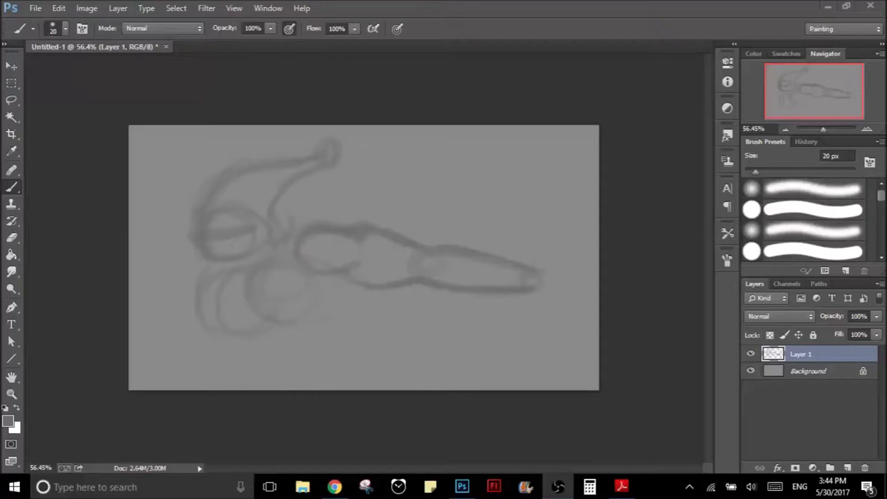
- Rotate and reposition the selected forearm so it angles down to the right, then deselect
{"action": "left_click", "coordinate": [90, 109]}
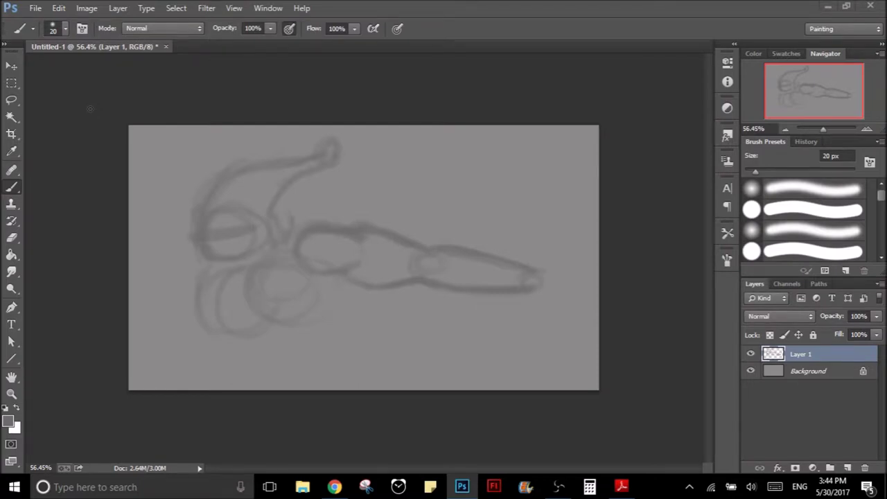
{"action": "key", "text": "v"}
{"action": "key", "text": "ctrl+t"}
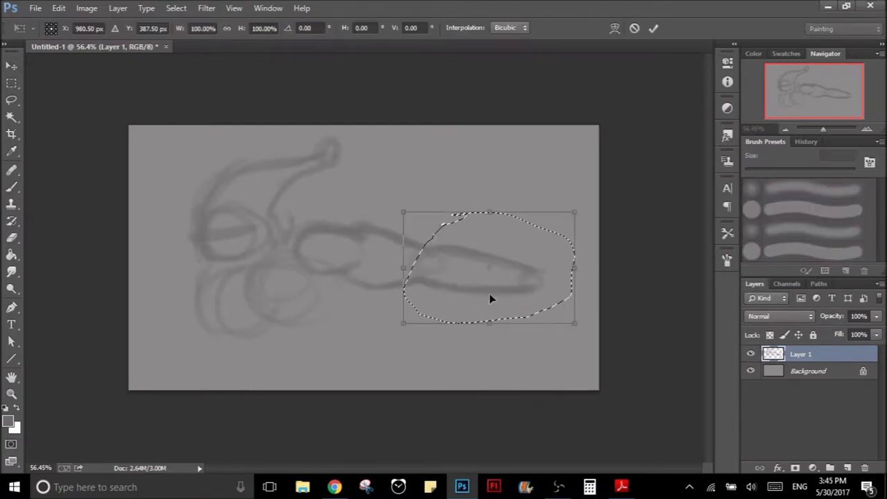
{"action": "mouse_move", "coordinate": [488, 267]}
{"action": "left_mouse_down"}
{"action": "mouse_move", "coordinate": [435, 272]}
{"action": "mouse_move", "coordinate": [456, 273]}
{"action": "left_mouse_up"}
{"action": "mouse_move", "coordinate": [575, 323]}
{"action": "left_mouse_down"}
{"action": "mouse_move", "coordinate": [570, 342]}
{"action": "mouse_move", "coordinate": [575, 330]}
{"action": "left_mouse_up"}
{"action": "key", "text": "ctrl+z"}
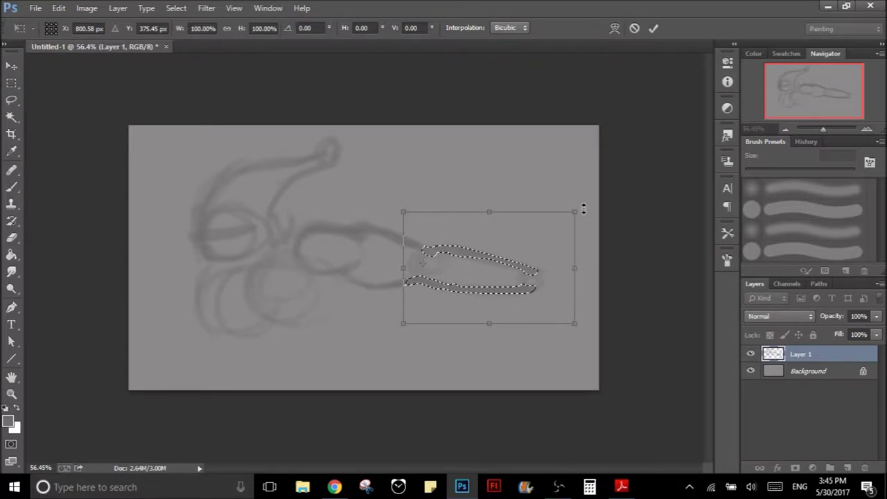
{"action": "key", "text": "Escape"}
{"action": "key", "text": "ctrl+d"}
{"action": "key", "text": "b"}
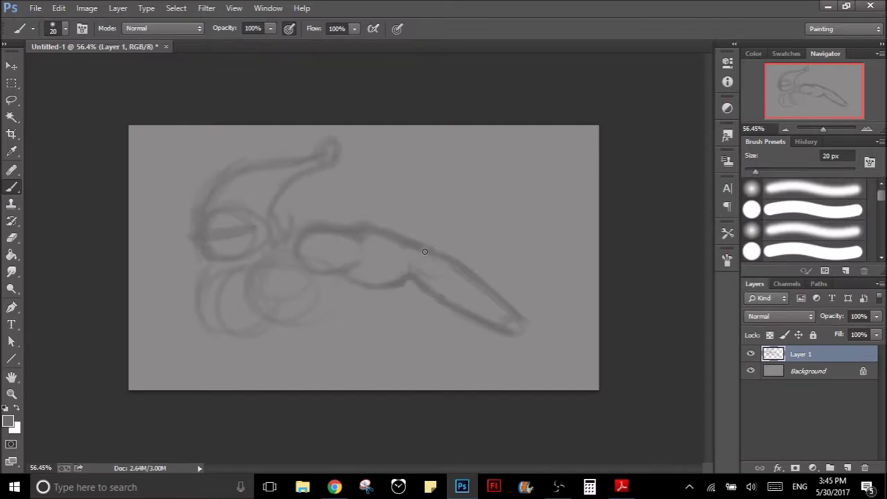
- Sketch a clenched fist at the forearm tip, undoing the stray fingertip marks
{"action": "left_click_drag", "start_coordinate": [494, 311], "coordinate": [523, 355]}
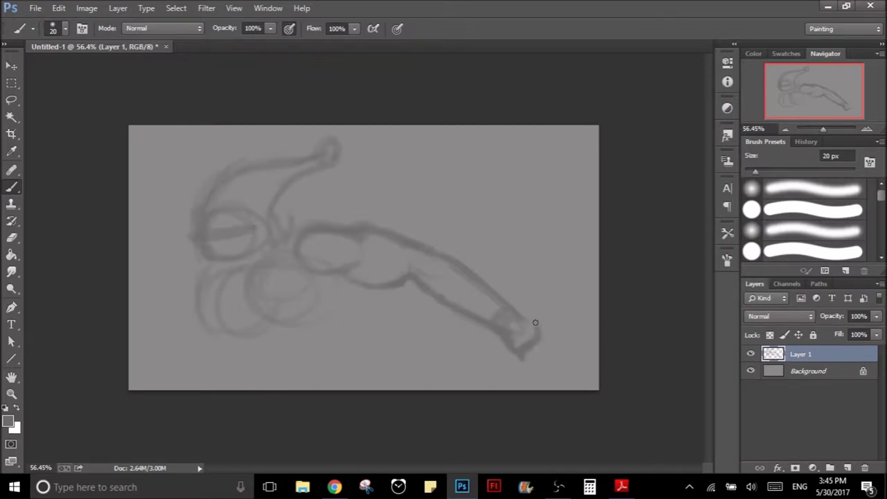
{"action": "left_click_drag", "start_coordinate": [536, 326], "coordinate": [516, 310]}
{"action": "mouse_move", "coordinate": [499, 331]}
{"action": "left_mouse_down"}
{"action": "mouse_move", "coordinate": [512, 360]}
{"action": "mouse_move", "coordinate": [559, 366]}
{"action": "left_mouse_up"}
{"action": "mouse_move", "coordinate": [535, 338]}
{"action": "left_mouse_down"}
{"action": "mouse_move", "coordinate": [559, 354]}
{"action": "mouse_move", "coordinate": [555, 338]}
{"action": "mouse_move", "coordinate": [559, 368]}
{"action": "left_mouse_up"}
{"action": "left_click_drag", "start_coordinate": [540, 356], "coordinate": [553, 332]}
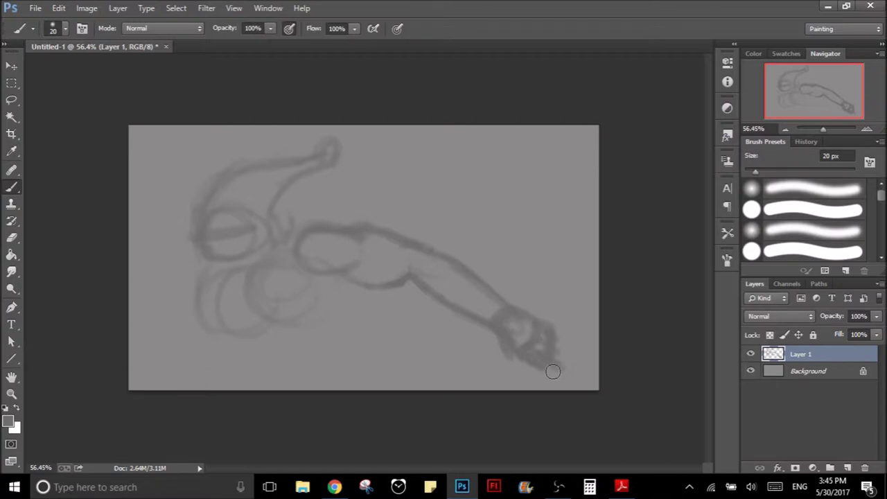
{"action": "key", "text": "ctrl+alt+z"}
{"action": "key", "text": "ctrl+alt+z"}
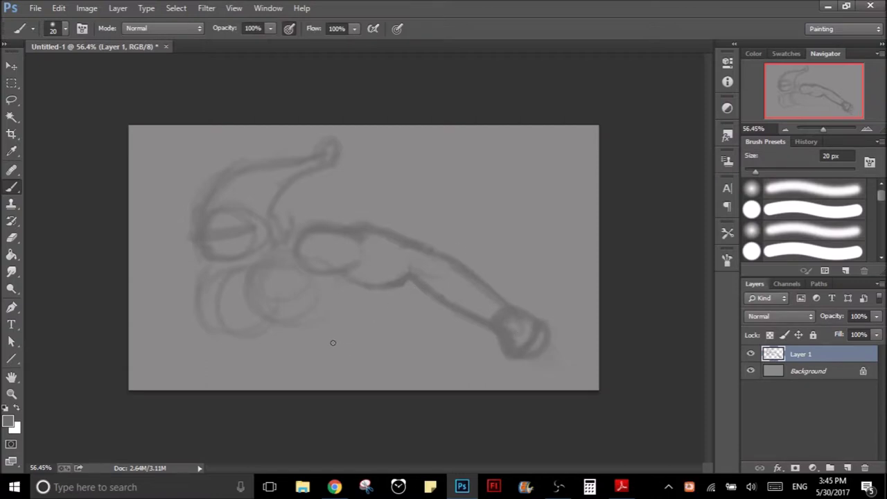
- Repaint and darken the forearm's lower outline
{"action": "mouse_move", "coordinate": [493, 321]}
{"action": "left_mouse_down"}
{"action": "mouse_move", "coordinate": [447, 320]}
{"action": "mouse_move", "coordinate": [409, 281]}
{"action": "left_mouse_up"}
{"action": "left_click_drag", "start_coordinate": [452, 320], "coordinate": [411, 287]}
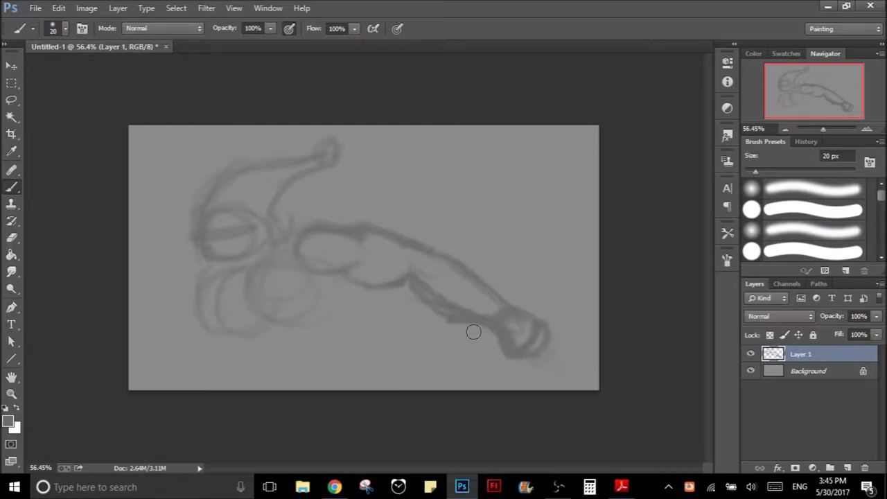
{"action": "left_click_drag", "start_coordinate": [416, 301], "coordinate": [449, 248]}
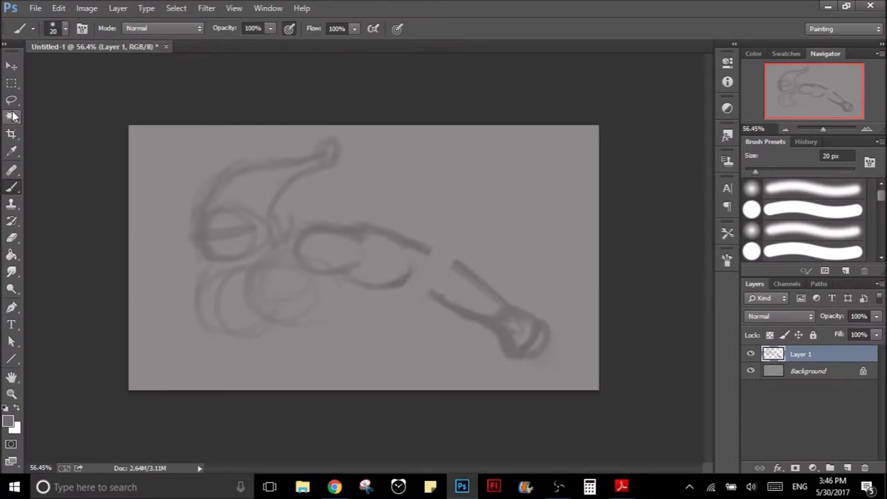
{"action": "left_click_drag", "start_coordinate": [527, 318], "coordinate": [545, 291]}
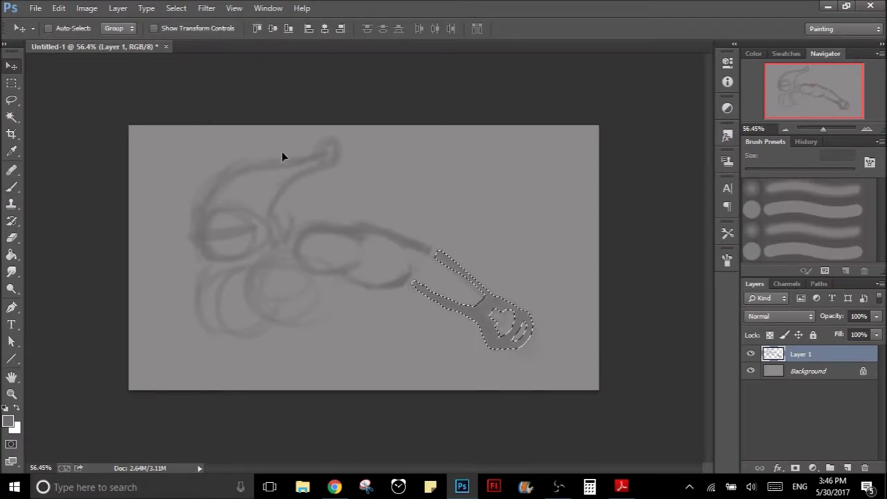
- Firm up the left, bottom and right edges of the lower body circle
{"action": "left_click", "coordinate": [11, 99]}
{"action": "left_click", "coordinate": [132, 145]}
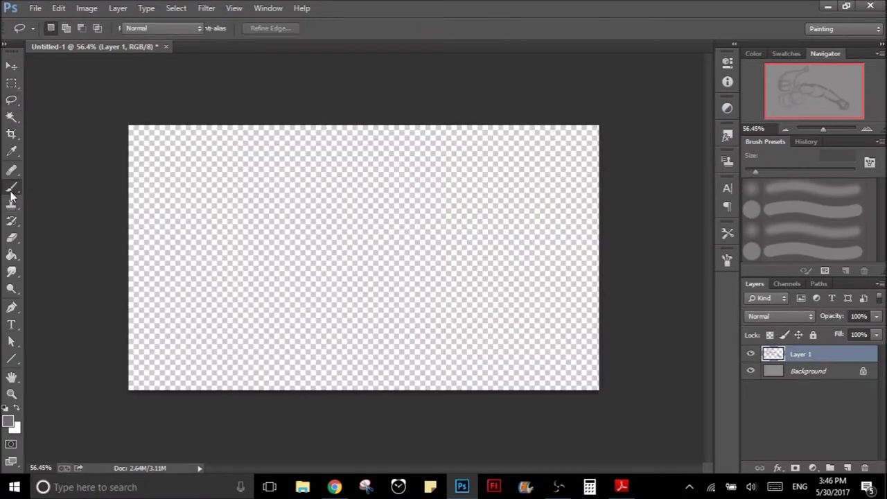
{"action": "left_click", "coordinate": [11, 189]}
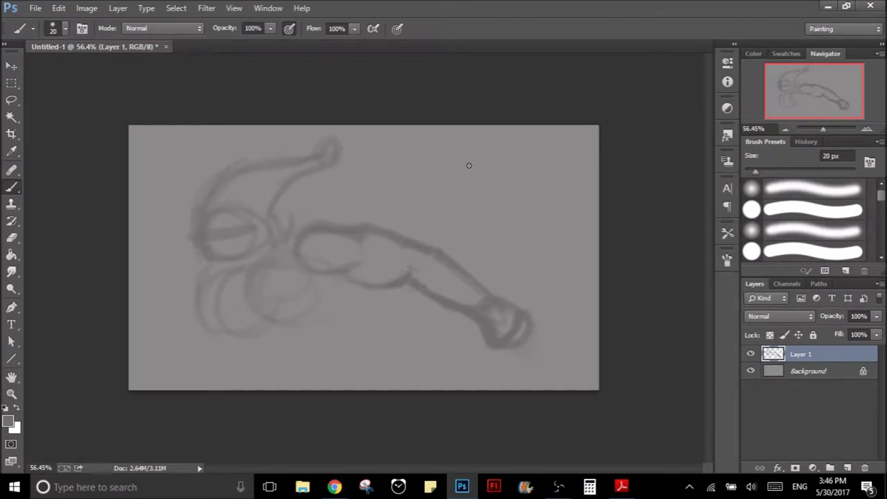
{"action": "left_click_drag", "start_coordinate": [196, 256], "coordinate": [259, 340]}
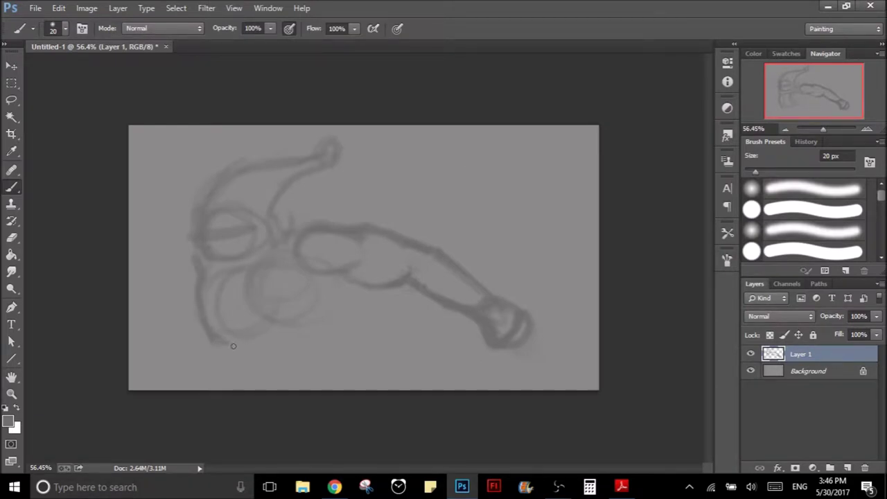
{"action": "left_click_drag", "start_coordinate": [306, 313], "coordinate": [262, 332]}
{"action": "left_click_drag", "start_coordinate": [291, 269], "coordinate": [313, 314]}
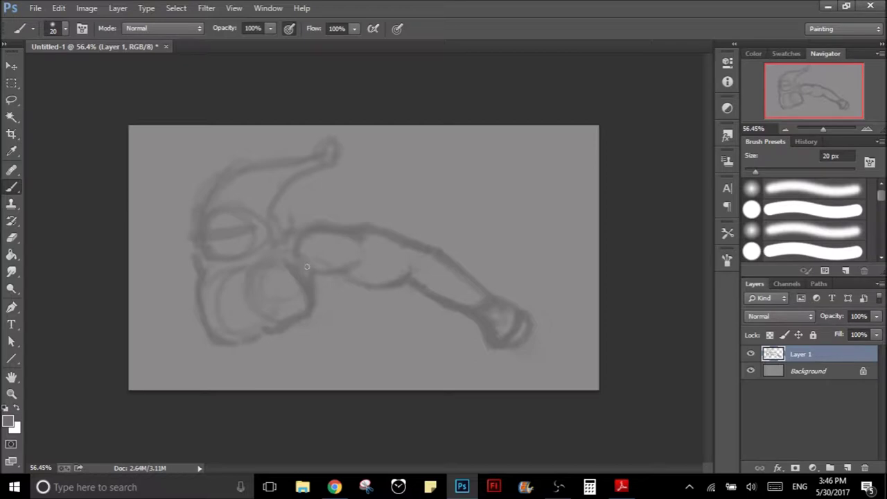
{"action": "left_click_drag", "start_coordinate": [222, 279], "coordinate": [239, 275]}
- Darken the lines between the circles and the lower circle's bottom curve
{"action": "mouse_move", "coordinate": [286, 258]}
{"action": "left_mouse_down"}
{"action": "mouse_move", "coordinate": [310, 284]}
{"action": "mouse_move", "coordinate": [354, 264]}
{"action": "left_mouse_up"}
{"action": "mouse_move", "coordinate": [311, 281]}
{"action": "left_mouse_down"}
{"action": "mouse_move", "coordinate": [278, 329]}
{"action": "mouse_move", "coordinate": [245, 278]}
{"action": "left_mouse_up"}
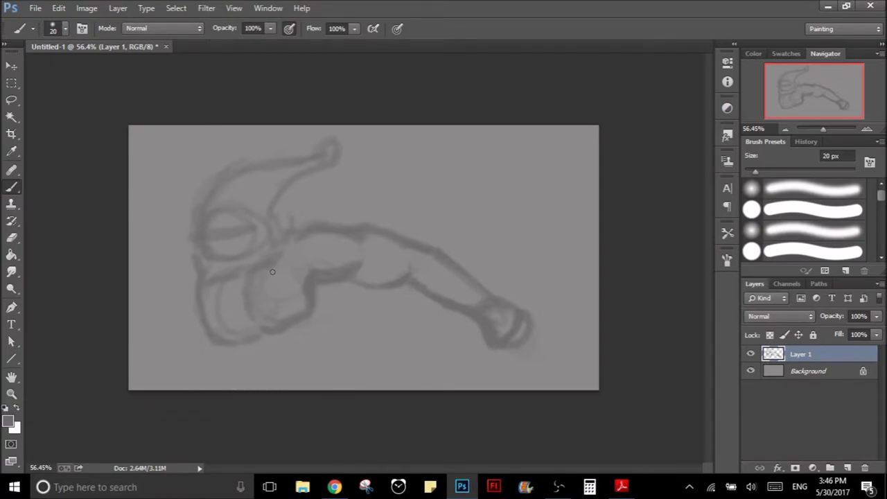
{"action": "left_click_drag", "start_coordinate": [251, 336], "coordinate": [221, 343]}
{"action": "left_click_drag", "start_coordinate": [282, 328], "coordinate": [297, 310]}
{"action": "left_click_drag", "start_coordinate": [279, 352], "coordinate": [227, 354]}
- Sketch two legs down from the torso, then lasso the whole sketch
{"action": "left_click_drag", "start_coordinate": [229, 345], "coordinate": [284, 388]}
{"action": "left_click_drag", "start_coordinate": [338, 283], "coordinate": [362, 355]}
{"action": "left_click_drag", "start_coordinate": [347, 291], "coordinate": [388, 385]}
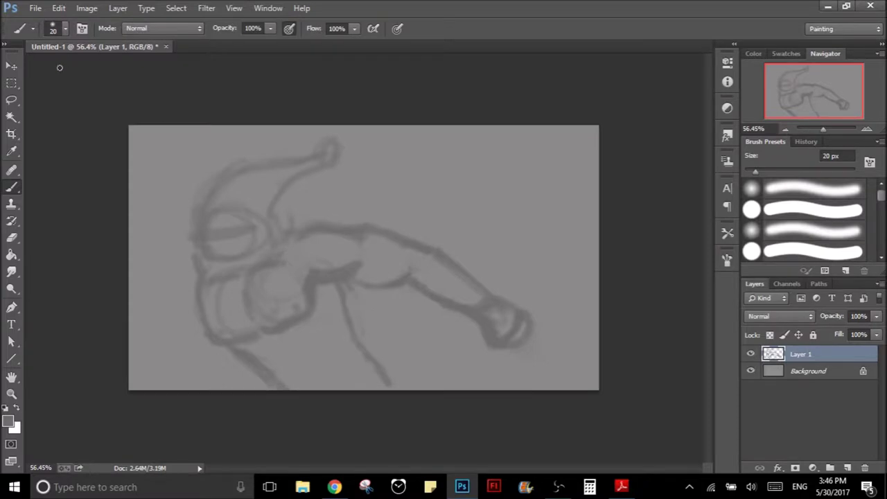
{"action": "left_click", "coordinate": [11, 100]}
{"action": "mouse_move", "coordinate": [405, 149]}
{"action": "left_mouse_down"}
{"action": "mouse_move", "coordinate": [348, 125]}
{"action": "mouse_move", "coordinate": [173, 344]}
{"action": "mouse_move", "coordinate": [606, 431]}
{"action": "mouse_move", "coordinate": [489, 154]}
{"action": "left_mouse_up"}
{"action": "left_click", "coordinate": [11, 65]}
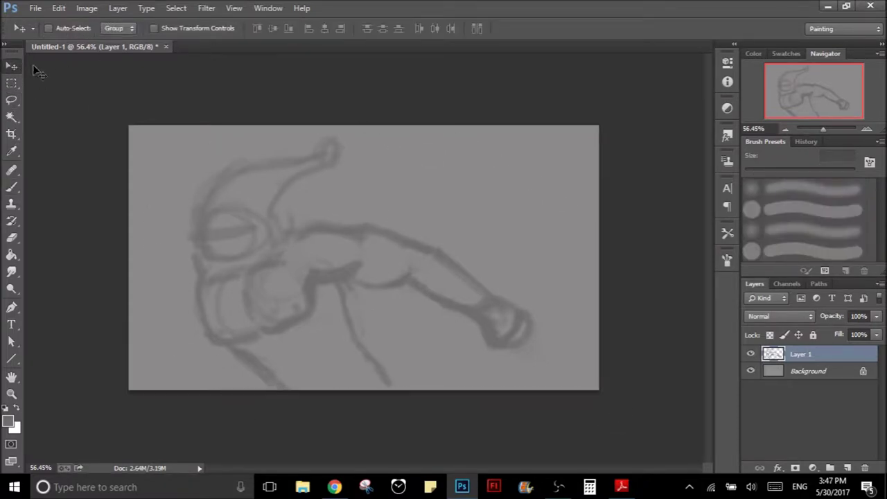
- Nudge the whole sketch left and down and rotate it slightly
{"action": "mouse_move", "coordinate": [342, 266]}
{"action": "left_mouse_down"}
{"action": "mouse_move", "coordinate": [338, 273]}
{"action": "mouse_move", "coordinate": [360, 281]}
{"action": "left_mouse_up"}
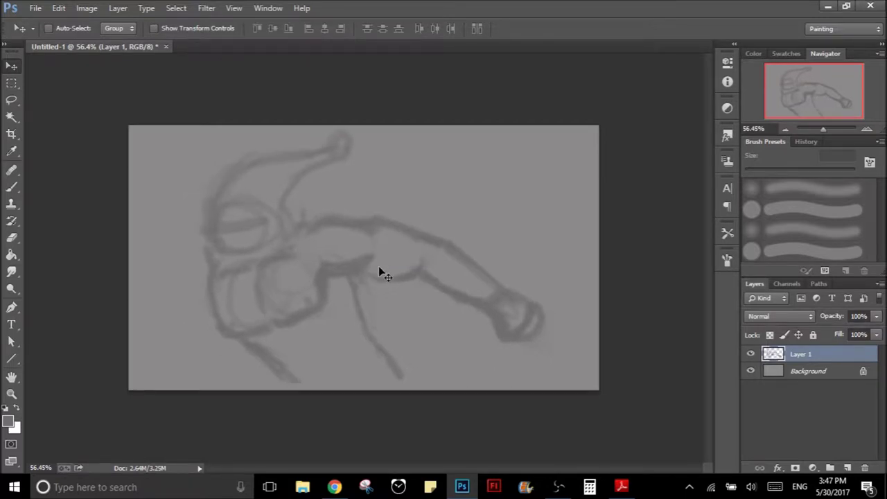
{"action": "key", "text": "ctrl+t"}
{"action": "mouse_move", "coordinate": [343, 254]}
{"action": "left_mouse_down"}
{"action": "mouse_move", "coordinate": [330, 265]}
{"action": "mouse_move", "coordinate": [352, 253]}
{"action": "left_mouse_up"}
{"action": "key", "text": "Return"}
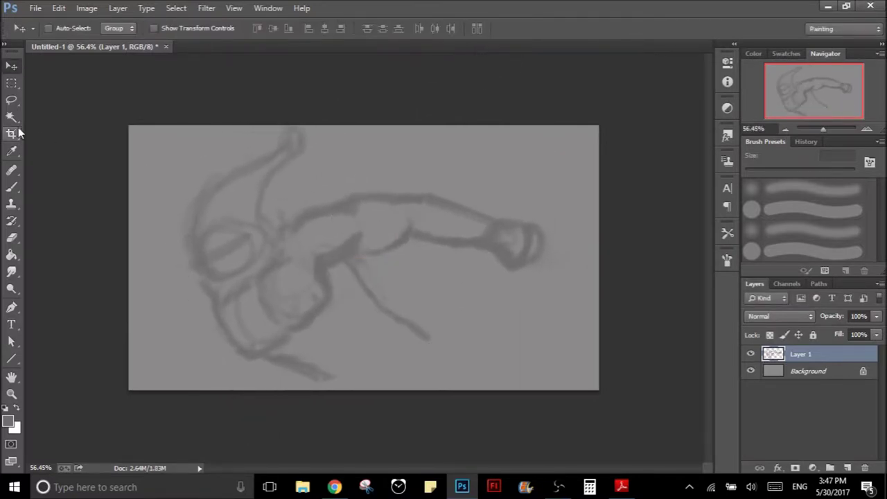
- Lasso the outstretched arm and rotate it about 15° clockwise
{"action": "left_click", "coordinate": [11, 100]}
{"action": "mouse_move", "coordinate": [294, 206]}
{"action": "left_mouse_down"}
{"action": "mouse_move", "coordinate": [303, 253]}
{"action": "mouse_move", "coordinate": [323, 263]}
{"action": "mouse_move", "coordinate": [474, 281]}
{"action": "mouse_move", "coordinate": [539, 194]}
{"action": "mouse_move", "coordinate": [315, 184]}
{"action": "left_mouse_up"}
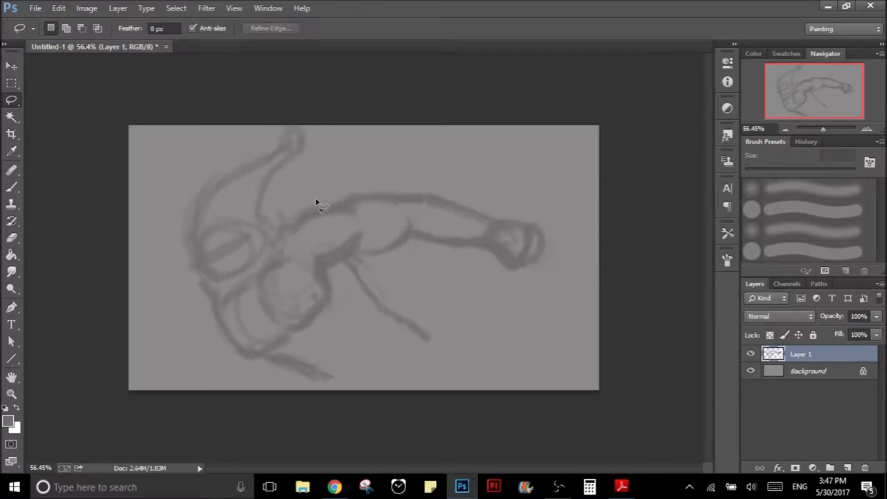
{"action": "key", "text": "ctrl+t"}
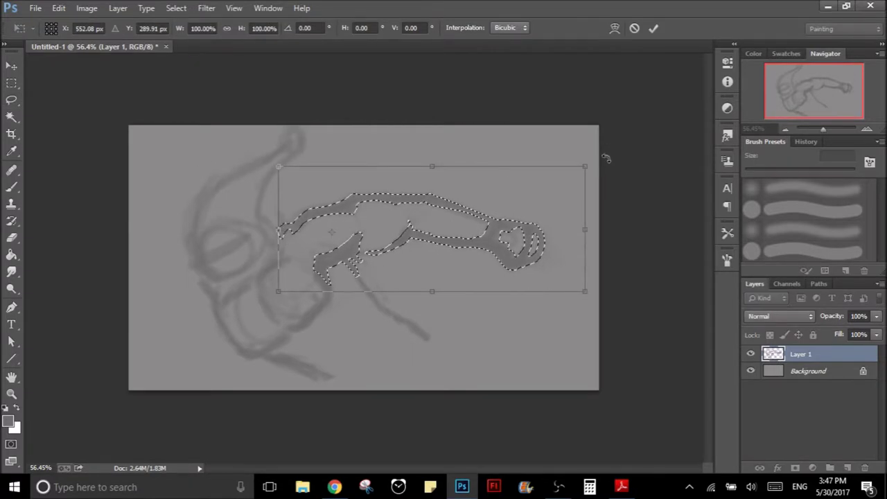
{"action": "left_click_drag", "start_coordinate": [594, 167], "coordinate": [593, 236]}
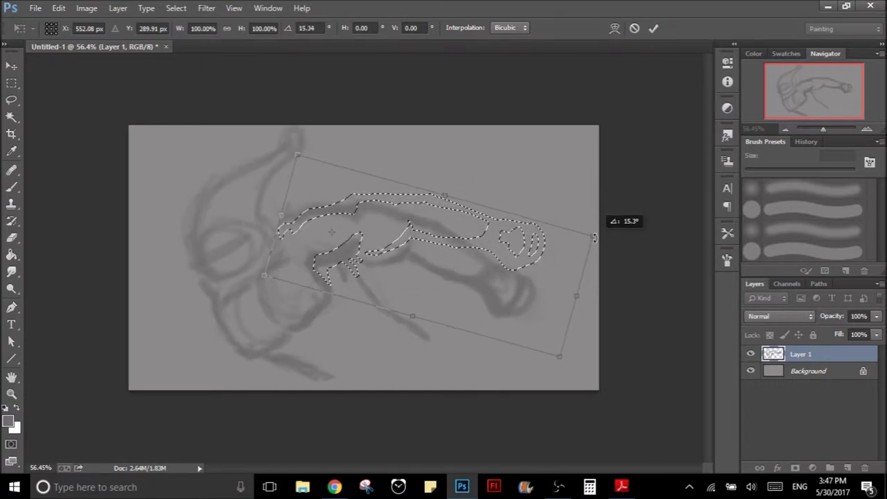
{"action": "key", "text": "Return"}
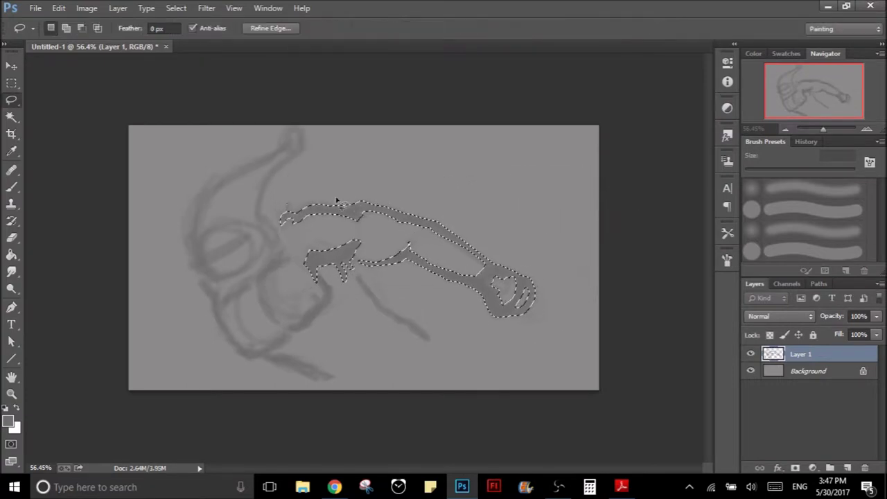
- Reselect the arm, shift it right and down, then deselect
{"action": "left_click", "coordinate": [127, 176]}
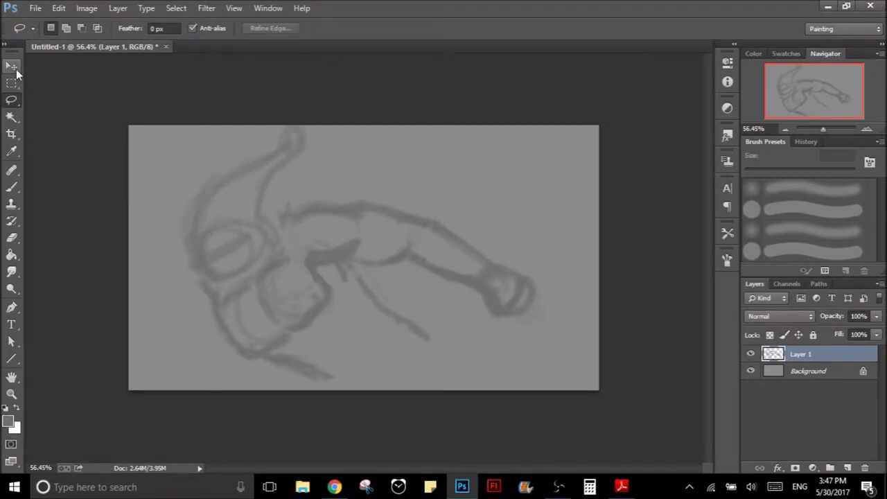
{"action": "key", "text": "ctrl+shift+d"}
{"action": "left_click_drag", "start_coordinate": [359, 226], "coordinate": [337, 216]}
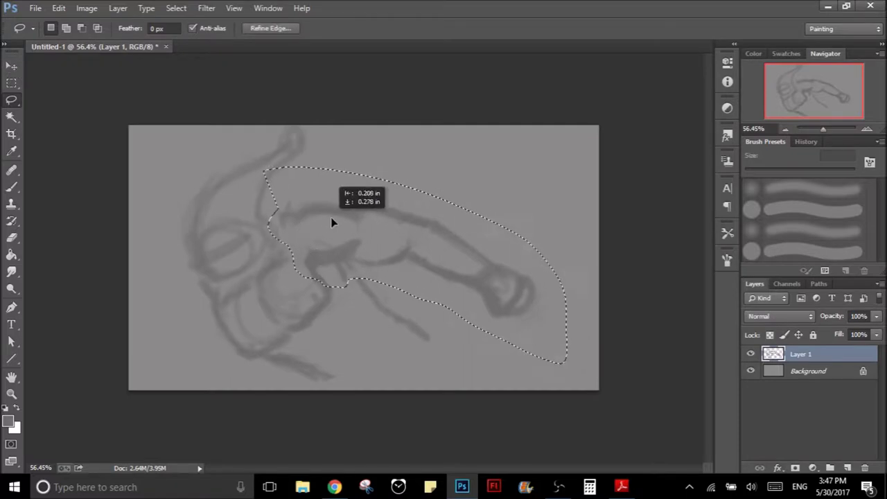
{"action": "left_click", "coordinate": [13, 67]}
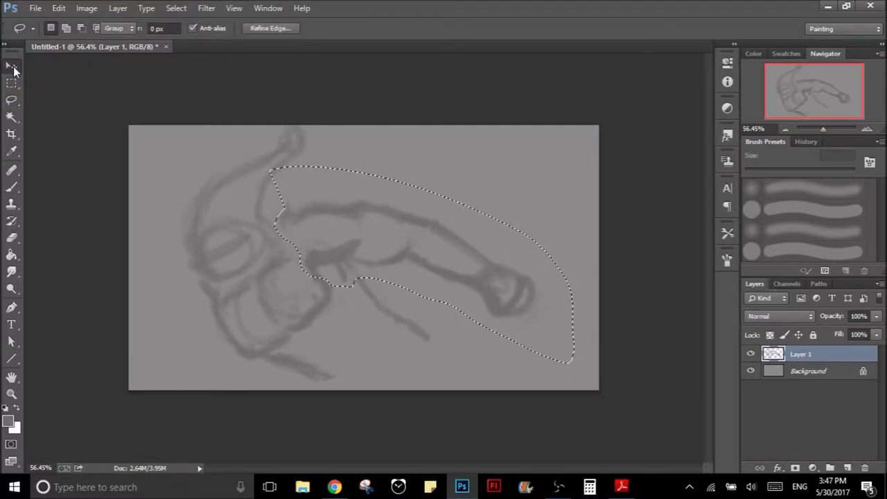
{"action": "key", "text": "shift+Right"}
{"action": "key", "text": "shift+Right"}
{"action": "key", "text": "shift+Right"}
{"action": "key", "text": "shift+Down"}
{"action": "key", "text": "shift+Down"}
{"action": "key", "text": "shift+Down"}
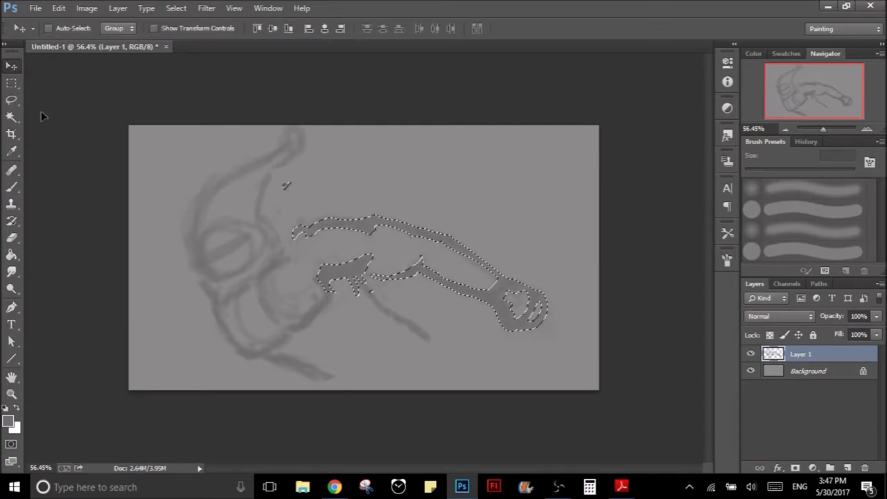
{"action": "key", "text": "l"}
{"action": "key", "text": "ctrl+d"}
{"action": "key", "text": "b"}
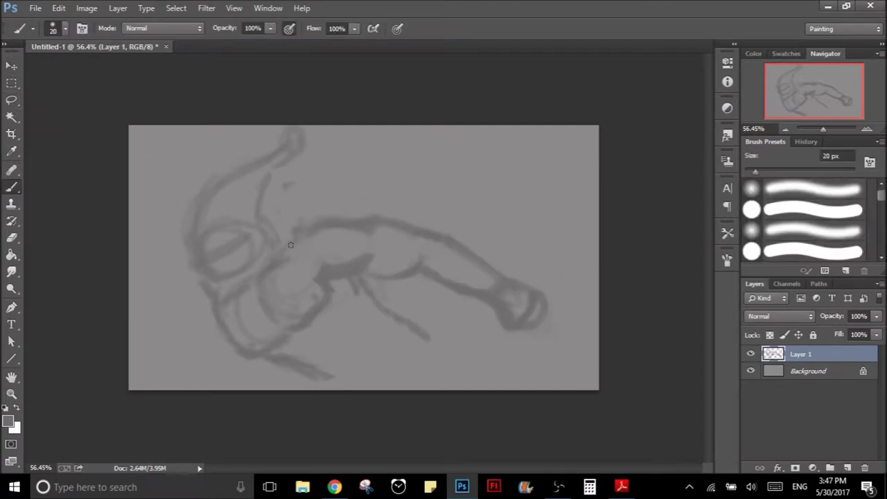
- Sketch the lower leg, clawed foot and fingers of the lower hand
{"action": "left_click_drag", "start_coordinate": [297, 241], "coordinate": [272, 243]}
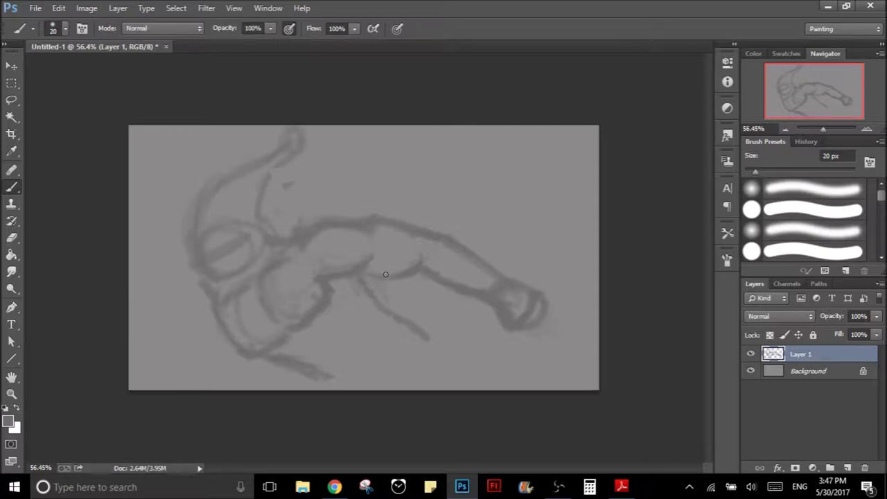
{"action": "left_click_drag", "start_coordinate": [386, 274], "coordinate": [367, 272]}
{"action": "left_click_drag", "start_coordinate": [319, 376], "coordinate": [357, 386]}
{"action": "mouse_move", "coordinate": [428, 336]}
{"action": "left_mouse_down"}
{"action": "mouse_move", "coordinate": [443, 350]}
{"action": "mouse_move", "coordinate": [361, 293]}
{"action": "mouse_move", "coordinate": [471, 378]}
{"action": "mouse_move", "coordinate": [467, 361]}
{"action": "mouse_move", "coordinate": [436, 347]}
{"action": "mouse_move", "coordinate": [461, 345]}
{"action": "mouse_move", "coordinate": [524, 379]}
{"action": "left_mouse_up"}
{"action": "left_click_drag", "start_coordinate": [471, 353], "coordinate": [520, 379]}
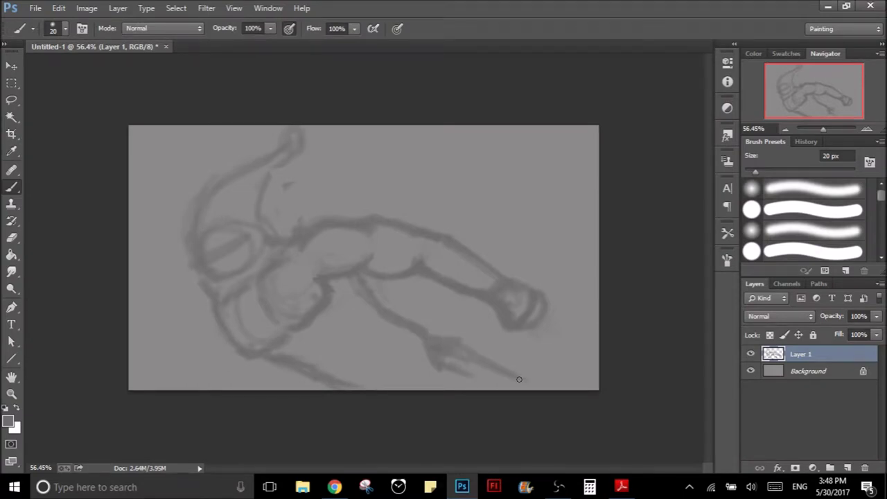
{"action": "mouse_move", "coordinate": [310, 359]}
{"action": "left_mouse_down"}
{"action": "mouse_move", "coordinate": [344, 332]}
{"action": "mouse_move", "coordinate": [331, 340]}
{"action": "left_mouse_up"}
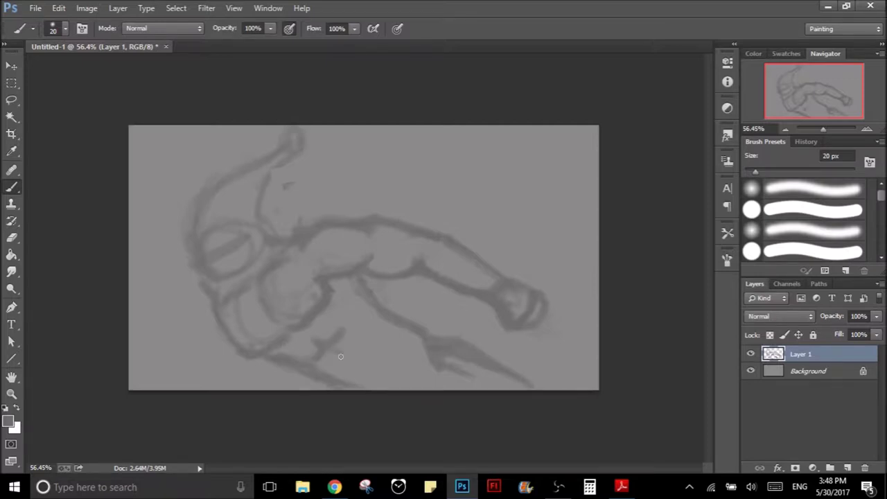
{"action": "mouse_move", "coordinate": [350, 357]}
{"action": "left_mouse_down"}
{"action": "mouse_move", "coordinate": [359, 346]}
{"action": "mouse_move", "coordinate": [359, 374]}
{"action": "left_mouse_up"}
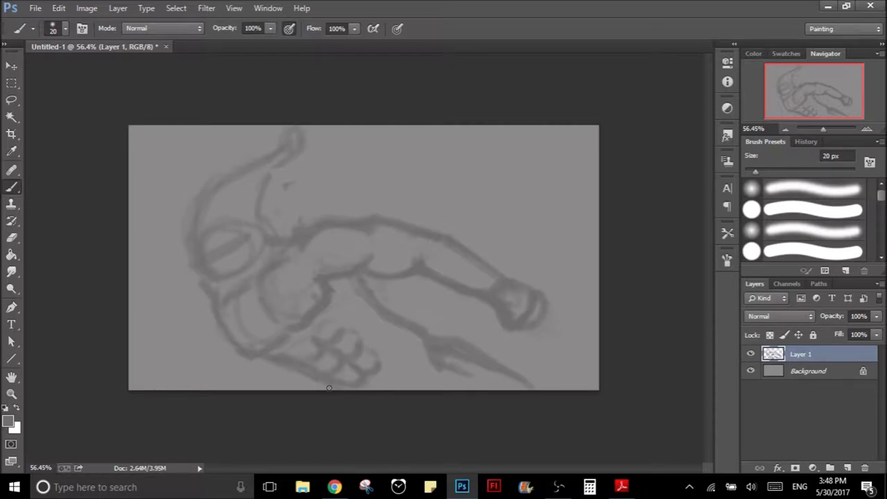
- Retrace the figure's left edge, eye area and the head-to-horn curve
{"action": "mouse_move", "coordinate": [201, 297]}
{"action": "left_mouse_down"}
{"action": "mouse_move", "coordinate": [205, 335]}
{"action": "mouse_move", "coordinate": [289, 380]}
{"action": "left_mouse_up"}
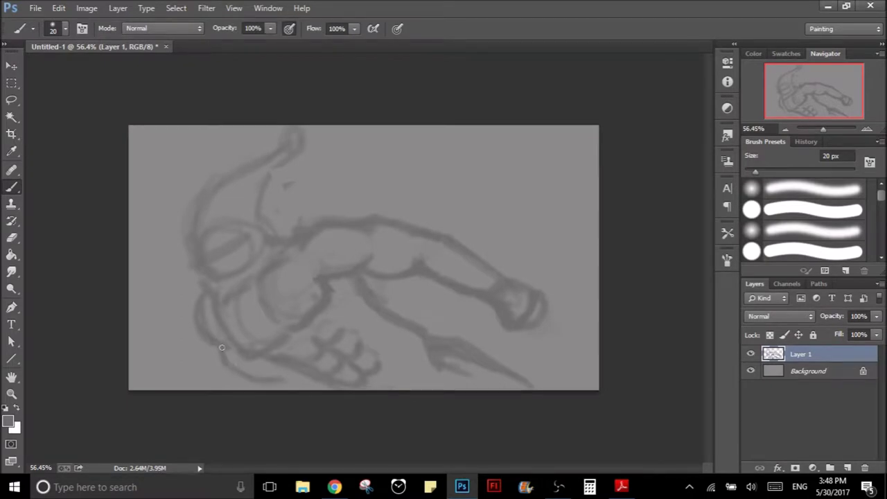
{"action": "mouse_move", "coordinate": [227, 349]}
{"action": "left_mouse_down"}
{"action": "mouse_move", "coordinate": [271, 380]}
{"action": "mouse_move", "coordinate": [316, 389]}
{"action": "left_mouse_up"}
{"action": "mouse_move", "coordinate": [208, 301]}
{"action": "left_mouse_down"}
{"action": "mouse_move", "coordinate": [201, 314]}
{"action": "mouse_move", "coordinate": [205, 285]}
{"action": "left_mouse_up"}
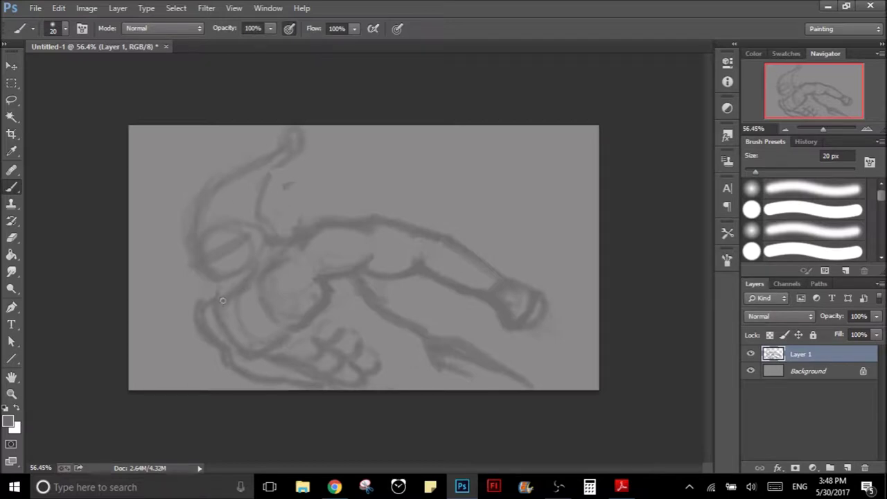
{"action": "mouse_move", "coordinate": [180, 280]}
{"action": "left_mouse_down"}
{"action": "mouse_move", "coordinate": [195, 260]}
{"action": "mouse_move", "coordinate": [233, 252]}
{"action": "mouse_move", "coordinate": [191, 197]}
{"action": "left_mouse_up"}
{"action": "left_click_drag", "start_coordinate": [246, 168], "coordinate": [284, 134]}
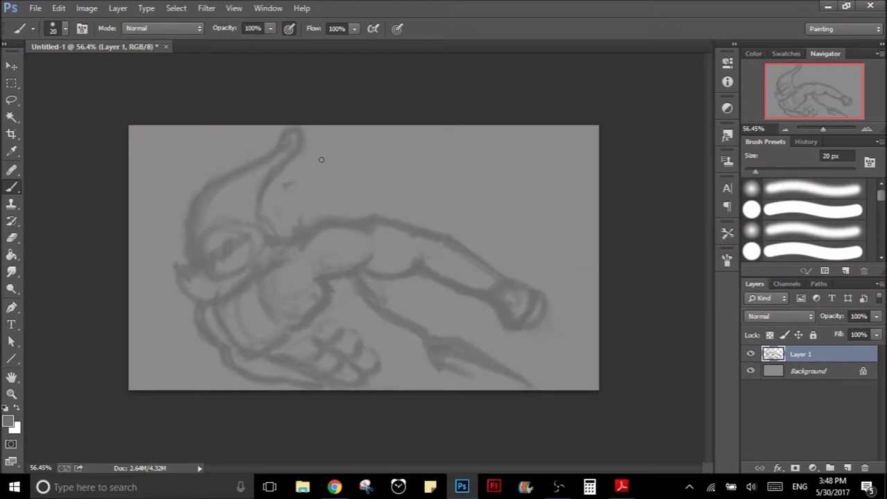
- Undo stray marks, redraw the eye and jaw, and darken the torso outlines
{"action": "key", "text": "ctrl+z"}
{"action": "mouse_move", "coordinate": [213, 218]}
{"action": "left_mouse_down"}
{"action": "mouse_move", "coordinate": [205, 243]}
{"action": "mouse_move", "coordinate": [206, 217]}
{"action": "left_mouse_up"}
{"action": "key", "text": "ctrl+z"}
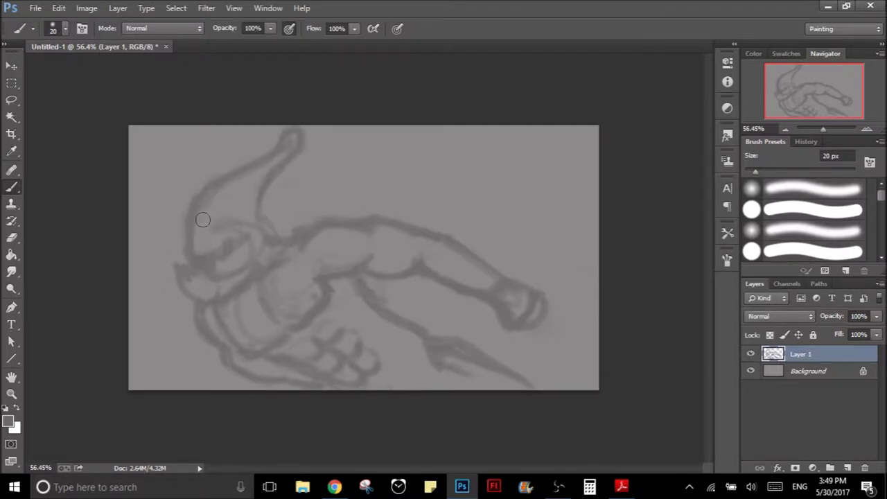
{"action": "key", "text": "ctrl+z"}
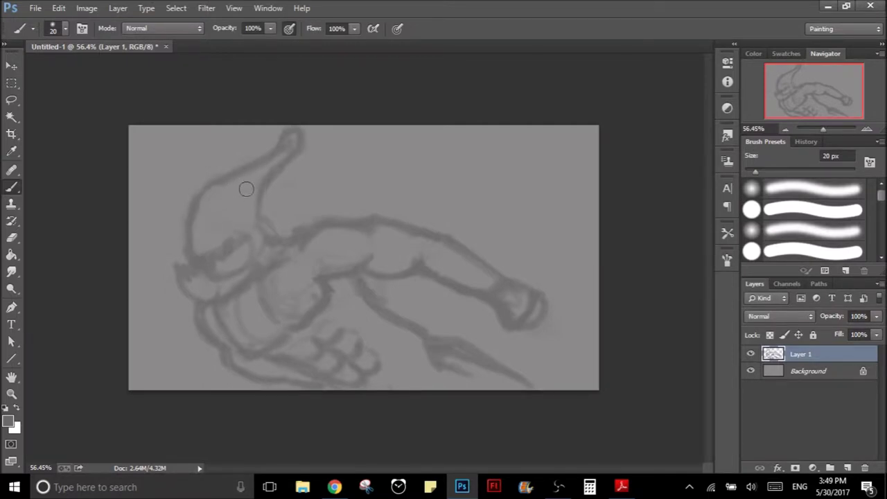
{"action": "left_click", "coordinate": [288, 141]}
{"action": "left_click_drag", "start_coordinate": [257, 284], "coordinate": [214, 275]}
{"action": "mouse_move", "coordinate": [238, 319]}
{"action": "left_mouse_down"}
{"action": "mouse_move", "coordinate": [293, 293]}
{"action": "mouse_move", "coordinate": [287, 307]}
{"action": "mouse_move", "coordinate": [273, 284]}
{"action": "mouse_move", "coordinate": [296, 306]}
{"action": "left_mouse_up"}
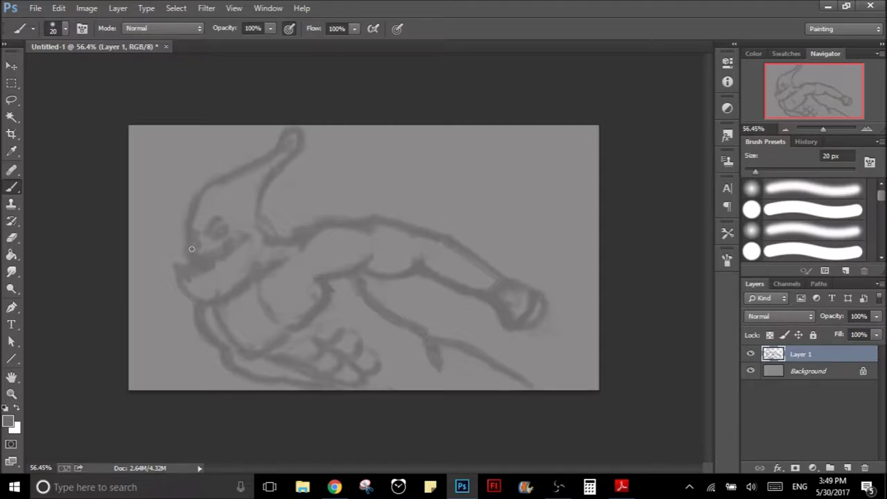
- Fade Layer 1 to 61% opacity and add a new layer above it
{"action": "left_click", "coordinate": [876, 316]}
{"action": "left_click_drag", "start_coordinate": [854, 332], "coordinate": [845, 332]}
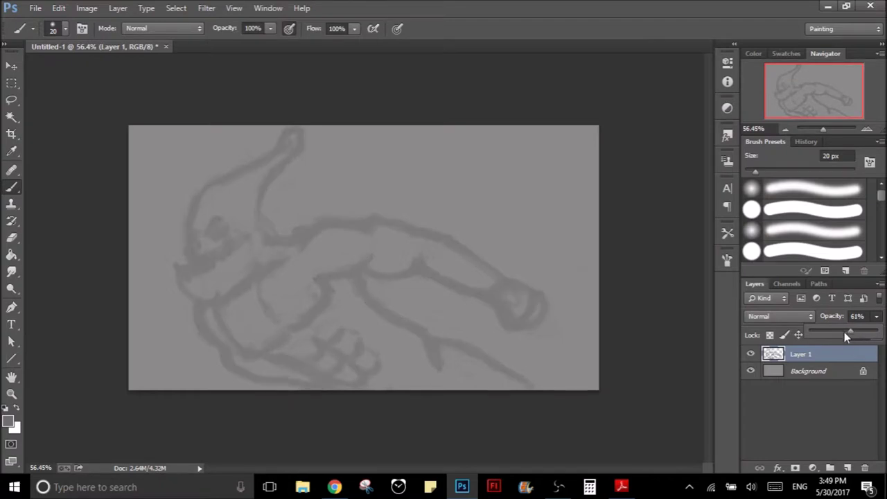
{"action": "left_click", "coordinate": [848, 468]}
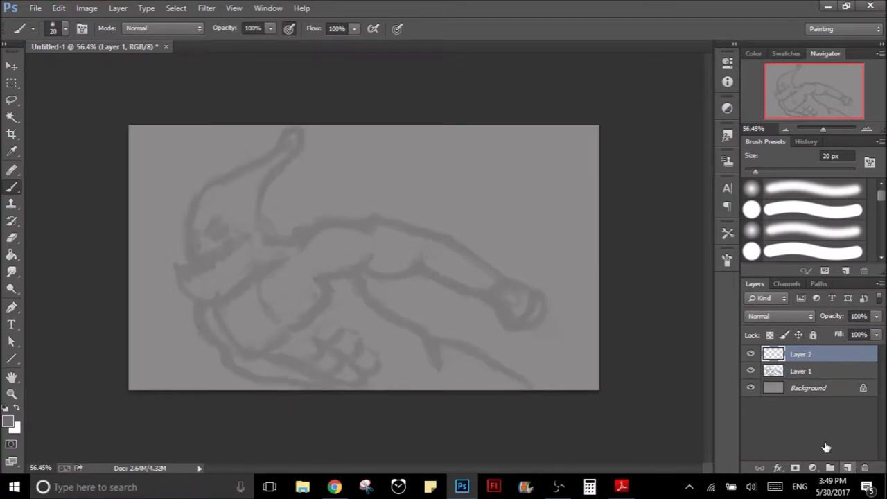
- Choose light green #a0e889 as the painting colour
{"action": "mouse_move", "coordinate": [594, 277]}
{"action": "left_mouse_down"}
{"action": "mouse_move", "coordinate": [602, 275]}
{"action": "mouse_move", "coordinate": [572, 261]}
{"action": "mouse_move", "coordinate": [580, 251]}
{"action": "mouse_move", "coordinate": [554, 244]}
{"action": "left_mouse_up"}
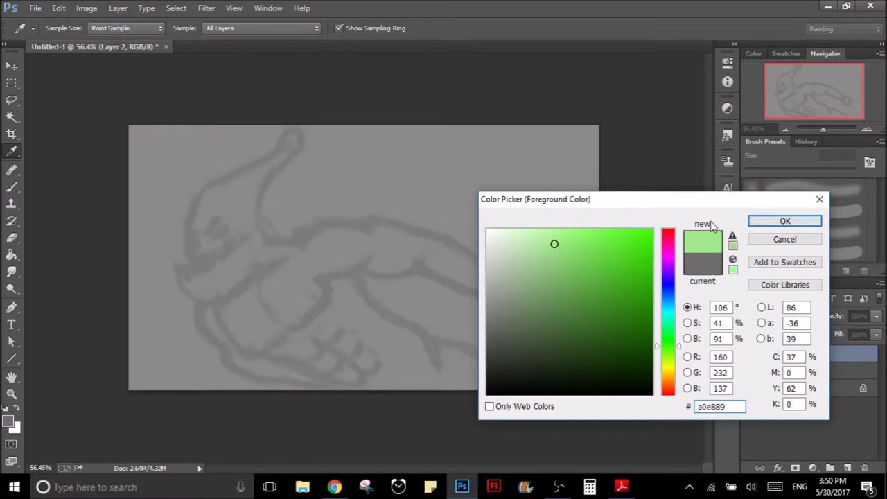
{"action": "left_click", "coordinate": [768, 222]}
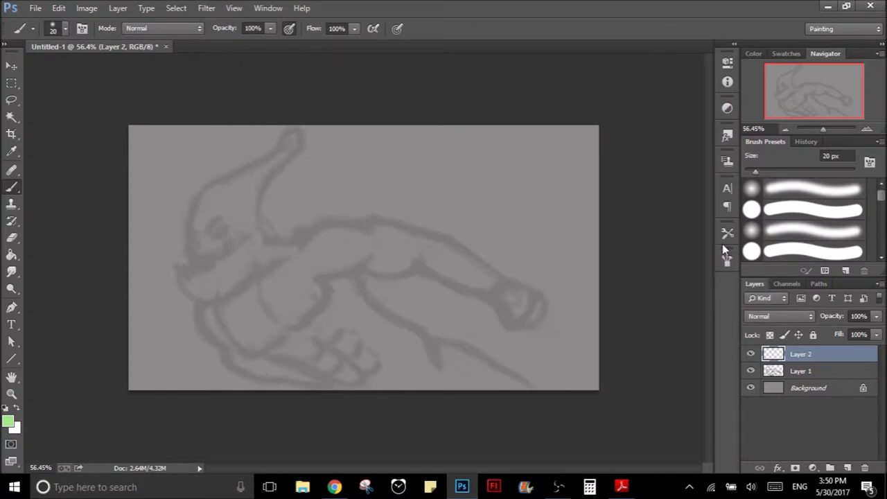
- Paint light green along the horn and across the back and shoulder
{"action": "key", "text": "bracketright"}
{"action": "key", "text": "bracketright"}
{"action": "key", "text": "bracketright"}
{"action": "mouse_move", "coordinate": [205, 194]}
{"action": "left_mouse_down"}
{"action": "mouse_move", "coordinate": [293, 139]}
{"action": "mouse_move", "coordinate": [287, 143]}
{"action": "left_mouse_up"}
{"action": "key", "text": "bracketright"}
{"action": "left_click_drag", "start_coordinate": [231, 183], "coordinate": [202, 203]}
{"action": "left_click_drag", "start_coordinate": [303, 244], "coordinate": [366, 230]}
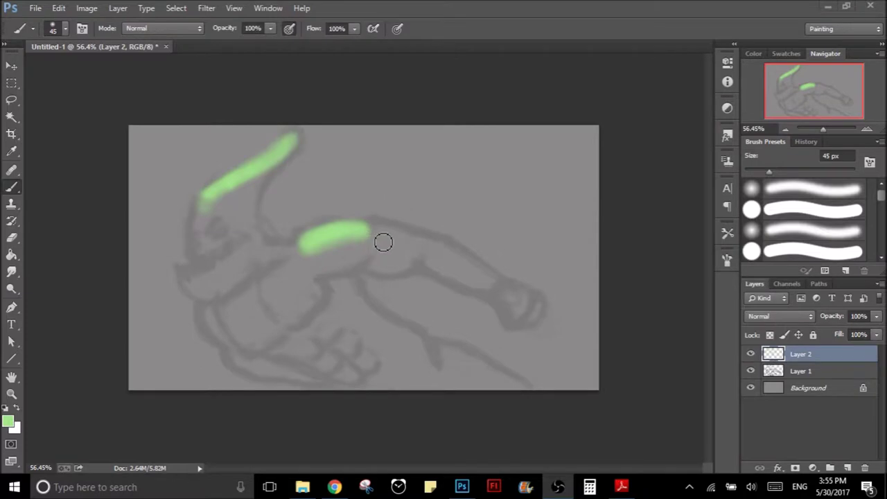
{"action": "mouse_move", "coordinate": [383, 221]}
{"action": "left_mouse_down"}
{"action": "mouse_move", "coordinate": [314, 251]}
{"action": "mouse_move", "coordinate": [337, 239]}
{"action": "left_mouse_up"}
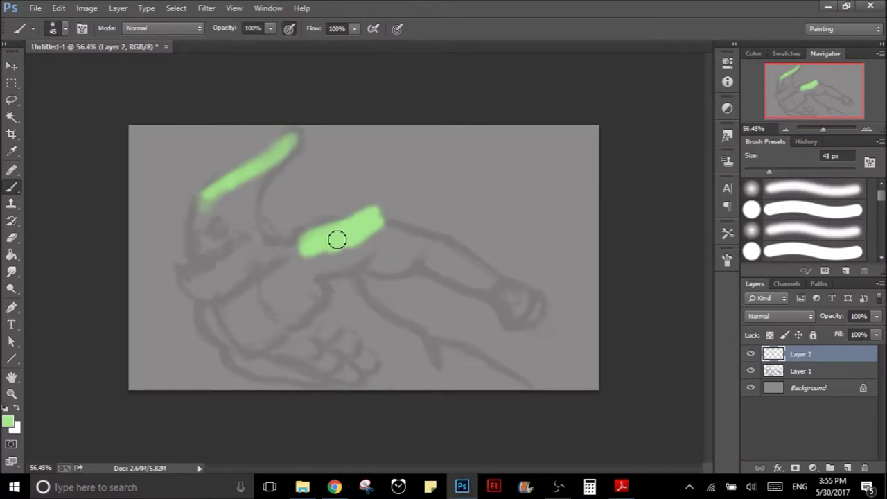
{"action": "mouse_move", "coordinate": [449, 225]}
{"action": "left_mouse_down"}
{"action": "mouse_move", "coordinate": [433, 239]}
{"action": "mouse_move", "coordinate": [337, 229]}
{"action": "mouse_move", "coordinate": [388, 214]}
{"action": "mouse_move", "coordinate": [371, 254]}
{"action": "left_mouse_up"}
{"action": "left_click_drag", "start_coordinate": [352, 192], "coordinate": [366, 195]}
- Add light green blobs on the back and the fist
{"action": "key", "text": "bracketright"}
{"action": "key", "text": "bracketright"}
{"action": "mouse_move", "coordinate": [323, 242]}
{"action": "left_mouse_down"}
{"action": "mouse_move", "coordinate": [333, 231]}
{"action": "mouse_move", "coordinate": [388, 234]}
{"action": "left_mouse_up"}
{"action": "key", "text": "bracketleft"}
{"action": "key", "text": "bracketleft"}
{"action": "key", "text": "bracketleft"}
{"action": "left_click_drag", "start_coordinate": [520, 305], "coordinate": [526, 301]}
{"action": "key", "text": "bracketleft"}
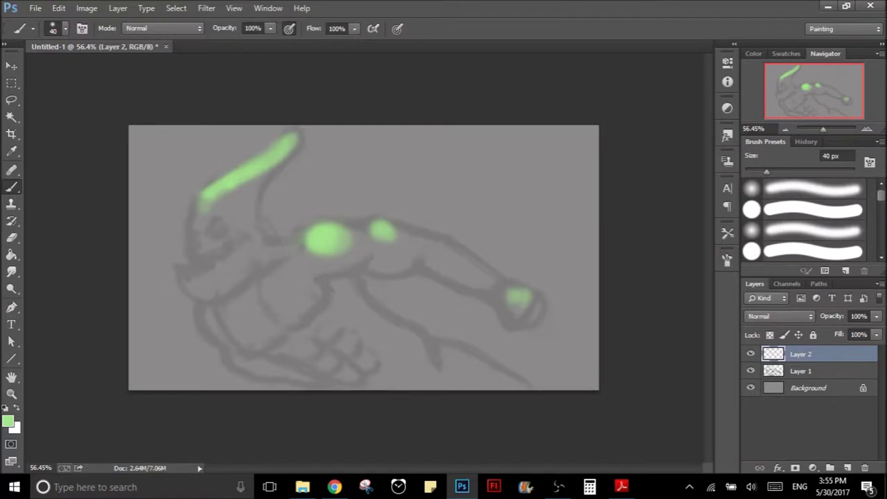
{"action": "key", "text": "alt+Tab"}
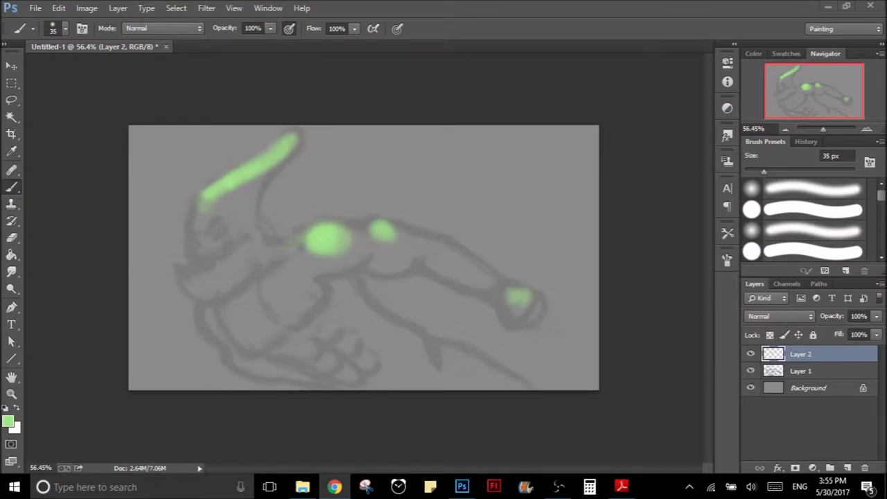
{"action": "key", "text": "alt+Tab"}
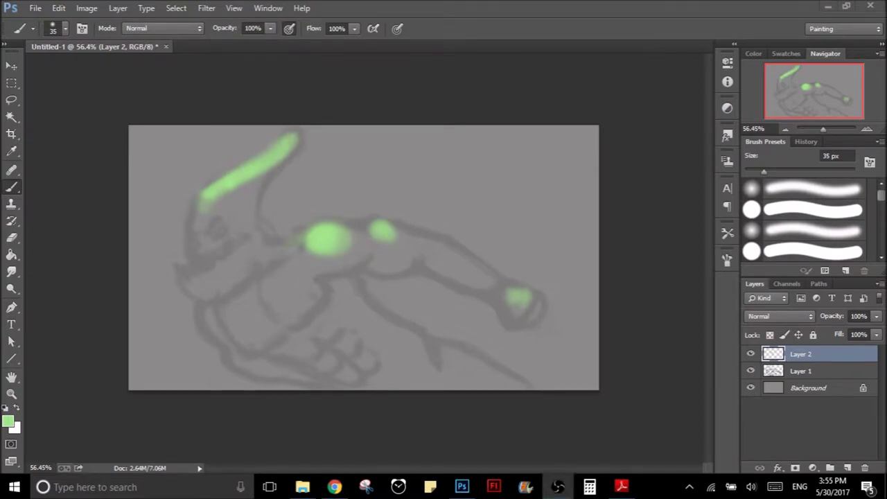
- Link the back blobs and extend the green from horn down along the jaw
{"action": "left_click", "coordinate": [325, 237]}
{"action": "left_click_drag", "start_coordinate": [307, 253], "coordinate": [282, 249]}
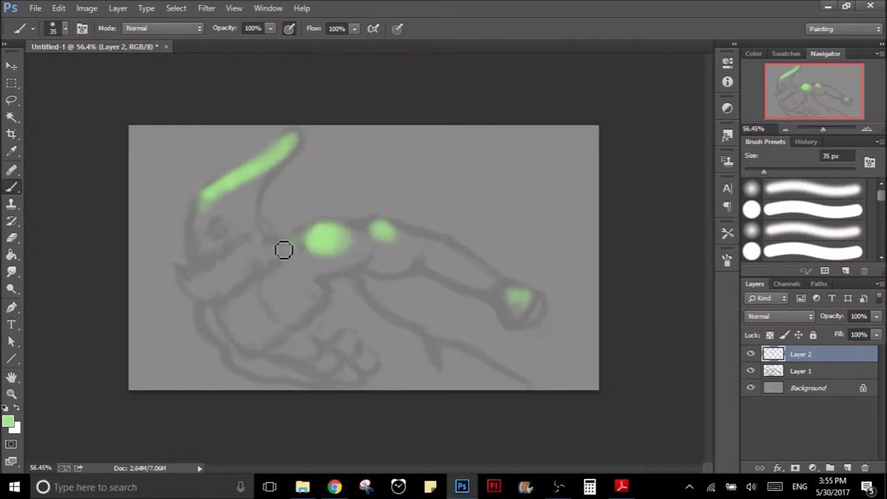
{"action": "mouse_move", "coordinate": [340, 235]}
{"action": "left_mouse_down"}
{"action": "mouse_move", "coordinate": [377, 233]}
{"action": "mouse_move", "coordinate": [388, 252]}
{"action": "mouse_move", "coordinate": [366, 234]}
{"action": "left_mouse_up"}
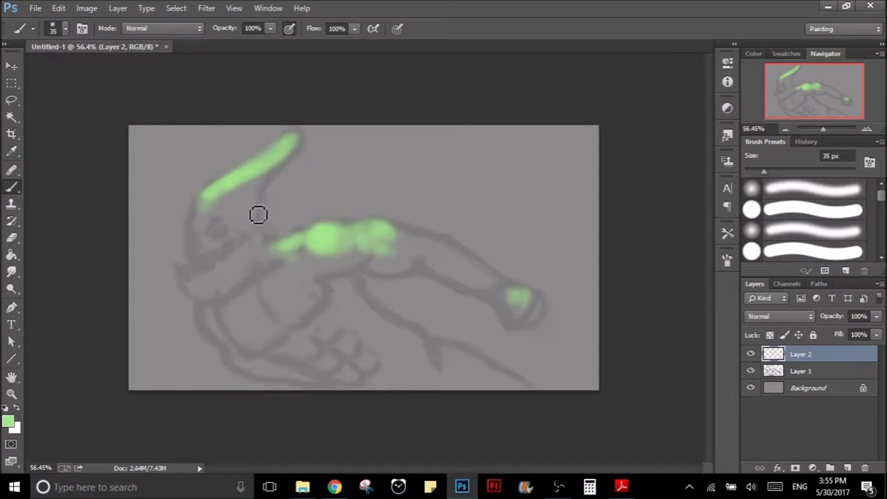
{"action": "left_click_drag", "start_coordinate": [208, 208], "coordinate": [202, 216]}
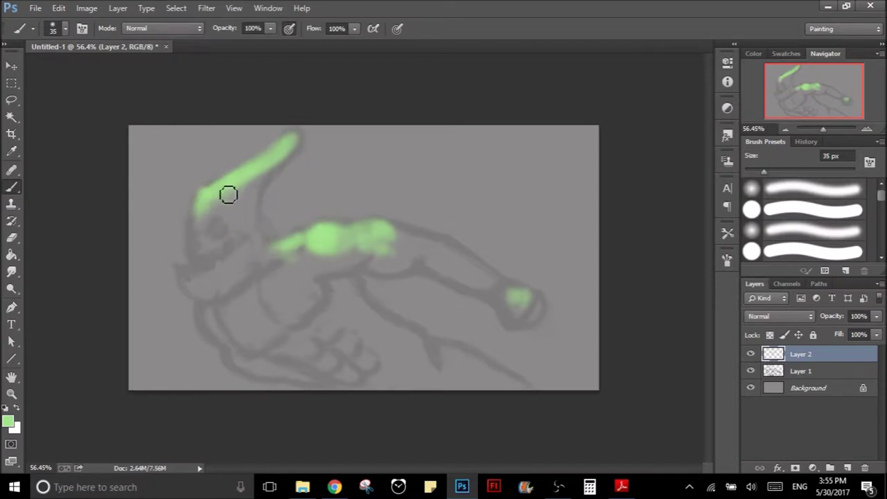
{"action": "left_click_drag", "start_coordinate": [201, 229], "coordinate": [191, 244]}
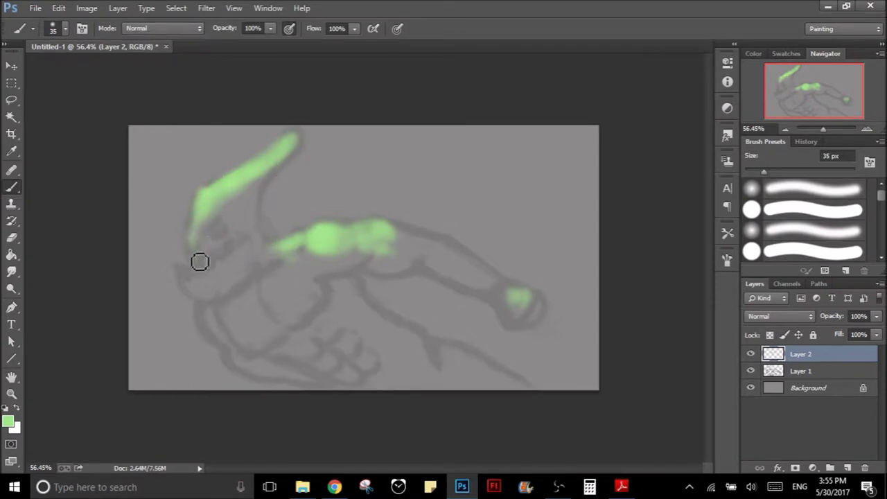
{"action": "left_click", "coordinate": [236, 241]}
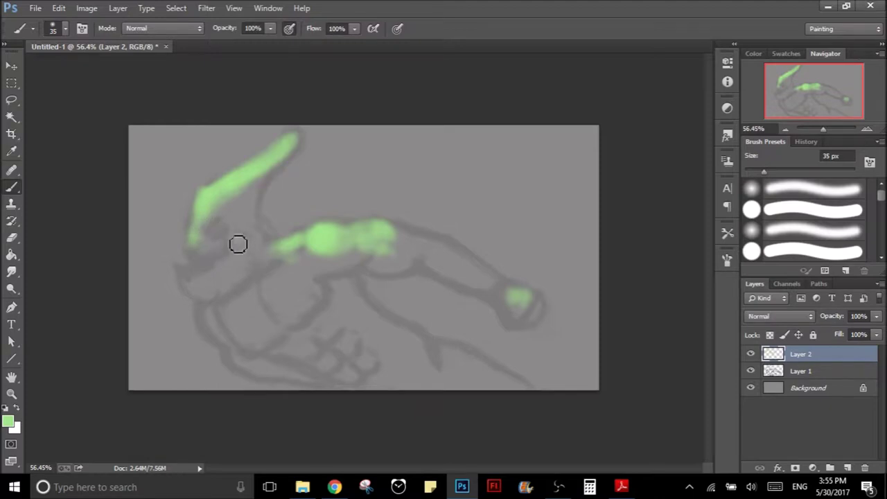
{"action": "left_click_drag", "start_coordinate": [239, 242], "coordinate": [182, 285]}
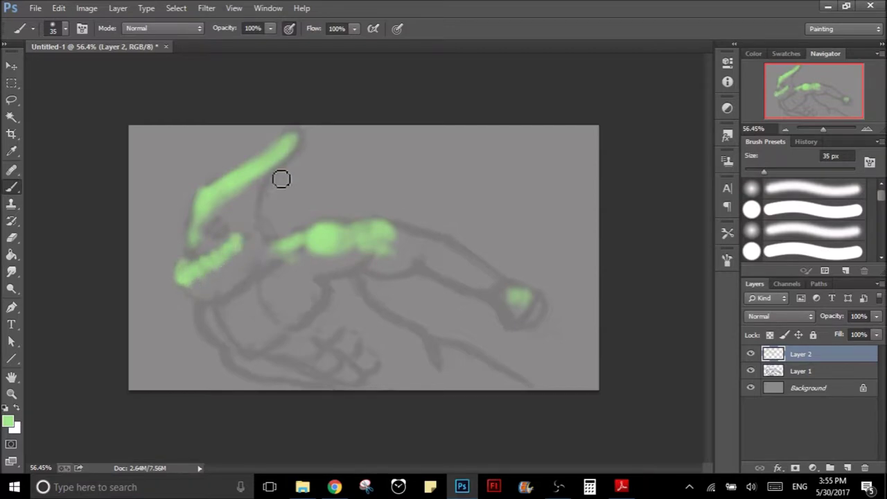
- Add soft green blobs on the chest and lower left, then pick darker green #79c961
{"action": "key", "text": "bracketright"}
{"action": "key", "text": "bracketright"}
{"action": "key", "text": "bracketright"}
{"action": "key", "text": "bracketright"}
{"action": "key", "text": "bracketright"}
{"action": "key", "text": "bracketright"}
{"action": "mouse_move", "coordinate": [282, 273]}
{"action": "left_mouse_down"}
{"action": "mouse_move", "coordinate": [287, 294]}
{"action": "mouse_move", "coordinate": [243, 305]}
{"action": "mouse_move", "coordinate": [289, 274]}
{"action": "mouse_move", "coordinate": [283, 287]}
{"action": "mouse_move", "coordinate": [291, 285]}
{"action": "left_mouse_up"}
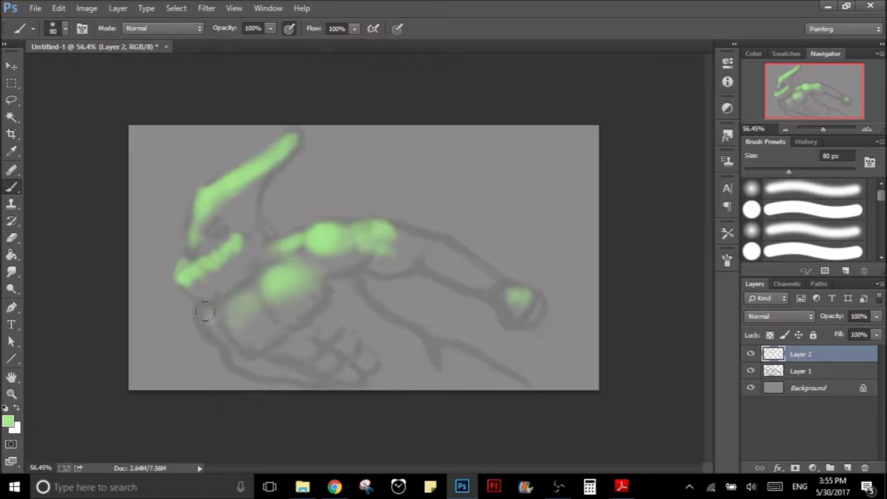
{"action": "key", "text": "bracketleft"}
{"action": "key", "text": "bracketleft"}
{"action": "key", "text": "bracketleft"}
{"action": "left_click_drag", "start_coordinate": [210, 313], "coordinate": [213, 326]}
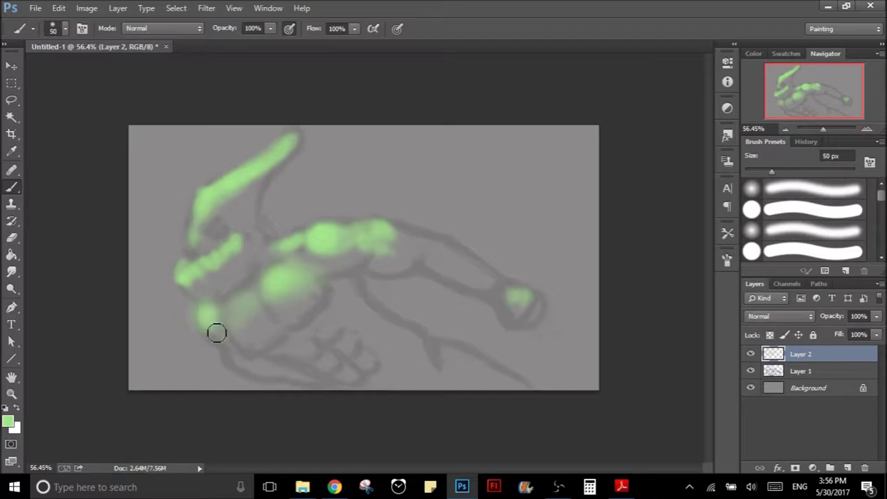
{"action": "left_click", "coordinate": [14, 426]}
{"action": "left_click_drag", "start_coordinate": [539, 262], "coordinate": [565, 265]}
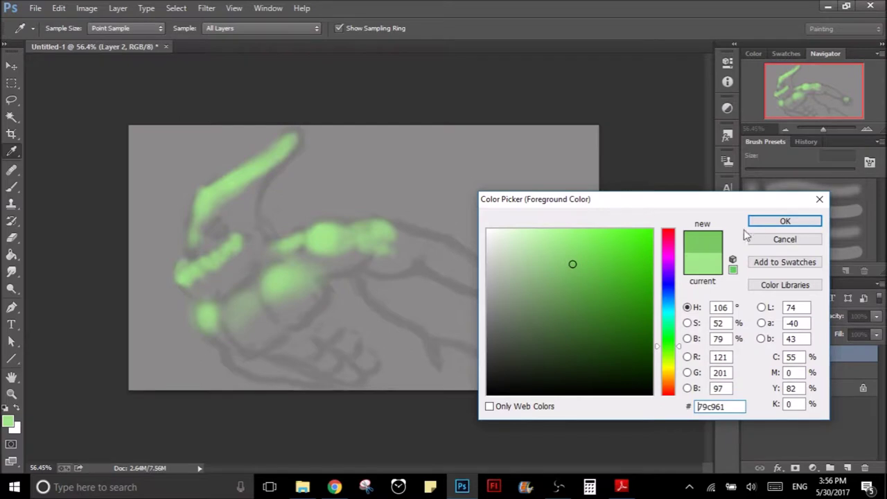
- Paint the darker green over the head and lower body
{"action": "left_click", "coordinate": [762, 221]}
{"action": "key", "text": "b"}
{"action": "mouse_move", "coordinate": [262, 237]}
{"action": "left_mouse_down"}
{"action": "mouse_move", "coordinate": [214, 228]}
{"action": "mouse_move", "coordinate": [259, 190]}
{"action": "mouse_move", "coordinate": [249, 224]}
{"action": "mouse_move", "coordinate": [258, 204]}
{"action": "mouse_move", "coordinate": [258, 246]}
{"action": "mouse_move", "coordinate": [193, 294]}
{"action": "left_mouse_up"}
{"action": "key", "text": "bracketleft"}
{"action": "key", "text": "bracketright"}
{"action": "key", "text": "bracketright"}
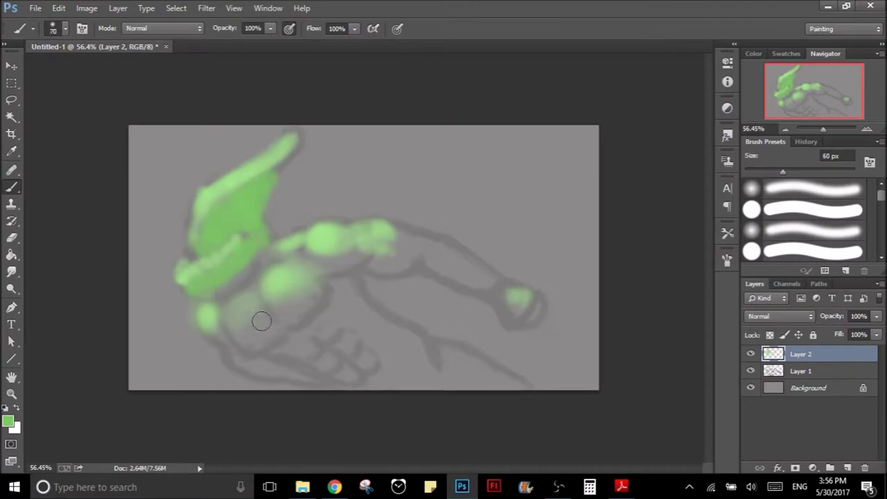
{"action": "key", "text": "bracketright"}
{"action": "mouse_move", "coordinate": [259, 329]}
{"action": "left_mouse_down"}
{"action": "mouse_move", "coordinate": [235, 324]}
{"action": "mouse_move", "coordinate": [297, 302]}
{"action": "mouse_move", "coordinate": [281, 319]}
{"action": "left_mouse_up"}
- Carry green paint along the arm and fill in the fist
{"action": "mouse_move", "coordinate": [346, 287]}
{"action": "left_mouse_down"}
{"action": "mouse_move", "coordinate": [337, 263]}
{"action": "mouse_move", "coordinate": [399, 251]}
{"action": "left_mouse_up"}
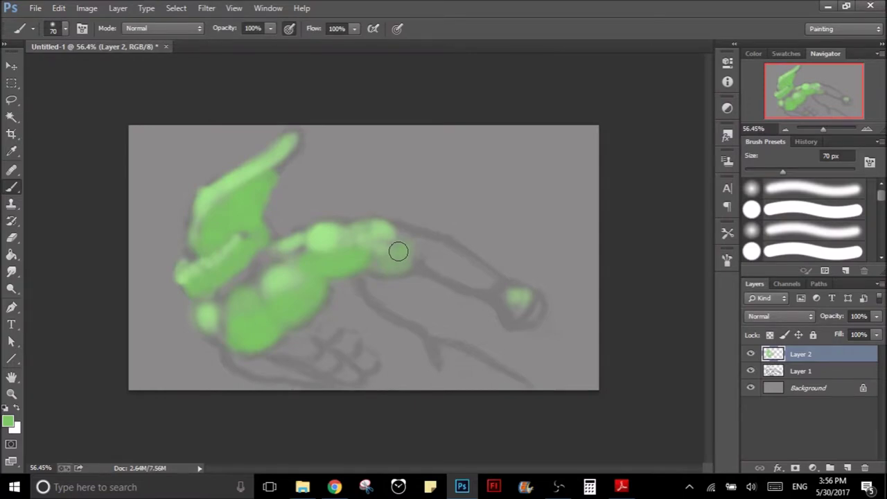
{"action": "left_click_drag", "start_coordinate": [398, 243], "coordinate": [497, 278]}
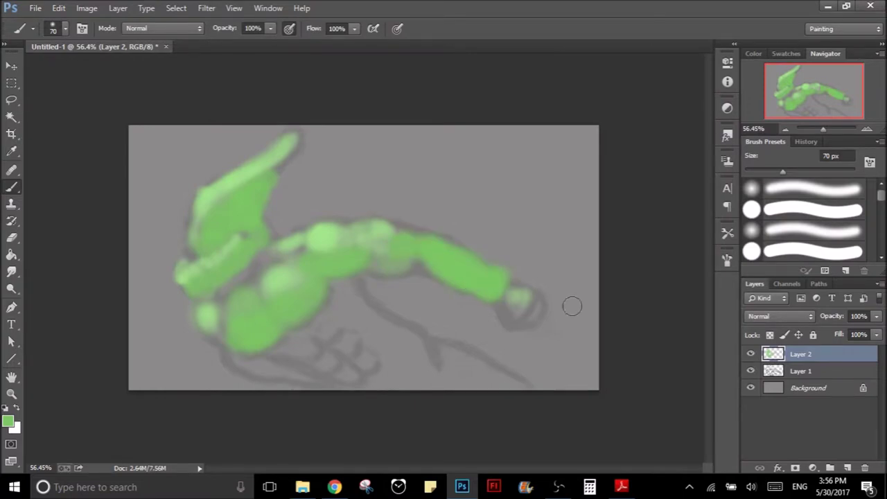
{"action": "mouse_move", "coordinate": [510, 314]}
{"action": "left_mouse_down"}
{"action": "mouse_move", "coordinate": [528, 313]}
{"action": "mouse_move", "coordinate": [510, 294]}
{"action": "left_mouse_up"}
{"action": "key", "text": "bracketleft"}
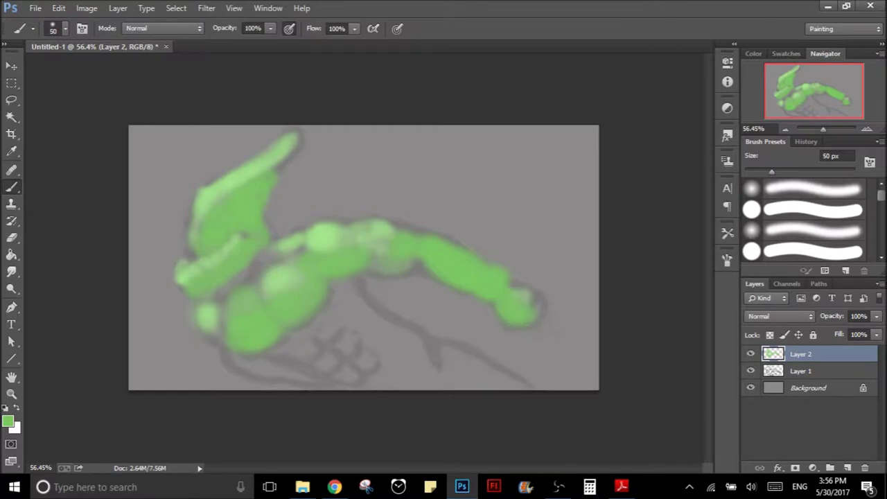
{"action": "key", "text": "bracketright"}
{"action": "key", "text": "bracketright"}
{"action": "key", "text": "bracketleft"}
{"action": "left_click", "coordinate": [10, 421]}
- Pick a darker green and spread it across the lower body to the bottom-left edge
{"action": "left_click_drag", "start_coordinate": [573, 264], "coordinate": [596, 293]}
{"action": "left_click", "coordinate": [785, 221]}
{"action": "mouse_move", "coordinate": [339, 310]}
{"action": "left_mouse_down"}
{"action": "mouse_move", "coordinate": [288, 350]}
{"action": "mouse_move", "coordinate": [368, 382]}
{"action": "mouse_move", "coordinate": [327, 345]}
{"action": "mouse_move", "coordinate": [421, 381]}
{"action": "mouse_move", "coordinate": [352, 329]}
{"action": "left_mouse_up"}
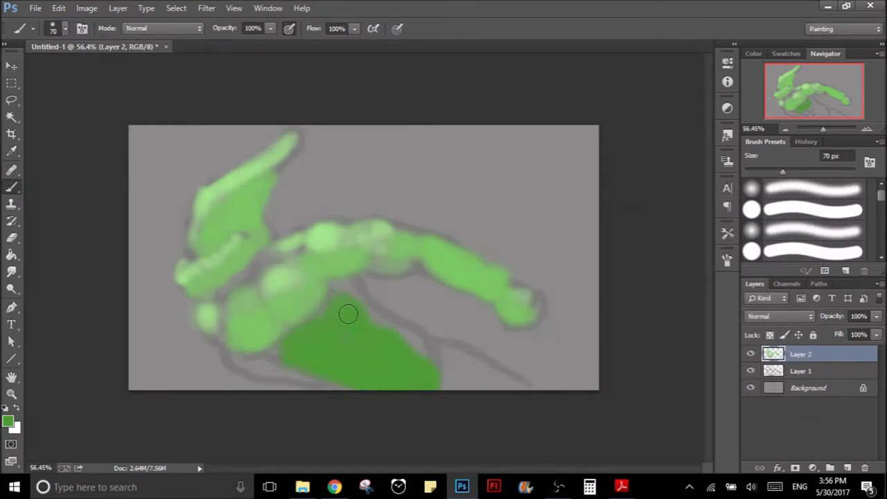
{"action": "mouse_move", "coordinate": [335, 294]}
{"action": "left_mouse_down"}
{"action": "mouse_move", "coordinate": [409, 350]}
{"action": "mouse_move", "coordinate": [462, 356]}
{"action": "mouse_move", "coordinate": [509, 380]}
{"action": "mouse_move", "coordinate": [353, 343]}
{"action": "left_mouse_up"}
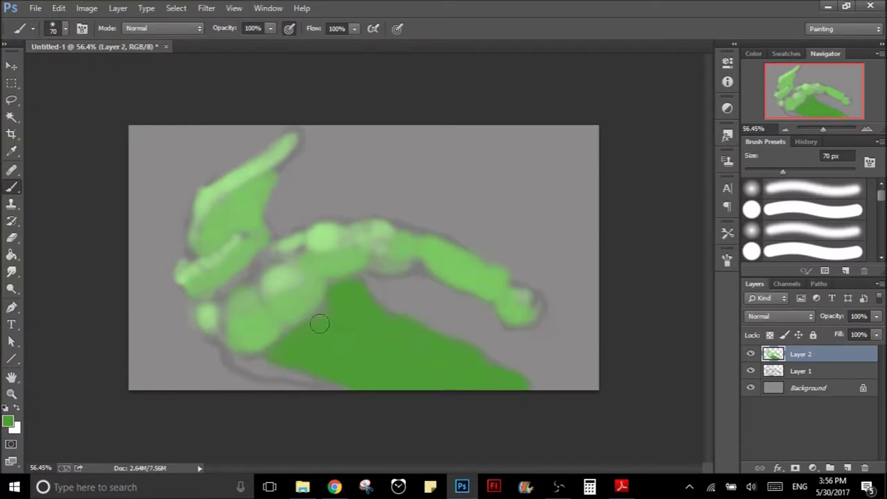
{"action": "key", "text": "bracketleft"}
{"action": "key", "text": "bracketleft"}
{"action": "key", "text": "bracketleft"}
{"action": "mouse_move", "coordinate": [289, 381]}
{"action": "left_mouse_down"}
{"action": "mouse_move", "coordinate": [297, 386]}
{"action": "mouse_move", "coordinate": [222, 353]}
{"action": "mouse_move", "coordinate": [223, 319]}
{"action": "left_mouse_up"}
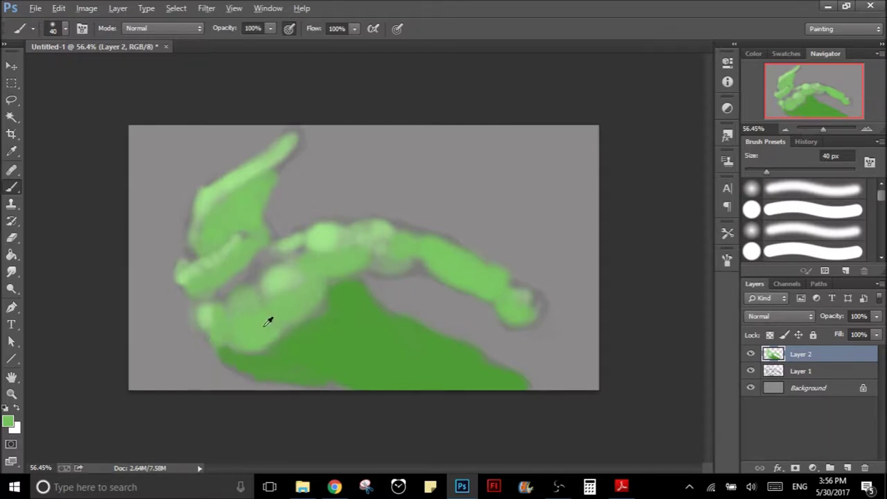
- Pick a slightly different green and test shading along the arm's lower edge, then undo it
{"action": "left_click", "coordinate": [9, 423]}
{"action": "left_click_drag", "start_coordinate": [570, 279], "coordinate": [594, 283]}
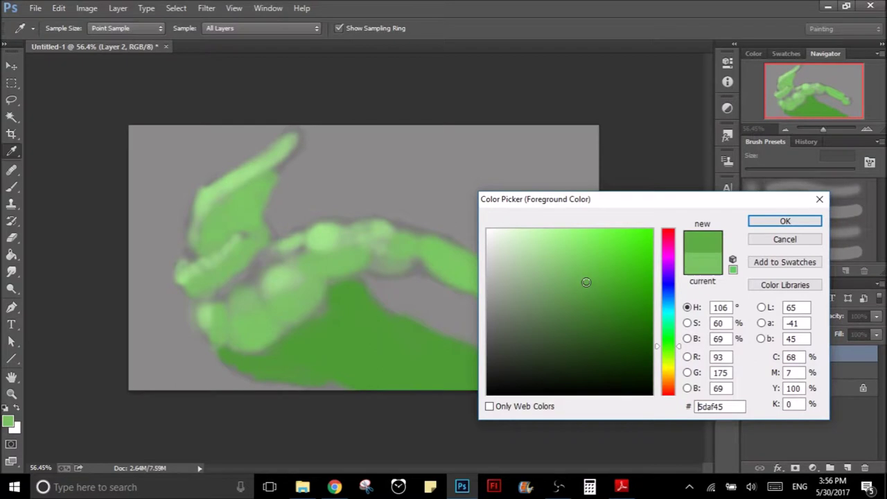
{"action": "key", "text": "Return"}
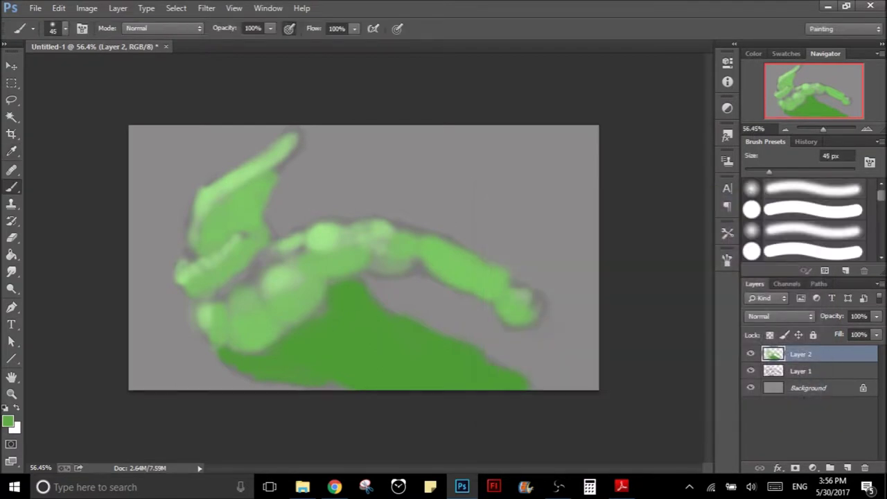
{"action": "key", "text": "bracketright"}
{"action": "key", "text": "bracketright"}
{"action": "key", "text": "bracketright"}
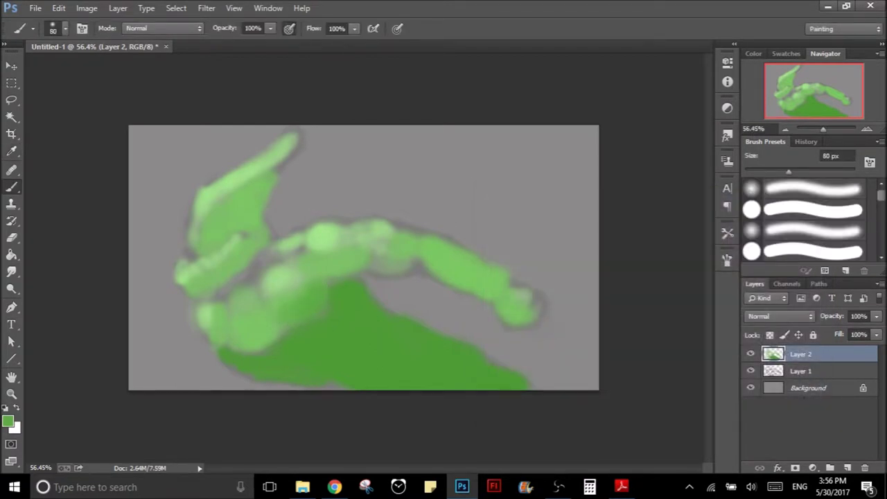
{"action": "key", "text": "bracketleft"}
{"action": "key", "text": "bracketleft"}
{"action": "key", "text": "bracketleft"}
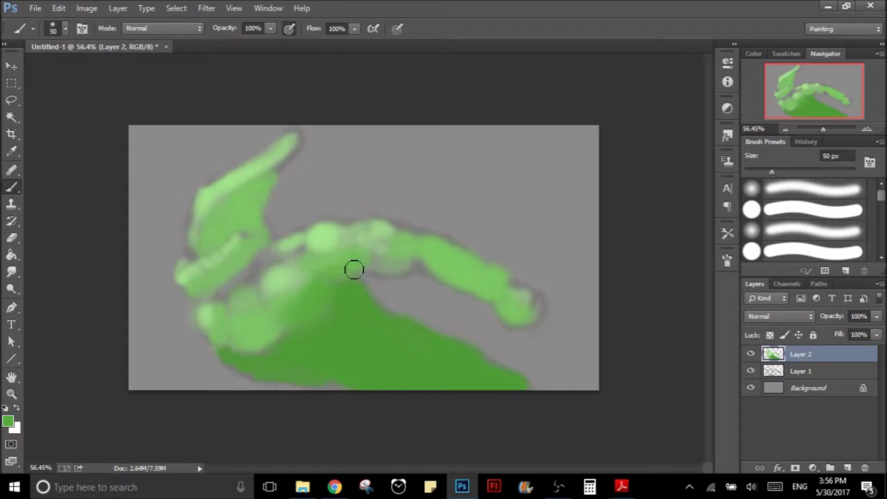
{"action": "key", "text": "bracketleft"}
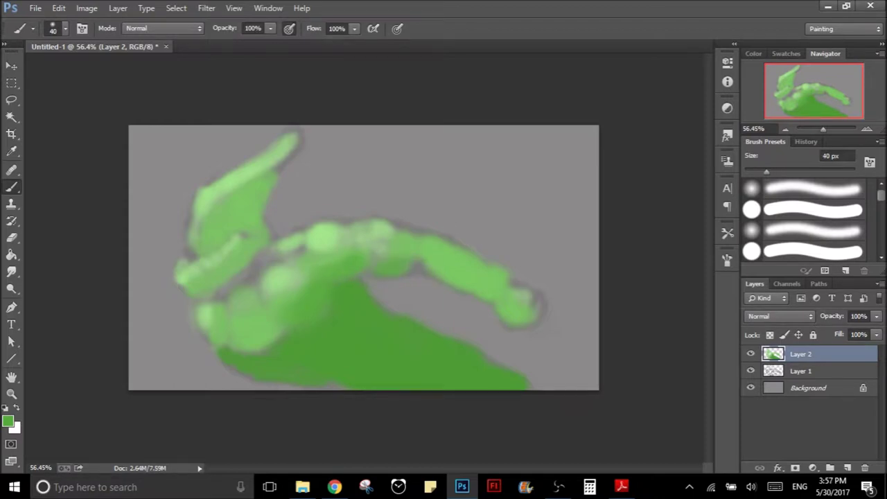
{"action": "mouse_move", "coordinate": [426, 279]}
{"action": "left_mouse_down"}
{"action": "mouse_move", "coordinate": [476, 299]}
{"action": "mouse_move", "coordinate": [495, 295]}
{"action": "mouse_move", "coordinate": [442, 277]}
{"action": "left_mouse_up"}
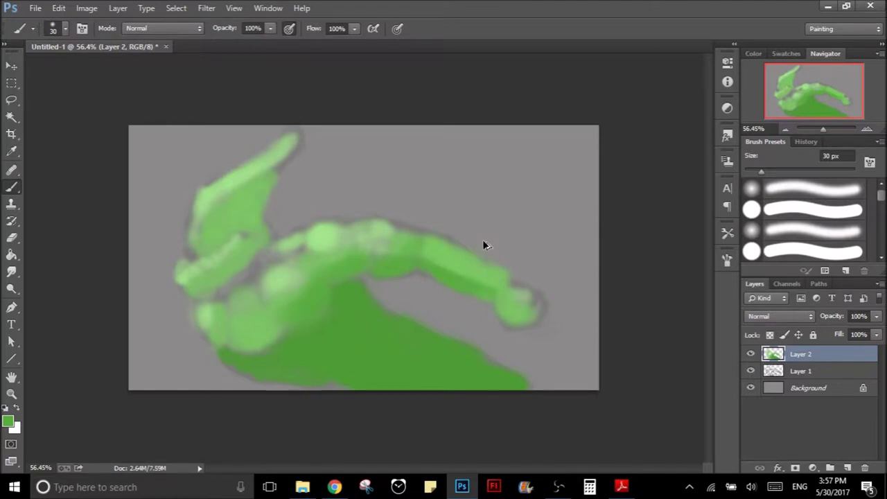
{"action": "key", "text": "ctrl+alt+z"}
{"action": "key", "text": "ctrl+alt+z"}
{"action": "key", "text": "ctrl+alt+z"}
{"action": "key", "text": "ctrl+alt+z"}
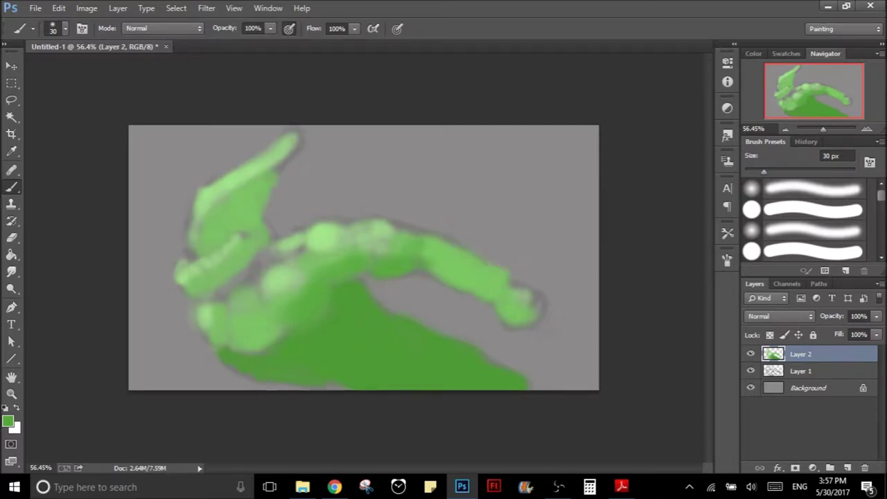
- Resize the brush and lay lighter green over the creature's lower-left body
{"action": "key", "text": "bracketright"}
{"action": "key", "text": "bracketright"}
{"action": "key", "text": "bracketright"}
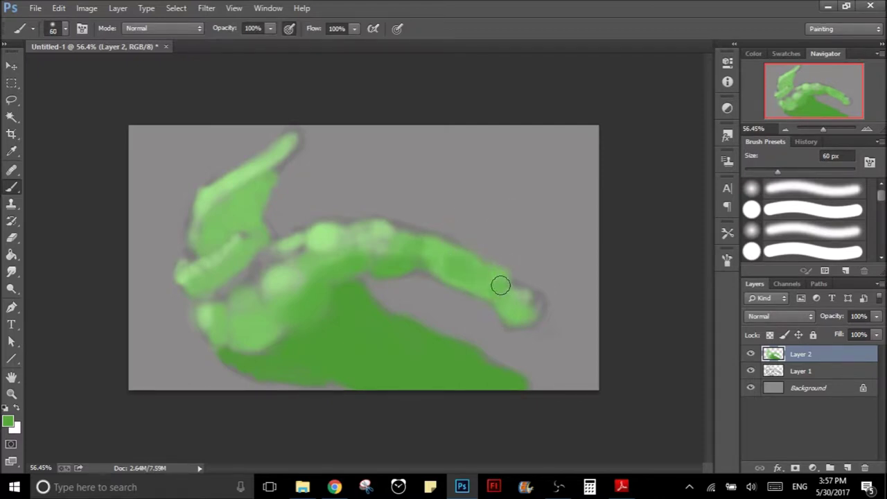
{"action": "key", "text": "bracketleft"}
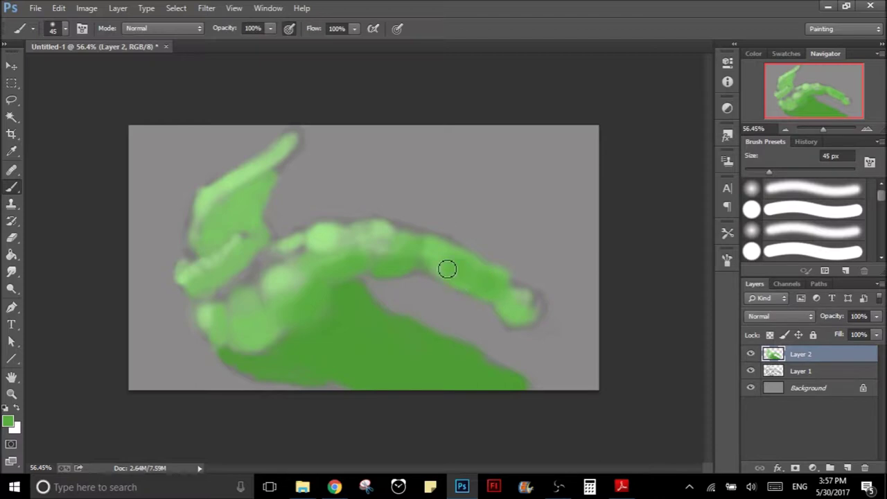
{"action": "key", "text": "bracketleft"}
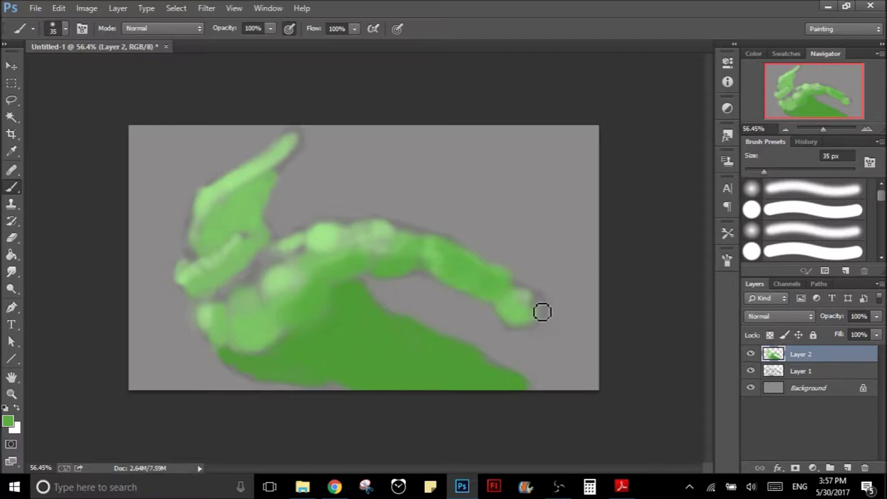
{"action": "key", "text": "bracketleft"}
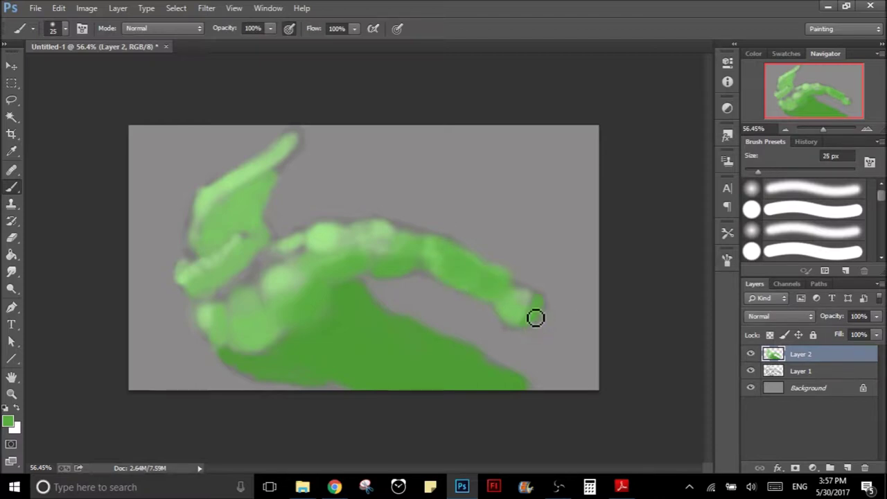
{"action": "key", "text": "bracketleft"}
{"action": "key", "text": "bracketleft"}
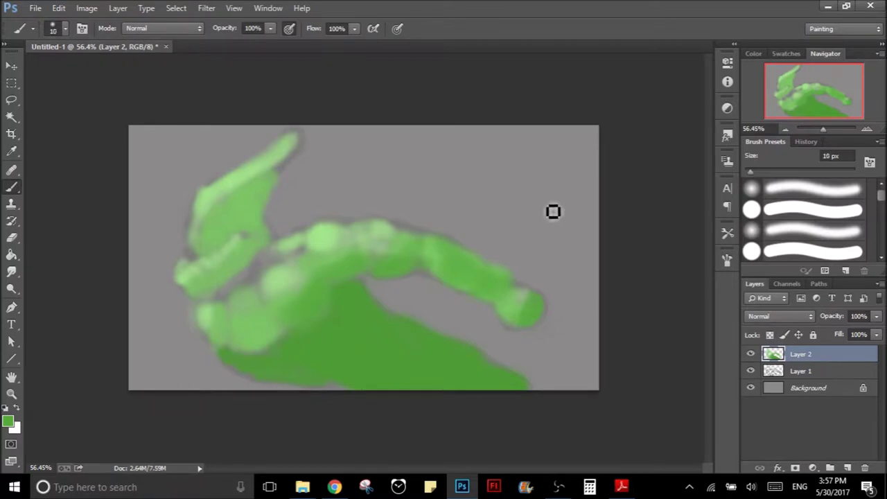
{"action": "key", "text": "bracketright"}
{"action": "key", "text": "bracketright"}
{"action": "key", "text": "bracketleft"}
{"action": "key", "text": "bracketright"}
{"action": "key", "text": "bracketright"}
{"action": "key", "text": "bracketright"}
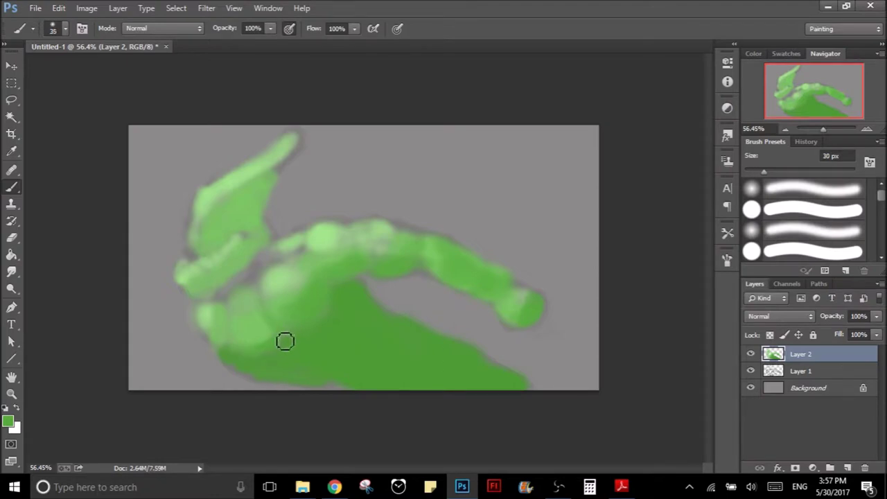
{"action": "left_click_drag", "start_coordinate": [258, 355], "coordinate": [259, 351]}
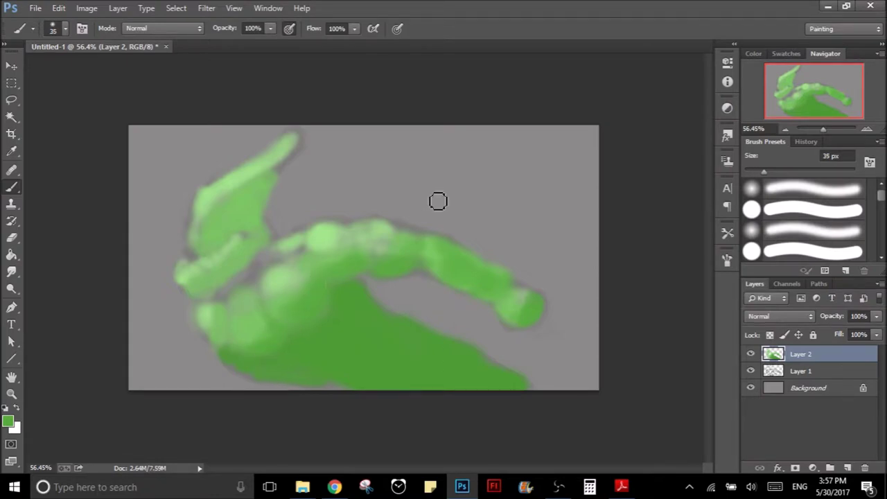
- Paint darker green shading on the body, then blend a sampled light green over it
{"action": "key", "text": "bracketright"}
{"action": "key", "text": "bracketright"}
{"action": "key", "text": "bracketright"}
{"action": "key", "text": "bracketright"}
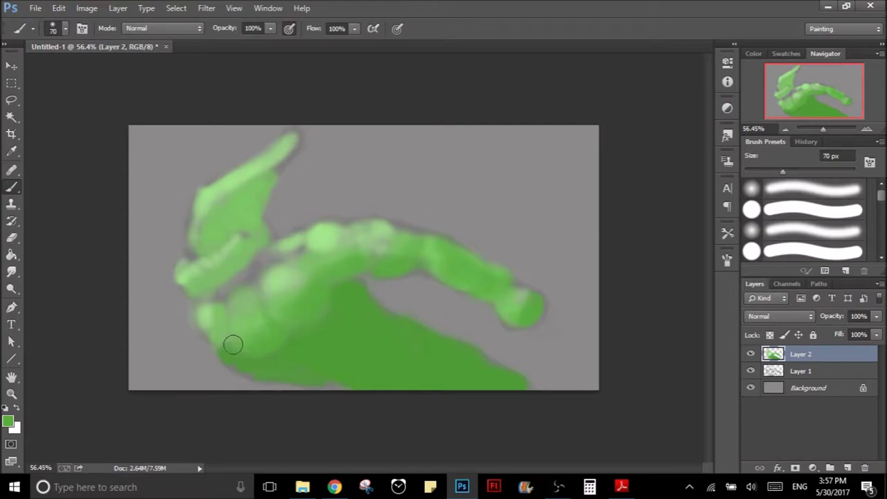
{"action": "key", "text": "bracketleft"}
{"action": "key", "text": "bracketleft"}
{"action": "key", "text": "bracketleft"}
{"action": "key", "text": "bracketleft"}
{"action": "key", "text": "bracketleft"}
{"action": "key", "text": "bracketleft"}
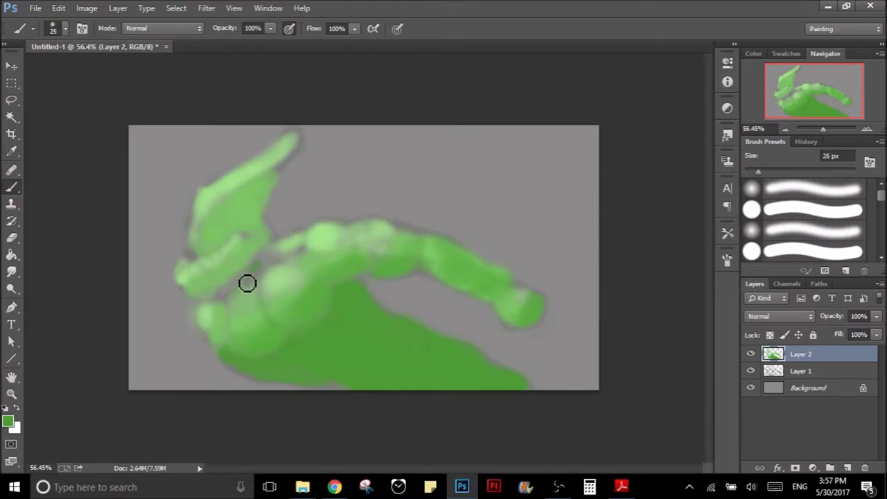
{"action": "mouse_move", "coordinate": [257, 280]}
{"action": "left_mouse_down"}
{"action": "mouse_move", "coordinate": [277, 261]}
{"action": "mouse_move", "coordinate": [243, 291]}
{"action": "left_mouse_up"}
{"action": "left_click", "coordinate": [277, 337], "text": "alt"}
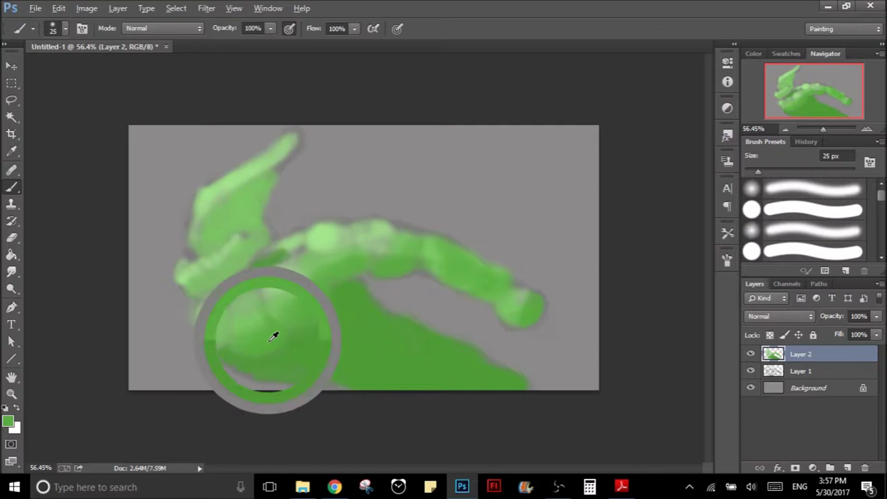
{"action": "key", "text": "bracketright"}
{"action": "key", "text": "bracketright"}
{"action": "key", "text": "bracketright"}
{"action": "key", "text": "bracketright"}
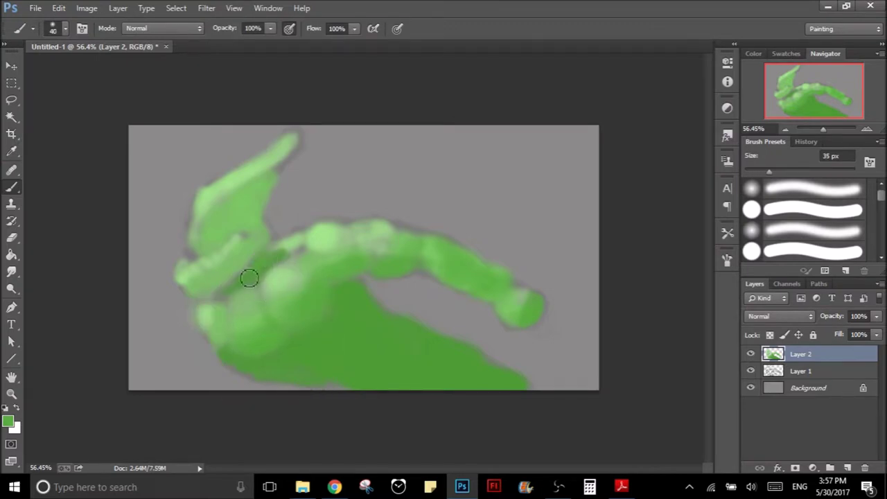
{"action": "mouse_move", "coordinate": [235, 282]}
{"action": "left_mouse_down"}
{"action": "mouse_move", "coordinate": [234, 291]}
{"action": "mouse_move", "coordinate": [271, 252]}
{"action": "mouse_move", "coordinate": [265, 227]}
{"action": "left_mouse_up"}
- Reshape, extend and thicken the tip of the upper horn
{"action": "key", "text": "bracketleft"}
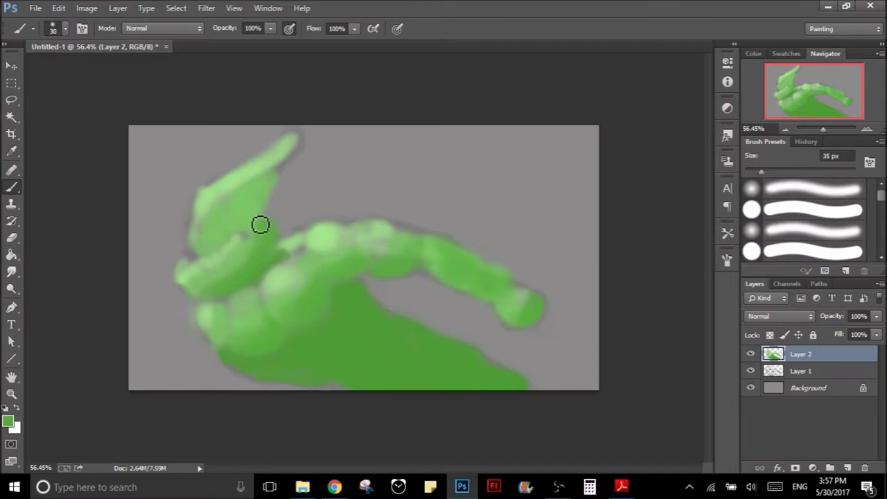
{"action": "left_click_drag", "start_coordinate": [302, 158], "coordinate": [274, 186]}
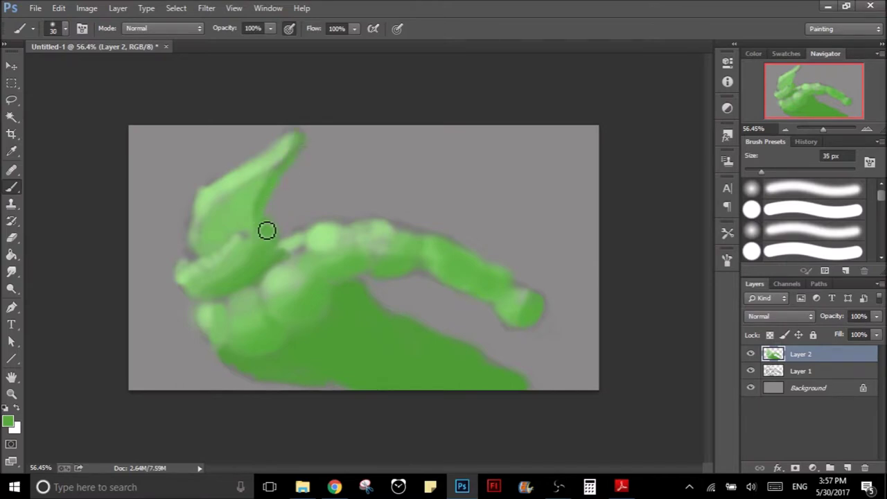
{"action": "key", "text": "bracketright"}
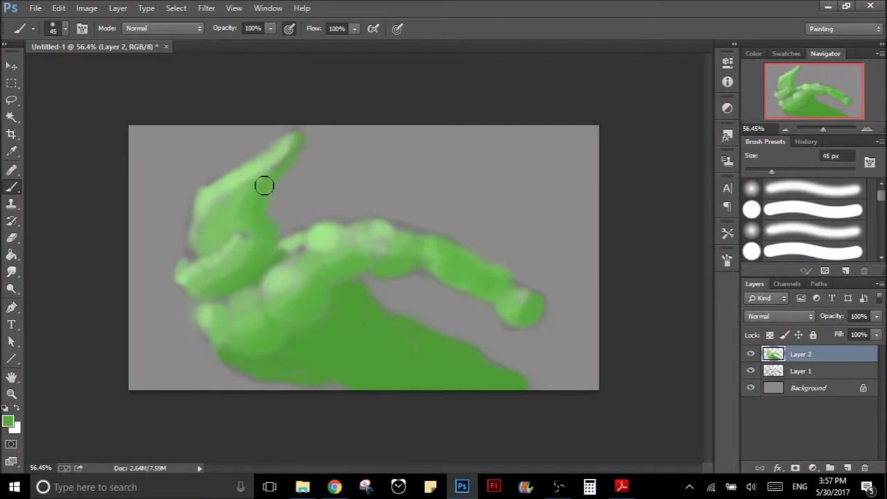
{"action": "key", "text": "bracketleft"}
{"action": "left_click", "coordinate": [294, 161]}
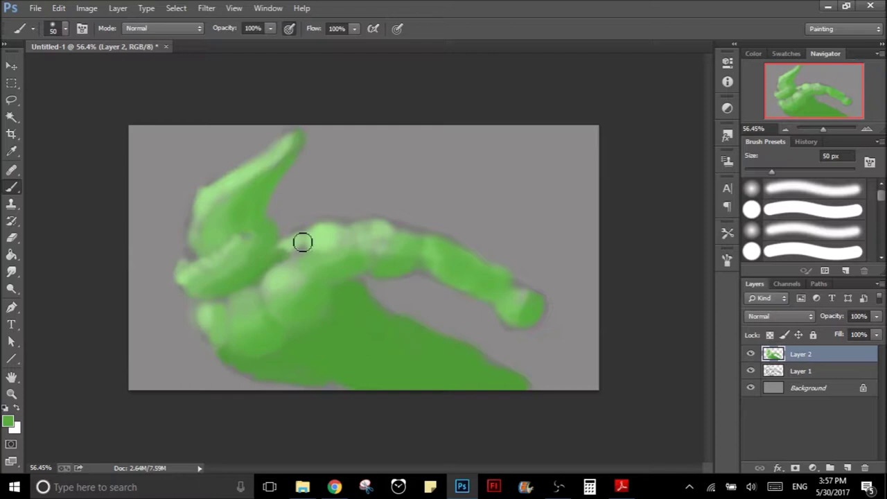
- Save the painting as zac.psd, accepting the default format options
{"action": "key", "text": "ctrl+s"}
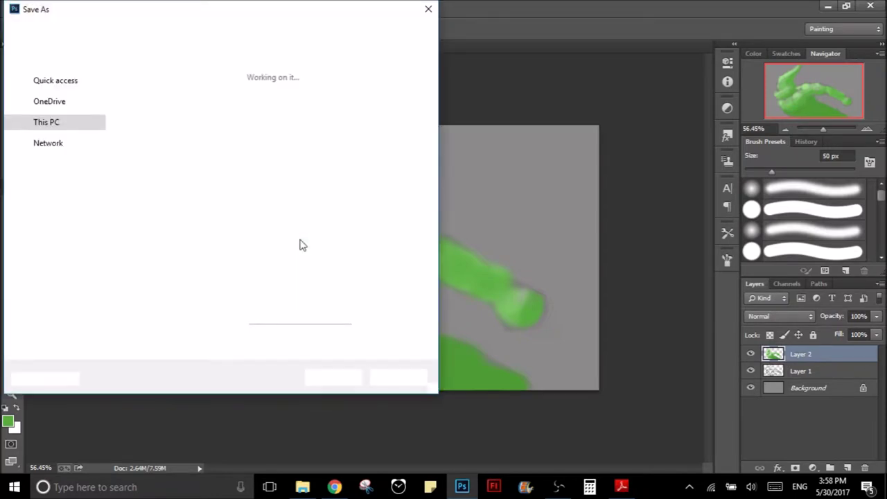
{"action": "type", "text": "za"}
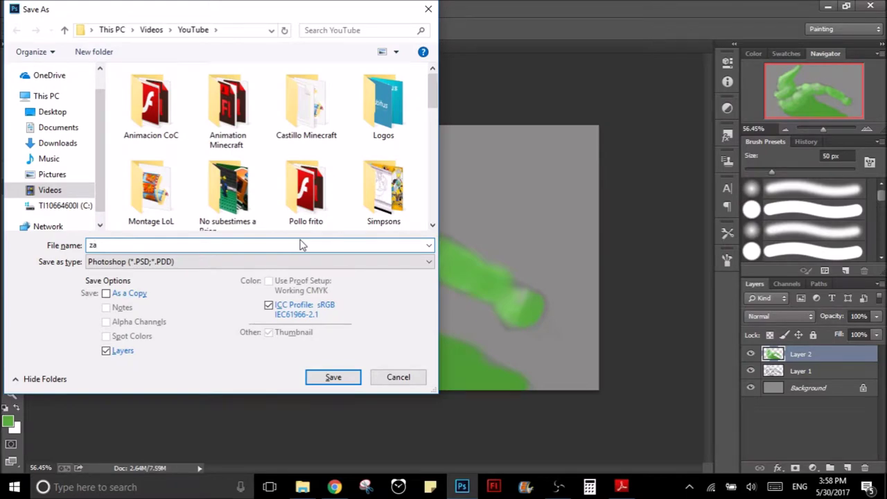
{"action": "key", "text": "Return"}
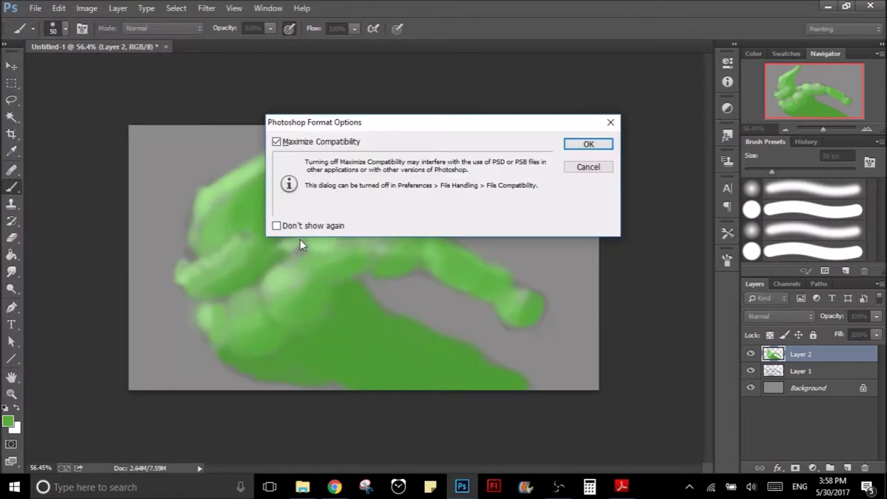
{"action": "left_click", "coordinate": [588, 144]}
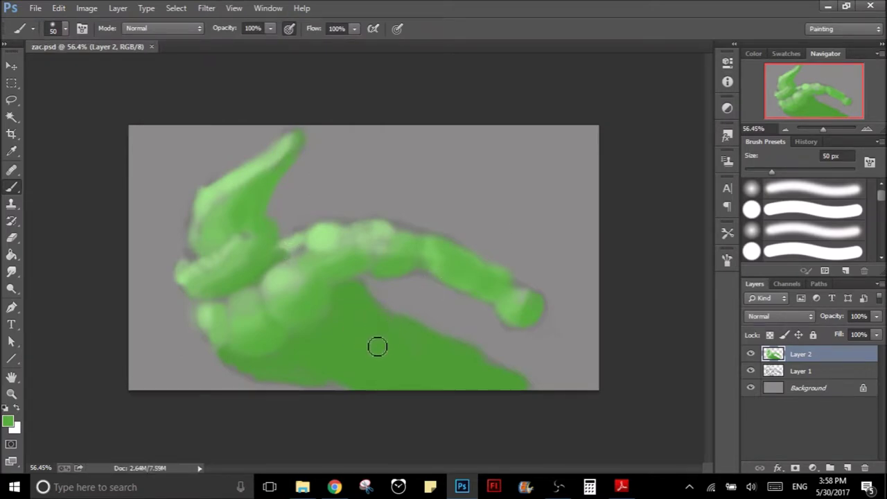
- Choose a darker green and brush it into the lower body, redoing the first stroke
{"action": "left_click", "coordinate": [8, 421]}
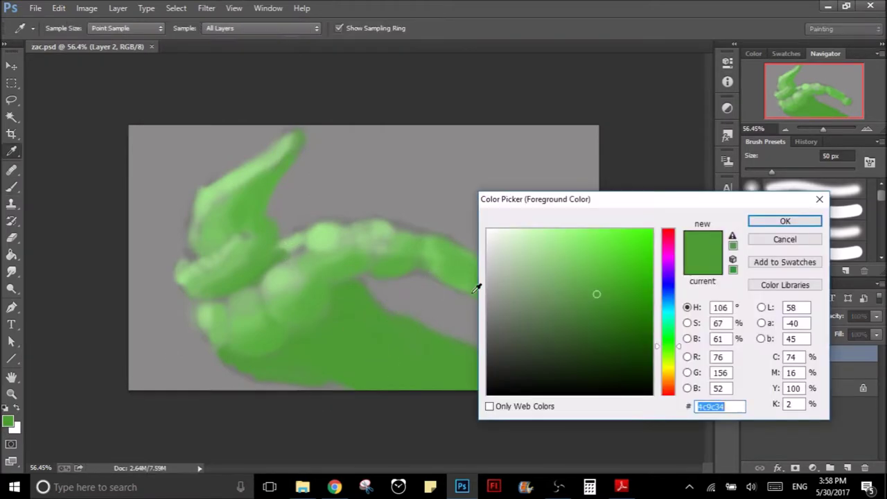
{"action": "left_click", "coordinate": [607, 311]}
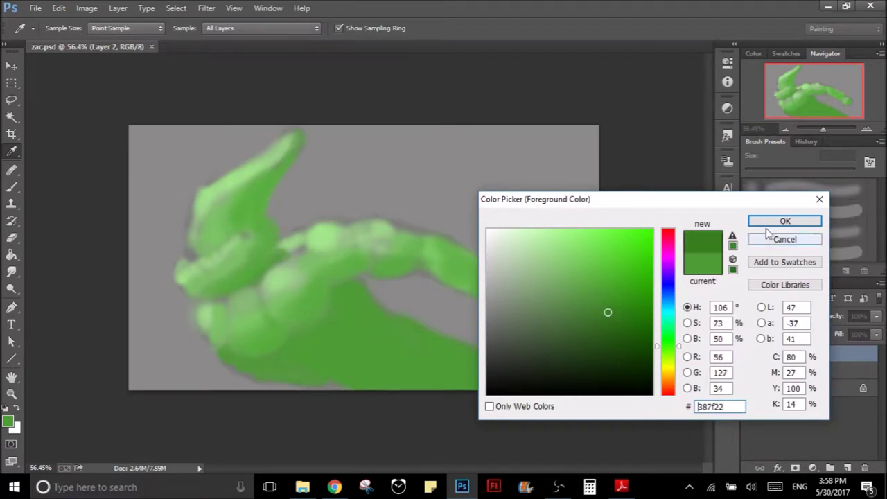
{"action": "left_click", "coordinate": [771, 222]}
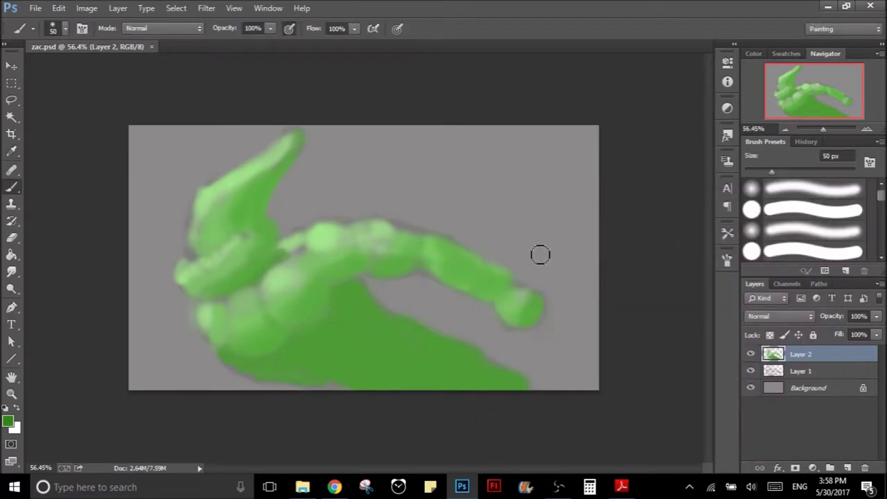
{"action": "mouse_move", "coordinate": [312, 350]}
{"action": "left_mouse_down"}
{"action": "mouse_move", "coordinate": [358, 315]}
{"action": "mouse_move", "coordinate": [343, 353]}
{"action": "left_mouse_up"}
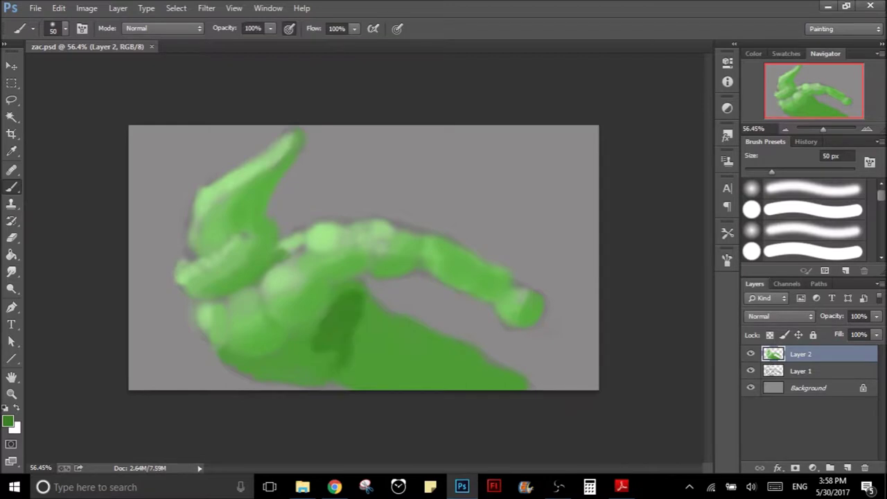
{"action": "key", "text": "ctrl+z"}
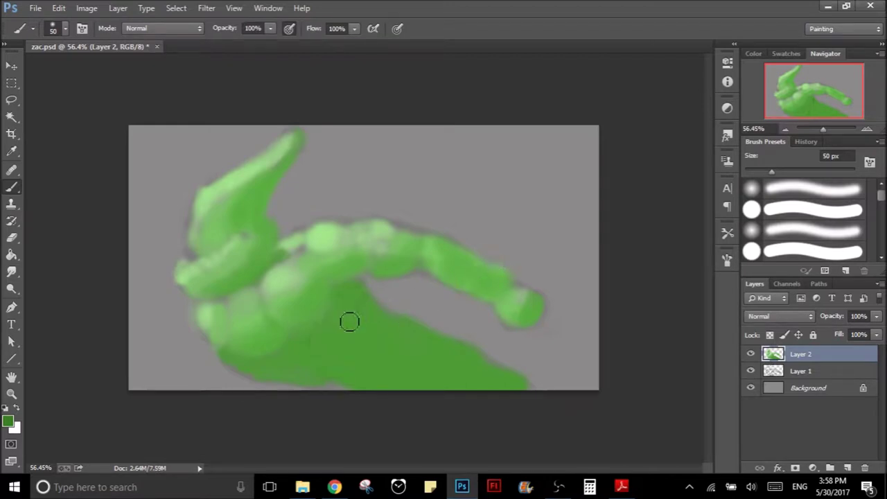
{"action": "mouse_move", "coordinate": [332, 327]}
{"action": "left_mouse_down"}
{"action": "mouse_move", "coordinate": [298, 333]}
{"action": "mouse_move", "coordinate": [353, 291]}
{"action": "mouse_move", "coordinate": [344, 333]}
{"action": "left_mouse_up"}
- Adjust the brush size between 35 and 70 px for the lower-body shading
{"action": "key", "text": "bracketleft"}
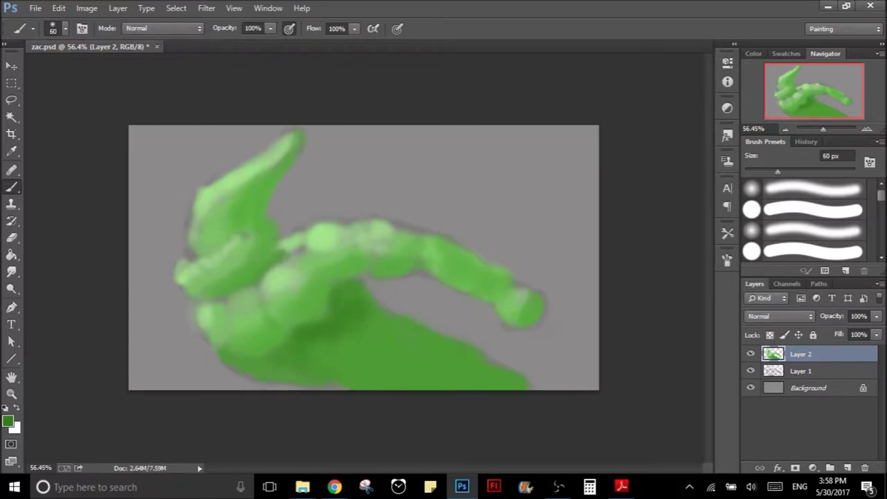
{"action": "key", "text": "bracketleft"}
{"action": "key", "text": "bracketleft"}
{"action": "key", "text": "bracketleft"}
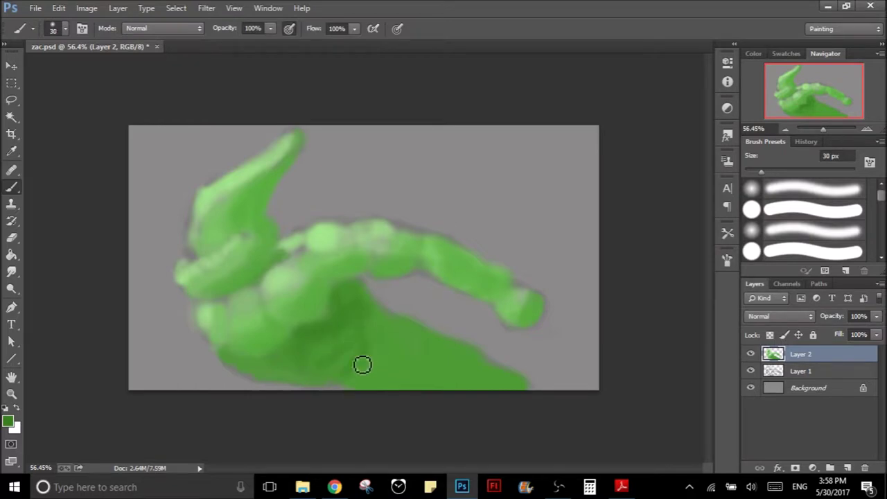
{"action": "key", "text": "bracketright"}
{"action": "key", "text": "bracketright"}
{"action": "key", "text": "bracketright"}
{"action": "key", "text": "bracketright"}
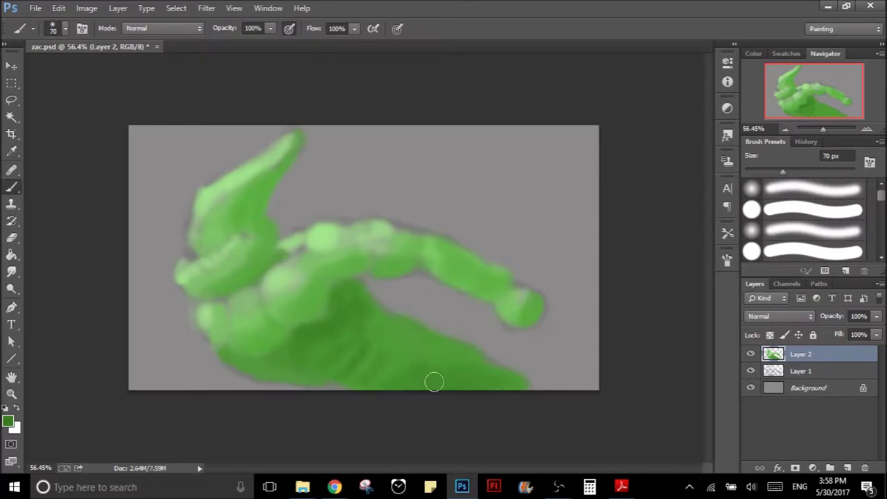
{"action": "key", "text": "bracketleft"}
{"action": "key", "text": "bracketleft"}
{"action": "key", "text": "bracketleft"}
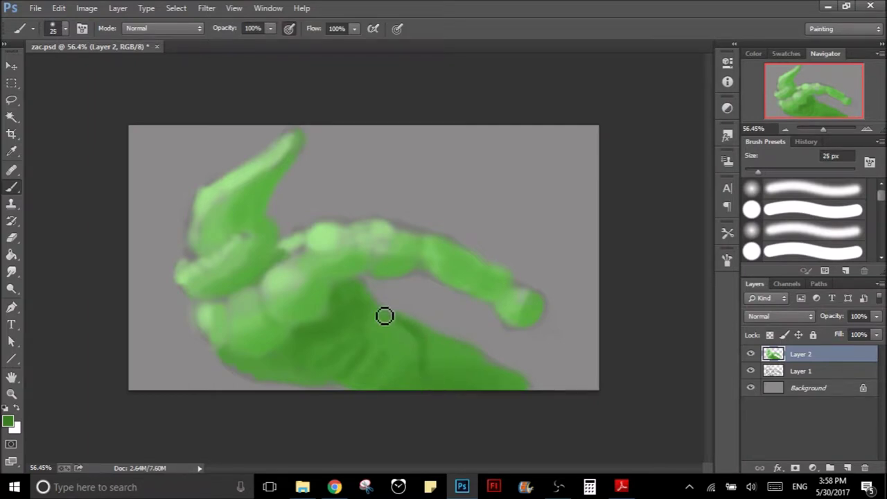
{"action": "key", "text": "bracketright"}
{"action": "key", "text": "bracketright"}
{"action": "key", "text": "bracketright"}
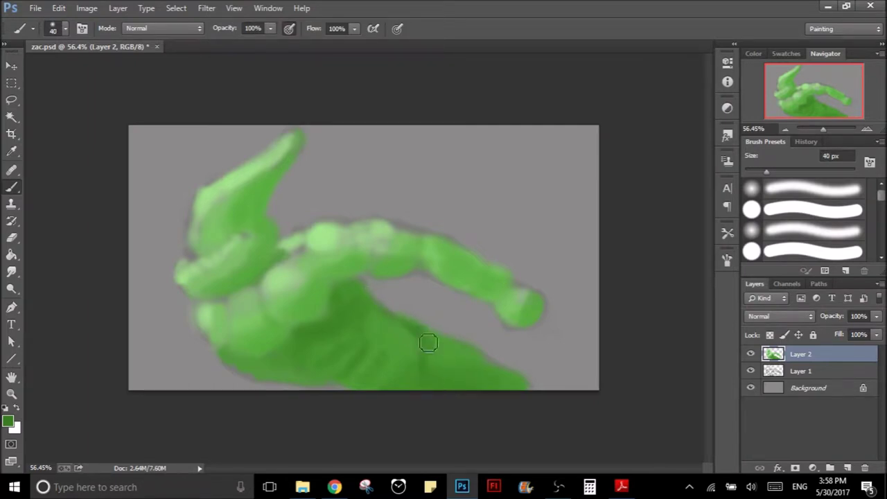
{"action": "key", "text": "bracketright"}
{"action": "key", "text": "bracketright"}
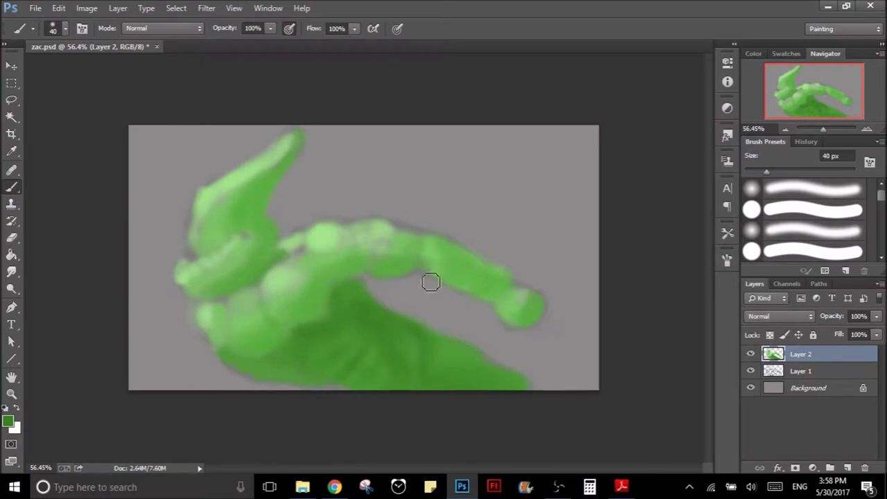
{"action": "key", "text": "bracketleft"}
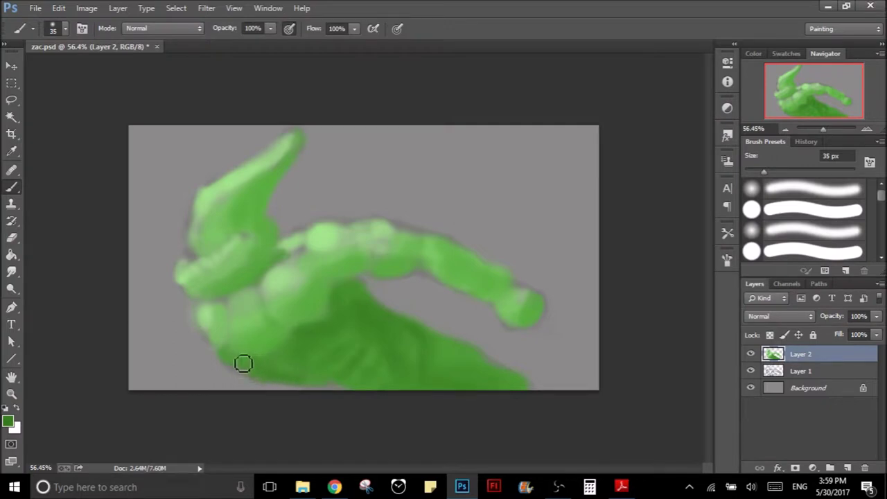
- Sample a series of lighter and mid greens from the chest, lower body and figure, then switch to Chrome
{"action": "left_click", "coordinate": [236, 330], "text": "alt"}
{"action": "left_click", "coordinate": [281, 286], "text": "alt"}
{"action": "left_click", "coordinate": [229, 305], "text": "alt"}
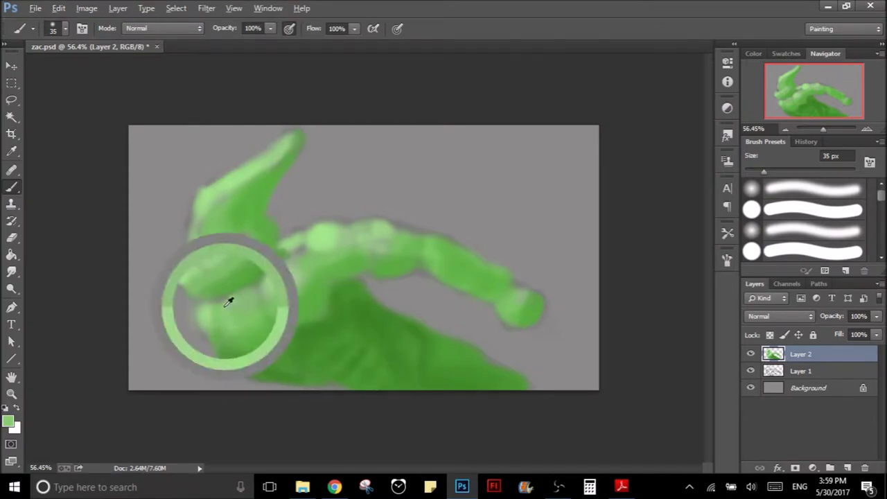
{"action": "left_click", "coordinate": [281, 313], "text": "alt"}
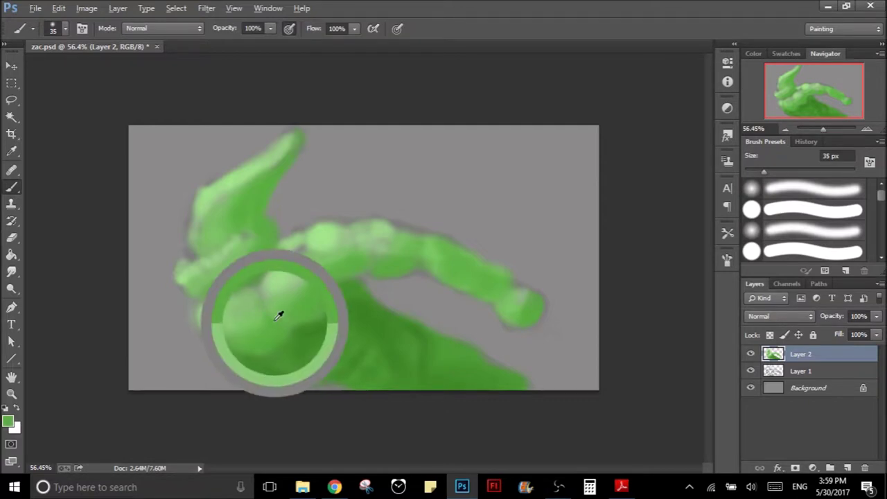
{"action": "left_click", "coordinate": [276, 312], "text": "alt"}
{"action": "left_click", "coordinate": [274, 286], "text": "alt"}
{"action": "left_click", "coordinate": [299, 290], "text": "alt"}
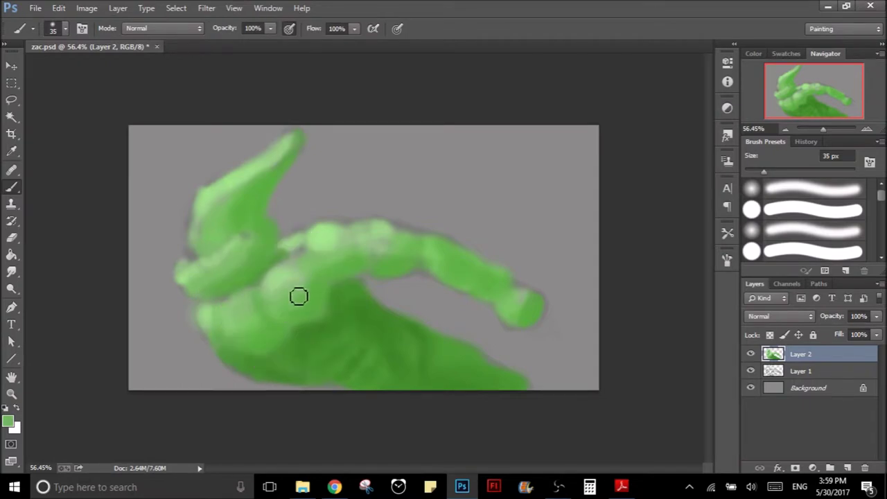
{"action": "left_click", "coordinate": [292, 271], "text": "alt"}
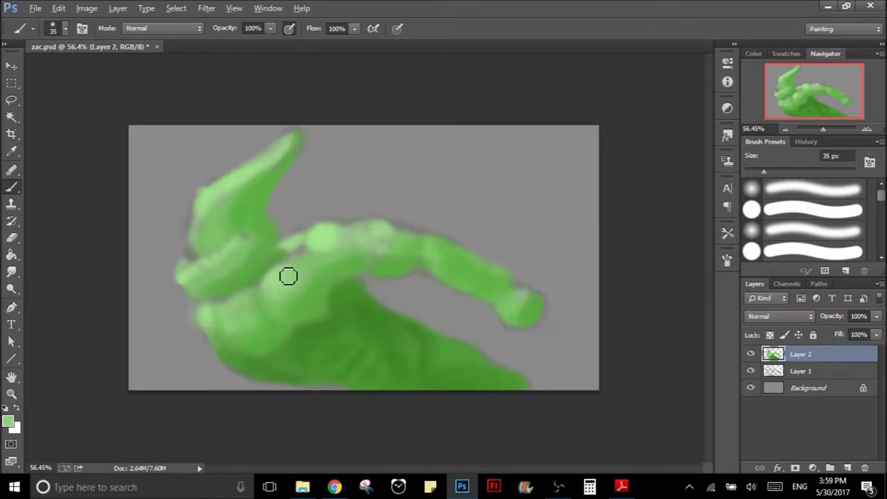
{"action": "left_click", "coordinate": [296, 259], "text": "alt"}
{"action": "left_click", "coordinate": [280, 277], "text": "alt"}
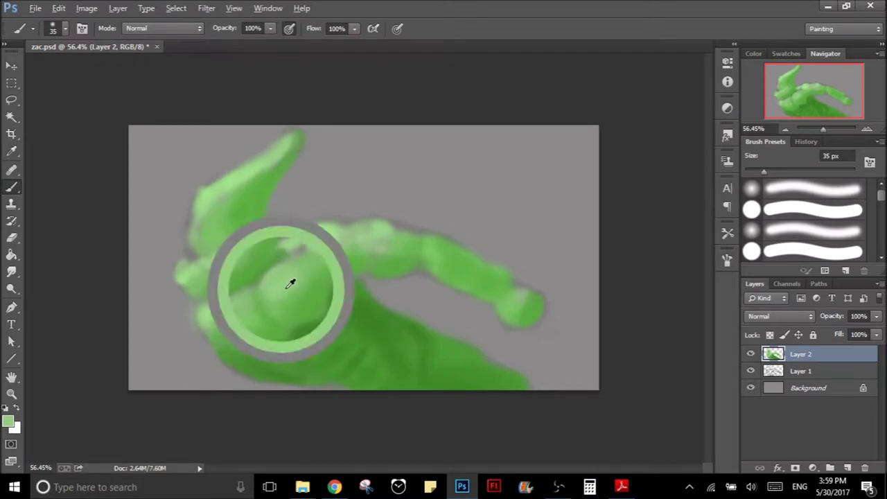
{"action": "left_click", "coordinate": [305, 292], "text": "alt"}
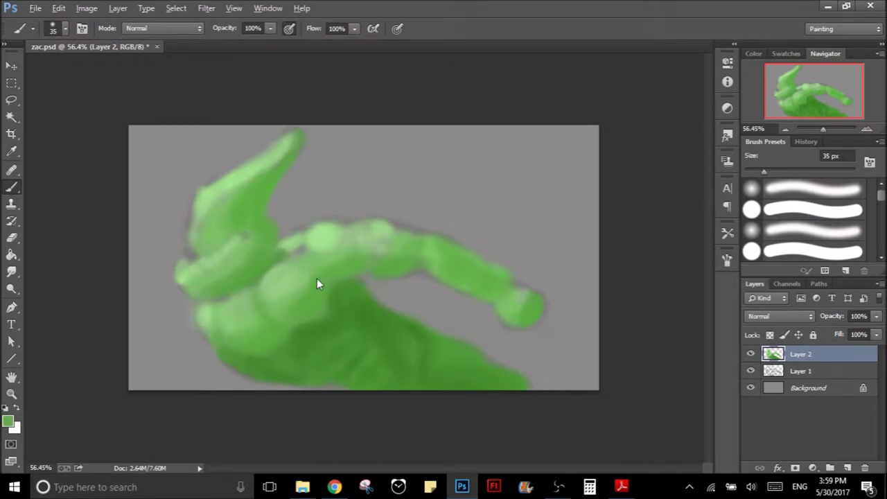
{"action": "key", "text": "alt+Tab"}
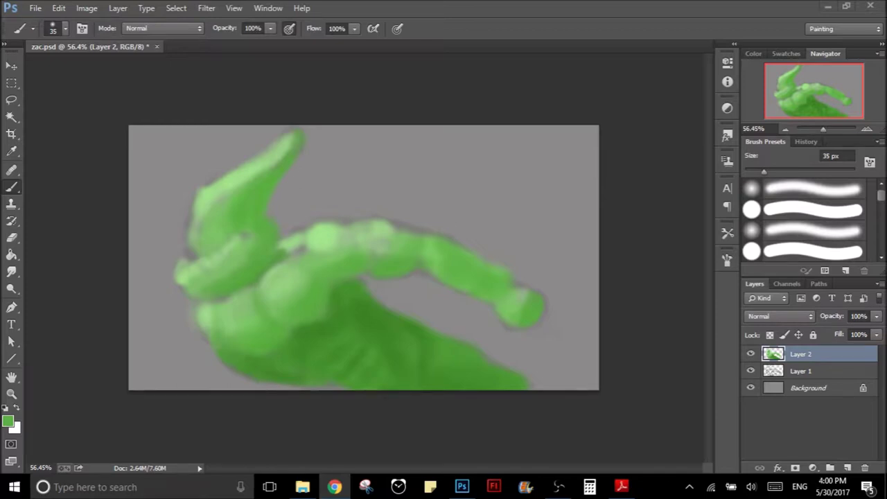
- Return to the painting and sample several greens from the arm
{"action": "left_click", "coordinate": [694, 294]}
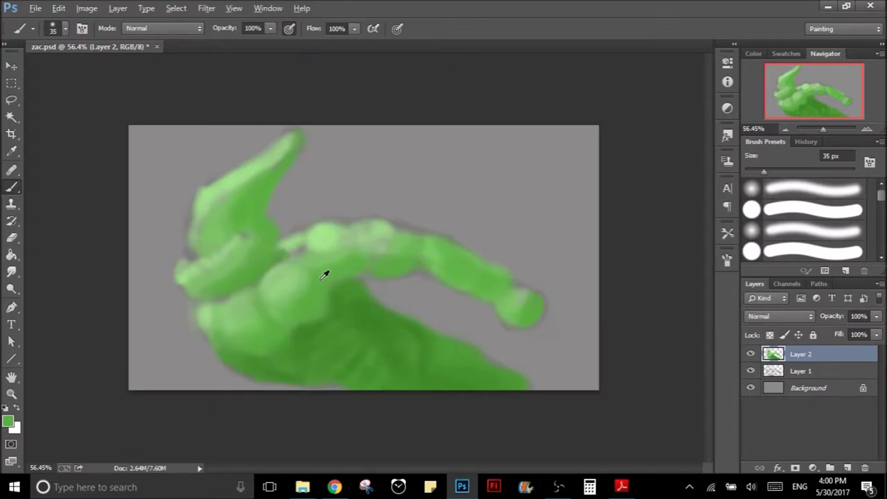
{"action": "left_click", "coordinate": [393, 267], "text": "alt"}
{"action": "left_click", "coordinate": [396, 242], "text": "alt"}
{"action": "key", "text": "alt"}
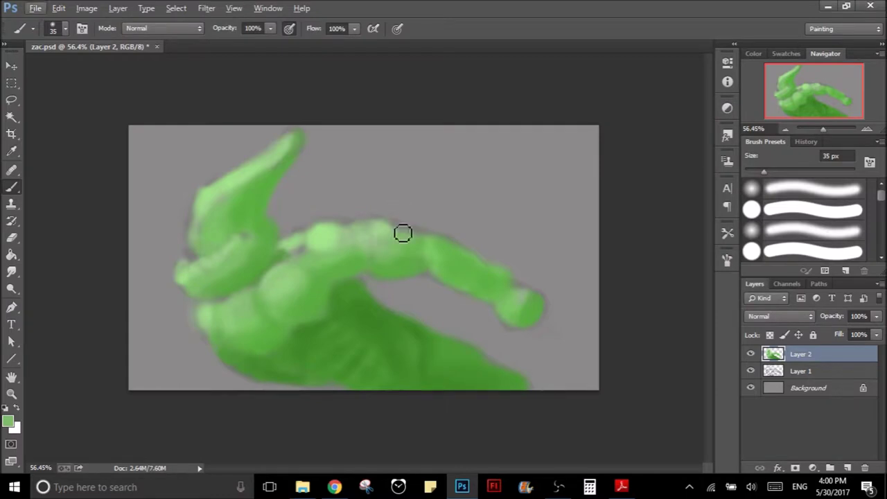
{"action": "left_click", "coordinate": [319, 242], "text": "alt"}
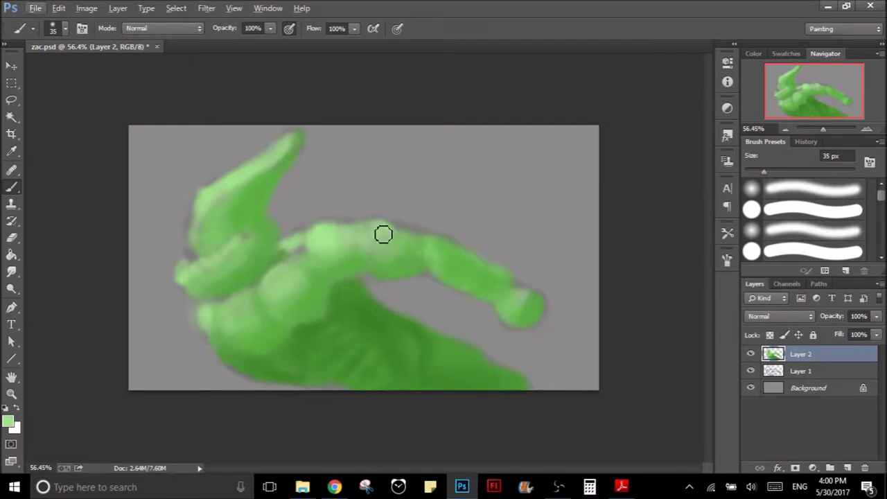
{"action": "left_click", "coordinate": [333, 260], "text": "alt"}
{"action": "left_click", "coordinate": [348, 251], "text": "alt"}
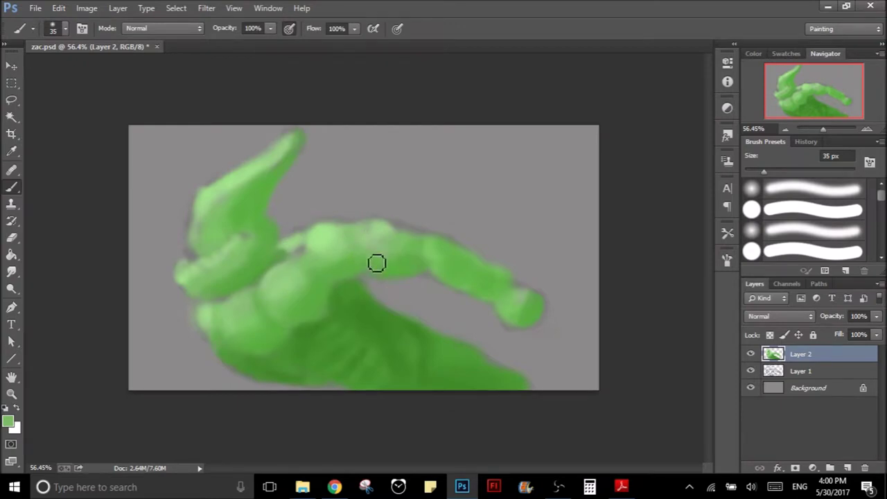
- Save, then repaint and touch up the arm's upper contour with sampled greens
{"action": "key", "text": "ctrl+s"}
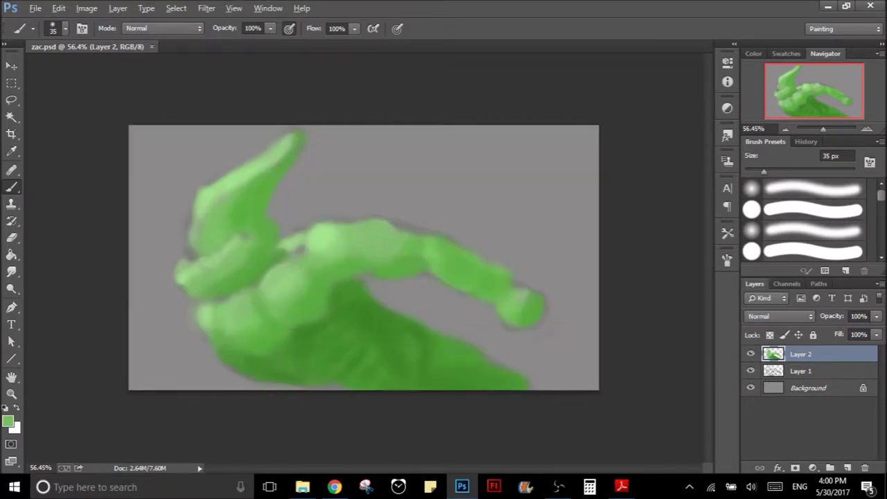
{"action": "left_click_drag", "start_coordinate": [382, 231], "coordinate": [412, 240]}
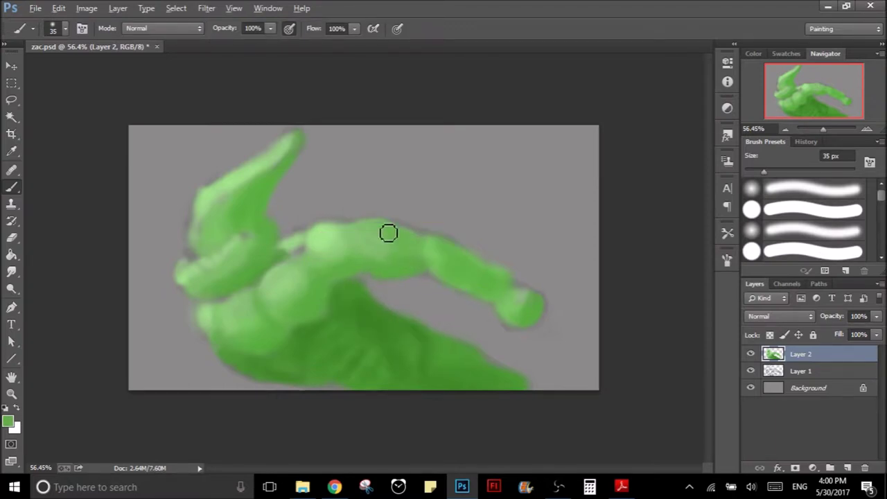
{"action": "left_click", "coordinate": [350, 258], "text": "alt"}
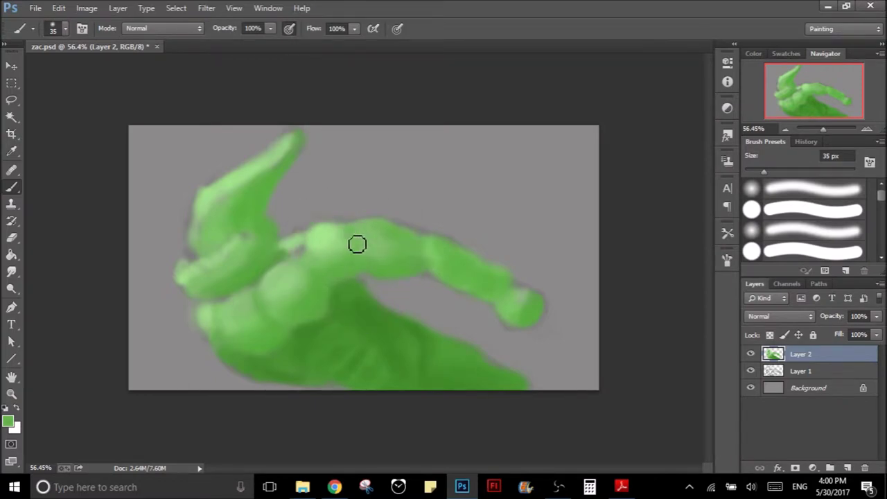
{"action": "left_click", "coordinate": [369, 257], "text": "alt"}
{"action": "left_click_drag", "start_coordinate": [505, 263], "coordinate": [458, 233]}
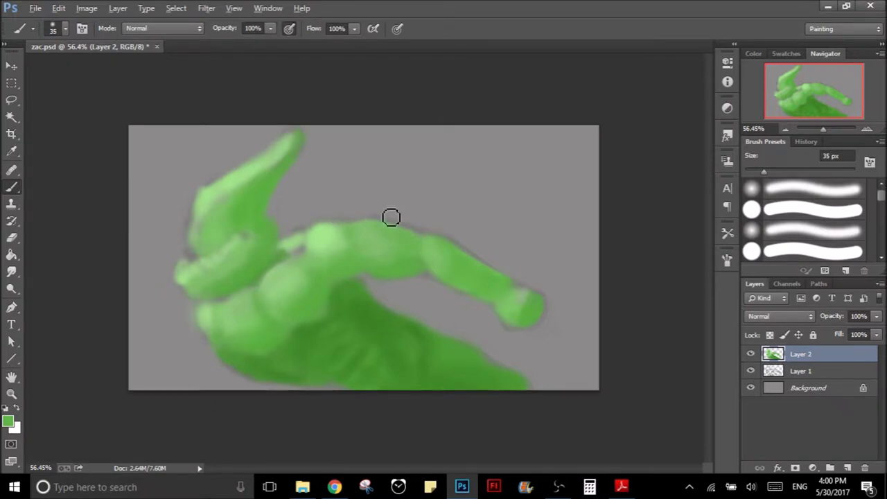
- Sample light and mid greens from the arm, neck, body and horn for smoothing the head
{"action": "left_click", "coordinate": [334, 228], "text": "alt"}
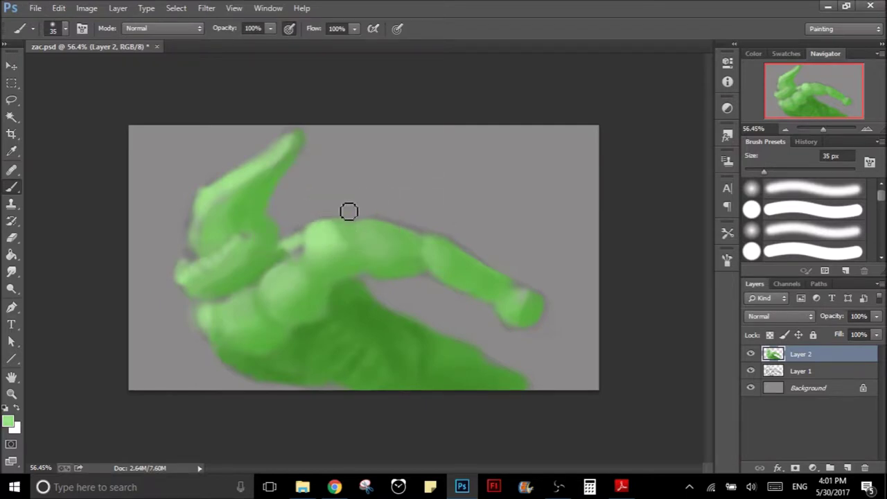
{"action": "left_click", "coordinate": [274, 257], "text": "alt"}
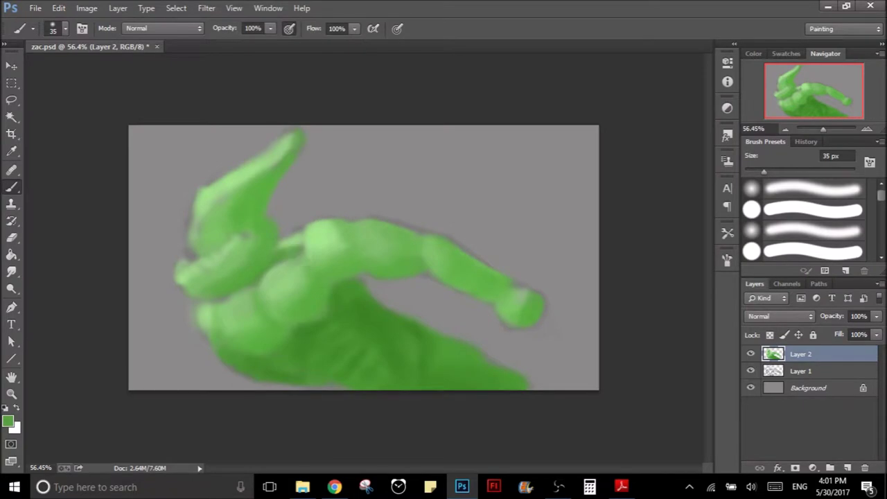
{"action": "left_click", "coordinate": [302, 246], "text": "alt"}
{"action": "left_click", "coordinate": [300, 245], "text": "alt"}
{"action": "left_click", "coordinate": [207, 280], "text": "alt"}
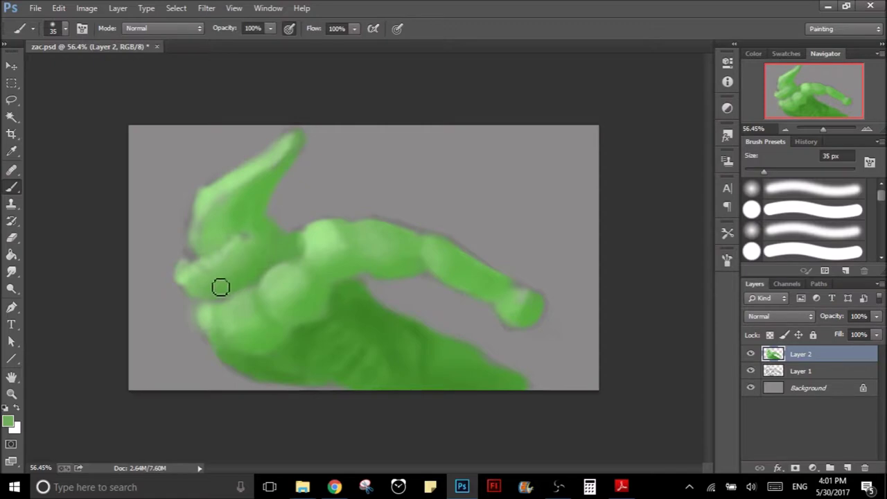
{"action": "left_click", "coordinate": [236, 225], "text": "alt"}
{"action": "left_click", "coordinate": [214, 216], "text": "alt"}
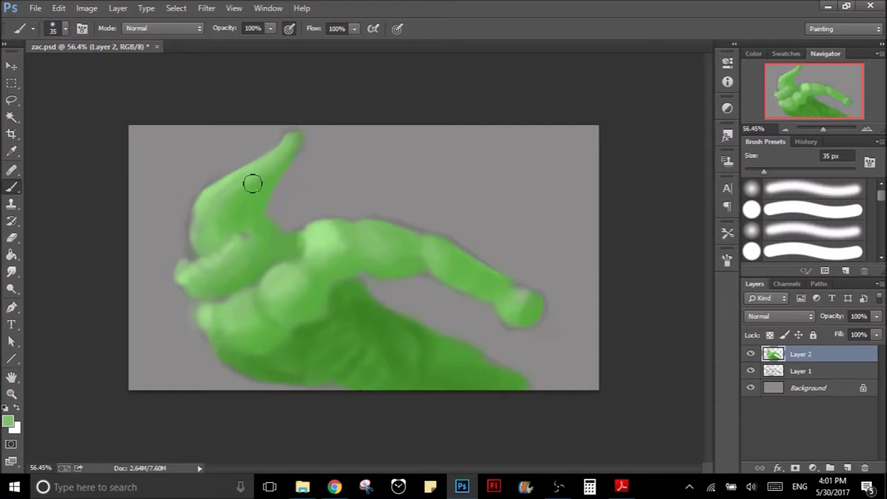
- Sample darker greens and cover the dark crease between the horn and body
{"action": "left_click", "coordinate": [214, 223]}
{"action": "left_click", "coordinate": [221, 215]}
{"action": "left_click", "coordinate": [233, 201]}
{"action": "left_click", "coordinate": [266, 214], "text": "alt"}
{"action": "left_click", "coordinate": [296, 242], "text": "alt"}
{"action": "left_click", "coordinate": [287, 251], "text": "alt"}
{"action": "left_click", "coordinate": [275, 235], "text": "alt"}
{"action": "left_click_drag", "start_coordinate": [275, 235], "coordinate": [242, 235]}
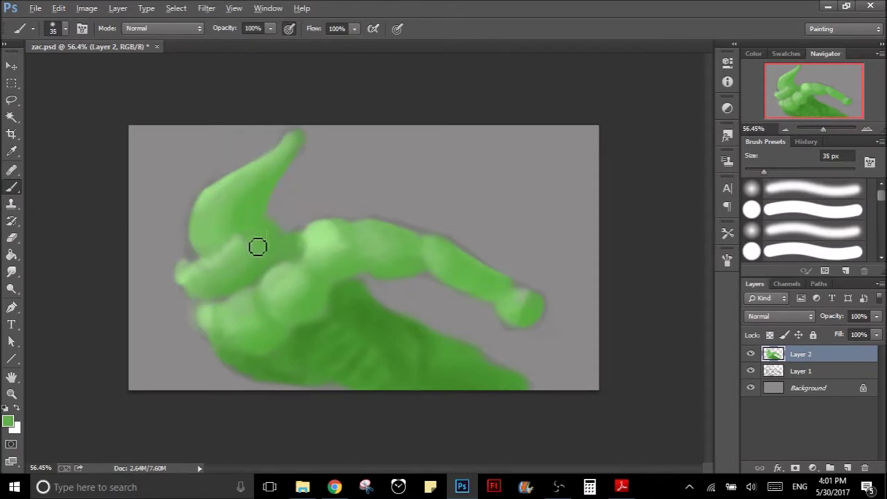
- Re-zoom on the figure and move the Layer 1 sketch above Layer 2
{"action": "key", "text": "z"}
{"action": "left_click_drag", "start_coordinate": [370, 176], "coordinate": [356, 196]}
{"action": "key", "text": "b"}
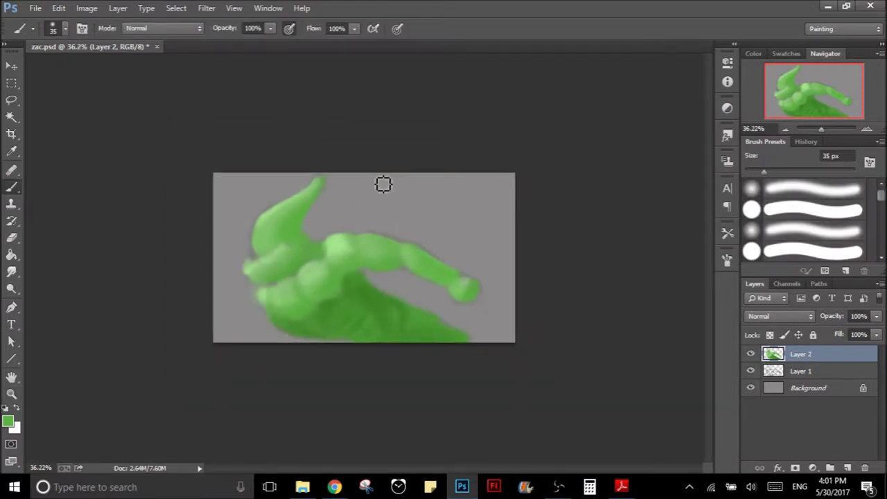
{"action": "key", "text": "z"}
{"action": "left_click_drag", "start_coordinate": [343, 212], "coordinate": [356, 247]}
{"action": "key", "text": "b"}
{"action": "left_click_drag", "start_coordinate": [808, 372], "coordinate": [804, 350]}
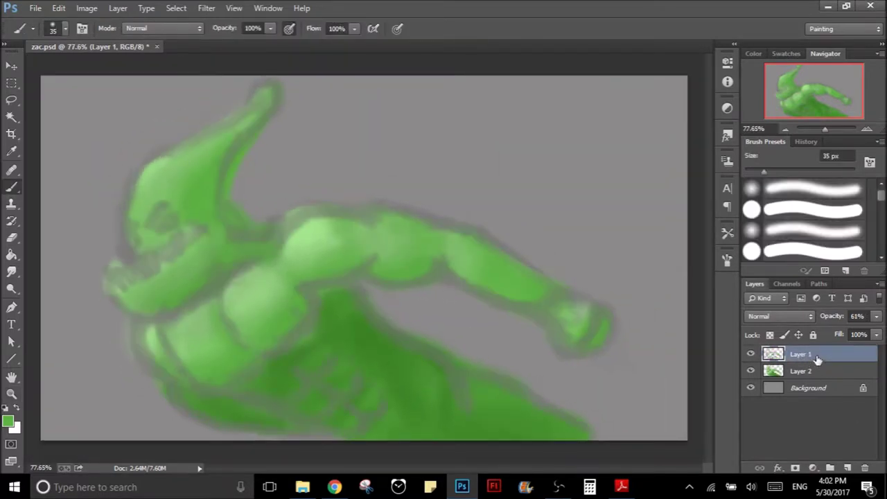
- Move Layer 1 below and back above Layer 2 to compare the sketch
{"action": "left_click_drag", "start_coordinate": [823, 358], "coordinate": [819, 386]}
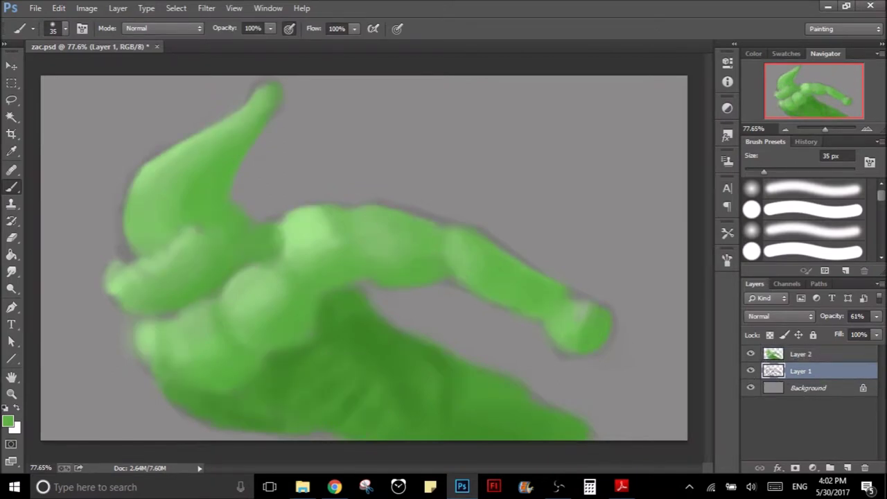
{"action": "left_click", "coordinate": [334, 487]}
{"action": "key", "text": "alt+bracketright"}
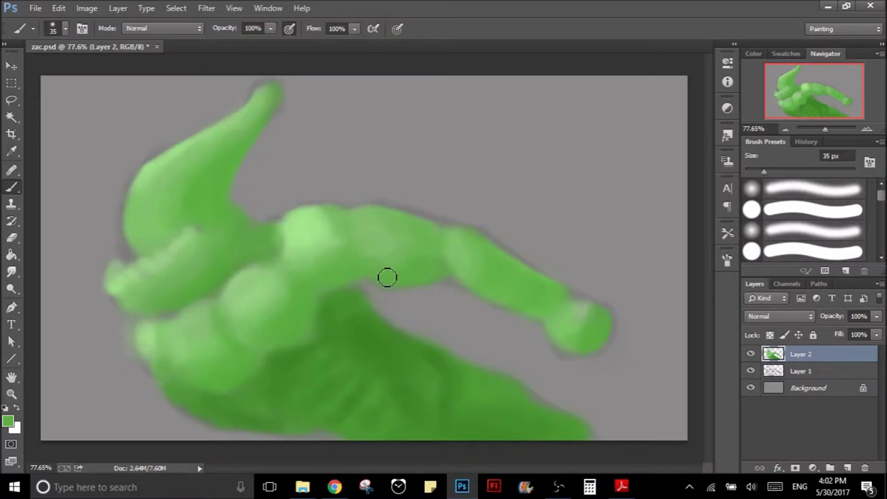
{"action": "left_click_drag", "start_coordinate": [820, 372], "coordinate": [821, 357]}
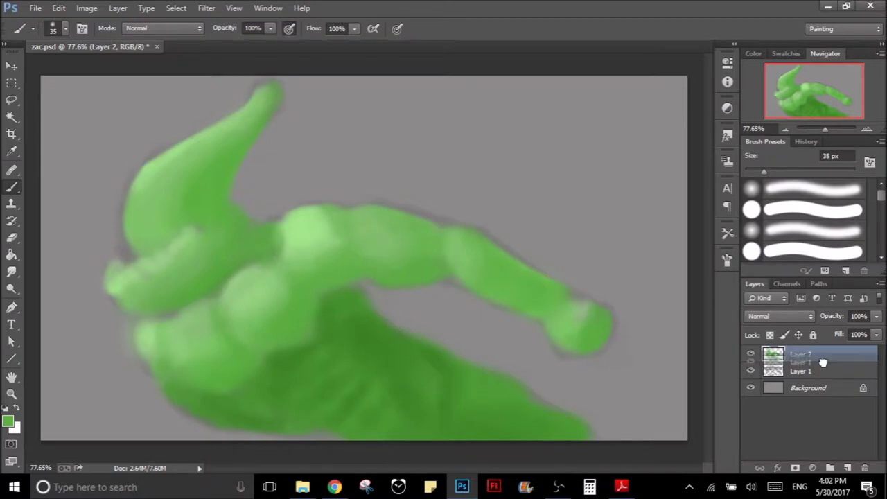
{"action": "left_click_drag", "start_coordinate": [876, 316], "coordinate": [878, 326]}
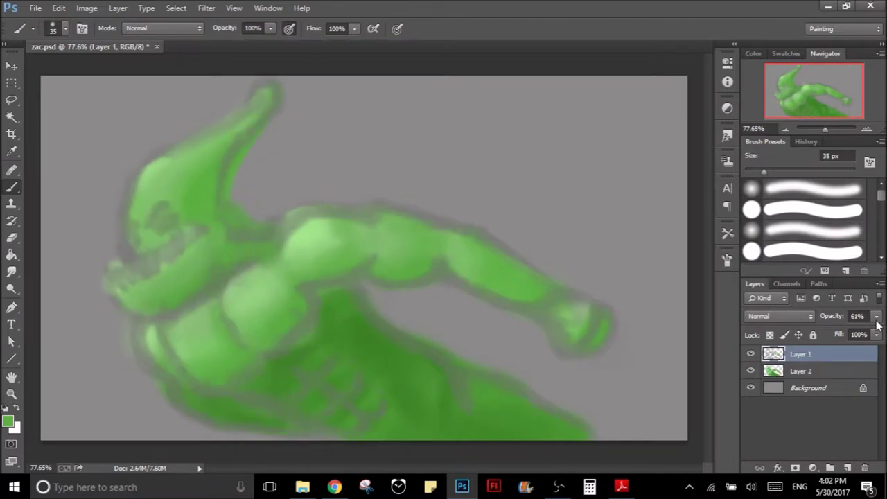
- Fade Layer 1 to 23% opacity and make Layer 2 active for painting
{"action": "mouse_move", "coordinate": [877, 321]}
{"action": "left_mouse_down"}
{"action": "mouse_move", "coordinate": [787, 326]}
{"action": "mouse_move", "coordinate": [834, 331]}
{"action": "left_mouse_up"}
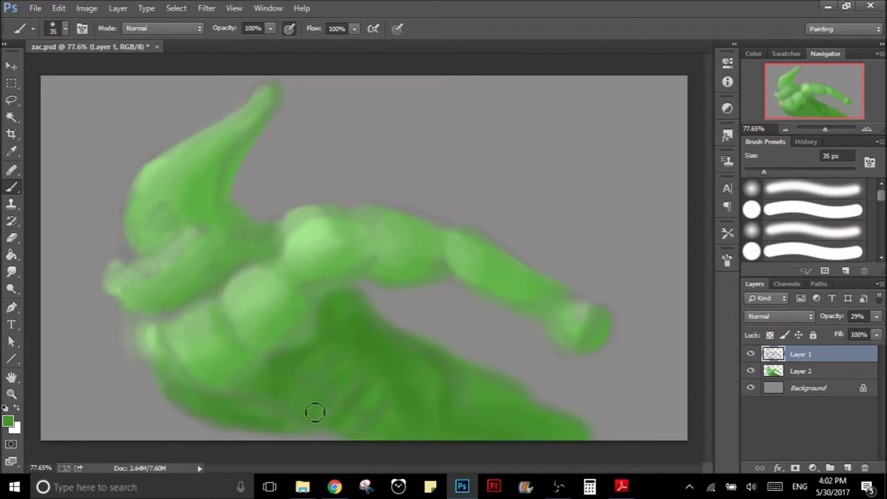
{"action": "left_click", "coordinate": [347, 362]}
{"action": "key", "text": "ctrl+bracketleft"}
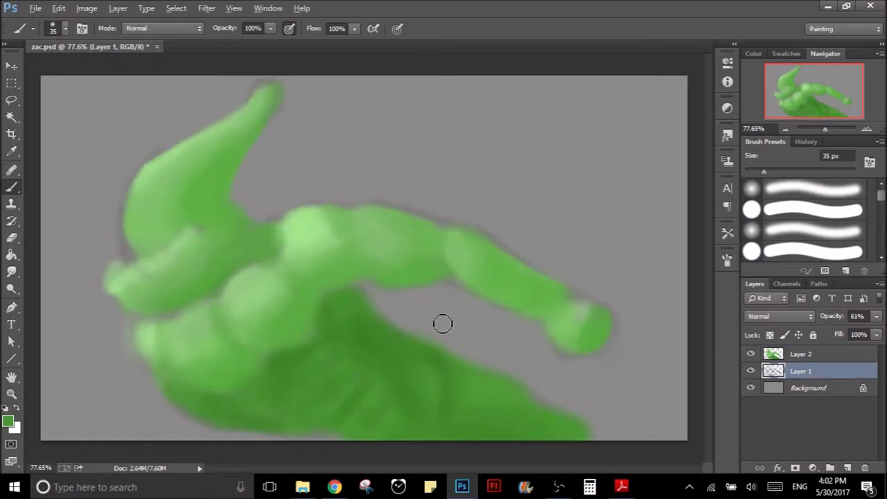
{"action": "mouse_move", "coordinate": [825, 375]}
{"action": "left_mouse_down"}
{"action": "mouse_move", "coordinate": [854, 336]}
{"action": "mouse_move", "coordinate": [832, 332]}
{"action": "left_mouse_up"}
{"action": "left_click", "coordinate": [823, 372]}
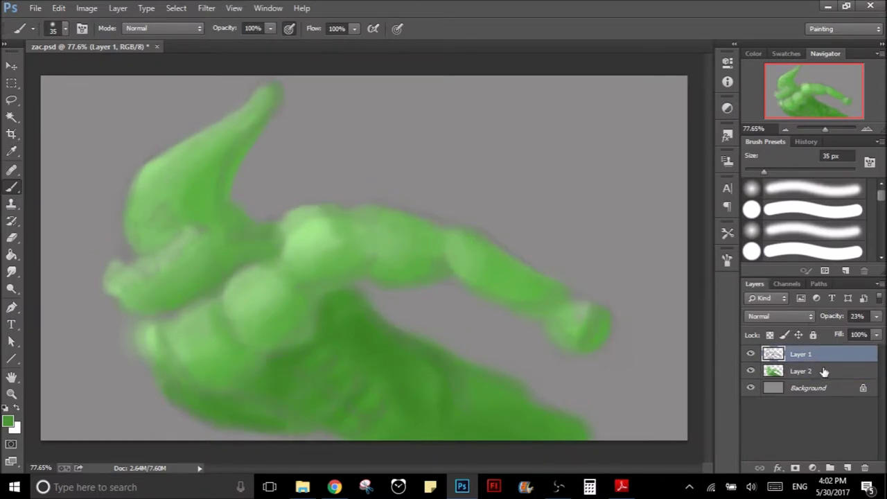
- Sample greens from the lower body and put Layer 2 back above Layer 1
{"action": "left_click", "coordinate": [316, 358], "text": "alt"}
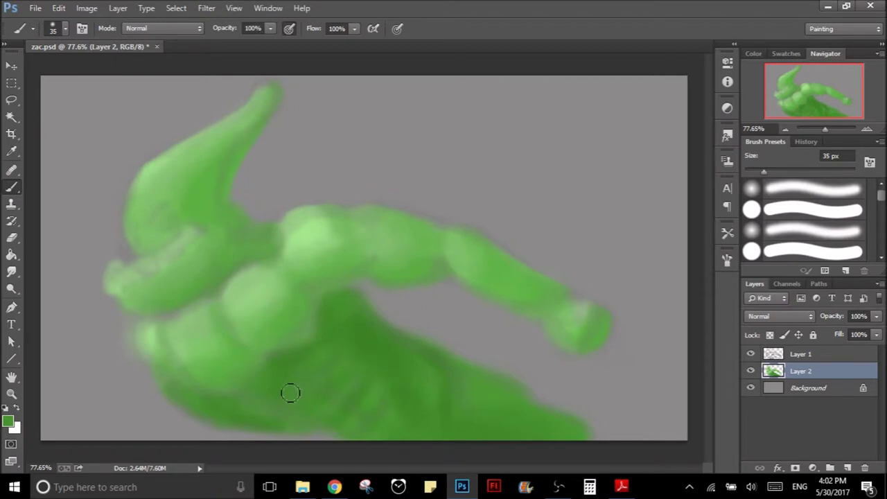
{"action": "left_click", "coordinate": [348, 363], "text": "alt"}
{"action": "left_click", "coordinate": [294, 372], "text": "alt"}
{"action": "left_click", "coordinate": [385, 367], "text": "alt"}
{"action": "left_click_drag", "start_coordinate": [822, 369], "coordinate": [799, 348]}
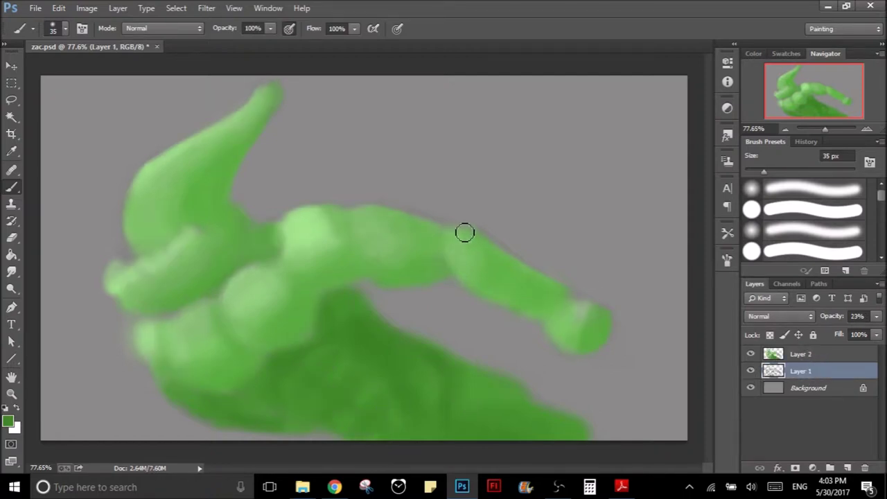
- Re-zoom to fit the figure with Layer 2 active and the brush ready
{"action": "left_click_drag", "start_coordinate": [464, 231], "coordinate": [402, 201]}
{"action": "key", "text": "z"}
{"action": "mouse_move", "coordinate": [296, 228]}
{"action": "left_mouse_down"}
{"action": "mouse_move", "coordinate": [328, 233]}
{"action": "mouse_move", "coordinate": [237, 259]}
{"action": "mouse_move", "coordinate": [257, 252]}
{"action": "left_mouse_up"}
{"action": "key", "text": "b"}
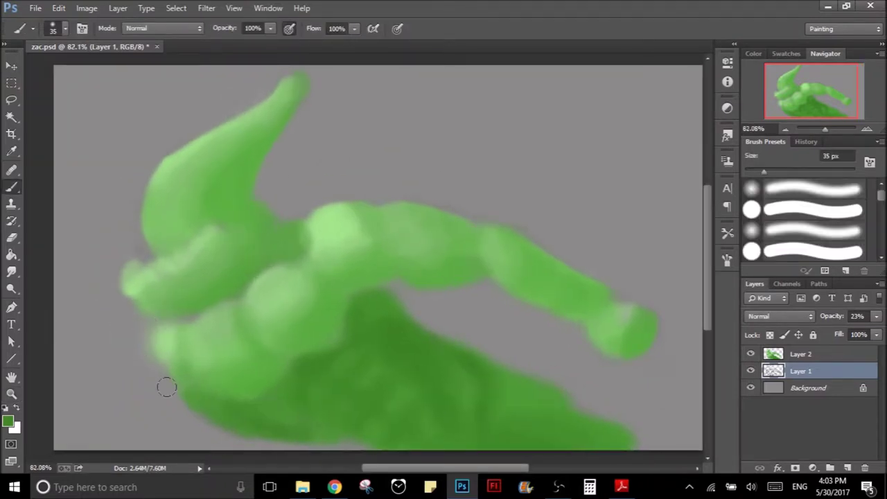
{"action": "left_click", "coordinate": [830, 357]}
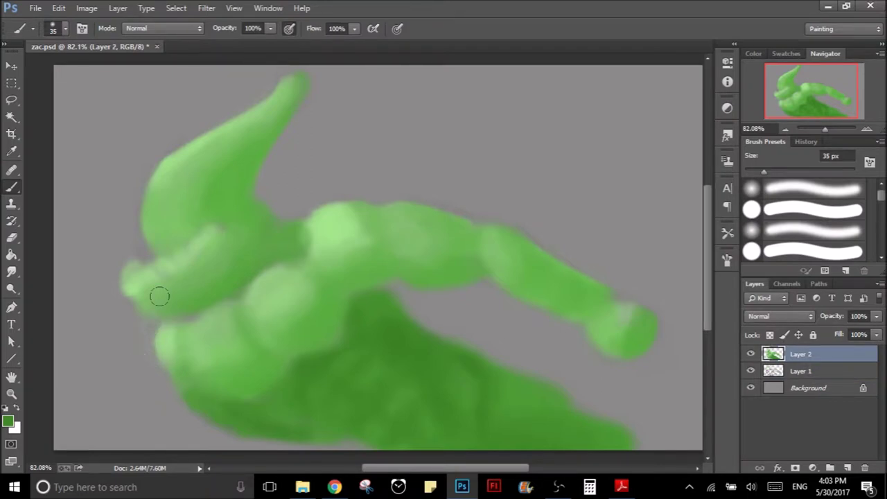
{"action": "key", "text": "z"}
{"action": "left_click_drag", "start_coordinate": [309, 255], "coordinate": [190, 344]}
{"action": "key", "text": "b"}
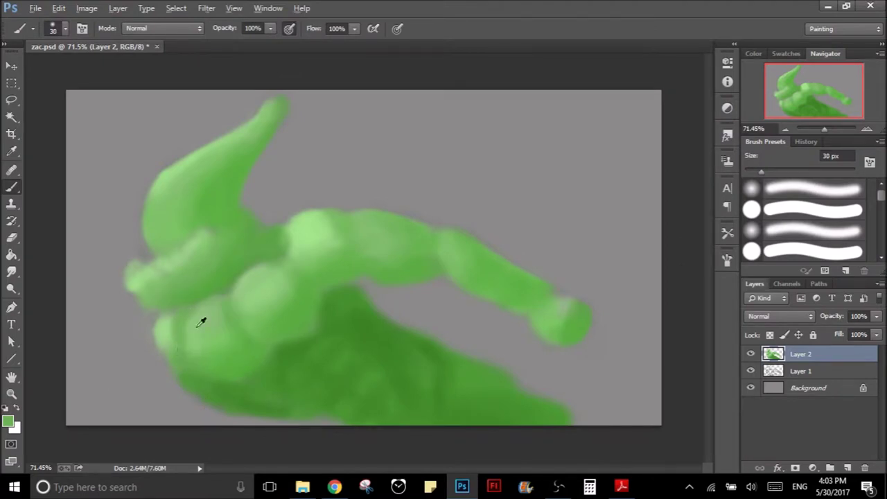
- Rotate the view about 39 degrees toward the head and sample greens from the jaw
{"action": "key", "text": "r"}
{"action": "left_click_drag", "start_coordinate": [376, 194], "coordinate": [458, 261]}
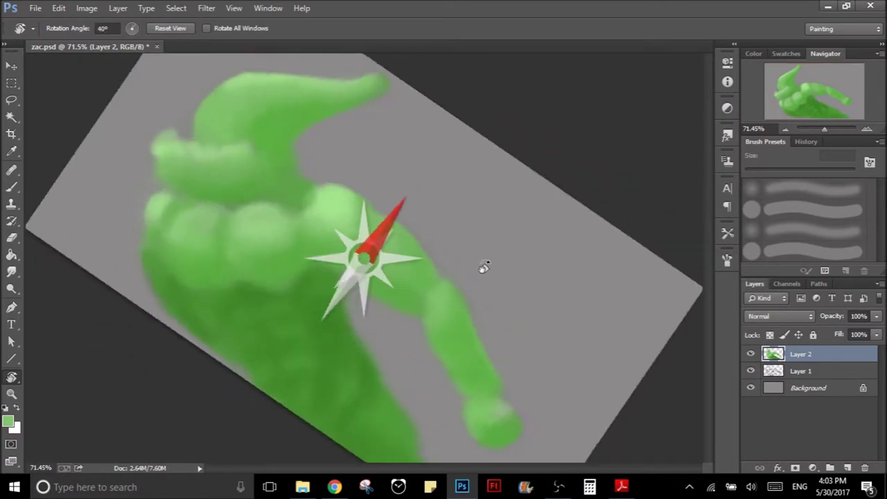
{"action": "left_click_drag", "start_coordinate": [213, 184], "coordinate": [321, 231]}
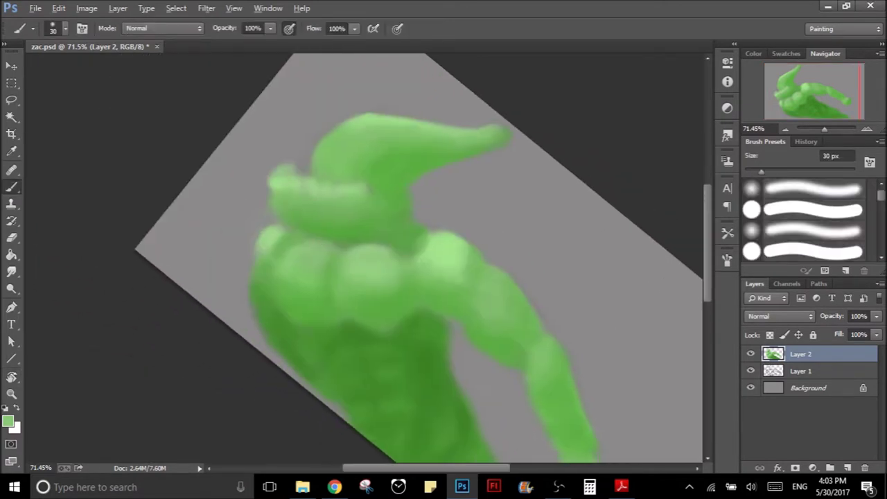
{"action": "left_click", "coordinate": [266, 243], "text": "alt"}
{"action": "left_click", "coordinate": [259, 283], "text": "alt"}
{"action": "left_click", "coordinate": [264, 258], "text": "alt"}
- Reset the view rotation, return to the brush, and save zac.psd
{"action": "key", "text": "r"}
{"action": "left_click_drag", "start_coordinate": [328, 210], "coordinate": [241, 238]}
{"action": "key", "text": "Escape"}
{"action": "key", "text": "b"}
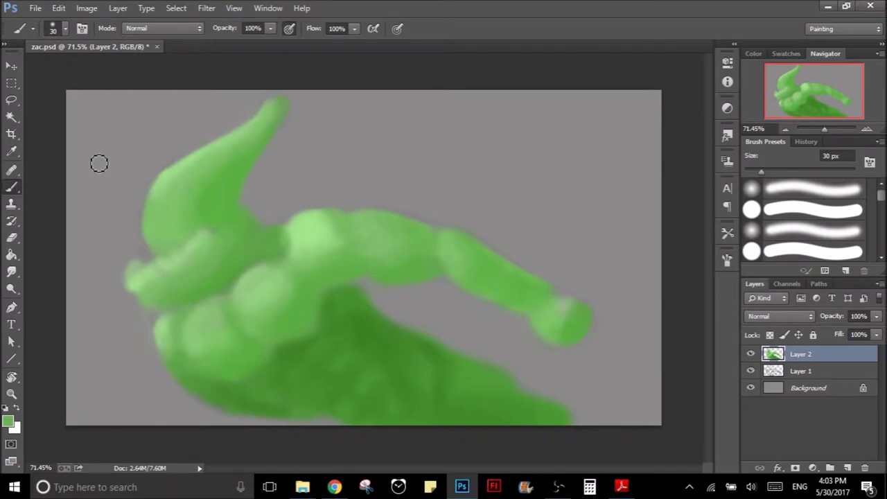
{"action": "key", "text": "ctrl+s"}
- Smooth the figure's lower-left edge with lighter green, sampling nearby greens
{"action": "left_click_drag", "start_coordinate": [173, 351], "coordinate": [185, 349]}
{"action": "left_click", "coordinate": [179, 318], "text": "alt"}
{"action": "left_click", "coordinate": [192, 352], "text": "alt"}
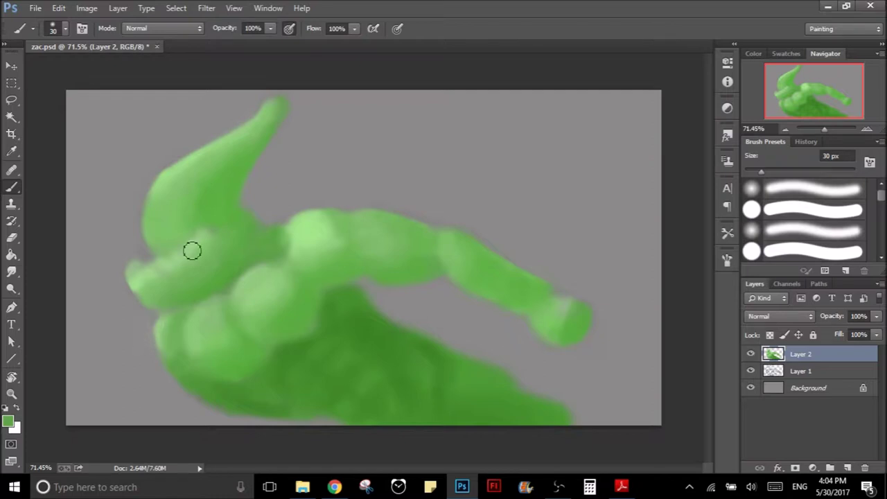
{"action": "left_click", "coordinate": [171, 313], "text": "alt"}
- Sample greens from the figure and toggle Layer 1 and Background visibility to check the painting
{"action": "left_click", "coordinate": [166, 302], "text": "alt"}
{"action": "left_click", "coordinate": [246, 264], "text": "alt"}
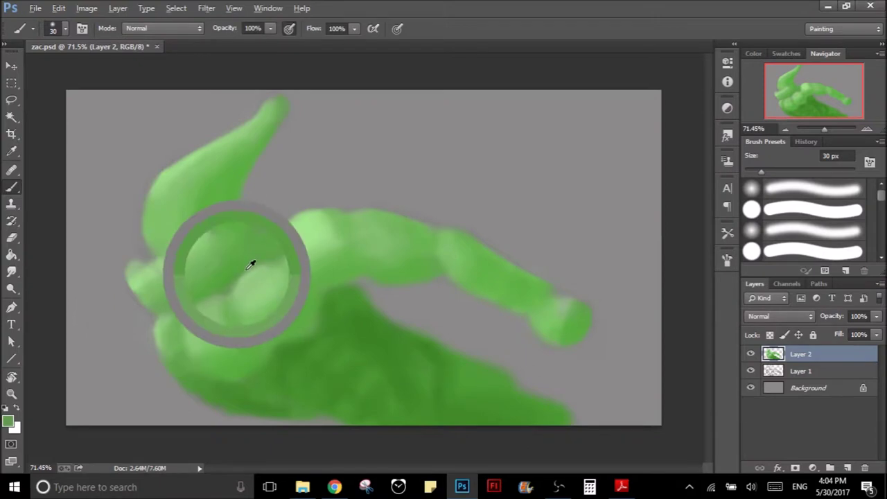
{"action": "left_click", "coordinate": [750, 371]}
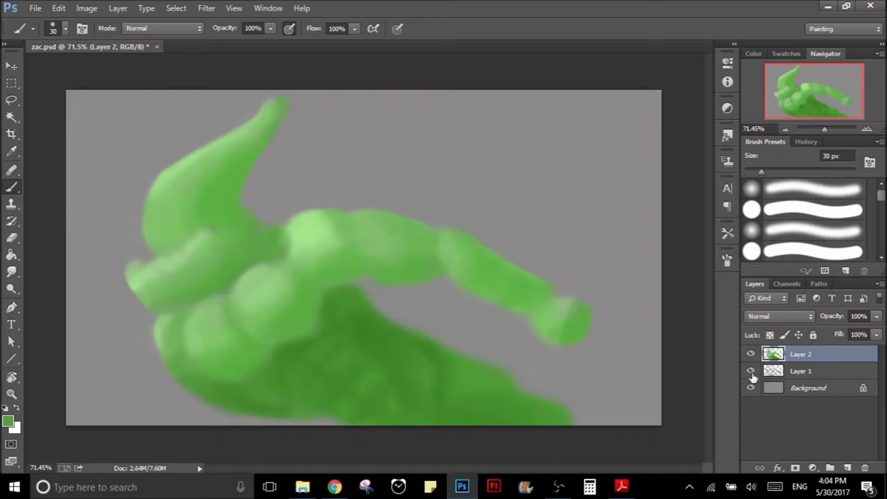
{"action": "left_click", "coordinate": [751, 373]}
{"action": "left_click", "coordinate": [751, 388]}
{"action": "left_click", "coordinate": [751, 388]}
- Try brush sizes from 15 to 50 px and settle on 35 px
{"action": "key", "text": "bracketleft"}
{"action": "key", "text": "bracketright"}
{"action": "key", "text": "bracketright"}
{"action": "key", "text": "bracketright"}
{"action": "key", "text": "bracketright"}
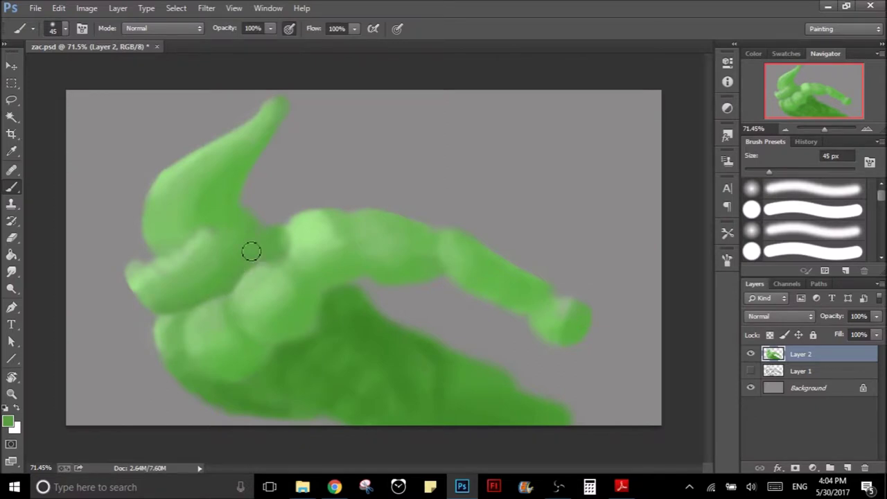
{"action": "key", "text": "bracketleft"}
{"action": "key", "text": "bracketleft"}
{"action": "key", "text": "bracketleft"}
{"action": "key", "text": "bracketleft"}
{"action": "key", "text": "bracketleft"}
{"action": "key", "text": "bracketleft"}
{"action": "key", "text": "bracketright"}
{"action": "key", "text": "bracketright"}
{"action": "left_click", "coordinate": [280, 210], "text": "ctrl+alt"}
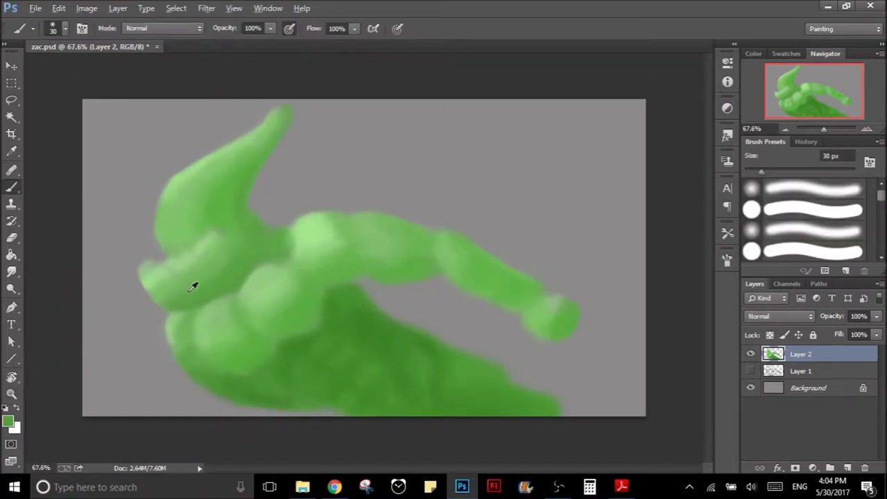
{"action": "key", "text": "bracketright"}
{"action": "key", "text": "bracketright"}
{"action": "left_click_drag", "start_coordinate": [243, 307], "coordinate": [261, 301]}
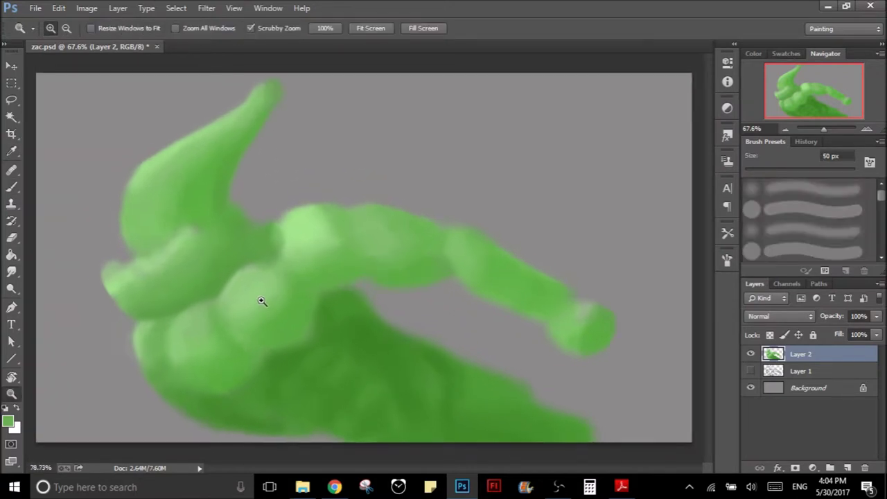
{"action": "key", "text": "bracketleft"}
{"action": "key", "text": "bracketleft"}
{"action": "key", "text": "bracketleft"}
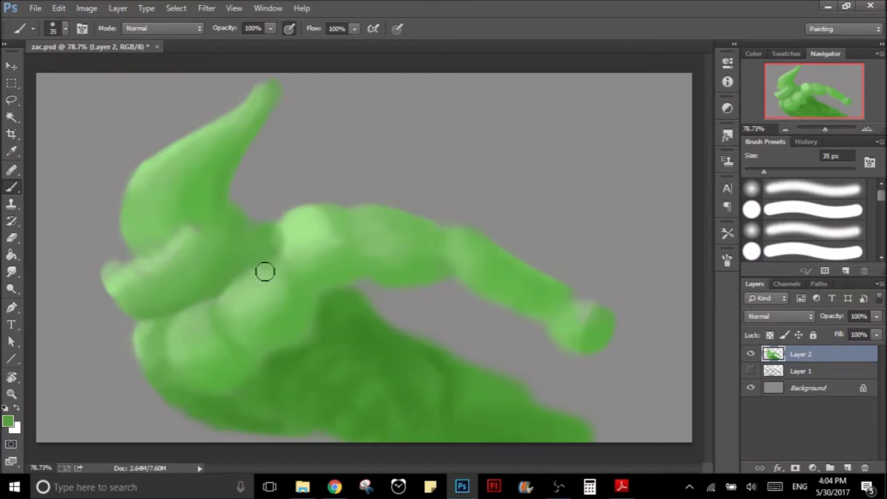
- Paint darker green dabs and a stroke on the chest, then resample greens from the torso
{"action": "left_click", "coordinate": [294, 229], "text": "alt"}
{"action": "left_click_drag", "start_coordinate": [263, 238], "coordinate": [265, 253]}
{"action": "left_click", "coordinate": [257, 238], "text": "alt"}
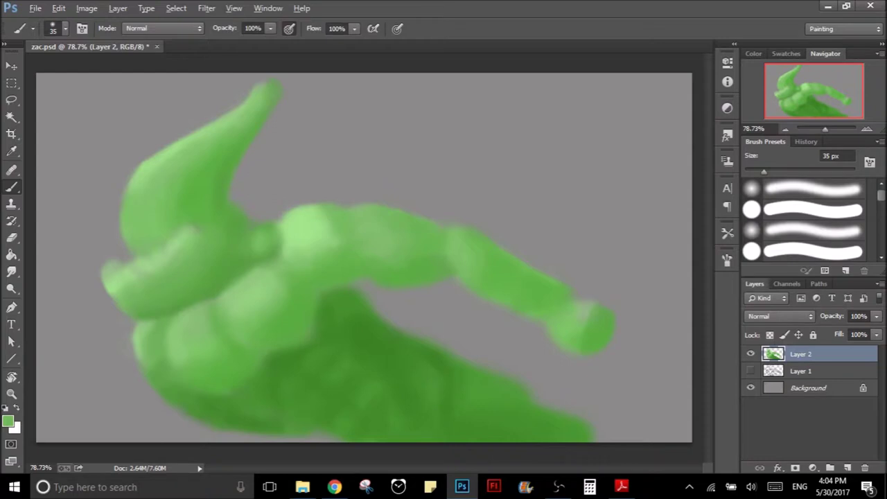
{"action": "left_click", "coordinate": [308, 278], "text": "alt"}
{"action": "left_click", "coordinate": [246, 263], "text": "alt"}
{"action": "left_click", "coordinate": [244, 264], "text": "alt"}
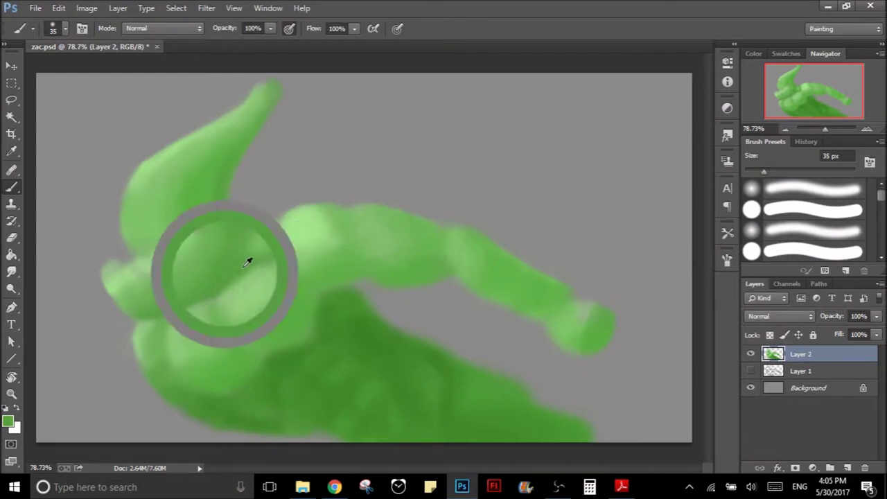
- Zoom around the head and chest and sample a lighter green from the painting
{"action": "left_click_drag", "start_coordinate": [247, 262], "coordinate": [257, 277]}
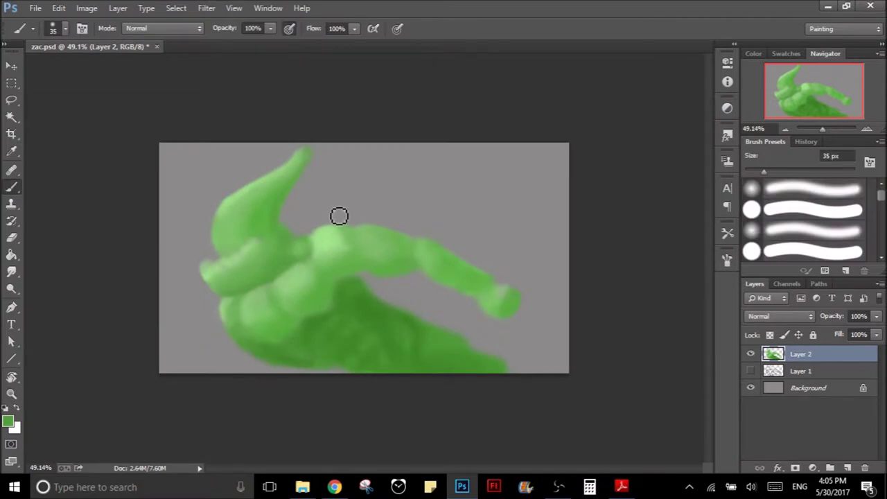
{"action": "left_click_drag", "start_coordinate": [287, 272], "coordinate": [320, 244]}
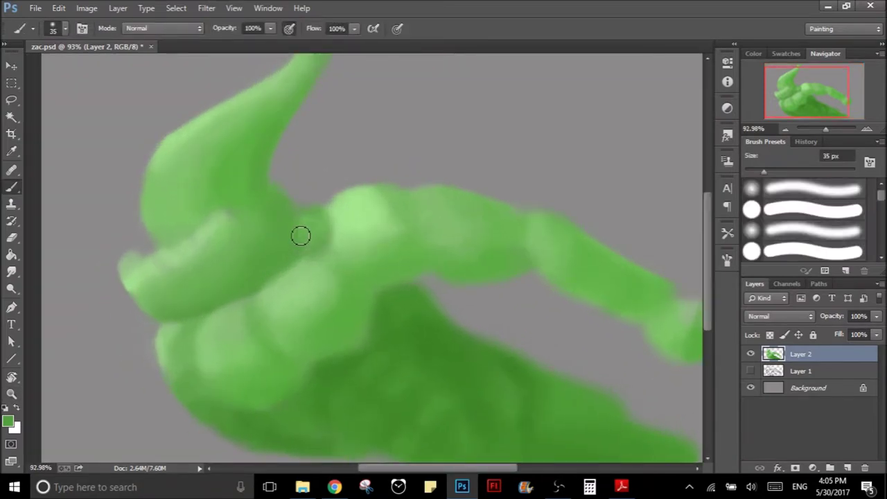
{"action": "left_click", "coordinate": [361, 223], "text": "alt"}
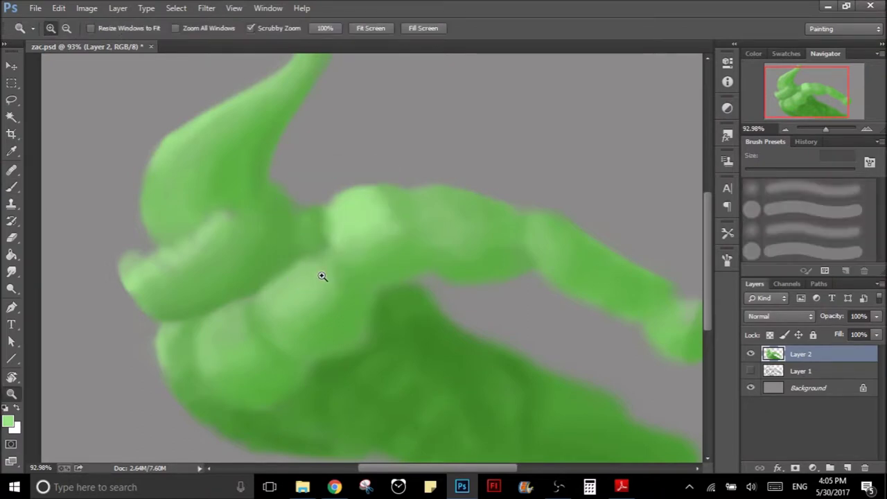
{"action": "left_click_drag", "start_coordinate": [323, 275], "coordinate": [291, 324]}
{"action": "left_click", "coordinate": [339, 231], "text": "ctrl"}
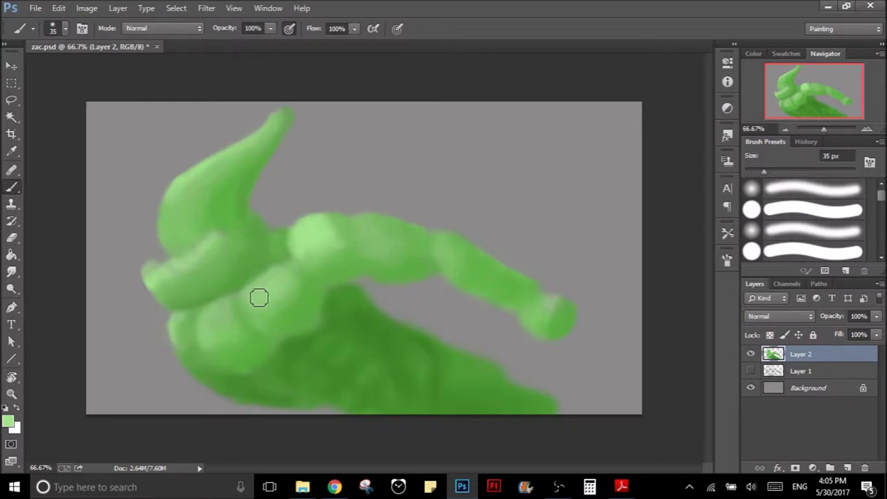
- Sample several shades of green from the torso and lower body
{"action": "left_click", "coordinate": [212, 319], "text": "alt"}
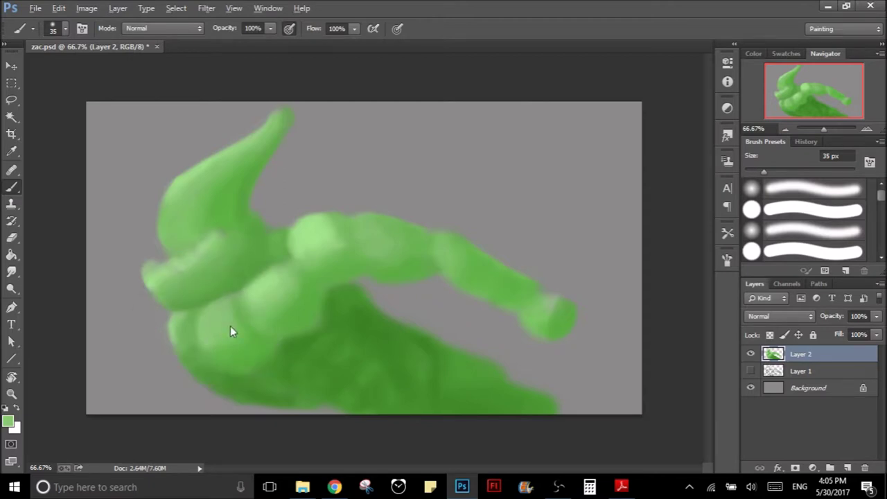
{"action": "left_click", "coordinate": [235, 338], "text": "alt"}
{"action": "left_click", "coordinate": [295, 295], "text": "alt"}
{"action": "left_click", "coordinate": [296, 298], "text": "alt"}
{"action": "left_click", "coordinate": [243, 299], "text": "alt"}
{"action": "left_click", "coordinate": [236, 309], "text": "alt"}
{"action": "left_click", "coordinate": [244, 281], "text": "alt"}
{"action": "left_click", "coordinate": [223, 291], "text": "alt"}
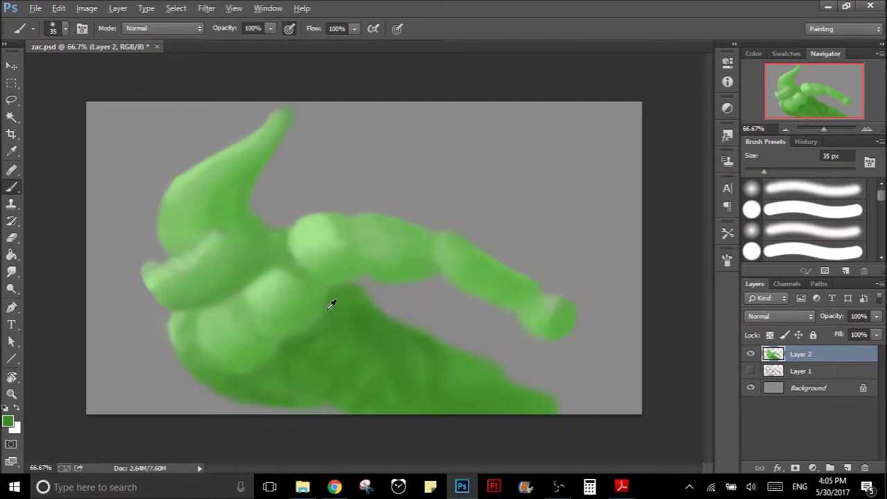
- Enlarge the brush and darken the shading under the arm
{"action": "key", "text": "z"}
{"action": "left_click_drag", "start_coordinate": [368, 277], "coordinate": [259, 331]}
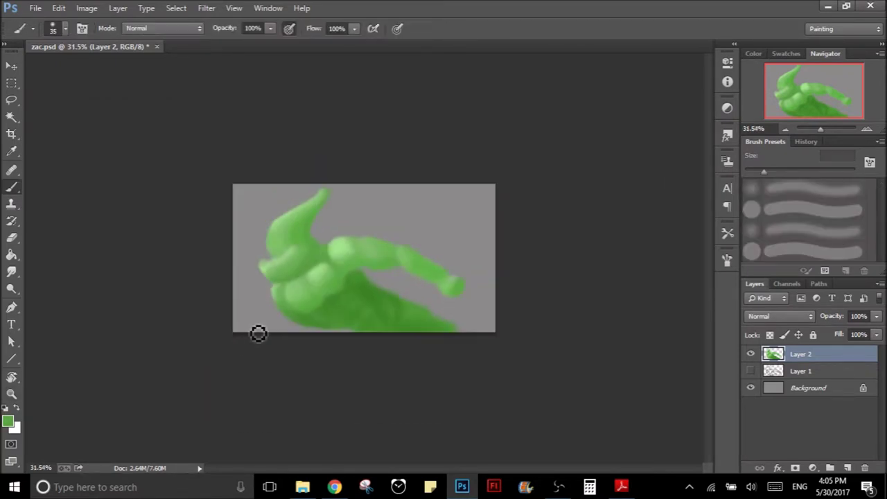
{"action": "mouse_move", "coordinate": [293, 293]}
{"action": "left_mouse_down"}
{"action": "mouse_move", "coordinate": [356, 285]}
{"action": "mouse_move", "coordinate": [326, 285]}
{"action": "left_mouse_up"}
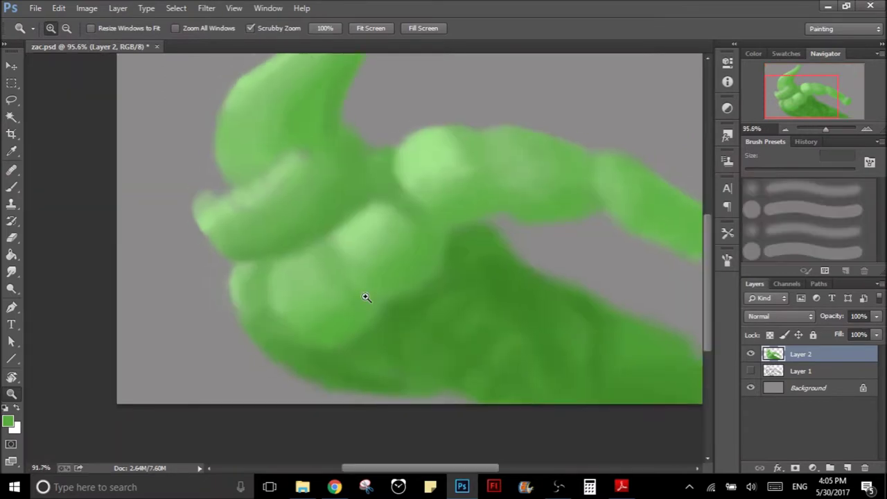
{"action": "key", "text": "b"}
{"action": "key", "text": "bracketright"}
{"action": "key", "text": "bracketright"}
{"action": "key", "text": "bracketright"}
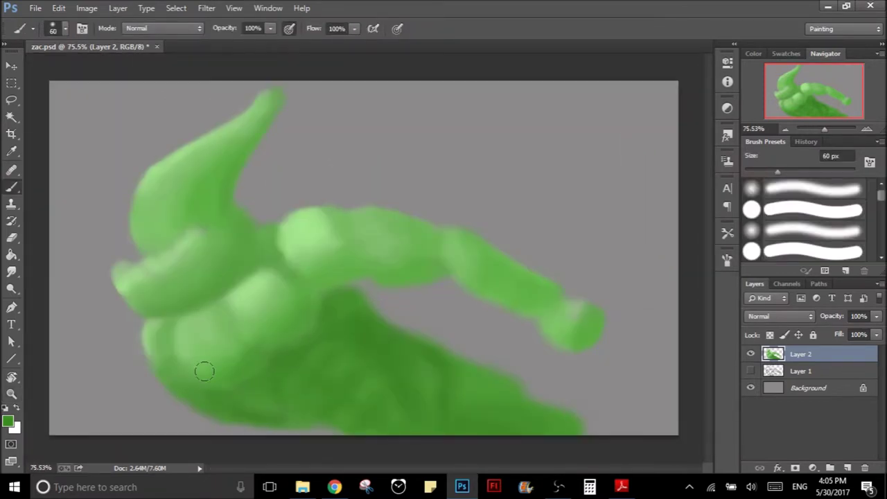
{"action": "left_click_drag", "start_coordinate": [342, 275], "coordinate": [369, 271]}
- Zoom in on the head and sharpen the tip of the lower jaw
{"action": "key", "text": "z"}
{"action": "left_click_drag", "start_coordinate": [333, 352], "coordinate": [278, 358]}
{"action": "key", "text": "b"}
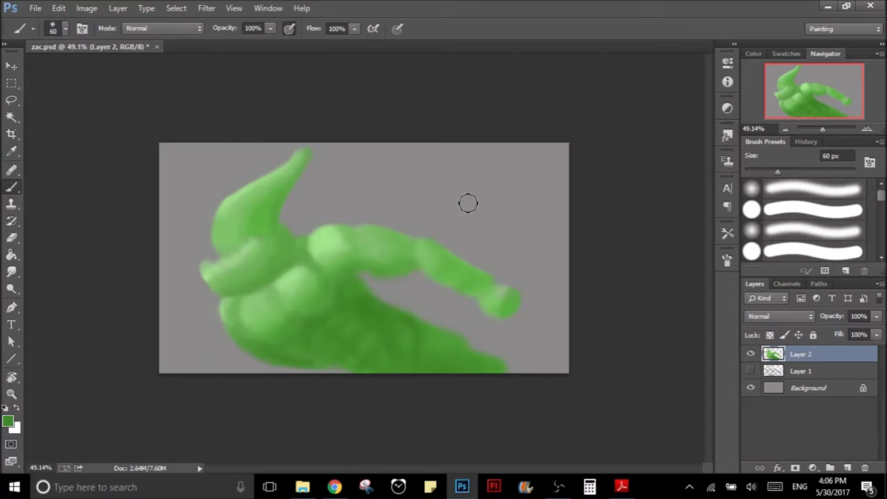
{"action": "key", "text": "z"}
{"action": "left_click", "coordinate": [304, 308]}
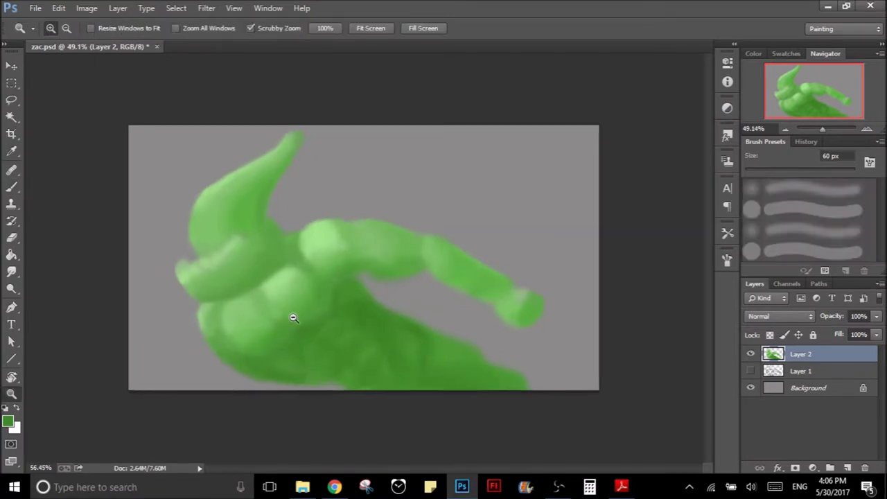
{"action": "key", "text": "b"}
{"action": "mouse_move", "coordinate": [147, 276]}
{"action": "left_mouse_down"}
{"action": "mouse_move", "coordinate": [175, 276]}
{"action": "mouse_move", "coordinate": [167, 295]}
{"action": "left_mouse_up"}
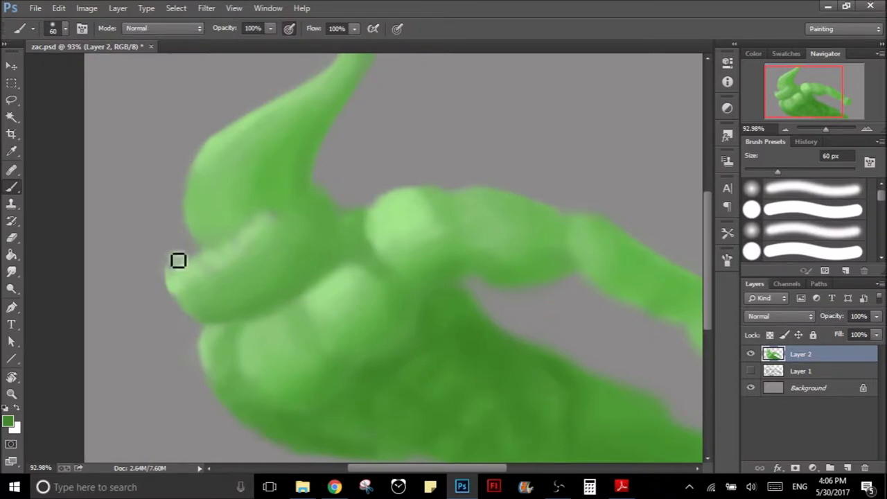
{"action": "left_click_drag", "start_coordinate": [170, 267], "coordinate": [202, 260]}
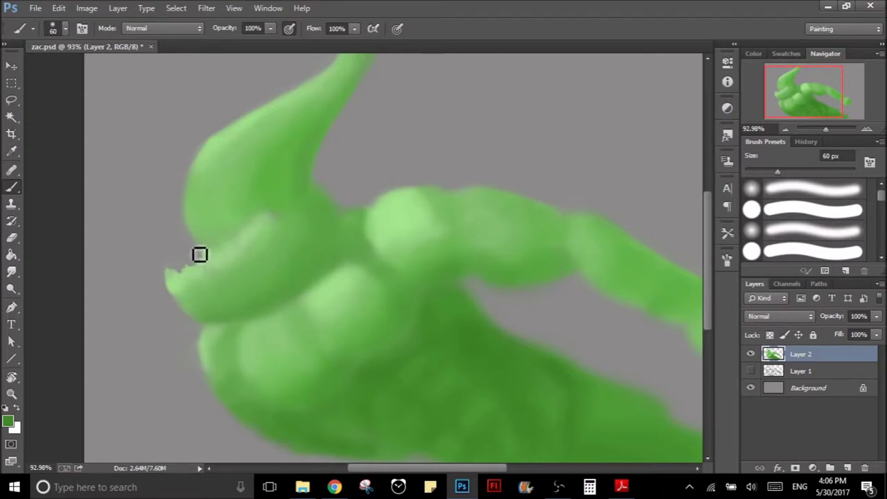
- Paint small jagged teeth along the lower jaw tip
{"action": "left_click_drag", "start_coordinate": [164, 273], "coordinate": [176, 297]}
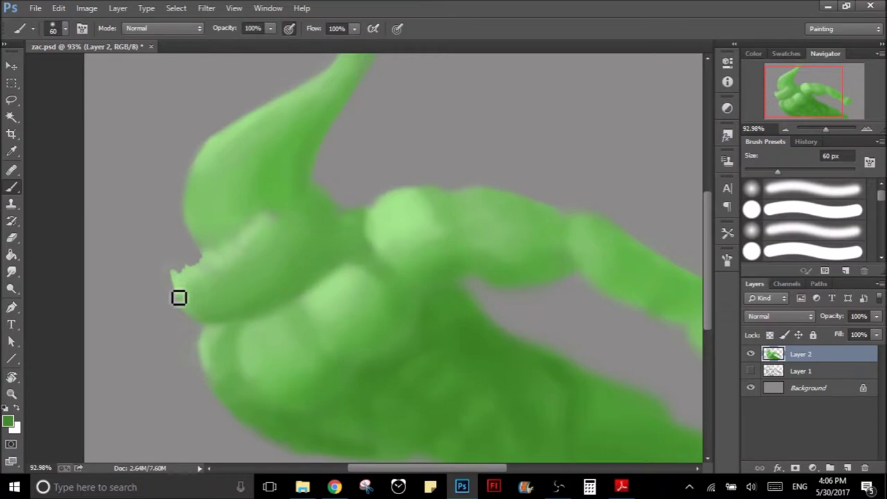
{"action": "left_click_drag", "start_coordinate": [173, 275], "coordinate": [187, 275]}
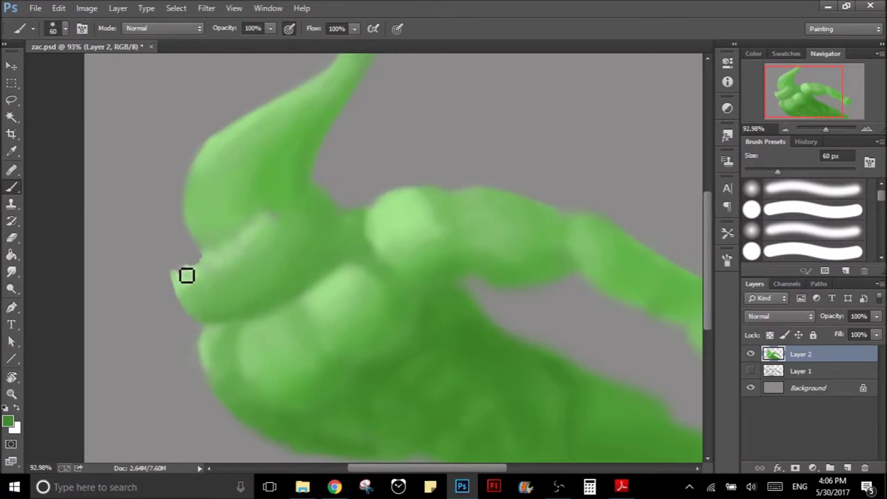
{"action": "left_click_drag", "start_coordinate": [179, 270], "coordinate": [201, 261]}
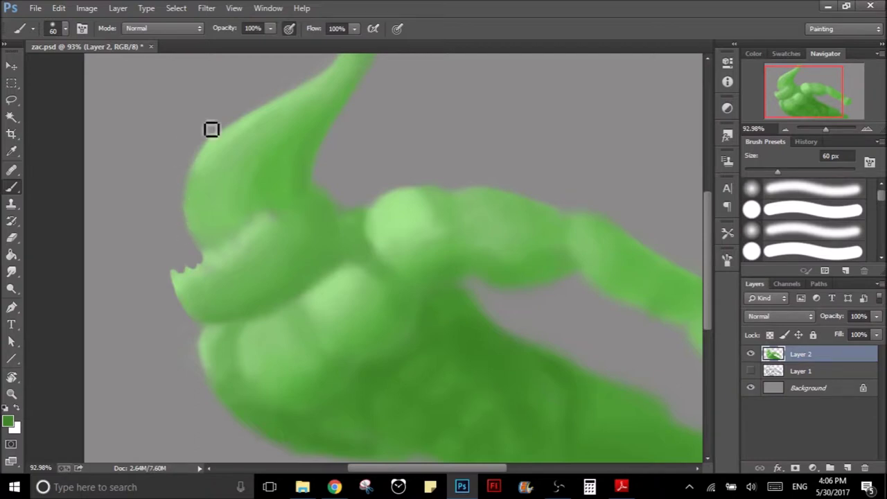
- Smooth and darken the horn's upper-left edge, then view the whole creature
{"action": "left_click_drag", "start_coordinate": [202, 170], "coordinate": [272, 106]}
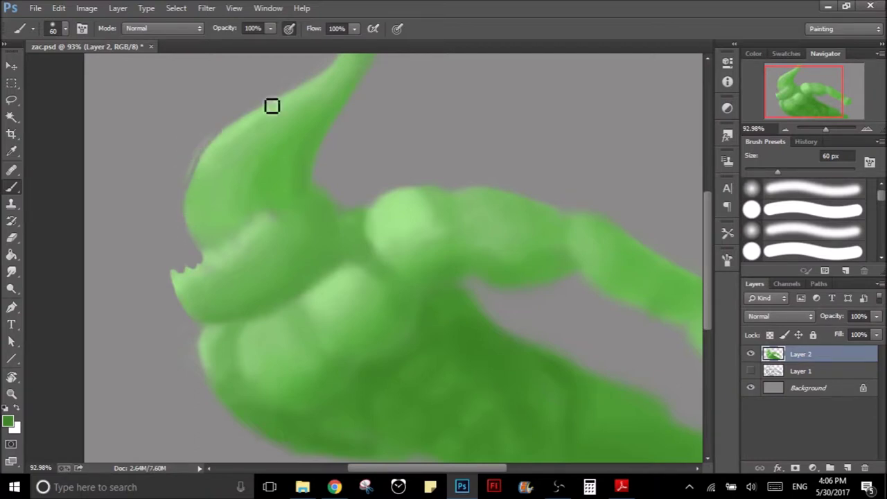
{"action": "left_click_drag", "start_coordinate": [190, 190], "coordinate": [206, 157]}
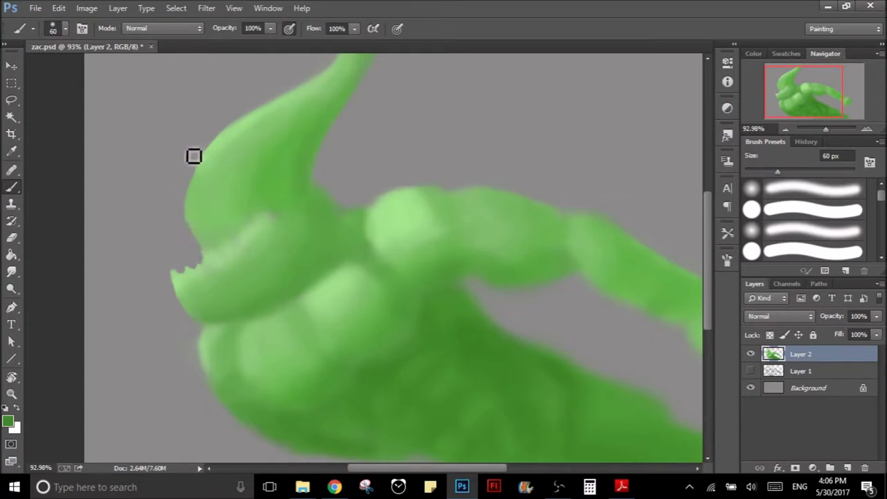
{"action": "left_click_drag", "start_coordinate": [357, 135], "coordinate": [407, 165]}
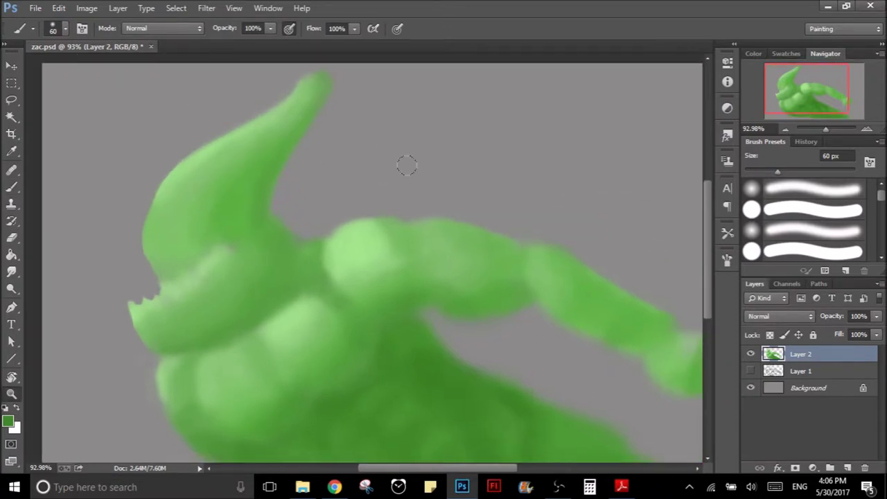
{"action": "left_click_drag", "start_coordinate": [398, 196], "coordinate": [344, 196]}
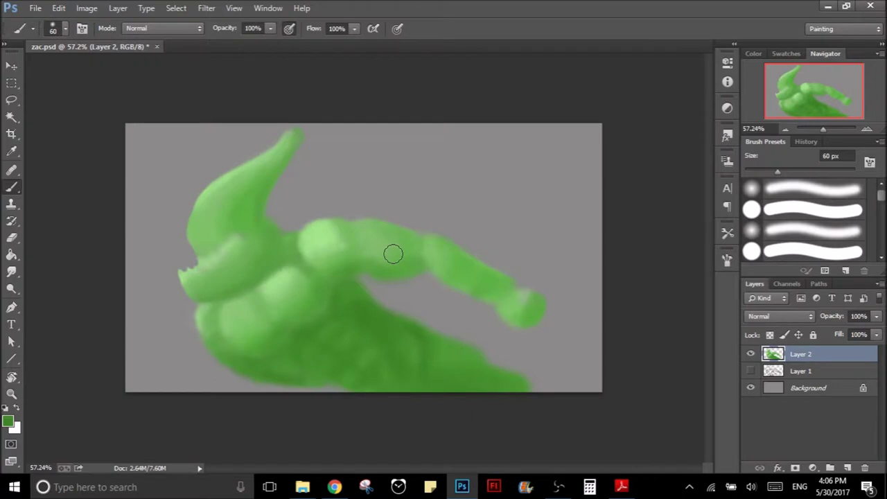
- Brighten the arm's lower edge with a lighter green using a 35 px brush
{"action": "left_click_drag", "start_coordinate": [529, 341], "coordinate": [560, 321]}
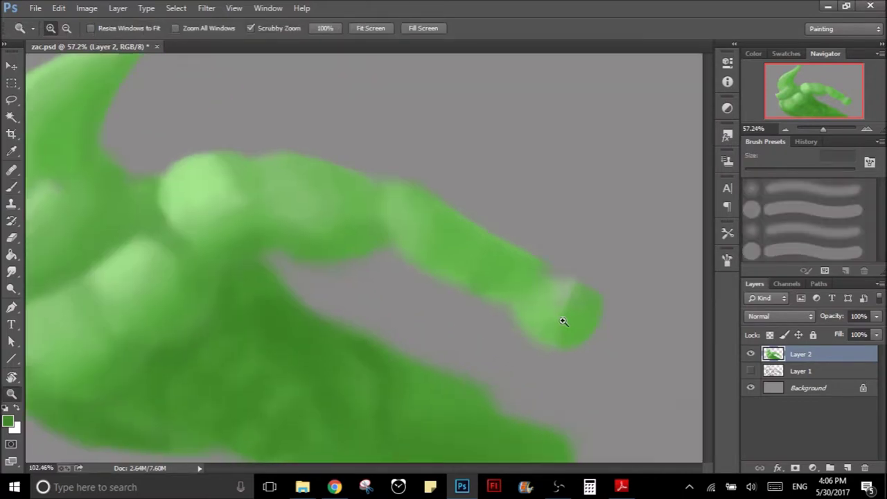
{"action": "left_click", "coordinate": [536, 280], "text": "alt"}
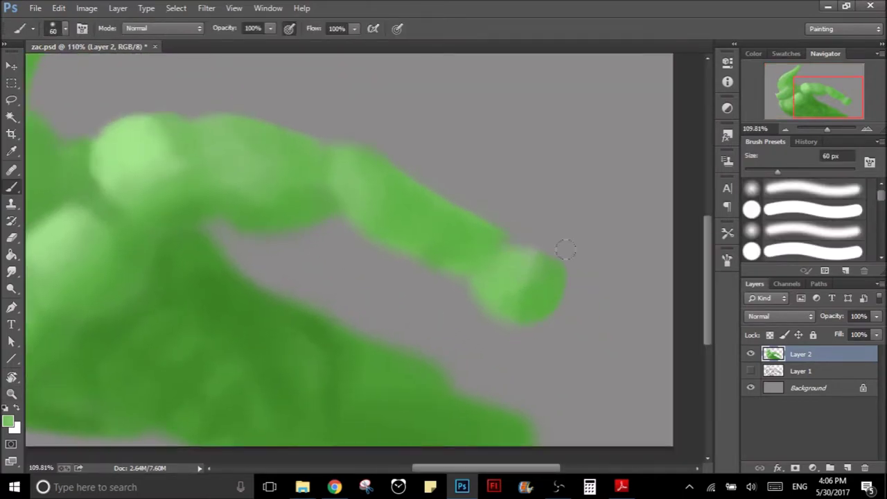
{"action": "key", "text": "bracketleft"}
{"action": "key", "text": "bracketleft"}
{"action": "key", "text": "bracketleft"}
{"action": "left_click_drag", "start_coordinate": [357, 227], "coordinate": [378, 238]}
{"action": "left_click", "coordinate": [355, 203], "text": "alt"}
{"action": "left_click", "coordinate": [443, 253], "text": "alt"}
- Zoom out to the whole figure and save the painting with Ctrl+S
{"action": "key", "text": "z"}
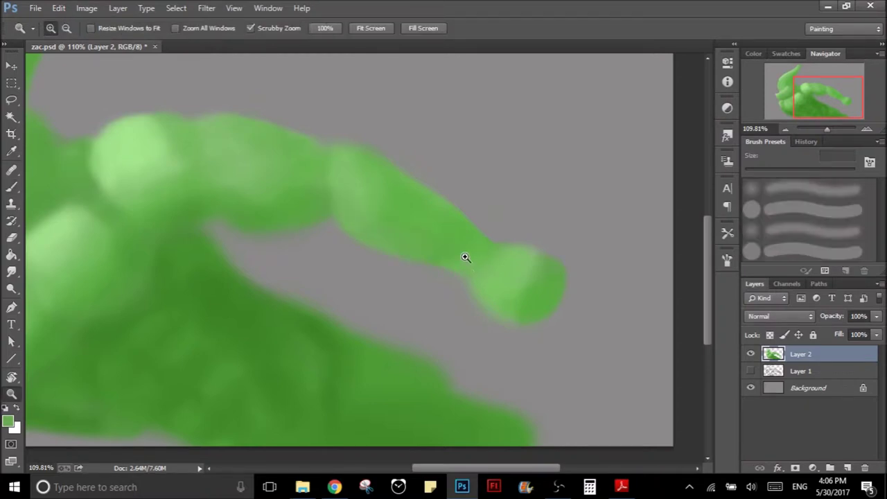
{"action": "left_click", "coordinate": [443, 254], "text": "alt"}
{"action": "key", "text": "b"}
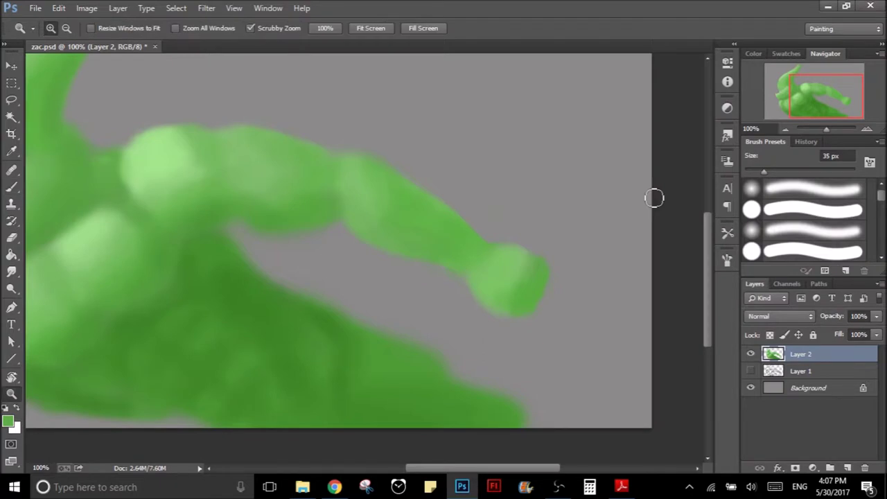
{"action": "left_click_drag", "start_coordinate": [377, 271], "coordinate": [352, 269]}
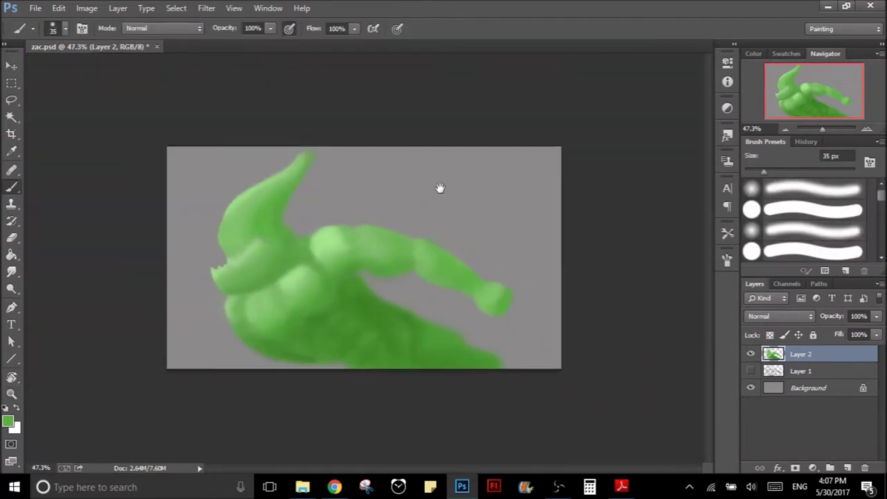
{"action": "key", "text": "ctrl+s"}
- Paint the arm with sampled lighter greens using a 50 px brush
{"action": "left_click_drag", "start_coordinate": [368, 297], "coordinate": [418, 275]}
{"action": "left_click", "coordinate": [393, 257], "text": "alt"}
{"action": "key", "text": "bracketright"}
{"action": "key", "text": "bracketright"}
{"action": "key", "text": "bracketright"}
{"action": "left_click", "coordinate": [378, 274]}
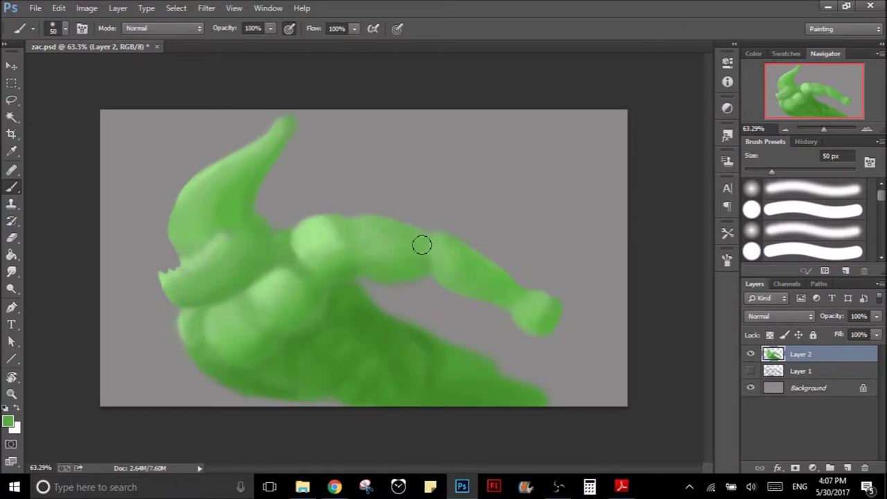
{"action": "left_click", "coordinate": [430, 244], "text": "alt"}
{"action": "left_click", "coordinate": [452, 269], "text": "alt"}
{"action": "mouse_move", "coordinate": [580, 228]}
{"action": "left_mouse_down"}
{"action": "mouse_move", "coordinate": [529, 248]}
{"action": "mouse_move", "coordinate": [480, 248]}
{"action": "left_mouse_up"}
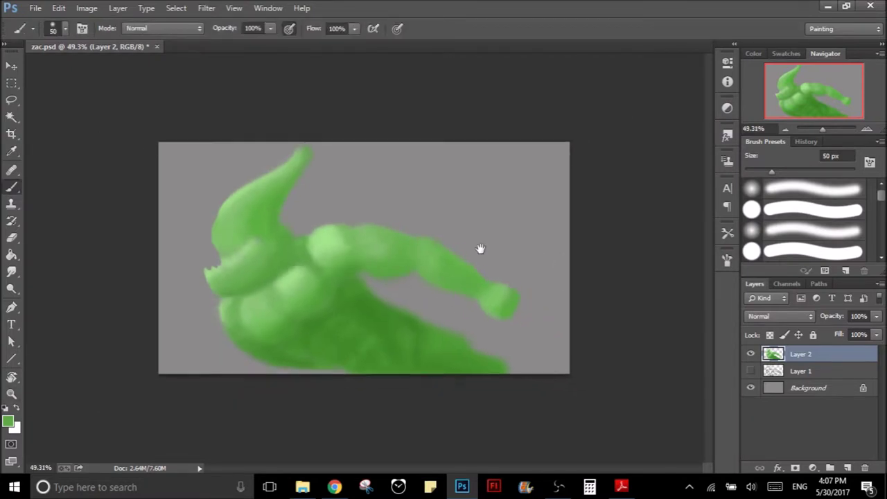
{"action": "key", "text": "z"}
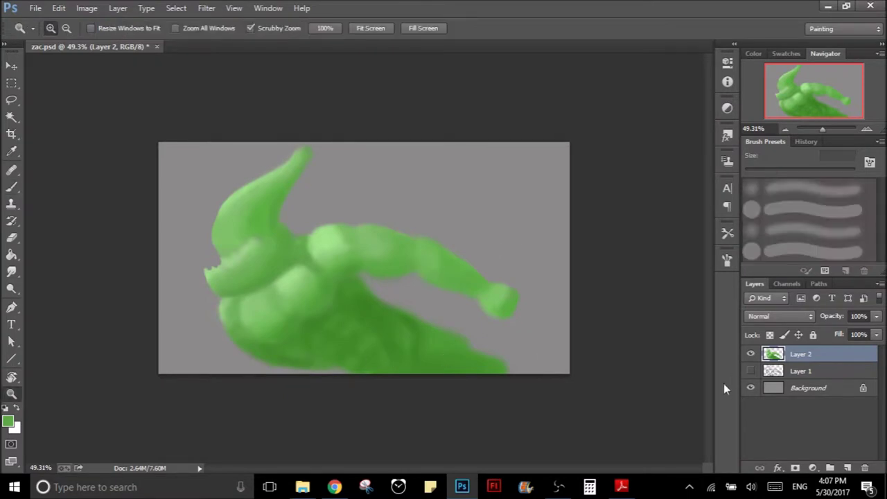
{"action": "left_click", "coordinate": [751, 388]}
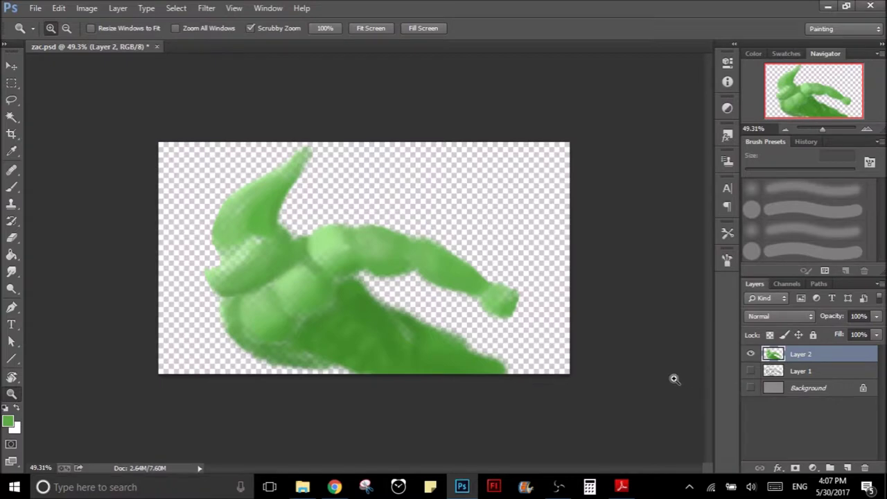
{"action": "left_click_drag", "start_coordinate": [295, 327], "coordinate": [356, 321]}
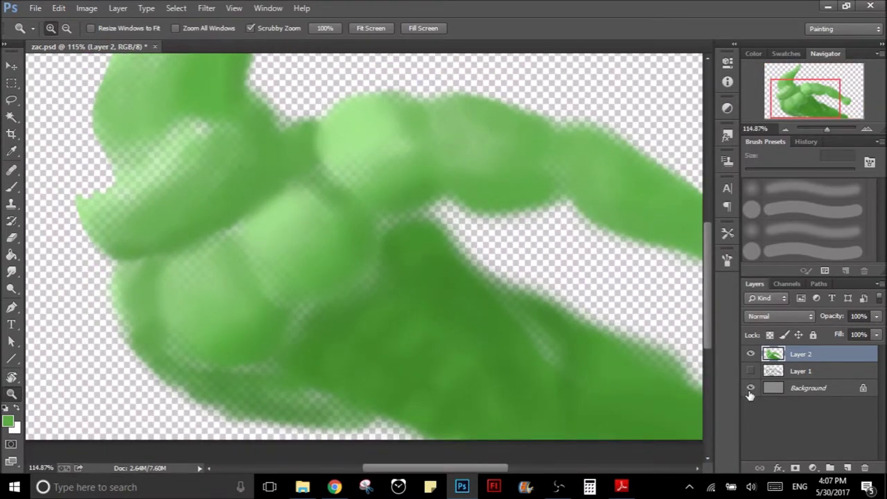
{"action": "left_click", "coordinate": [750, 389]}
{"action": "mouse_move", "coordinate": [565, 363]}
{"action": "left_mouse_down"}
{"action": "mouse_move", "coordinate": [548, 362]}
{"action": "mouse_move", "coordinate": [538, 249]}
{"action": "left_mouse_up"}
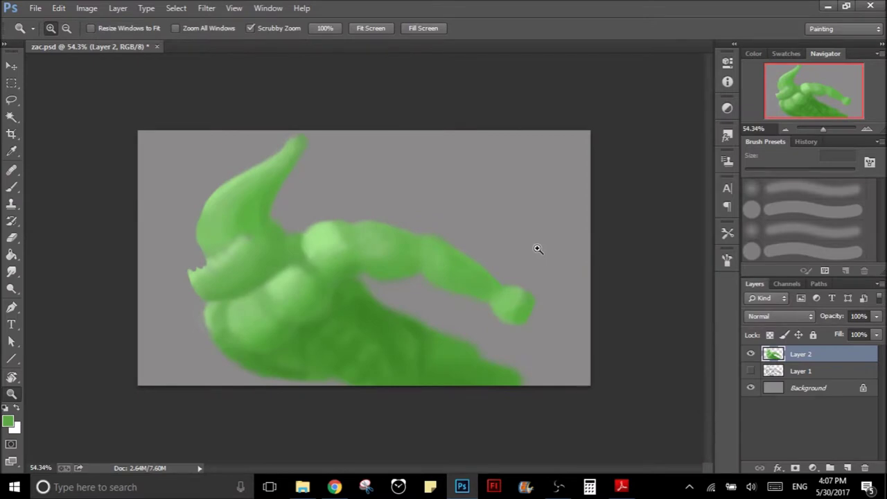
- Save the painting and paint along the head's edge
{"action": "key", "text": "ctrl+s"}
{"action": "key", "text": "b"}
{"action": "left_click_drag", "start_coordinate": [220, 192], "coordinate": [301, 139]}
- Extend the green tail along the canvas bottom using a sampled body green
{"action": "key", "text": "b"}
{"action": "left_click", "coordinate": [385, 331], "text": "alt"}
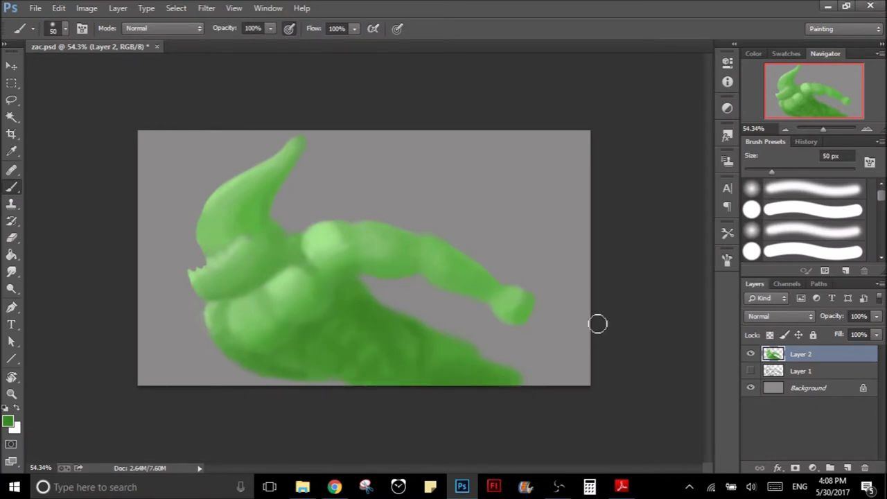
{"action": "left_click_drag", "start_coordinate": [597, 324], "coordinate": [460, 341]}
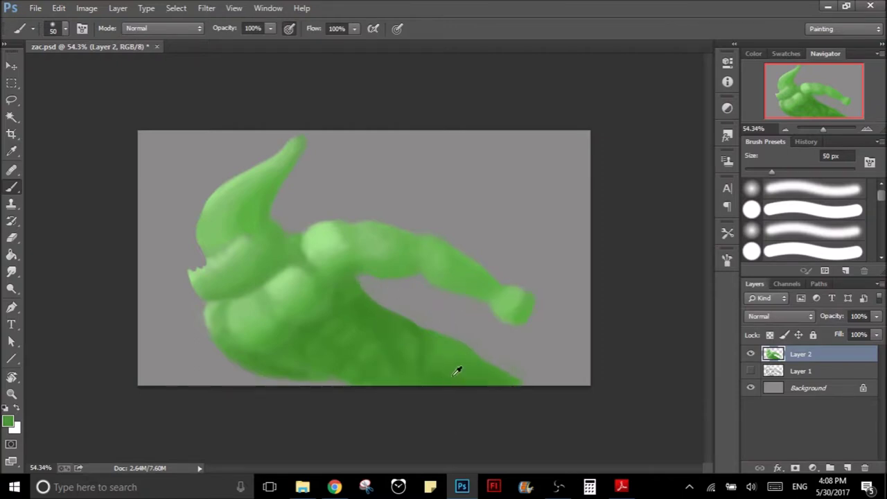
{"action": "left_click", "coordinate": [434, 354], "text": "alt"}
{"action": "key", "text": "z"}
{"action": "left_click_drag", "start_coordinate": [303, 376], "coordinate": [346, 336]}
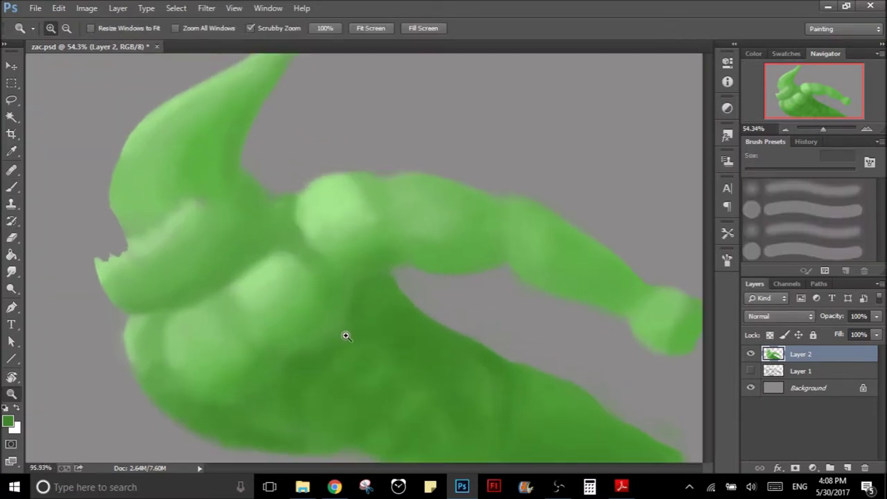
- Shrink the brush and sample several greens from the torso and body
{"action": "key", "text": "b"}
{"action": "left_click", "coordinate": [341, 251], "text": "alt"}
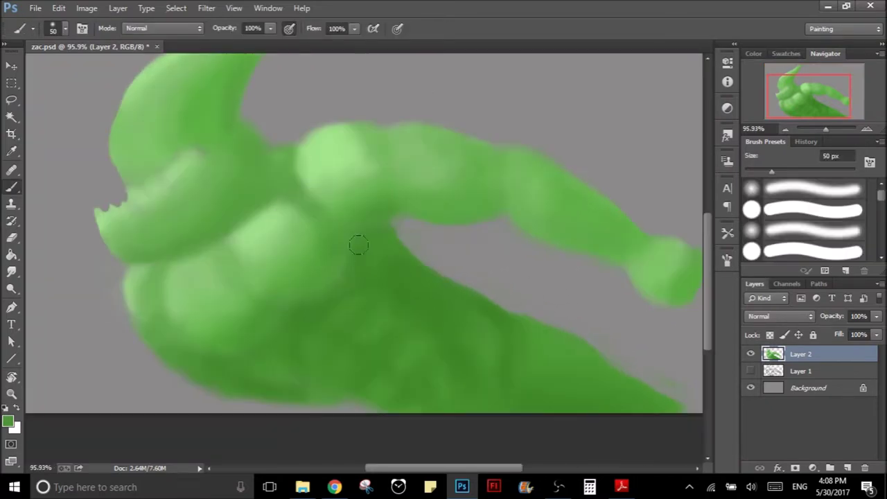
{"action": "key", "text": "bracketleft"}
- Toggle the grey background to check the layer, then set the brush to 15 px
{"action": "key", "text": "bracketleft"}
{"action": "left_click", "coordinate": [258, 313], "text": "alt"}
{"action": "left_click", "coordinate": [257, 312], "text": "alt"}
{"action": "left_click", "coordinate": [307, 282], "text": "alt"}
{"action": "left_click", "coordinate": [340, 242], "text": "alt"}
{"action": "left_click", "coordinate": [752, 388]}
{"action": "left_click", "coordinate": [751, 388]}
{"action": "left_click", "coordinate": [283, 332], "text": "alt"}
{"action": "key", "text": "bracketleft"}
{"action": "key", "text": "bracketright"}
{"action": "key", "text": "bracketright"}
{"action": "key", "text": "bracketright"}
{"action": "key", "text": "bracketleft"}
{"action": "key", "text": "bracketleft"}
{"action": "key", "text": "bracketleft"}
{"action": "key", "text": "bracketleft"}
- Enlarge the brush to 40 px and zoom out to view the whole painting
{"action": "key", "text": "z"}
{"action": "left_click_drag", "start_coordinate": [368, 298], "coordinate": [269, 368]}
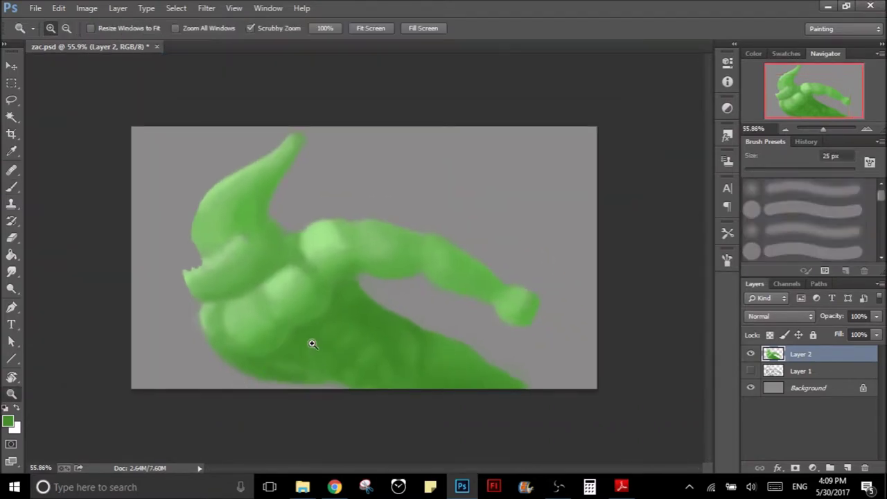
{"action": "key", "text": "b"}
{"action": "scroll", "coordinate": [287, 382], "scroll_direction": "up", "scroll_amount": 3}
{"action": "scroll", "coordinate": [281, 382], "scroll_direction": "up", "scroll_amount": 2}
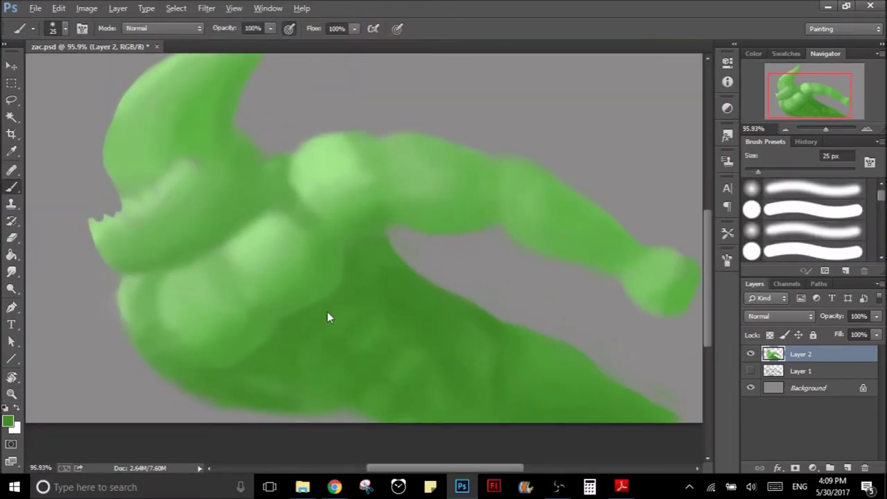
{"action": "key", "text": "z"}
{"action": "mouse_move", "coordinate": [418, 296]}
{"action": "left_mouse_down"}
{"action": "mouse_move", "coordinate": [311, 358]}
{"action": "mouse_move", "coordinate": [312, 317]}
{"action": "left_mouse_up"}
{"action": "key", "text": "z"}
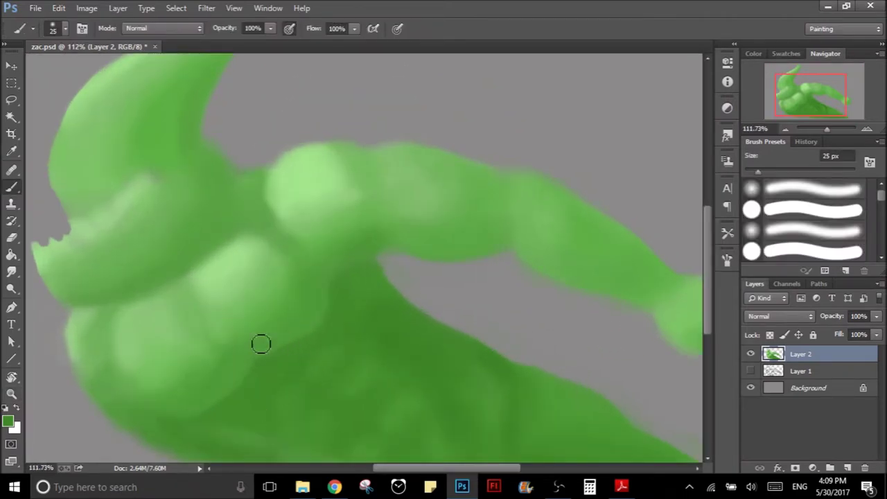
{"action": "key", "text": "bracketright"}
{"action": "key", "text": "bracketright"}
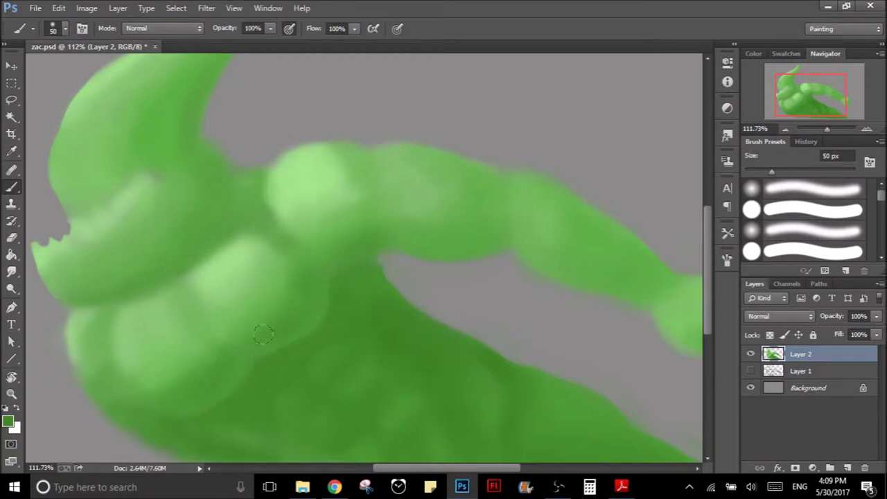
{"action": "left_click_drag", "start_coordinate": [419, 302], "coordinate": [316, 392]}
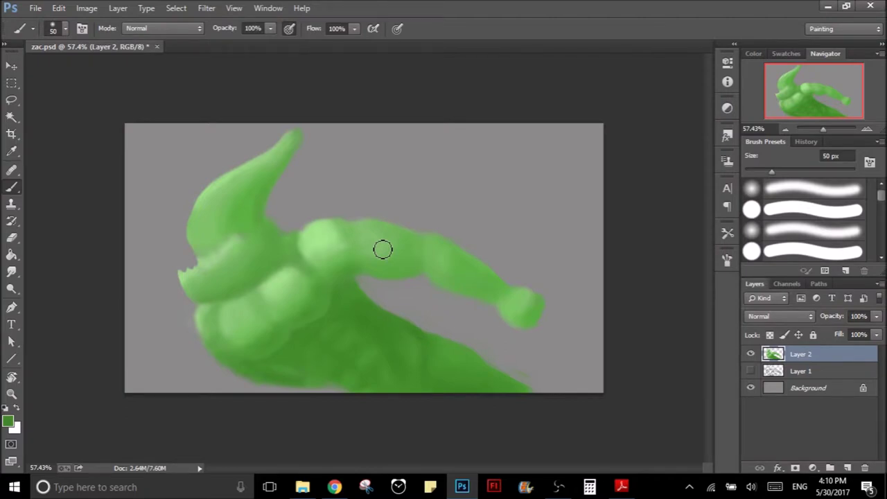
- Zoom in on the lower belly, resize the brush, and sample lighter and darker body greens
{"action": "key", "text": "z"}
{"action": "mouse_move", "coordinate": [293, 363]}
{"action": "left_mouse_down"}
{"action": "mouse_move", "coordinate": [347, 339]}
{"action": "mouse_move", "coordinate": [291, 363]}
{"action": "left_mouse_up"}
{"action": "key", "text": "b"}
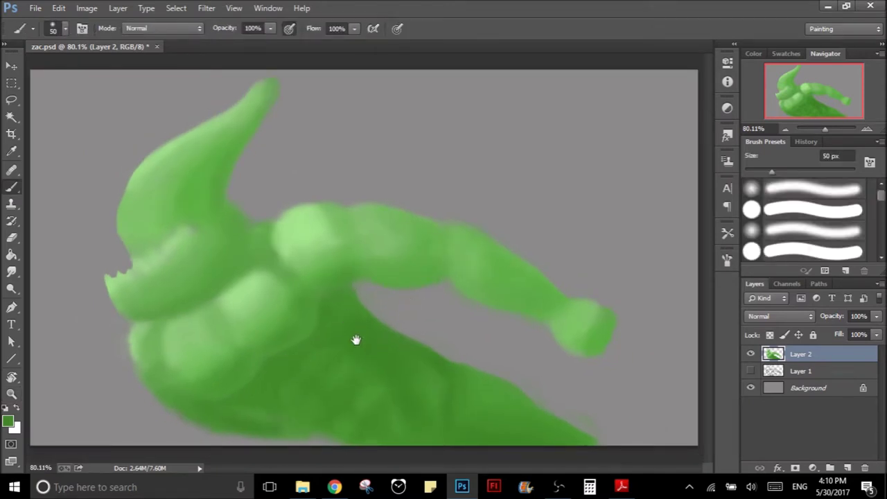
{"action": "mouse_move", "coordinate": [336, 393]}
{"action": "left_mouse_down"}
{"action": "mouse_move", "coordinate": [347, 403]}
{"action": "mouse_move", "coordinate": [325, 364]}
{"action": "left_mouse_up"}
{"action": "key", "text": "bracketleft"}
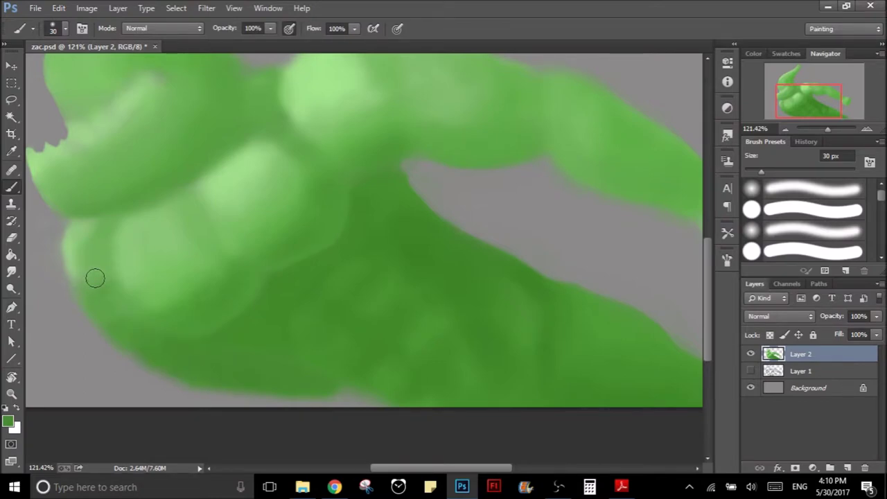
{"action": "key", "text": "super"}
{"action": "key", "text": "super"}
{"action": "left_click", "coordinate": [85, 256], "text": "alt"}
{"action": "left_click_drag", "start_coordinate": [173, 304], "coordinate": [162, 326]}
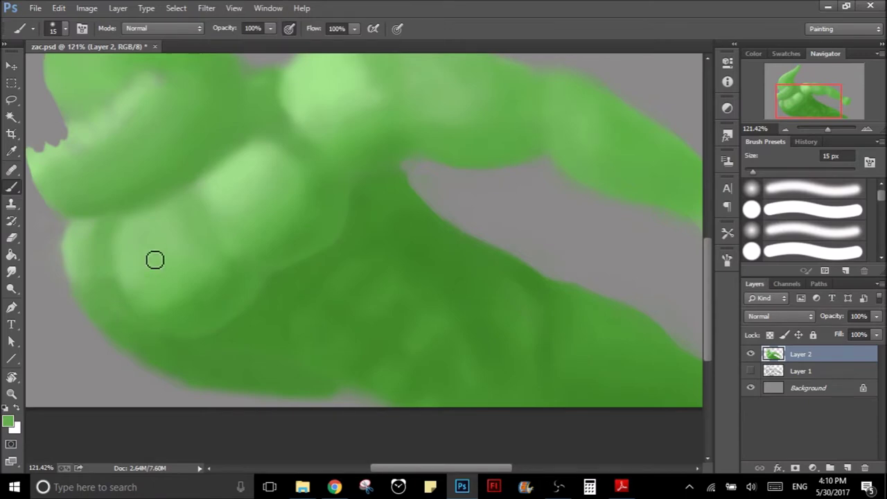
{"action": "left_click", "coordinate": [155, 295], "text": "alt"}
{"action": "left_click", "coordinate": [188, 293], "text": "alt"}
{"action": "key", "text": "bracketright"}
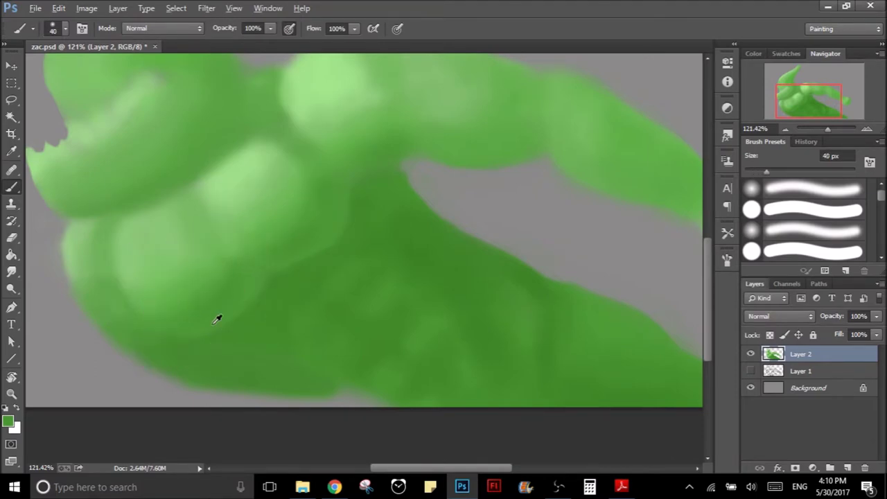
- Set the foreground colour to a mid green shifted slightly toward yellow
{"action": "left_click", "coordinate": [10, 421]}
{"action": "left_click", "coordinate": [617, 281]}
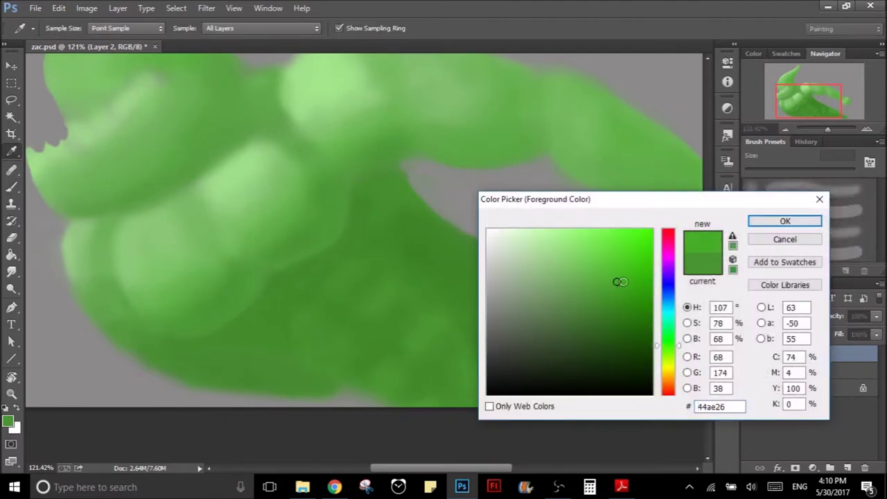
{"action": "left_click_drag", "start_coordinate": [678, 352], "coordinate": [680, 360]}
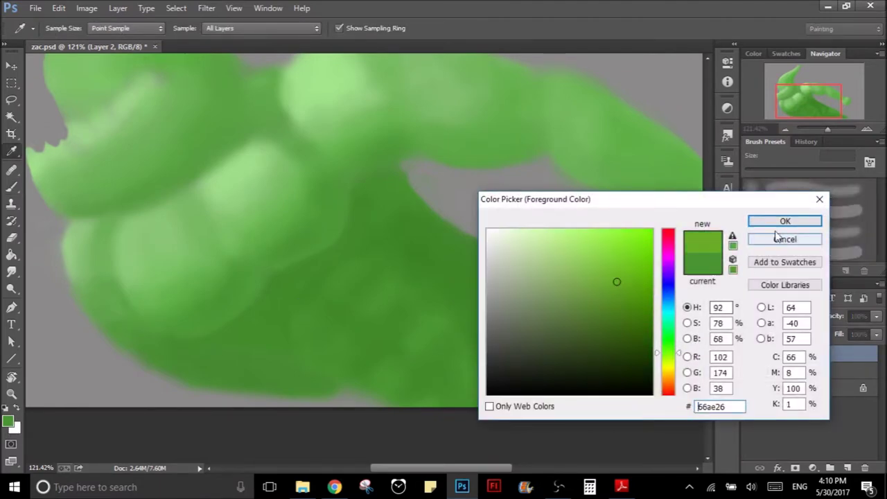
{"action": "left_click", "coordinate": [769, 221]}
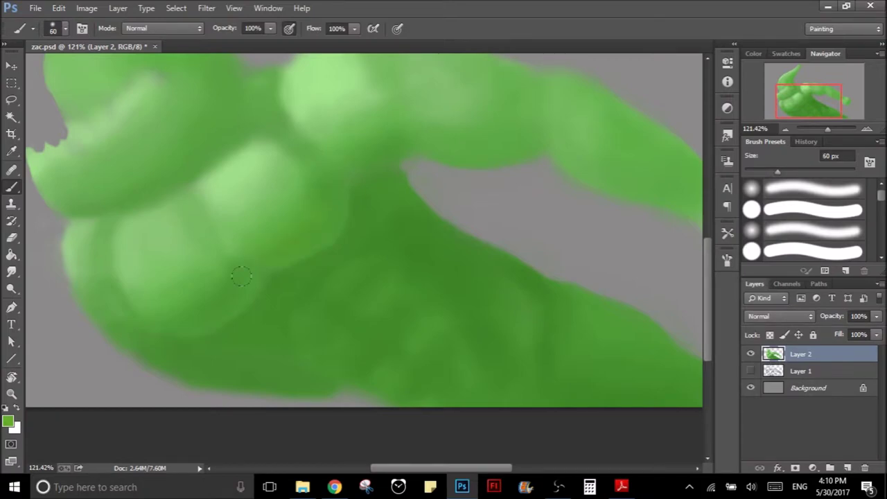
- Enlarge the brush to 70 px and zoom out to view the whole painting
{"action": "mouse_move", "coordinate": [368, 204]}
{"action": "left_mouse_down"}
{"action": "mouse_move", "coordinate": [297, 252]}
{"action": "mouse_move", "coordinate": [351, 221]}
{"action": "left_mouse_up"}
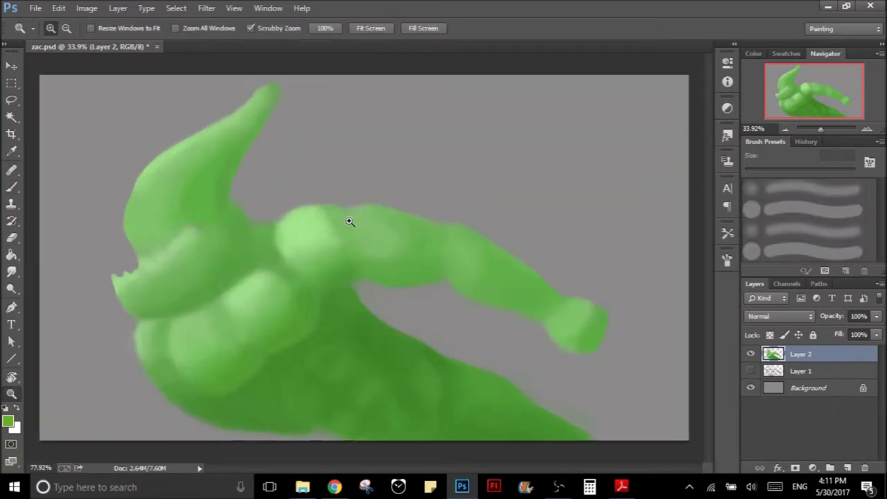
{"action": "key", "text": "bracketright"}
{"action": "key", "text": "bracketright"}
{"action": "key", "text": "bracketright"}
{"action": "key", "text": "bracketright"}
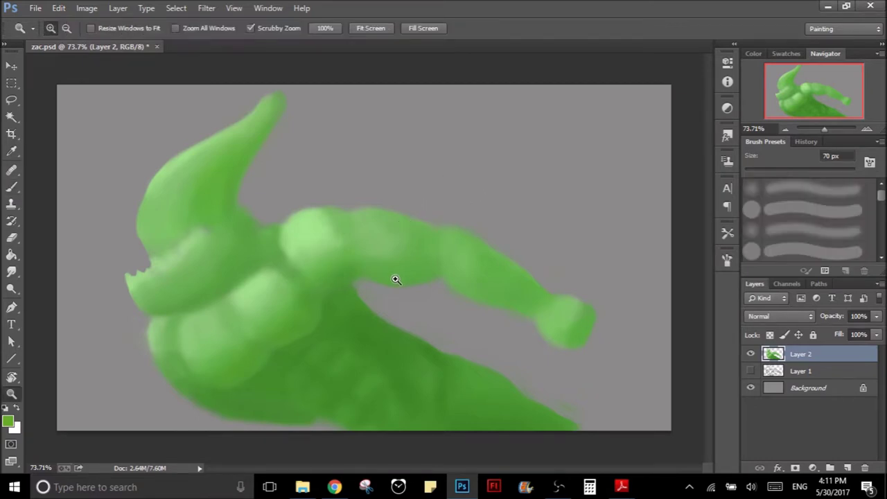
{"action": "left_click_drag", "start_coordinate": [400, 275], "coordinate": [391, 264]}
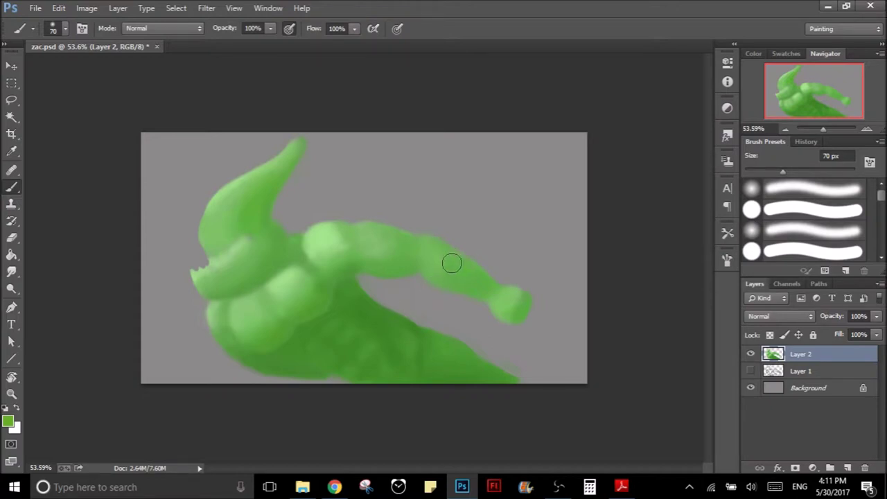
- Save zac.psd, then zoom in and pan along the arm toward the horn and shoulder
{"action": "key", "text": "ctrl+s"}
{"action": "left_click_drag", "start_coordinate": [368, 293], "coordinate": [471, 301]}
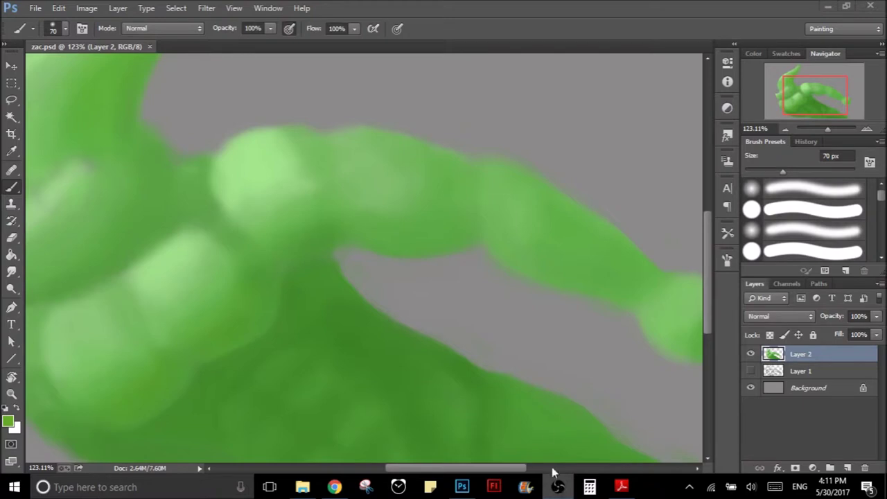
{"action": "left_click", "coordinate": [540, 319]}
{"action": "key", "text": "ctrl+z"}
{"action": "mouse_move", "coordinate": [575, 364]}
{"action": "left_mouse_down"}
{"action": "mouse_move", "coordinate": [530, 342]}
{"action": "mouse_move", "coordinate": [515, 361]}
{"action": "mouse_move", "coordinate": [509, 354]}
{"action": "left_mouse_up"}
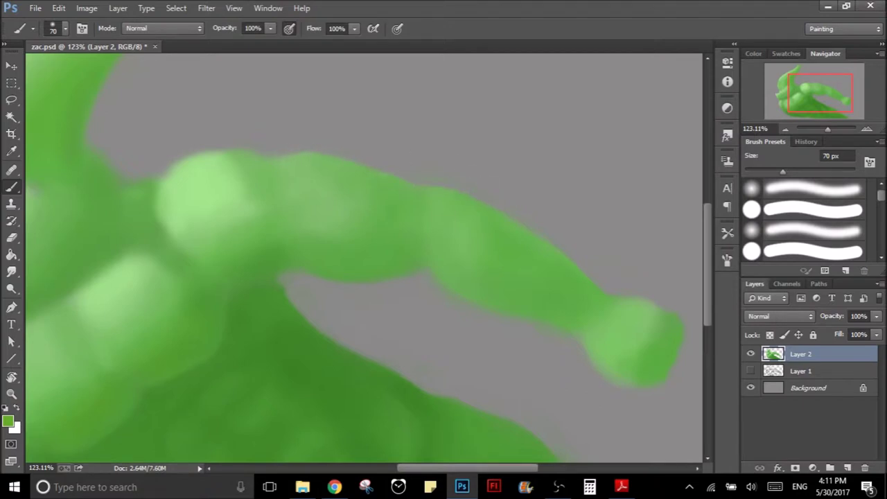
{"action": "left_click_drag", "start_coordinate": [531, 331], "coordinate": [412, 247]}
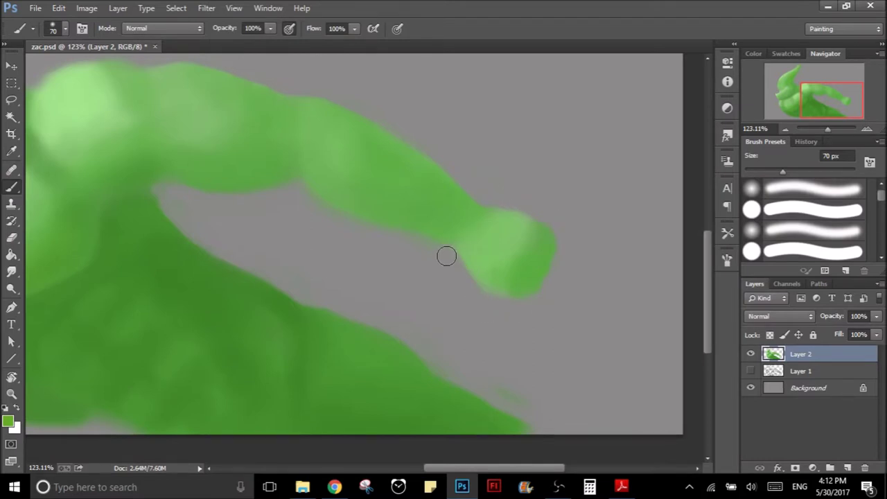
{"action": "left_click_drag", "start_coordinate": [312, 253], "coordinate": [415, 293]}
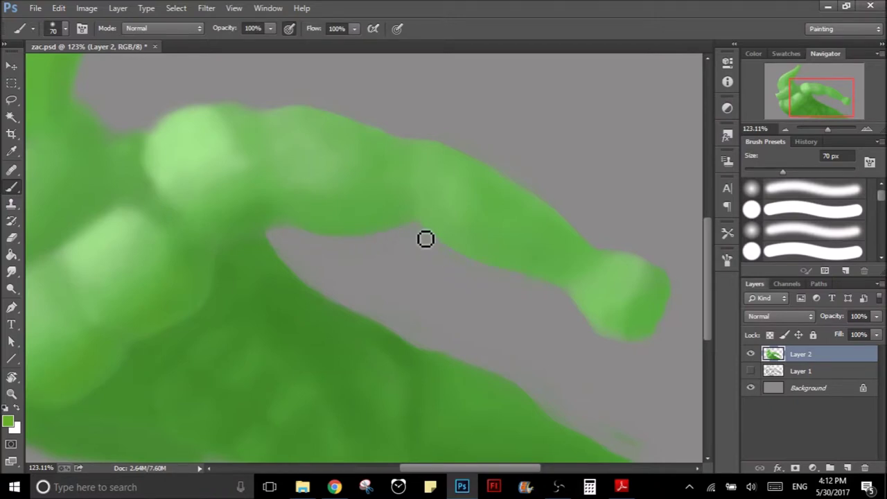
{"action": "left_click_drag", "start_coordinate": [349, 260], "coordinate": [554, 369]}
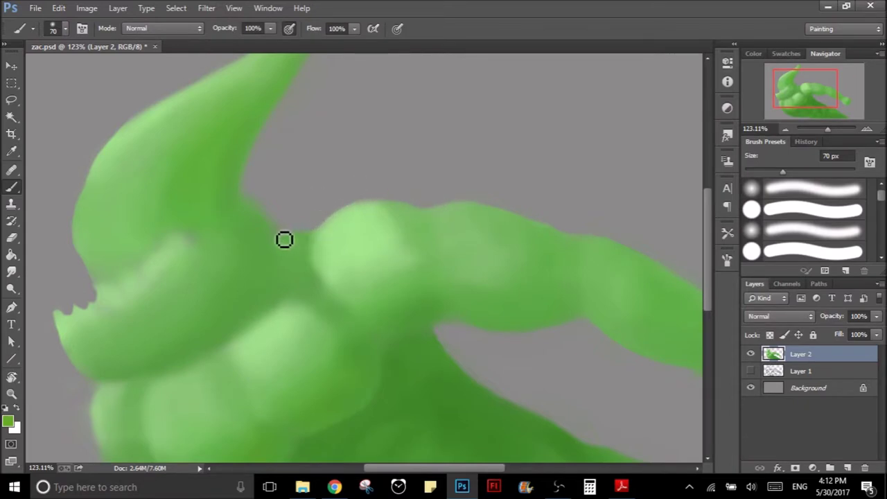
- Smooth the notch where the horn meets the shoulder and the chest bulge's left edge
{"action": "mouse_move", "coordinate": [270, 230]}
{"action": "left_mouse_down"}
{"action": "mouse_move", "coordinate": [249, 201]}
{"action": "mouse_move", "coordinate": [266, 165]}
{"action": "left_mouse_up"}
{"action": "mouse_move", "coordinate": [269, 228]}
{"action": "left_mouse_down"}
{"action": "mouse_move", "coordinate": [262, 218]}
{"action": "mouse_move", "coordinate": [281, 222]}
{"action": "mouse_move", "coordinate": [266, 205]}
{"action": "mouse_move", "coordinate": [271, 224]}
{"action": "mouse_move", "coordinate": [318, 220]}
{"action": "left_mouse_up"}
{"action": "mouse_move", "coordinate": [298, 128]}
{"action": "left_mouse_down"}
{"action": "mouse_move", "coordinate": [354, 189]}
{"action": "mouse_move", "coordinate": [434, 62]}
{"action": "left_mouse_up"}
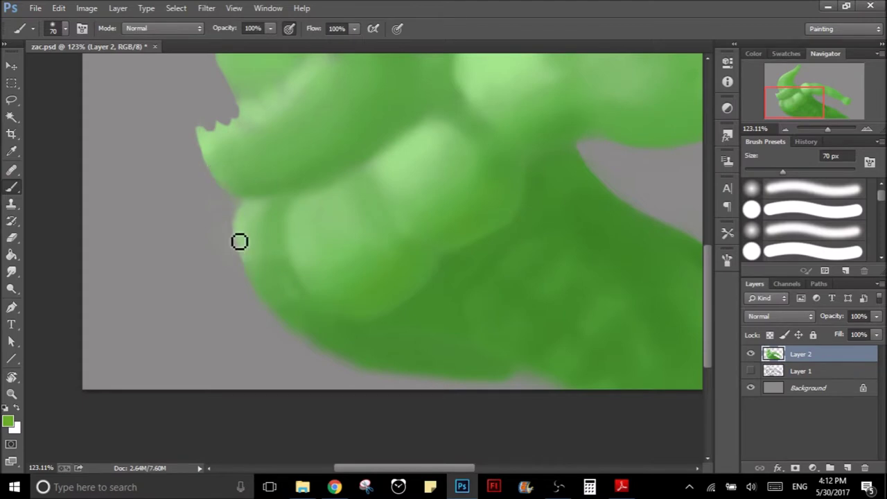
{"action": "left_click_drag", "start_coordinate": [246, 208], "coordinate": [235, 237]}
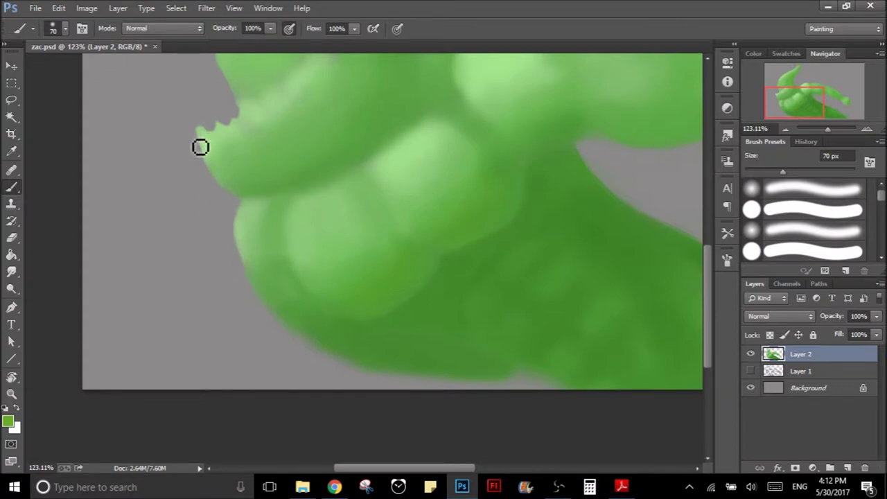
{"action": "left_click_drag", "start_coordinate": [328, 384], "coordinate": [310, 357]}
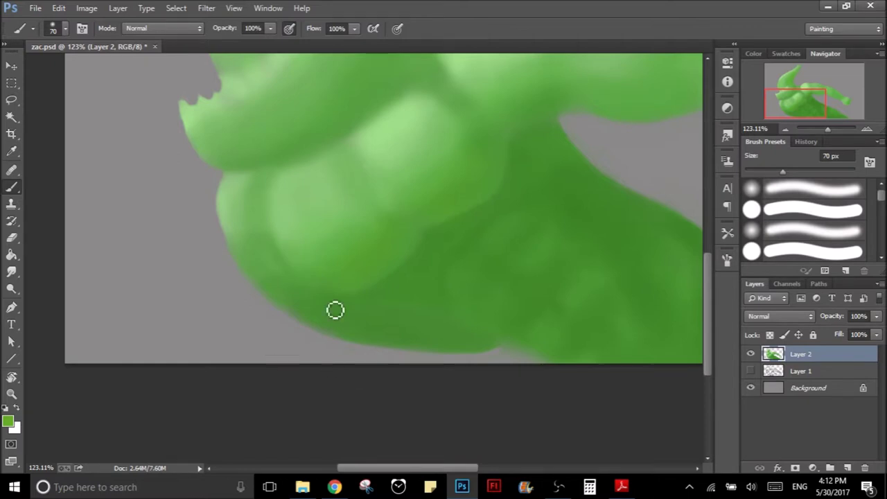
- Frame the lower body, sample the body green and set a darker green foreground colour
{"action": "key", "text": "z"}
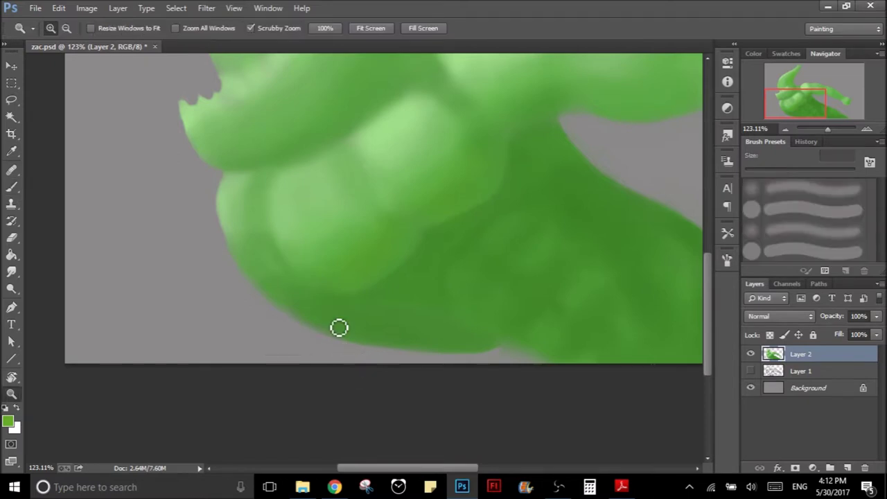
{"action": "left_click_drag", "start_coordinate": [339, 328], "coordinate": [311, 370]}
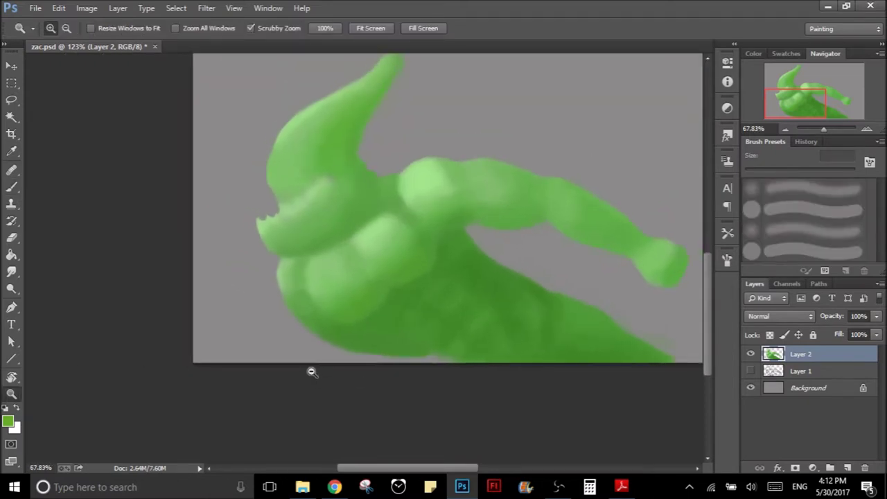
{"action": "mouse_move", "coordinate": [372, 347]}
{"action": "left_mouse_down"}
{"action": "mouse_move", "coordinate": [252, 414]}
{"action": "mouse_move", "coordinate": [332, 326]}
{"action": "left_mouse_up"}
{"action": "scroll", "coordinate": [332, 325], "scroll_direction": "down", "scroll_amount": 2}
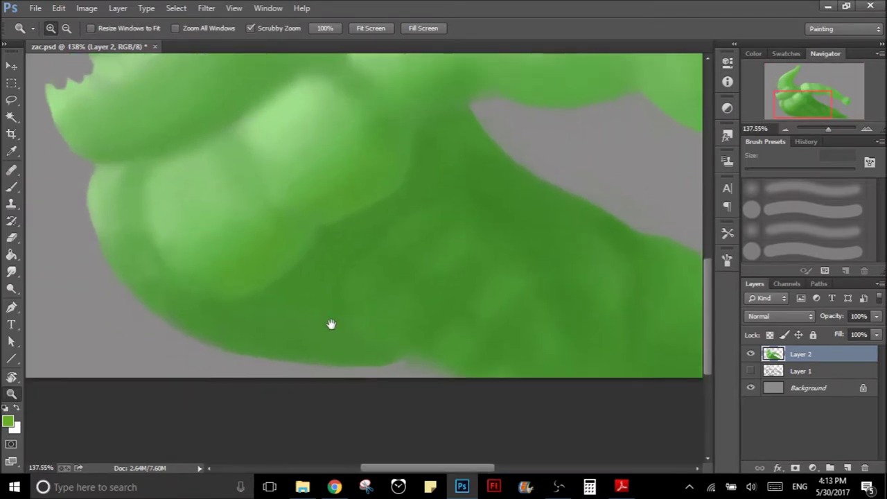
{"action": "scroll", "coordinate": [331, 323], "scroll_direction": "down", "scroll_amount": 1}
{"action": "key", "text": "b"}
{"action": "left_click", "coordinate": [302, 324], "text": "alt"}
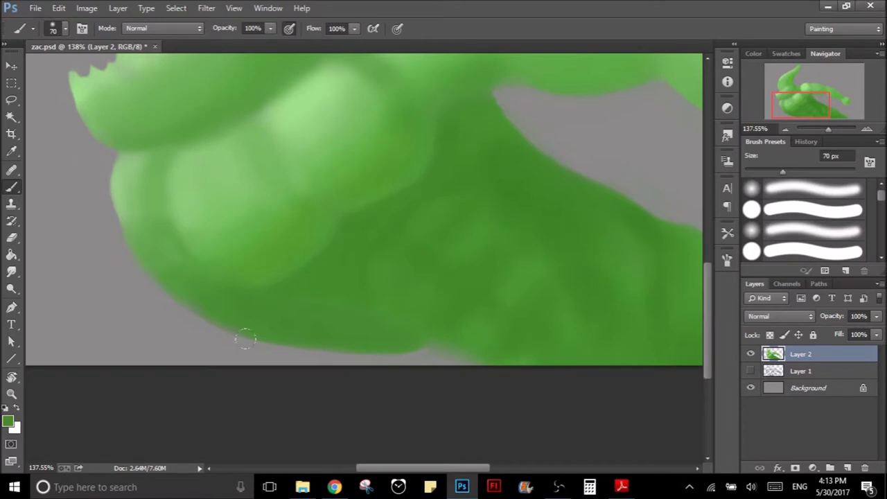
{"action": "left_click", "coordinate": [8, 421]}
{"action": "left_click", "coordinate": [597, 319]}
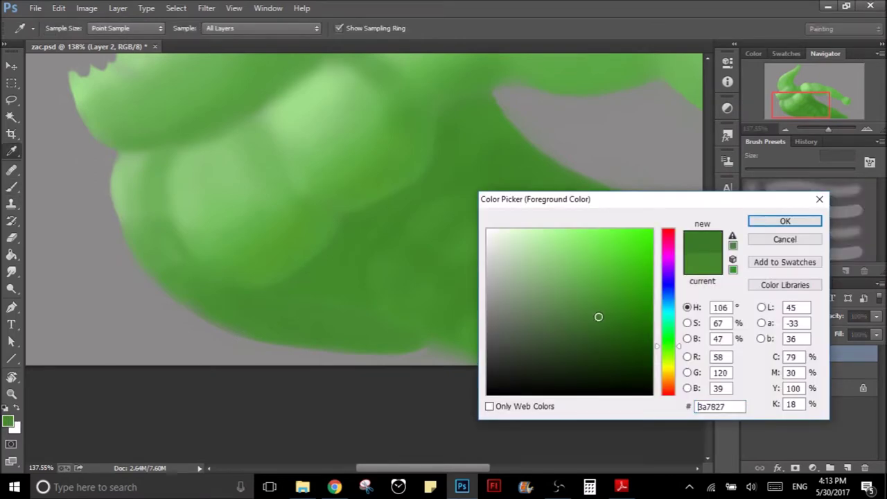
{"action": "left_click", "coordinate": [771, 222]}
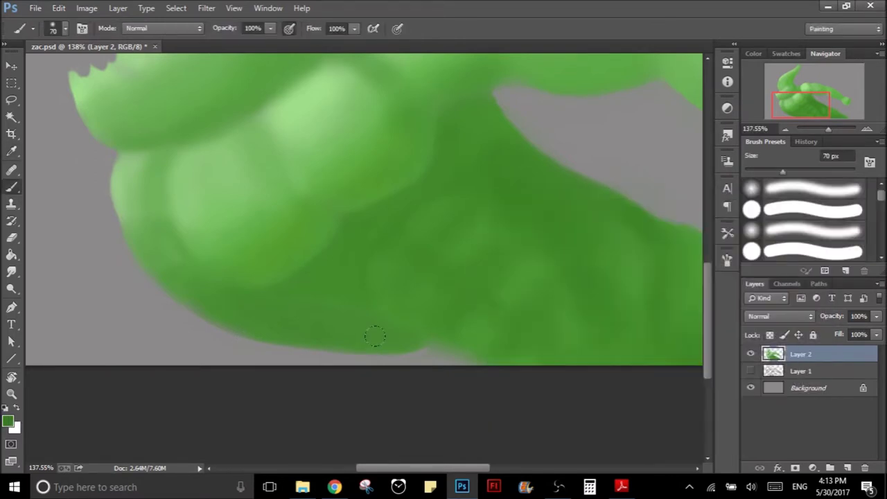
- Outline the lower body edge and paint a broad 35 px dark green band along the bottom
{"action": "key", "text": "bracketleft"}
{"action": "key", "text": "bracketleft"}
{"action": "key", "text": "bracketleft"}
{"action": "key", "text": "bracketleft"}
{"action": "mouse_move", "coordinate": [416, 340]}
{"action": "left_mouse_down"}
{"action": "mouse_move", "coordinate": [242, 299]}
{"action": "mouse_move", "coordinate": [198, 277]}
{"action": "left_mouse_up"}
{"action": "key", "text": "bracketright"}
{"action": "key", "text": "bracketright"}
{"action": "left_click_drag", "start_coordinate": [336, 335], "coordinate": [416, 347]}
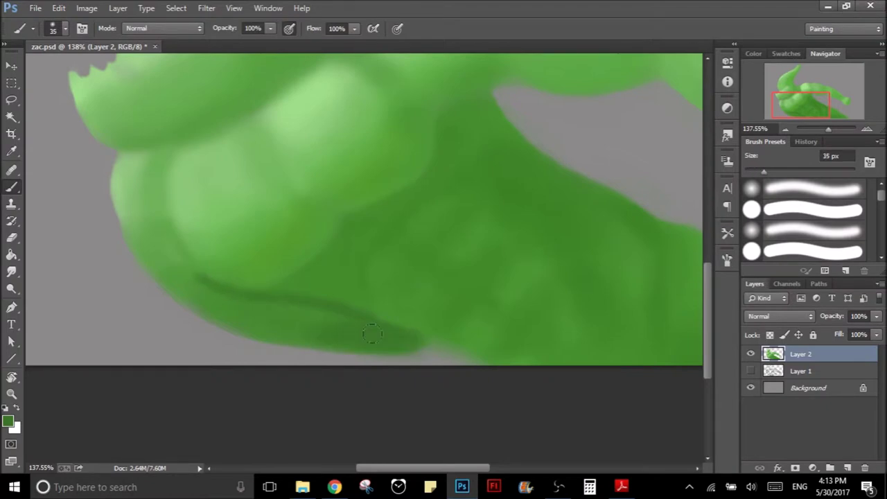
{"action": "mouse_move", "coordinate": [337, 321]}
{"action": "left_mouse_down"}
{"action": "mouse_move", "coordinate": [222, 312]}
{"action": "mouse_move", "coordinate": [192, 281]}
{"action": "left_mouse_up"}
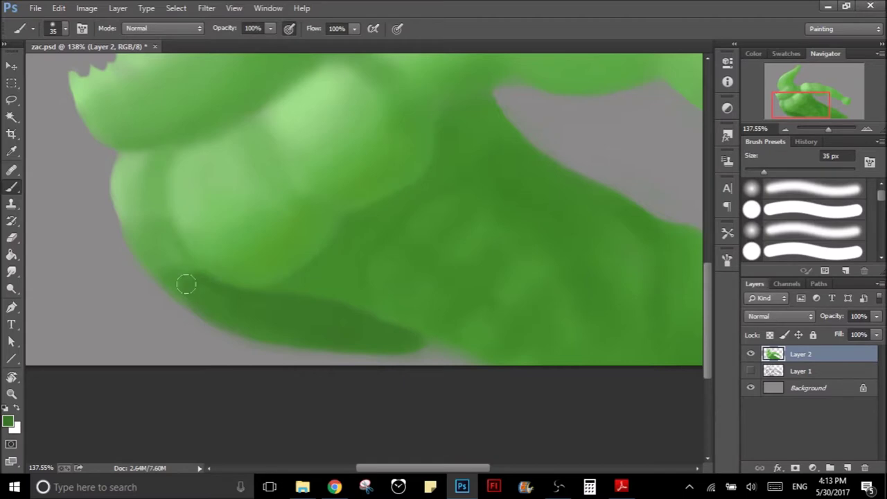
- Cover the grey gap at the bottom edge with dark green, checking the whole creature
{"action": "key", "text": "z"}
{"action": "mouse_move", "coordinate": [392, 339]}
{"action": "left_mouse_down"}
{"action": "mouse_move", "coordinate": [309, 356]}
{"action": "mouse_move", "coordinate": [398, 349]}
{"action": "left_mouse_up"}
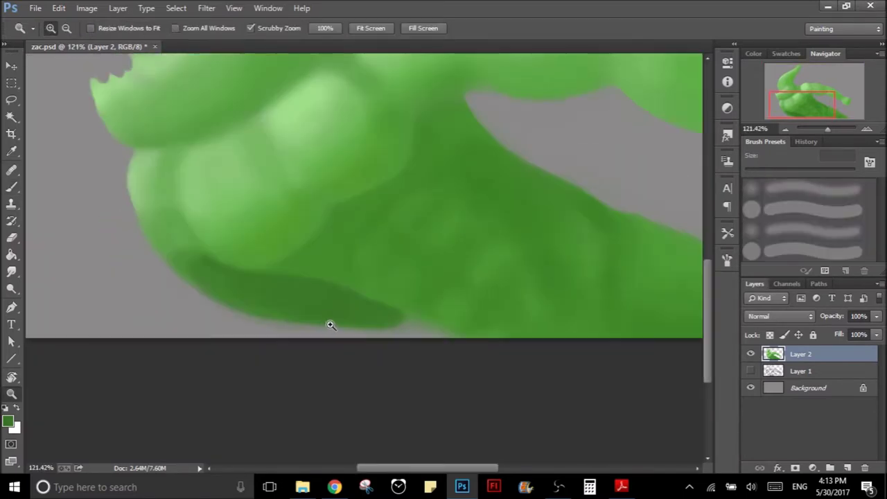
{"action": "left_click", "coordinate": [328, 325]}
{"action": "key", "text": "b"}
{"action": "mouse_move", "coordinate": [446, 344]}
{"action": "left_mouse_down"}
{"action": "mouse_move", "coordinate": [495, 349]}
{"action": "mouse_move", "coordinate": [389, 307]}
{"action": "left_mouse_up"}
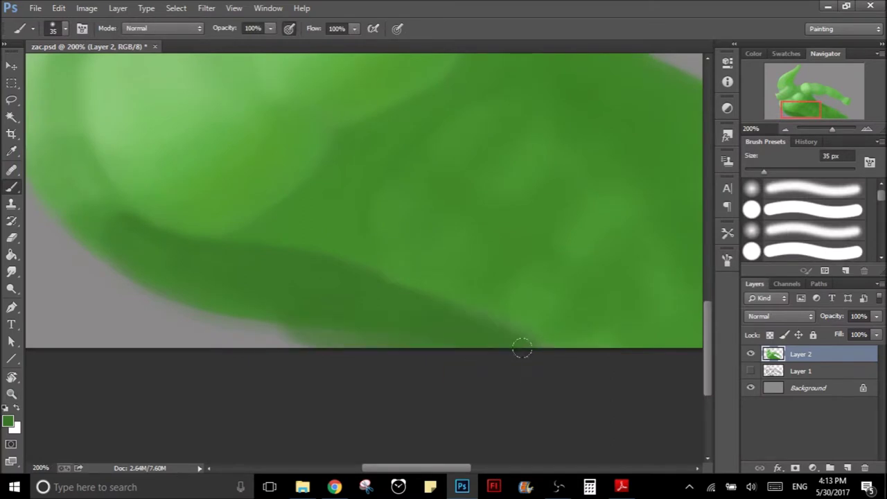
{"action": "key", "text": "z"}
{"action": "left_click_drag", "start_coordinate": [355, 326], "coordinate": [293, 351]}
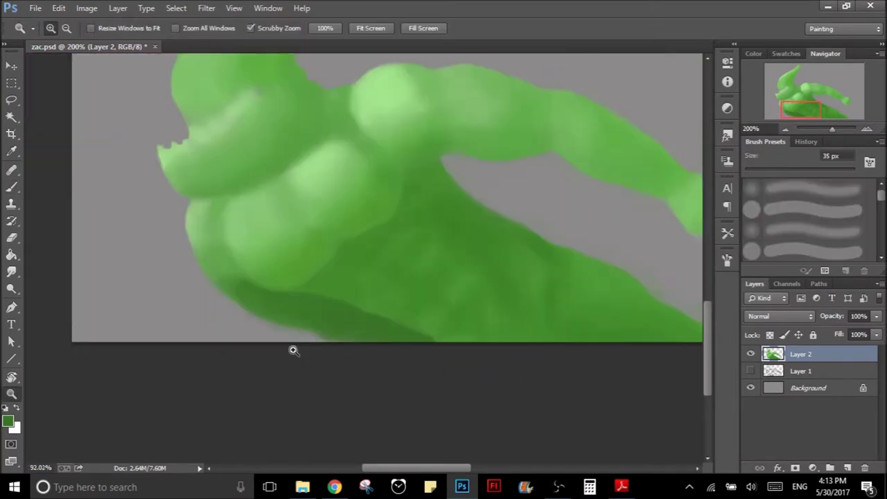
{"action": "key", "text": "b"}
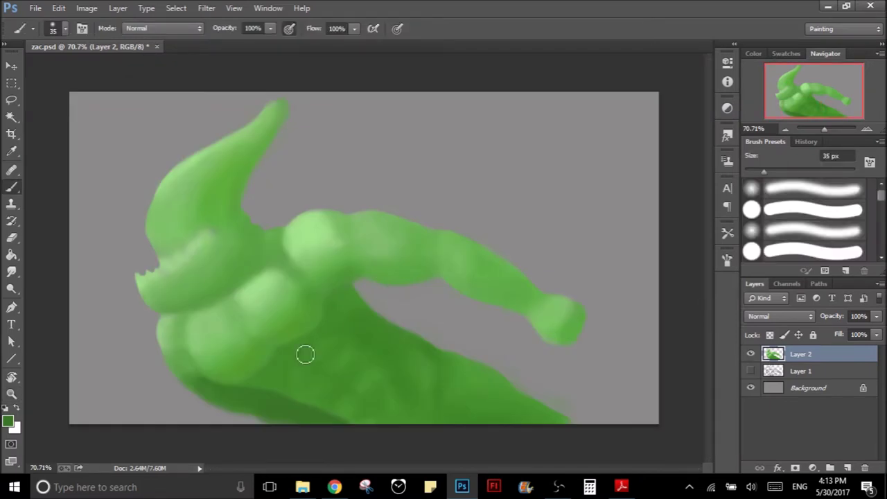
{"action": "key", "text": "z"}
{"action": "left_click_drag", "start_coordinate": [229, 393], "coordinate": [256, 382]}
{"action": "key", "text": "b"}
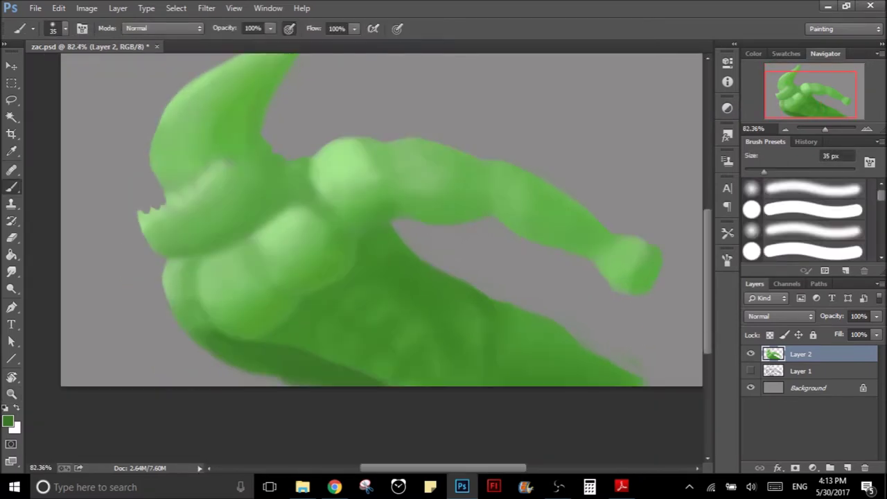
- Move the hidden sketch layer Layer 1 beneath Layer 2
{"action": "left_click", "coordinate": [816, 371]}
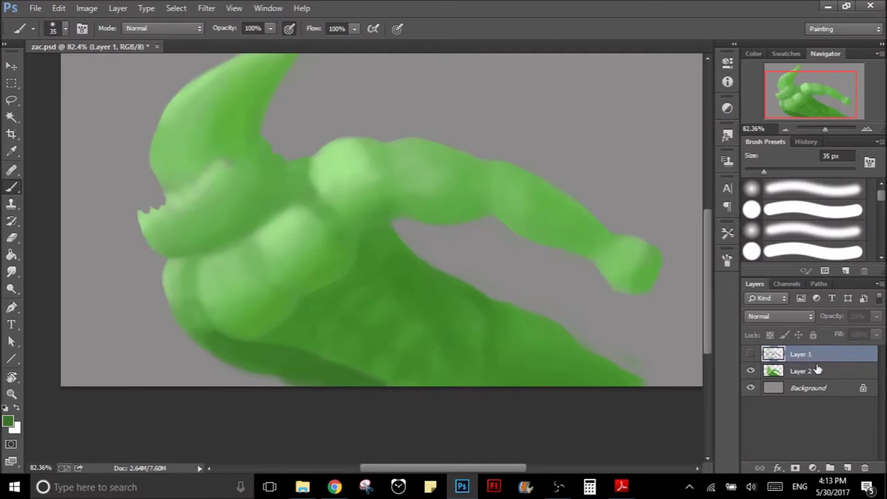
{"action": "key", "text": "ctrl+bracketright"}
{"action": "left_click", "coordinate": [751, 355]}
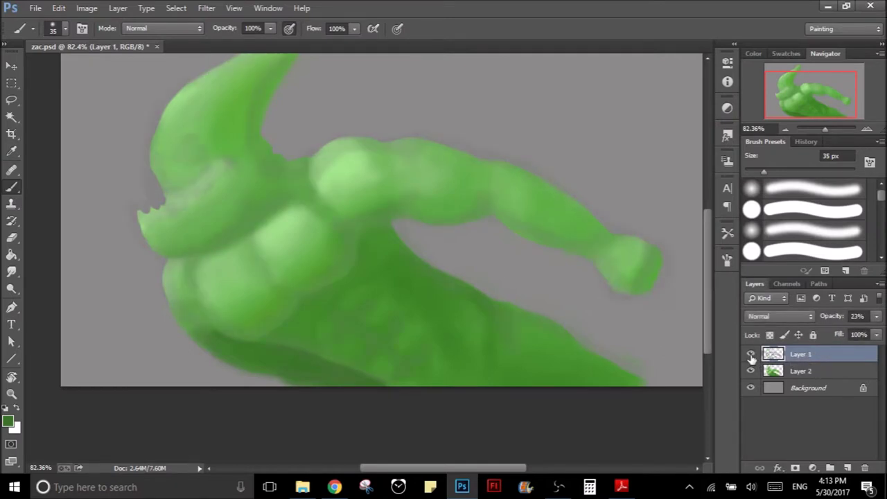
{"action": "left_click", "coordinate": [751, 355]}
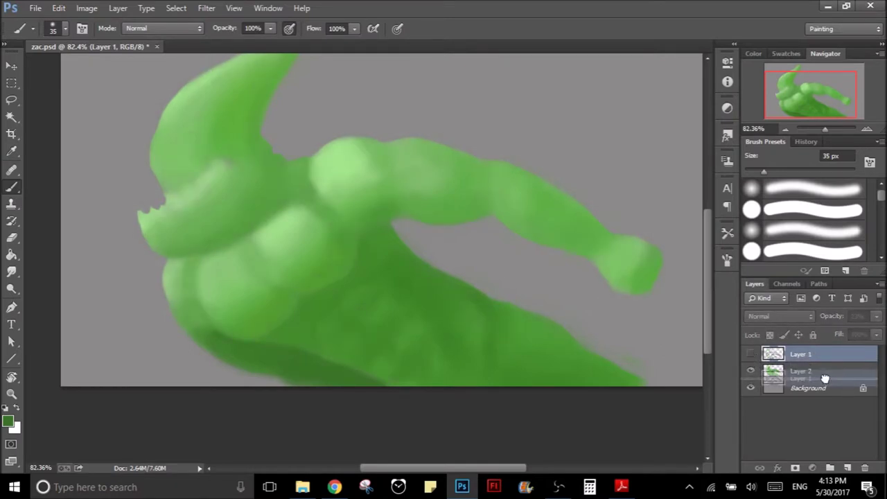
{"action": "left_click_drag", "start_coordinate": [801, 354], "coordinate": [800, 377]}
- On Layer 2, extend the dark green shading along the lower body edge
{"action": "left_click_drag", "start_coordinate": [222, 370], "coordinate": [264, 326]}
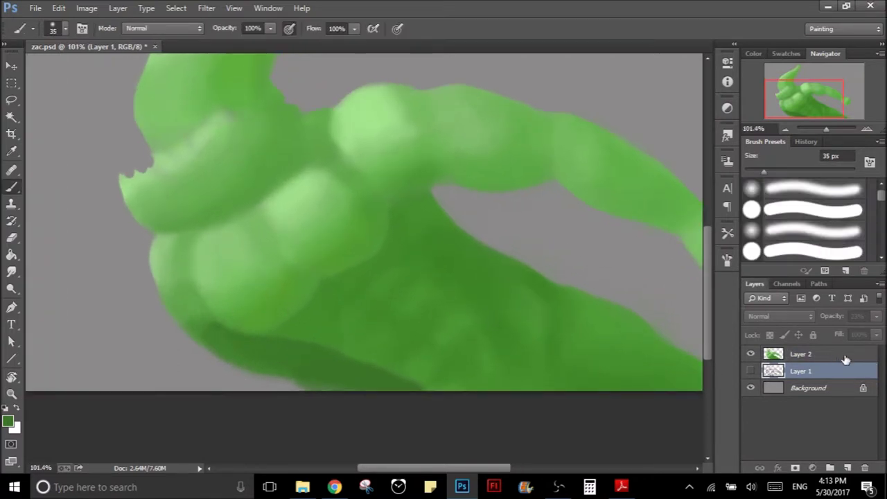
{"action": "left_click", "coordinate": [840, 358]}
{"action": "left_click_drag", "start_coordinate": [203, 352], "coordinate": [197, 337]}
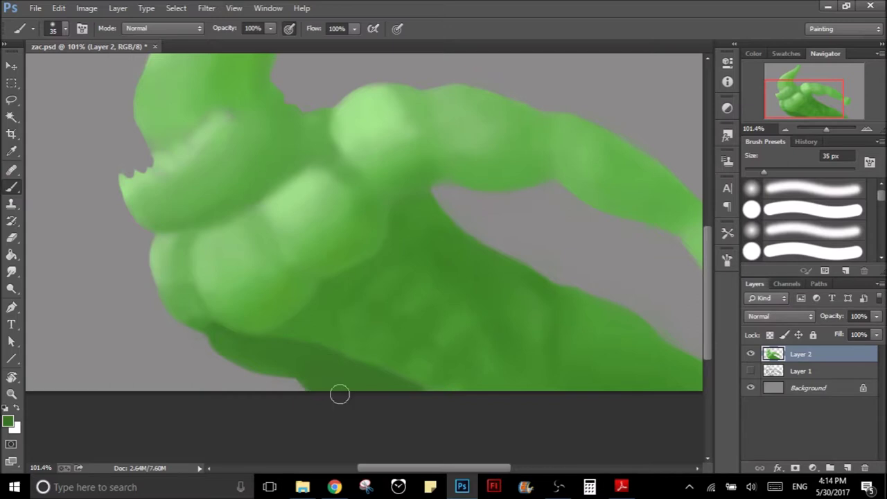
{"action": "scroll", "coordinate": [436, 299], "scroll_direction": "down", "scroll_amount": 5}
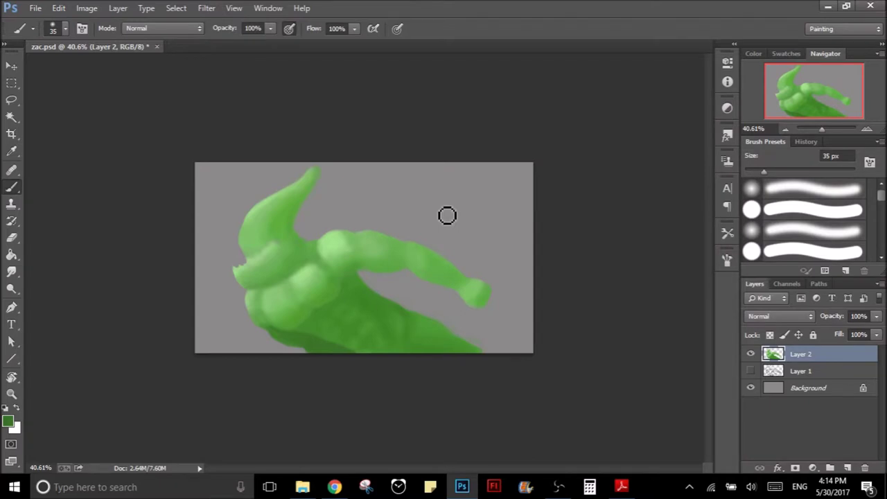
- Sample darker and lighter greens from the body's edge and chest, then zoom close on the lower belly
{"action": "key", "text": "z"}
{"action": "mouse_move", "coordinate": [311, 356]}
{"action": "left_mouse_down"}
{"action": "mouse_move", "coordinate": [368, 323]}
{"action": "mouse_move", "coordinate": [392, 368]}
{"action": "mouse_move", "coordinate": [340, 386]}
{"action": "left_mouse_up"}
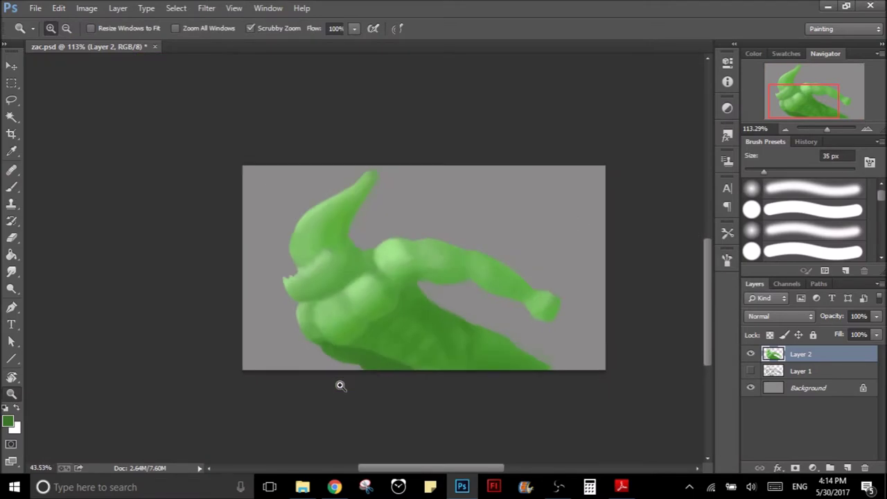
{"action": "left_click_drag", "start_coordinate": [323, 337], "coordinate": [390, 327]}
{"action": "key", "text": "b"}
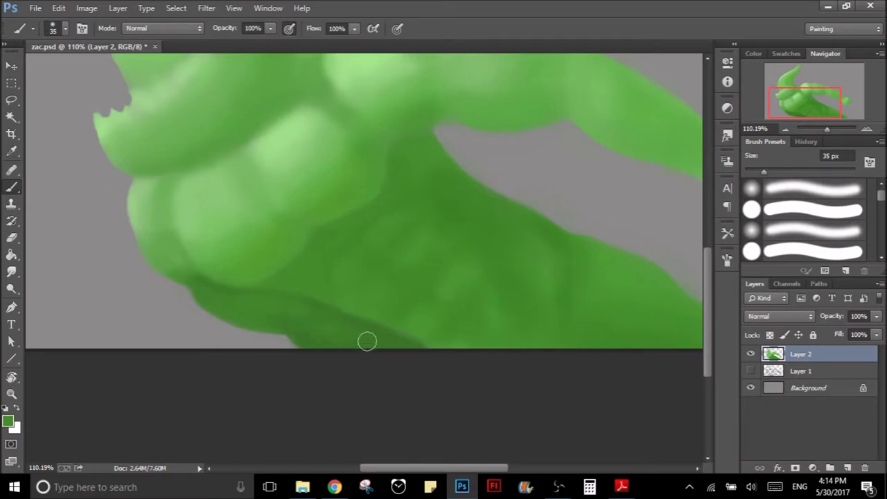
{"action": "left_click", "coordinate": [184, 262], "text": "alt"}
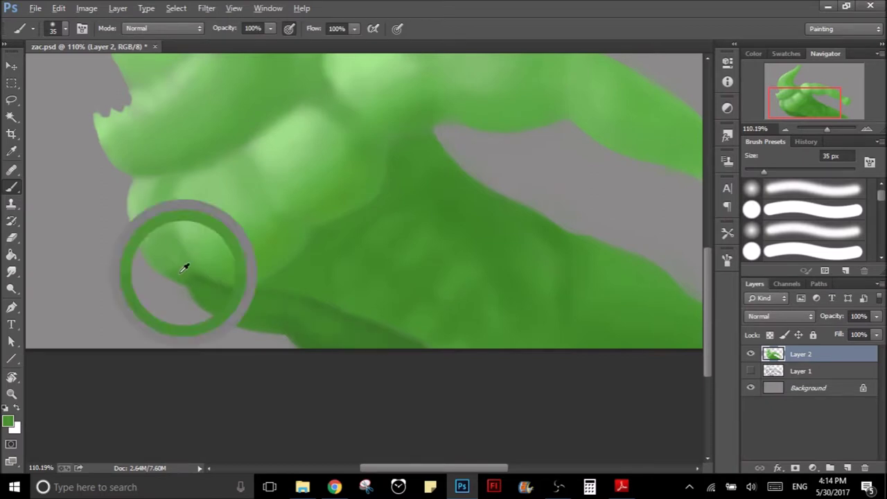
{"action": "left_click", "coordinate": [207, 280], "text": "alt"}
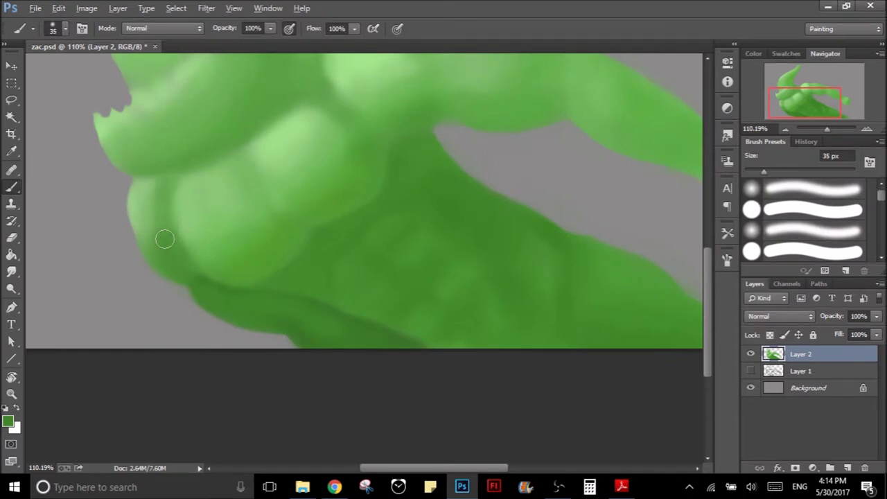
{"action": "left_click", "coordinate": [151, 195], "text": "alt"}
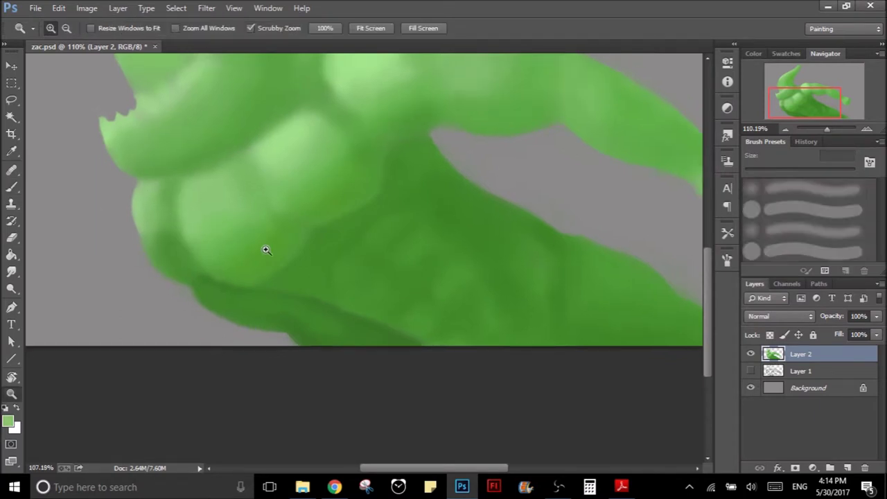
{"action": "scroll", "coordinate": [265, 264], "scroll_direction": "down", "scroll_amount": 5}
{"action": "left_click", "coordinate": [238, 319], "text": "alt"}
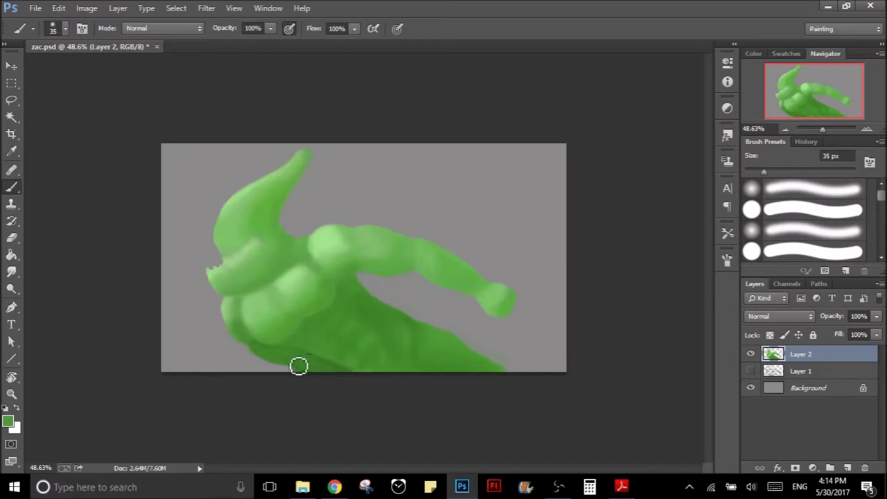
{"action": "key", "text": "z"}
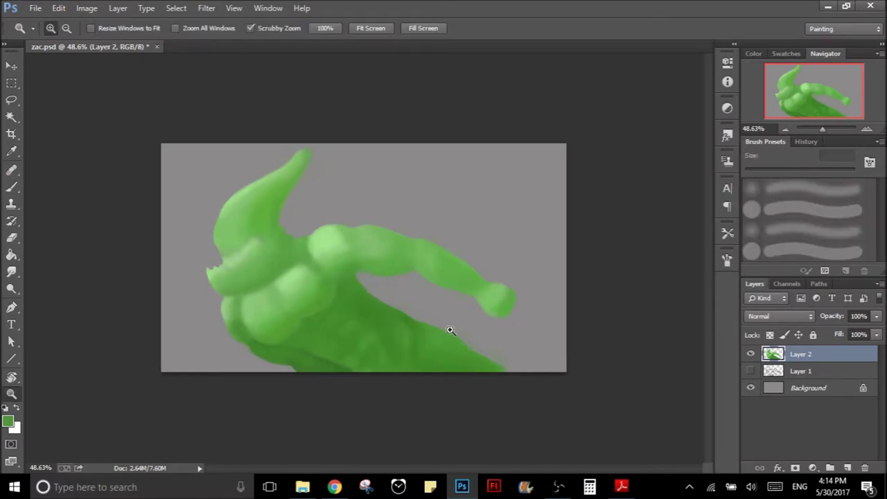
{"action": "mouse_move", "coordinate": [338, 335]}
{"action": "left_mouse_down"}
{"action": "mouse_move", "coordinate": [386, 323]}
{"action": "mouse_move", "coordinate": [404, 289]}
{"action": "left_mouse_up"}
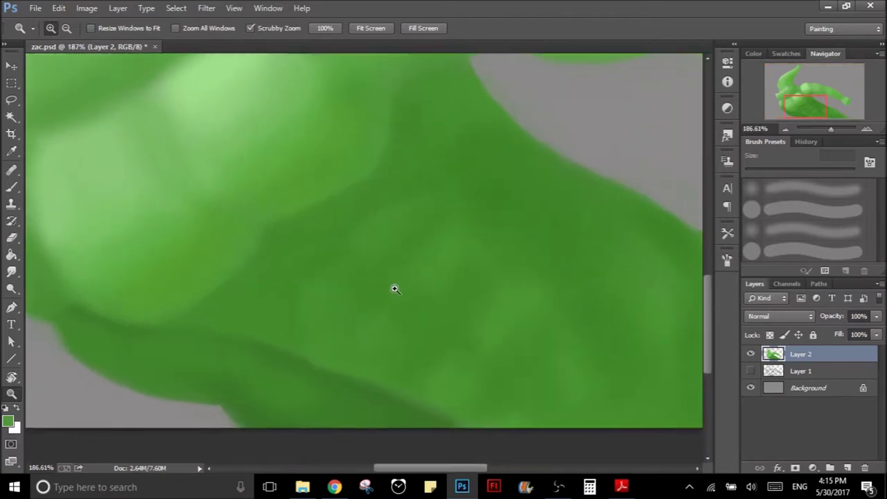
- Set a 15 px brush and frame the belly's lower edge
{"action": "key", "text": "b"}
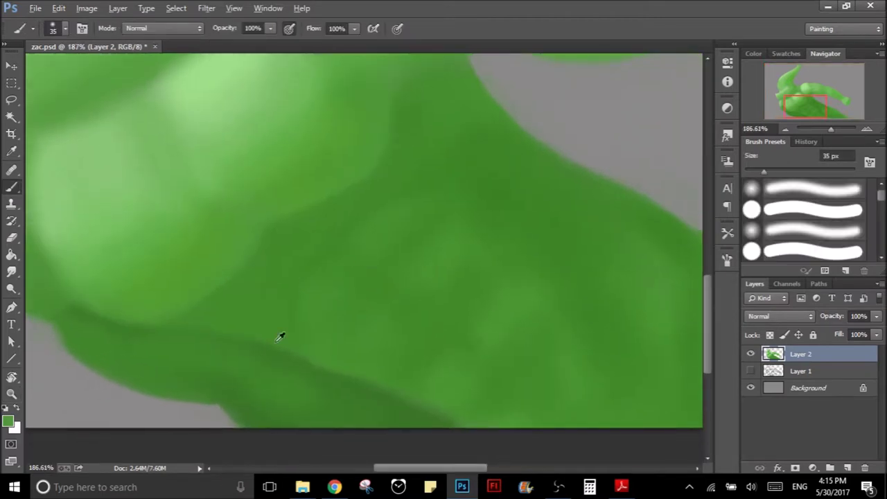
{"action": "key", "text": "bracketleft"}
{"action": "key", "text": "bracketleft"}
{"action": "key", "text": "bracketright"}
{"action": "left_click_drag", "start_coordinate": [492, 323], "coordinate": [453, 279]}
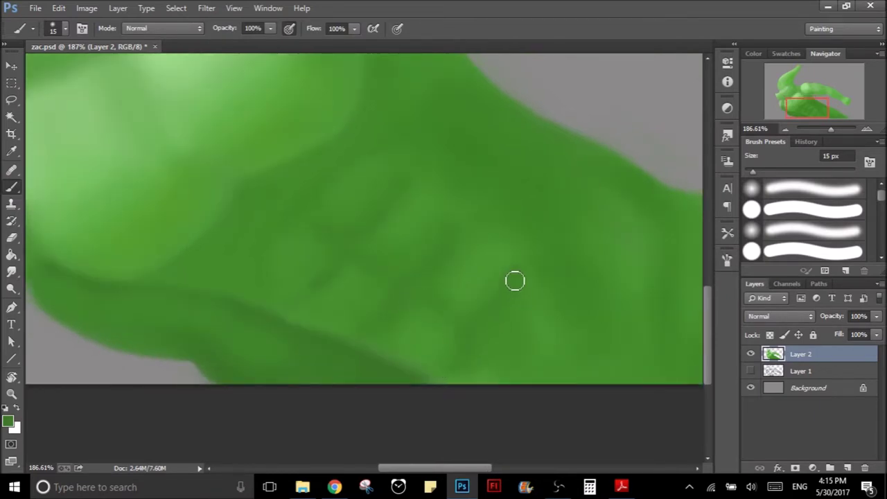
{"action": "key", "text": "z"}
{"action": "mouse_move", "coordinate": [511, 343]}
{"action": "left_mouse_down"}
{"action": "mouse_move", "coordinate": [469, 331]}
{"action": "mouse_move", "coordinate": [547, 279]}
{"action": "left_mouse_up"}
{"action": "key", "text": "b"}
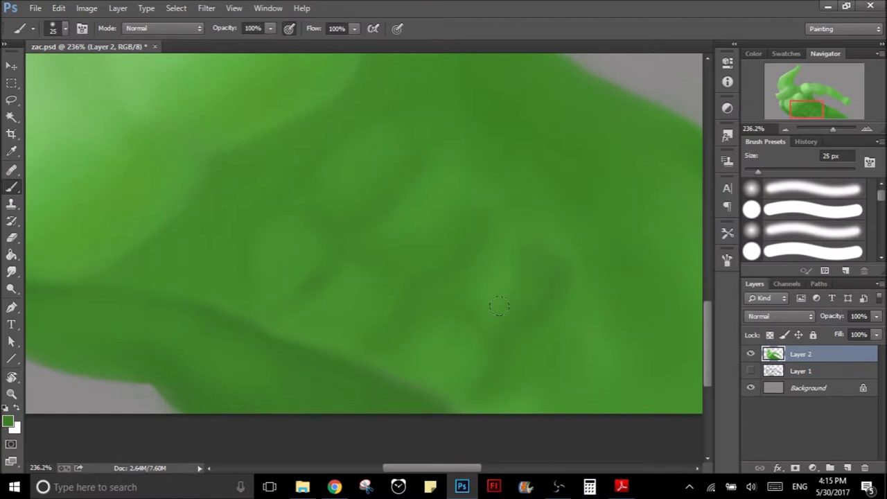
- Paint a faint darker-green ab contour, sample a brighter belly green, and open the foreground colour picker
{"action": "left_click_drag", "start_coordinate": [471, 383], "coordinate": [464, 359]}
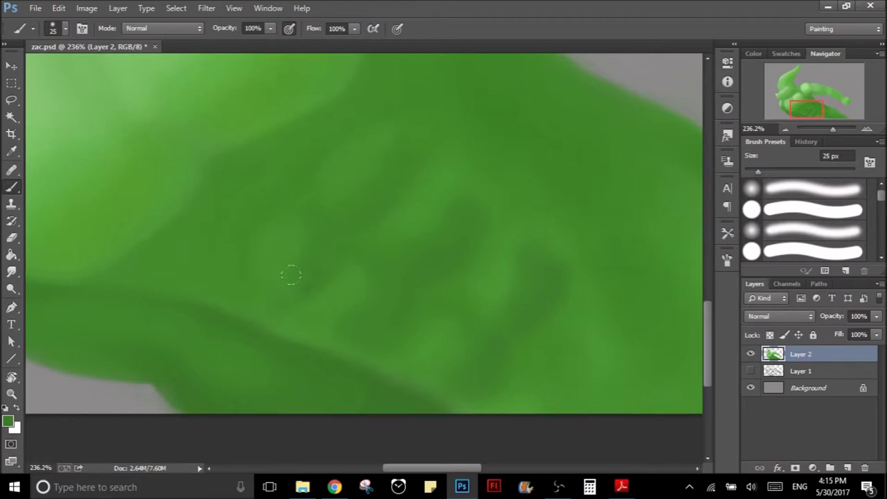
{"action": "left_click", "coordinate": [305, 261], "text": "alt"}
{"action": "left_click", "coordinate": [8, 421]}
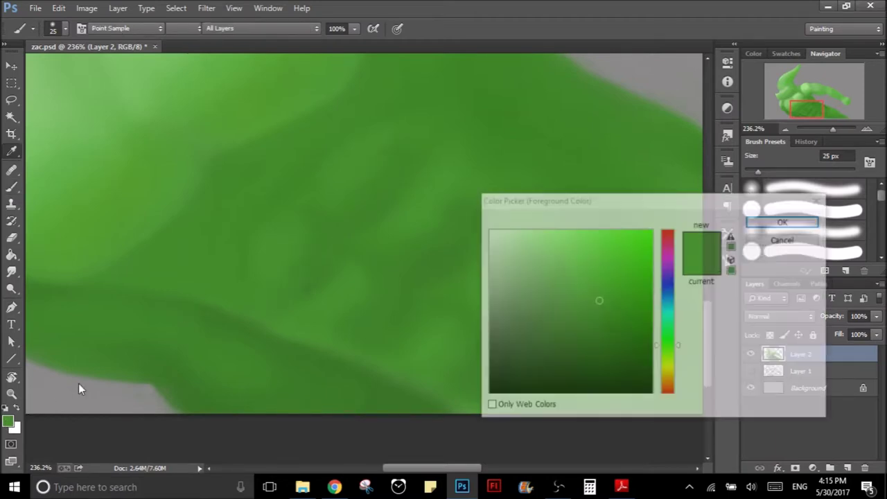
- Cancel the colour picker and paint light green ab highlights with a 15 px brush, sampling belly greens
{"action": "key", "text": "Return"}
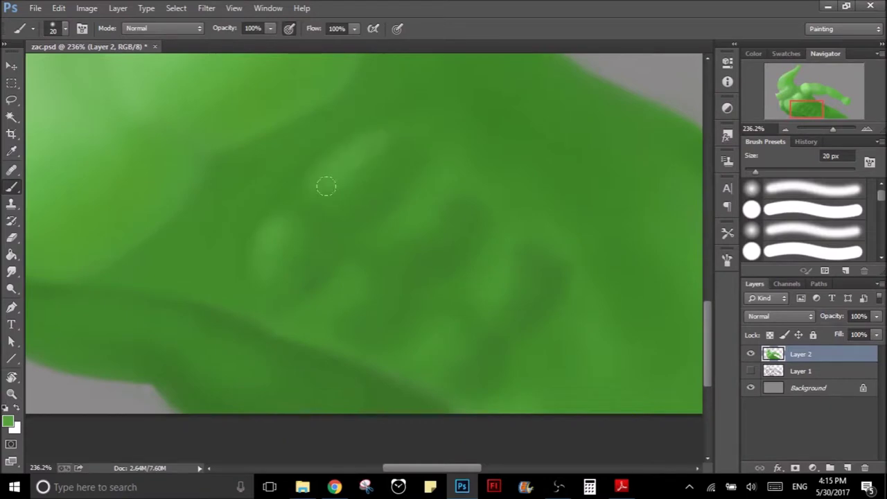
{"action": "key", "text": "bracketleft"}
{"action": "key", "text": "bracketleft"}
{"action": "left_click_drag", "start_coordinate": [390, 236], "coordinate": [409, 221]}
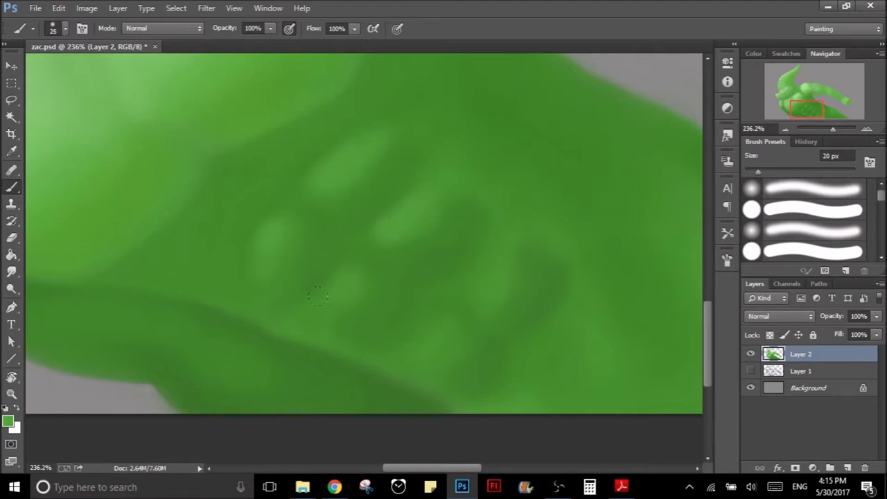
{"action": "key", "text": "bracketleft"}
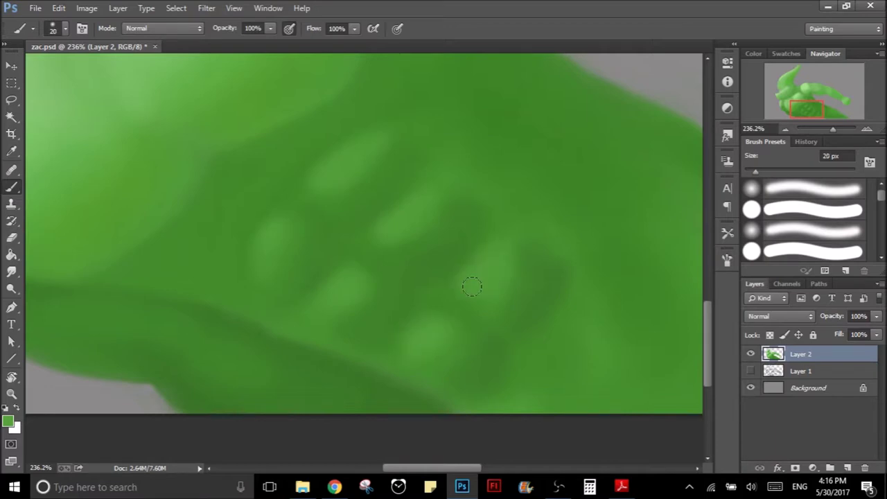
{"action": "left_click", "coordinate": [421, 290], "text": "alt"}
{"action": "left_click", "coordinate": [386, 310], "text": "alt"}
{"action": "left_click", "coordinate": [239, 233], "text": "alt"}
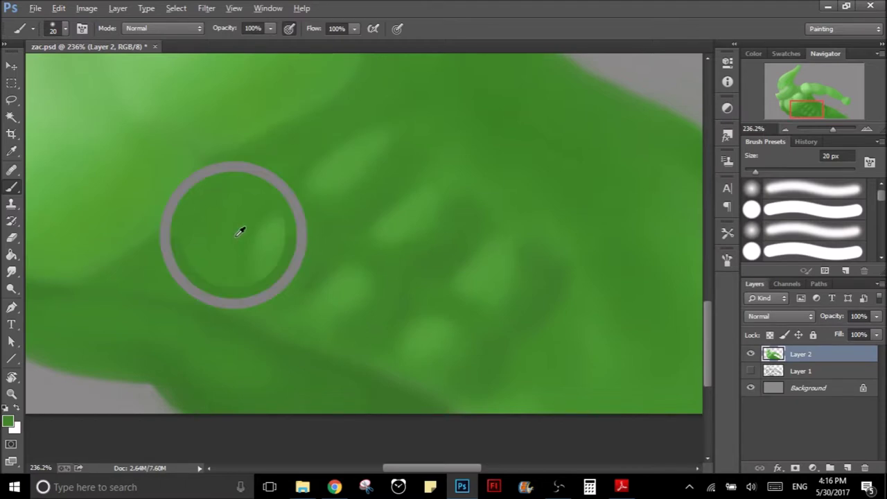
- Soften the torso's upper edge against the grey background with a 20 px brush
{"action": "left_click_drag", "start_coordinate": [444, 291], "coordinate": [363, 283]}
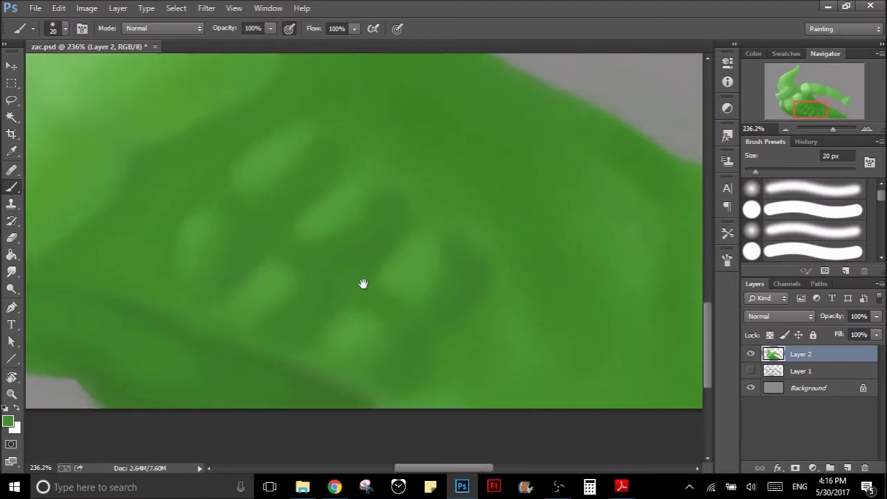
{"action": "key", "text": "z"}
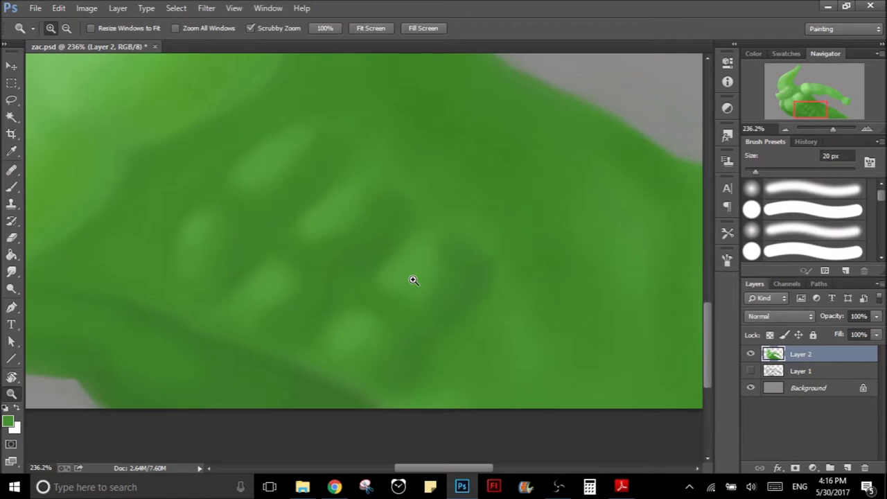
{"action": "key", "text": "b"}
{"action": "scroll", "coordinate": [414, 280], "scroll_direction": "down", "scroll_amount": 1}
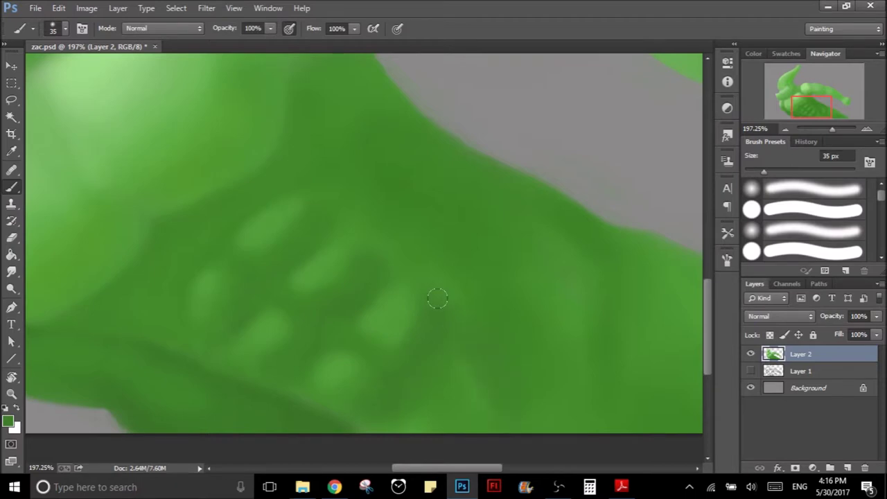
{"action": "scroll", "coordinate": [599, 275], "scroll_direction": "right", "scroll_amount": 3}
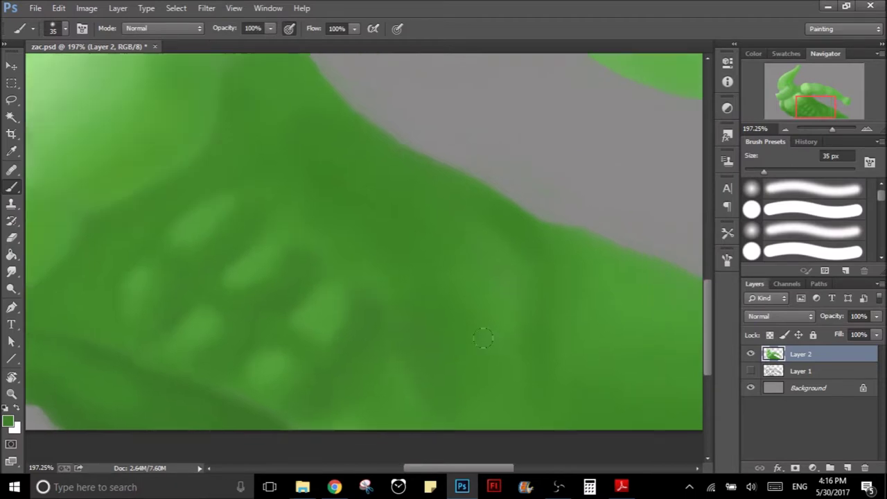
{"action": "key", "text": "bracketleft"}
{"action": "key", "text": "bracketleft"}
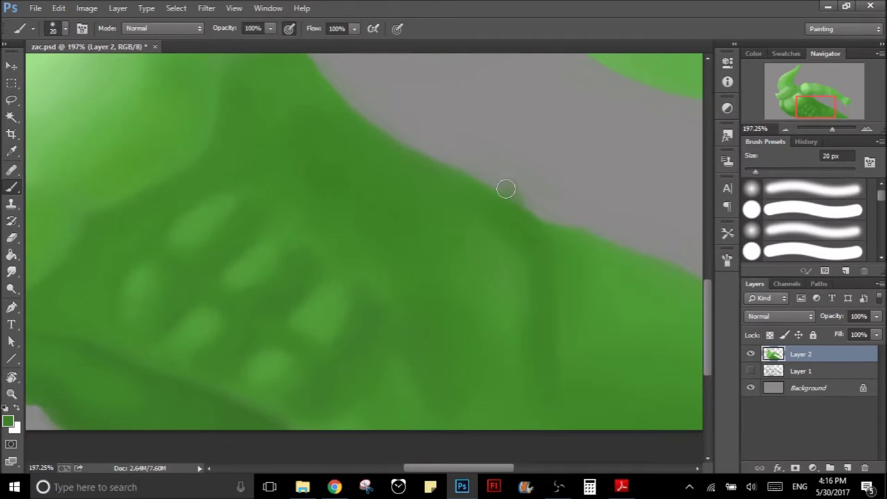
{"action": "left_click_drag", "start_coordinate": [506, 189], "coordinate": [480, 163]}
{"action": "left_click_drag", "start_coordinate": [534, 204], "coordinate": [509, 191]}
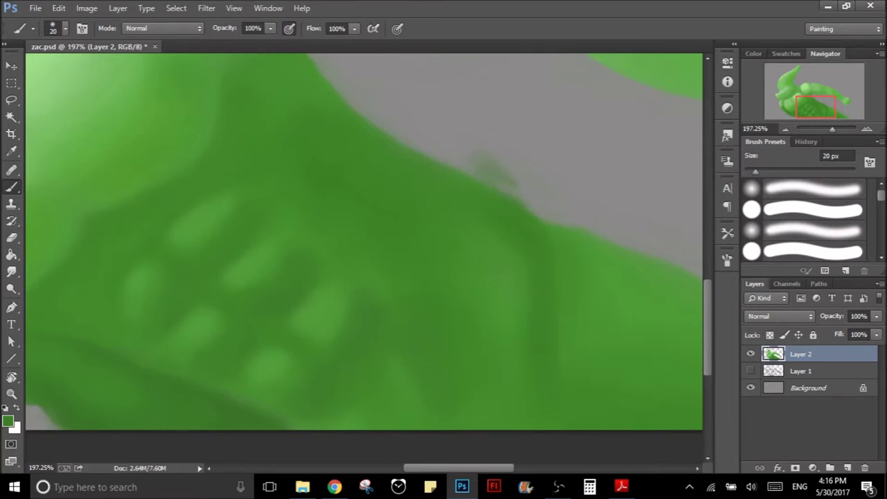
- Undo the edge smudges and trim the torso edge with background grey using a 25 px brush
{"action": "key", "text": "ctrl+alt+z"}
{"action": "key", "text": "ctrl+alt+z"}
{"action": "mouse_move", "coordinate": [537, 210]}
{"action": "left_mouse_down"}
{"action": "mouse_move", "coordinate": [556, 229]}
{"action": "mouse_move", "coordinate": [608, 233]}
{"action": "left_mouse_up"}
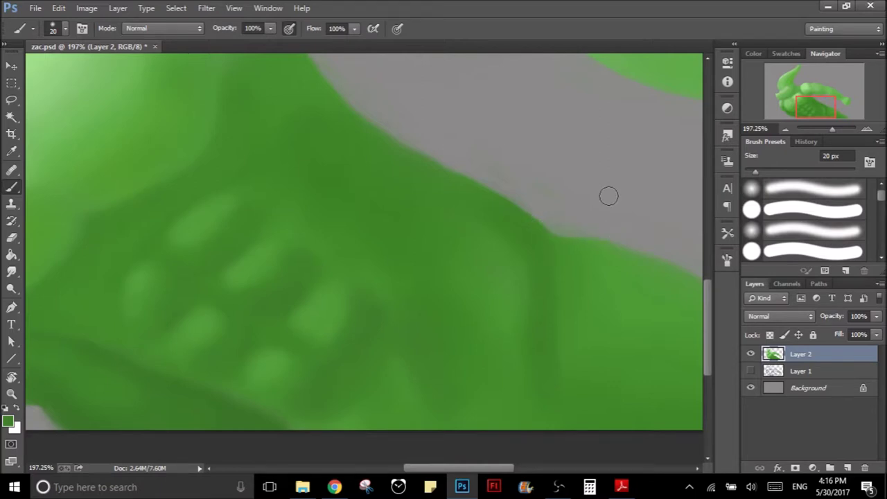
{"action": "key", "text": "bracketright"}
{"action": "key", "text": "bracketright"}
{"action": "key", "text": "bracketright"}
{"action": "key", "text": "bracketright"}
{"action": "left_click_drag", "start_coordinate": [555, 349], "coordinate": [454, 194]}
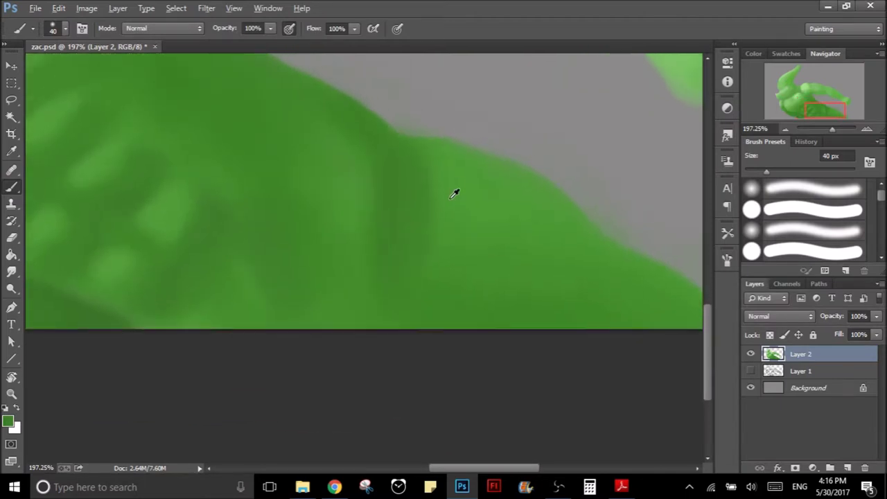
{"action": "left_click", "coordinate": [8, 421]}
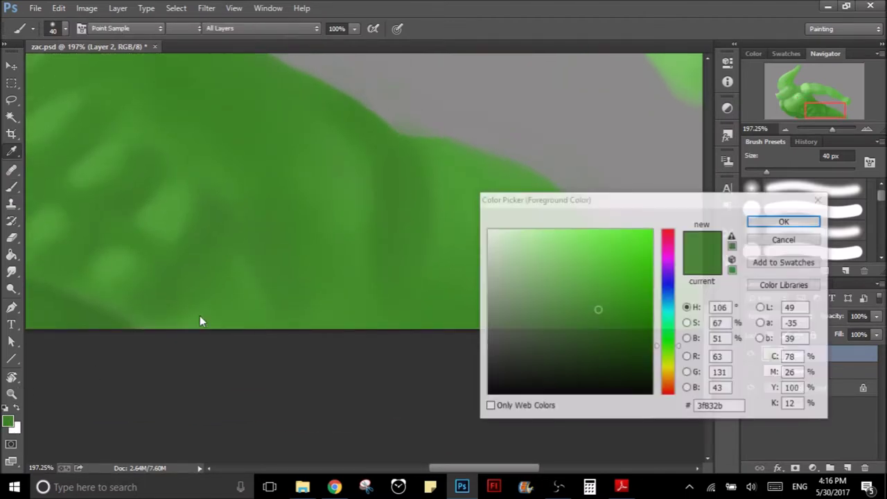
- Choose a slightly different green and paint a darker line down from the edge at 15 px
{"action": "left_click", "coordinate": [587, 296]}
{"action": "left_click", "coordinate": [780, 223]}
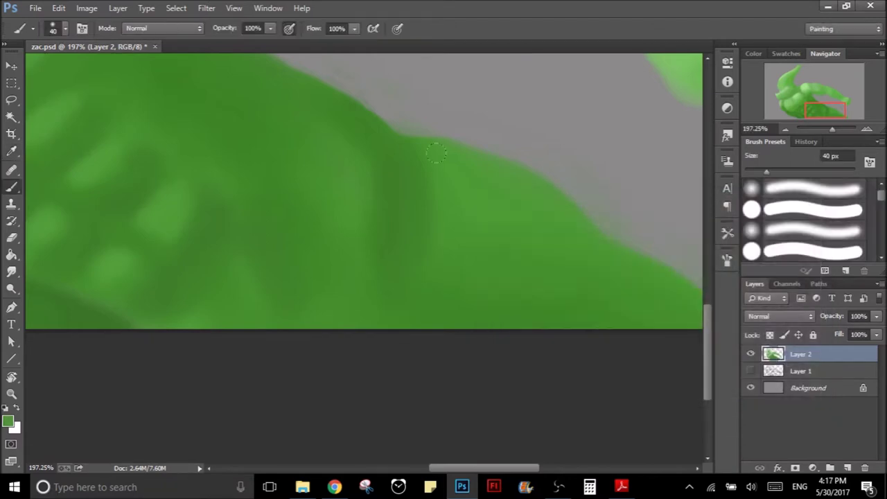
{"action": "key", "text": "bracketleft"}
{"action": "key", "text": "bracketleft"}
{"action": "key", "text": "bracketleft"}
{"action": "key", "text": "bracketleft"}
{"action": "key", "text": "bracketleft"}
{"action": "left_click_drag", "start_coordinate": [396, 147], "coordinate": [398, 241]}
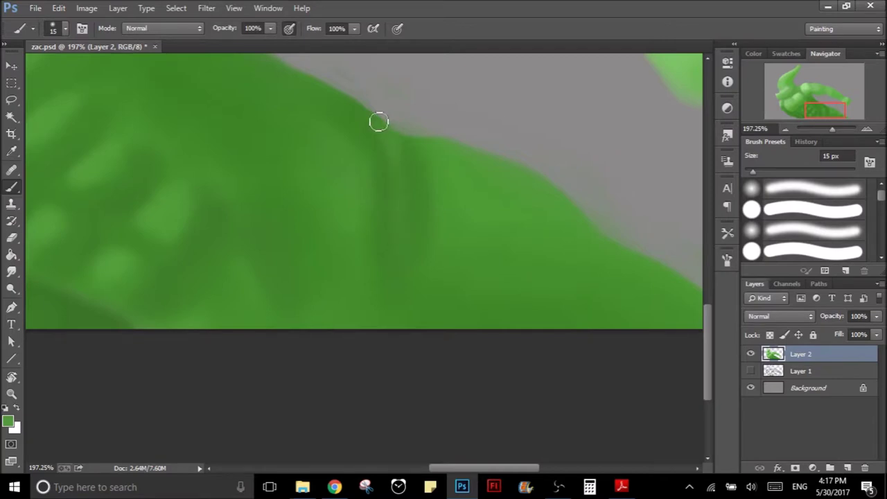
- Fit the creature on screen, zoom into the belly and arm, and enlarge the brush to 40 px
{"action": "key", "text": "z"}
{"action": "key", "text": "ctrl+0"}
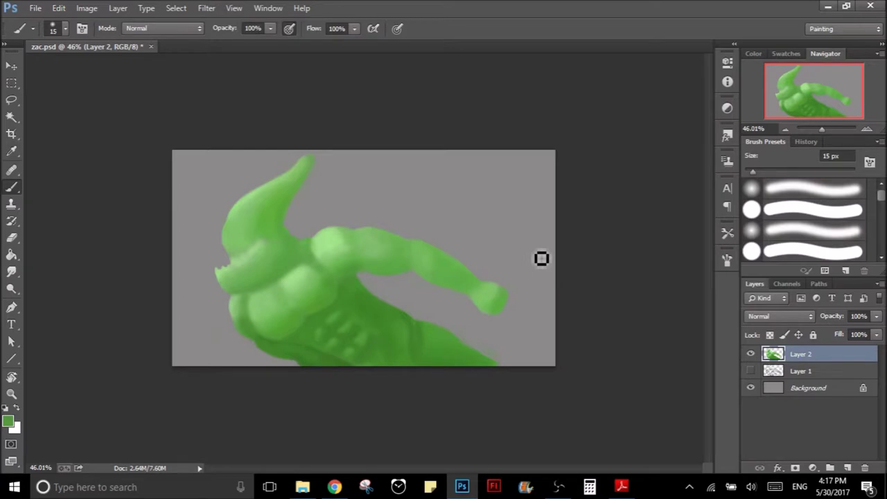
{"action": "key", "text": "z"}
{"action": "mouse_move", "coordinate": [400, 323]}
{"action": "left_mouse_down"}
{"action": "mouse_move", "coordinate": [444, 321]}
{"action": "mouse_move", "coordinate": [406, 290]}
{"action": "mouse_move", "coordinate": [386, 251]}
{"action": "left_mouse_up"}
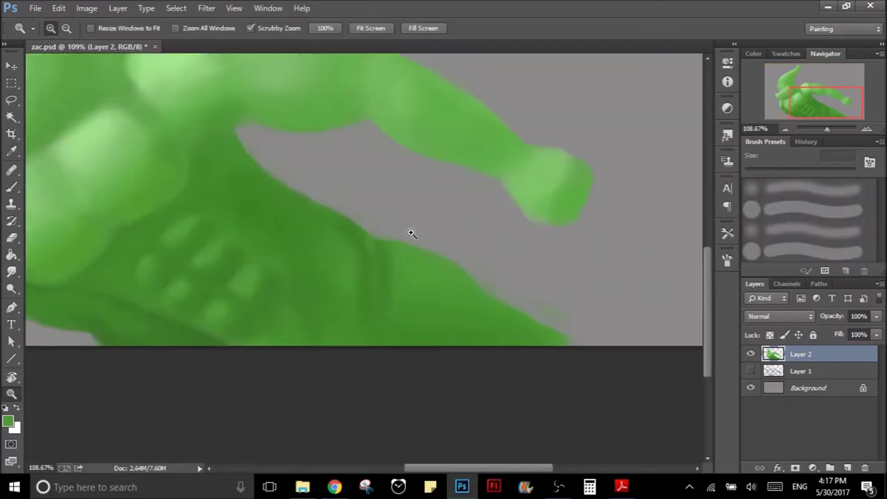
{"action": "key", "text": "b"}
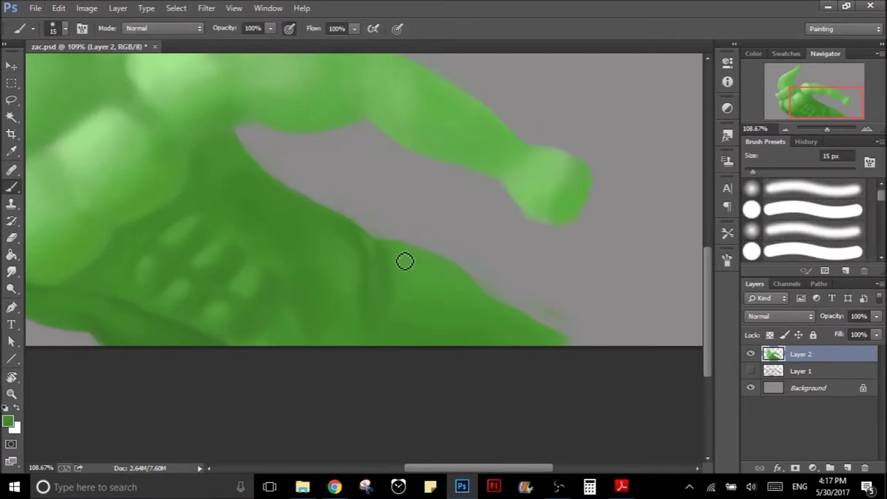
{"action": "key", "text": "bracketright"}
{"action": "key", "text": "bracketright"}
{"action": "key", "text": "bracketright"}
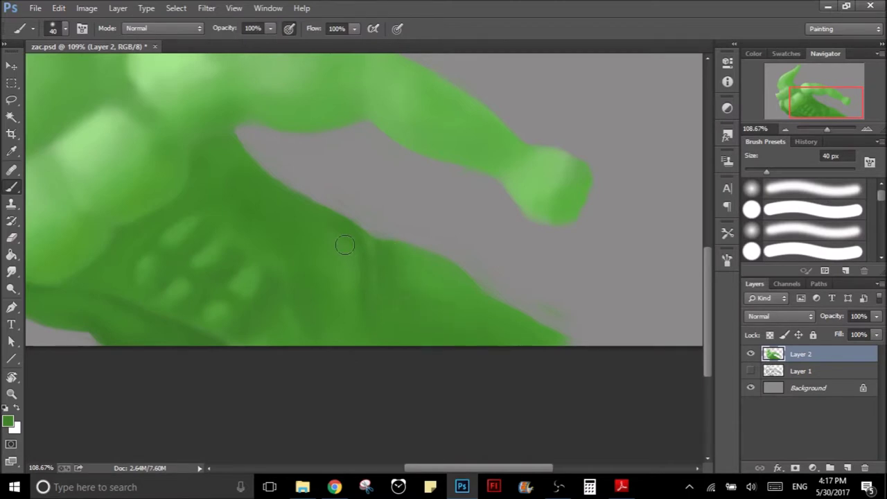
- Zoom into the belly, then back out to 70.7% to see the whole creature
{"action": "key", "text": "super"}
{"action": "key", "text": "super"}
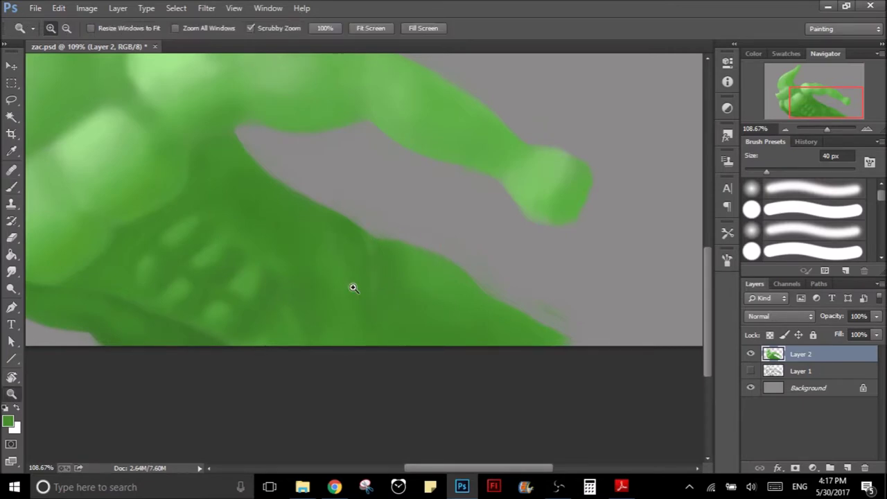
{"action": "left_click", "coordinate": [353, 287]}
{"action": "left_click", "coordinate": [330, 246]}
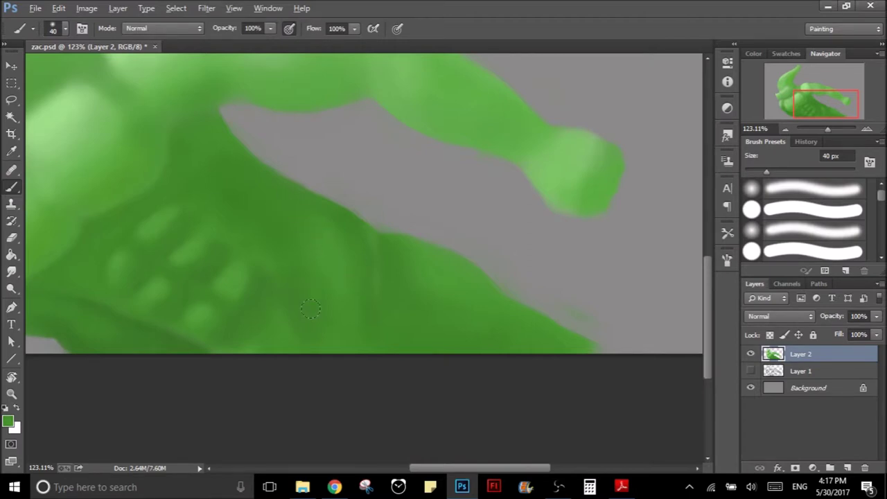
{"action": "key", "text": "z"}
{"action": "mouse_move", "coordinate": [386, 307]}
{"action": "left_mouse_down"}
{"action": "mouse_move", "coordinate": [322, 347]}
{"action": "mouse_move", "coordinate": [298, 350]}
{"action": "left_mouse_up"}
{"action": "key", "text": "b"}
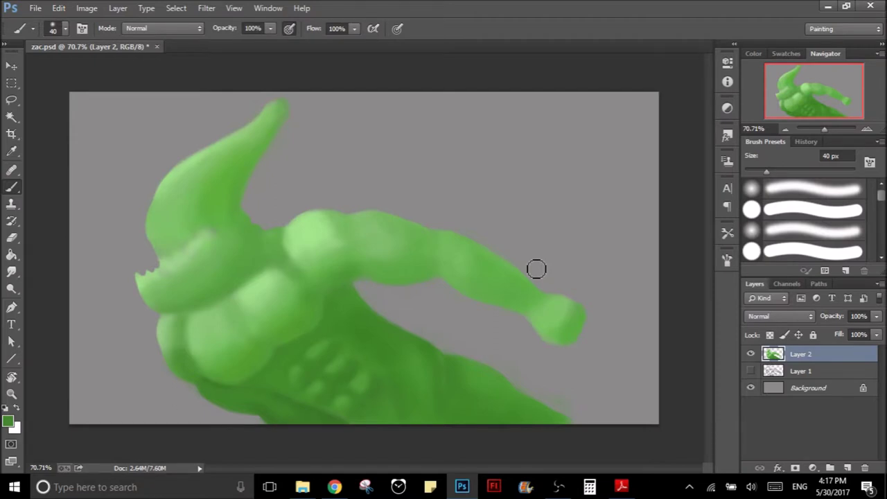
- Zoom to 174%, extend green along the torso's bottom edge under the arm, and pan to the abdomen
{"action": "key", "text": "z"}
{"action": "left_click_drag", "start_coordinate": [364, 367], "coordinate": [390, 351]}
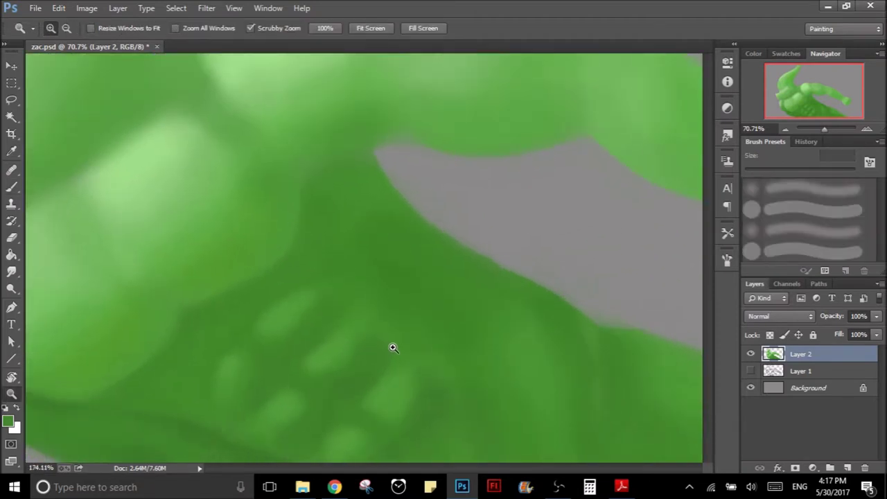
{"action": "key", "text": "b"}
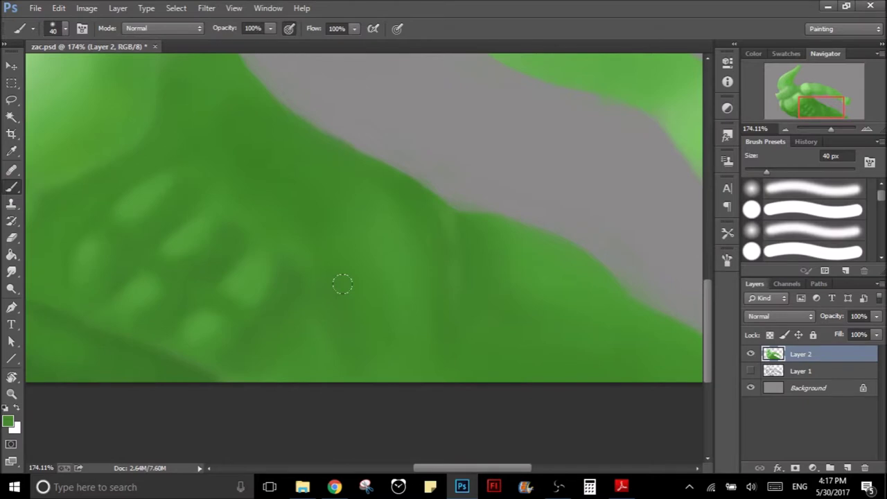
{"action": "scroll", "coordinate": [325, 292], "scroll_direction": "down", "scroll_amount": 2}
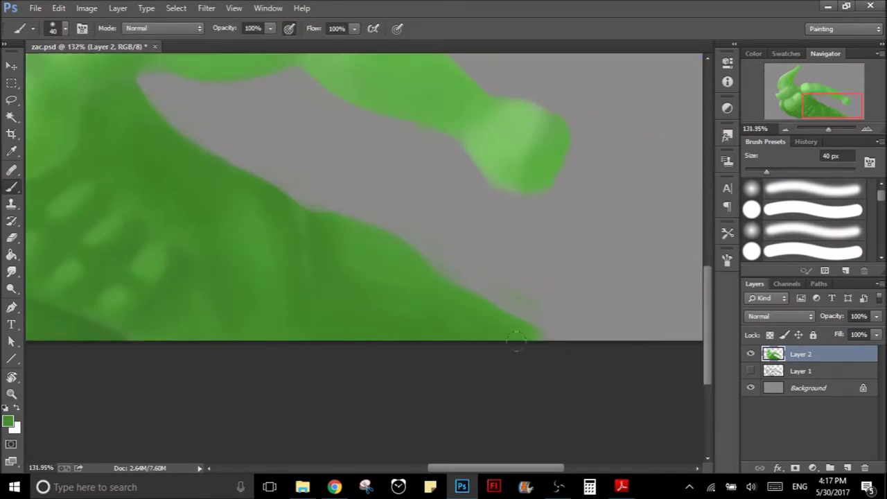
{"action": "left_click_drag", "start_coordinate": [550, 354], "coordinate": [574, 348]}
{"action": "mouse_move", "coordinate": [261, 258]}
{"action": "left_mouse_down"}
{"action": "mouse_move", "coordinate": [394, 270]}
{"action": "mouse_move", "coordinate": [388, 252]}
{"action": "left_mouse_up"}
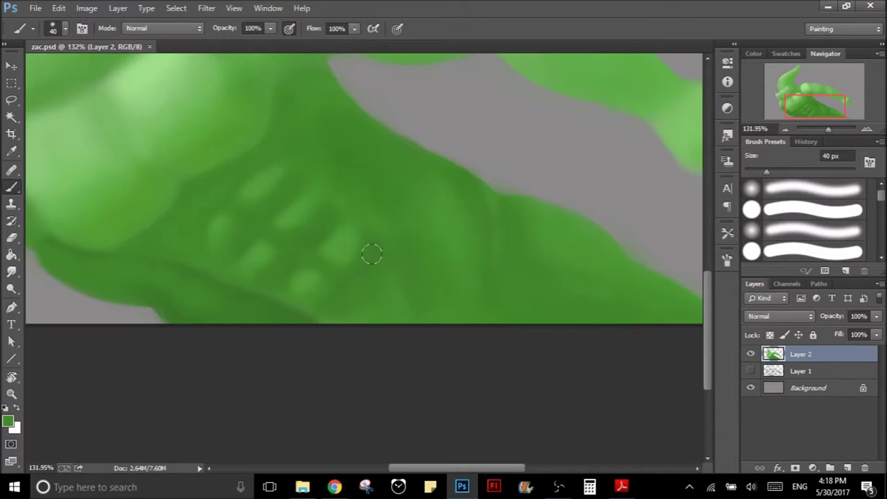
{"action": "mouse_move", "coordinate": [390, 247]}
{"action": "left_mouse_down"}
{"action": "mouse_move", "coordinate": [508, 323]}
{"action": "mouse_move", "coordinate": [374, 296]}
{"action": "left_mouse_up"}
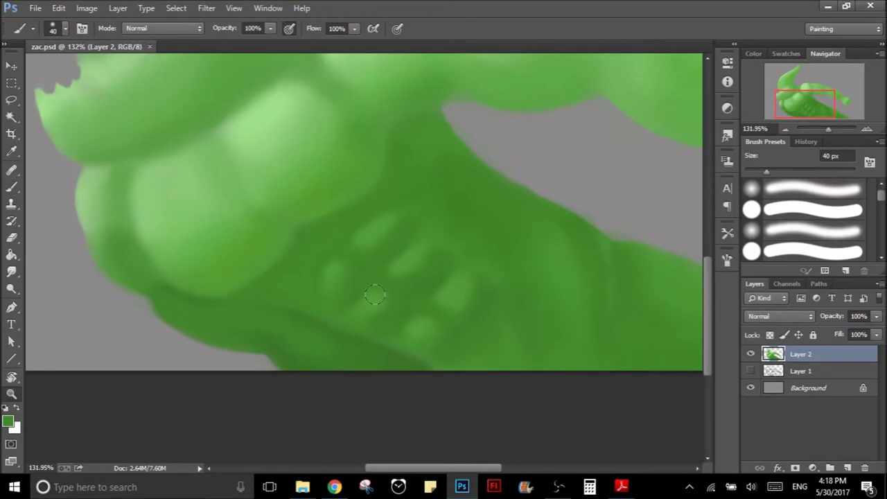
{"action": "left_click", "coordinate": [374, 296], "text": "ctrl"}
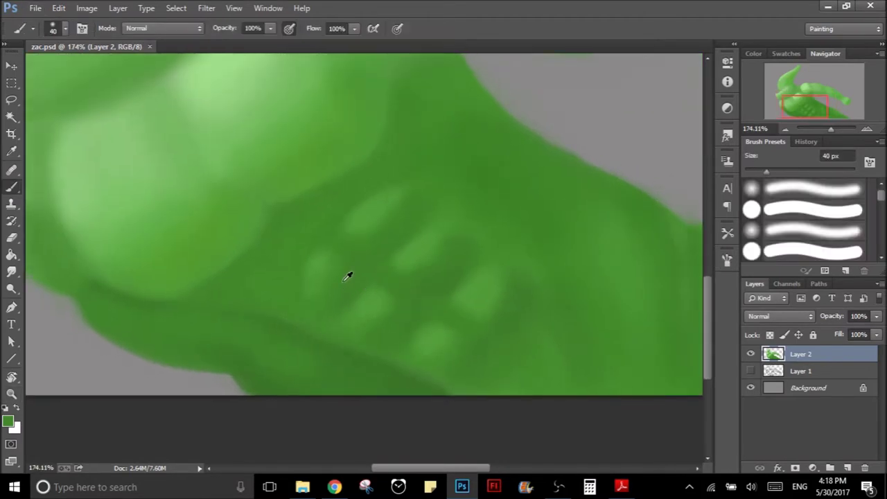
- Set the foreground colour to the yellower green 51872d (hue 96)
{"action": "left_click", "coordinate": [7, 421]}
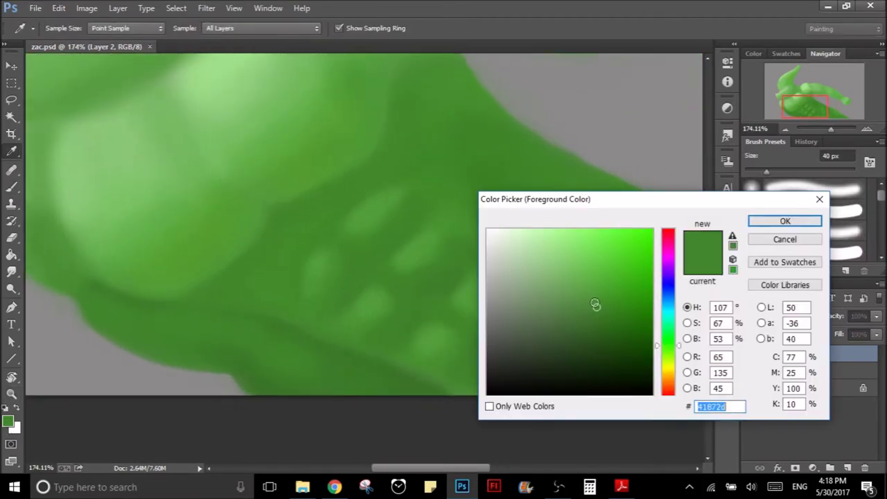
{"action": "left_click_drag", "start_coordinate": [678, 346], "coordinate": [678, 352]}
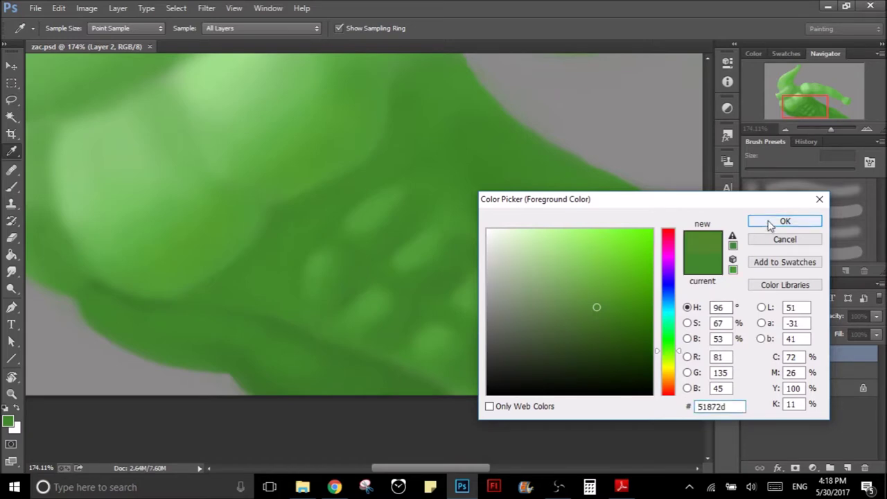
{"action": "left_click", "coordinate": [784, 221]}
- Dab 30 px shading between the abdominal muscles, then zoom out to the whole creature
{"action": "left_click_drag", "start_coordinate": [348, 276], "coordinate": [341, 279]}
{"action": "key", "text": "bracketright"}
{"action": "left_click", "coordinate": [399, 206]}
{"action": "left_click", "coordinate": [452, 252]}
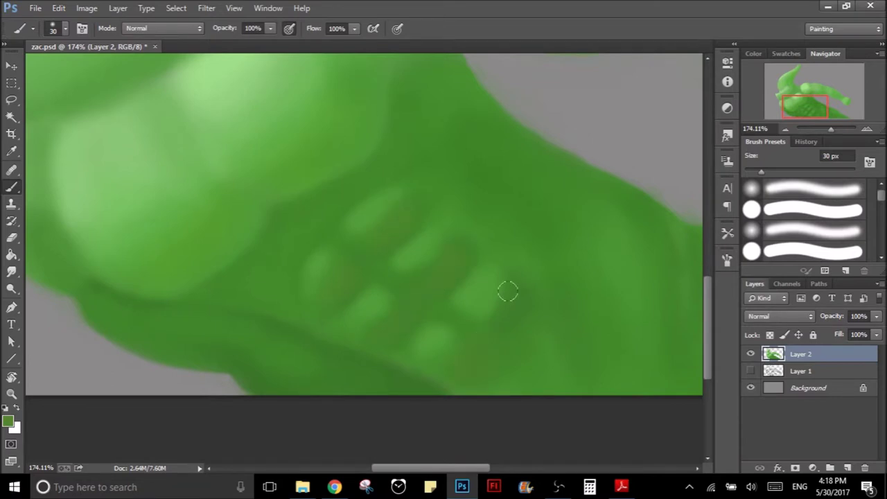
{"action": "key", "text": "z"}
{"action": "key", "text": "ctrl+1"}
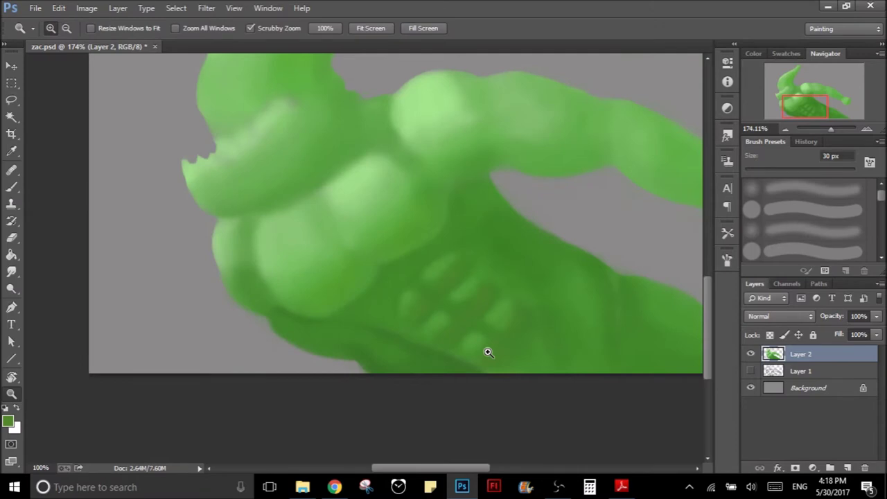
{"action": "left_click_drag", "start_coordinate": [488, 353], "coordinate": [481, 232]}
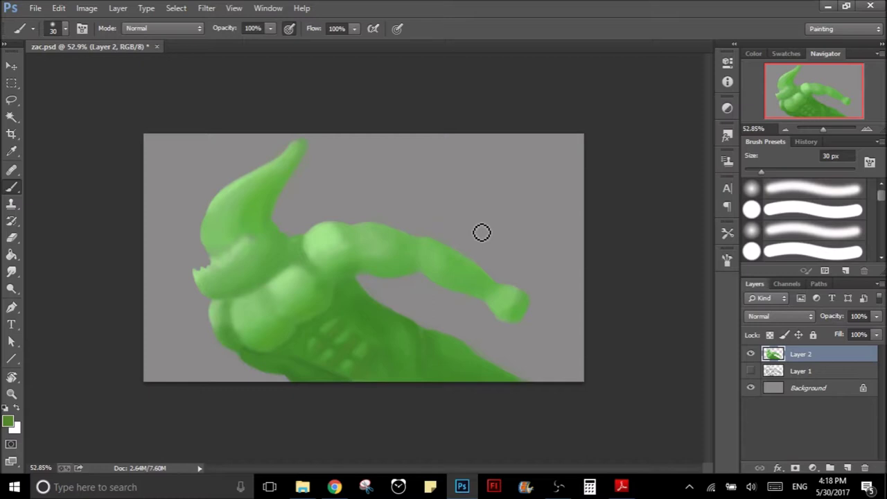
- At 169% zoom, darken the chest's lower-left edge with dark green, then zoom out to 62%
{"action": "key", "text": "ctrl+space"}
{"action": "left_click_drag", "start_coordinate": [269, 340], "coordinate": [312, 325]}
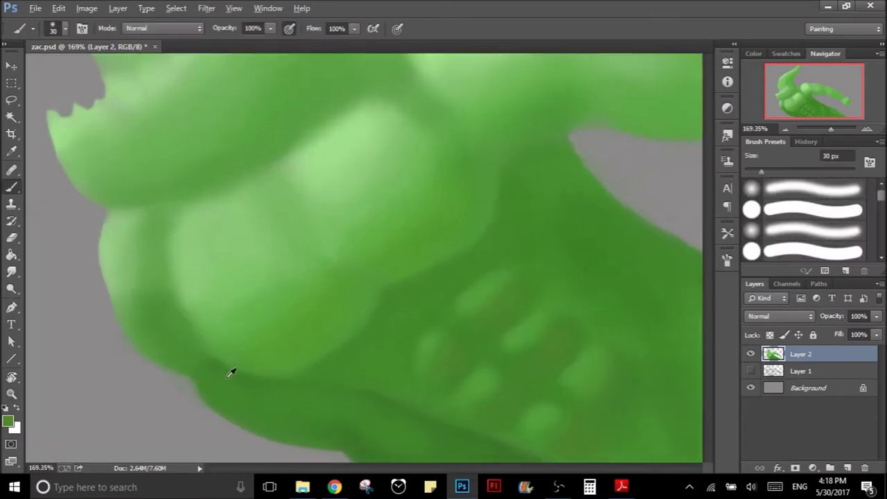
{"action": "mouse_move", "coordinate": [232, 373]}
{"action": "left_mouse_down"}
{"action": "mouse_move", "coordinate": [183, 348]}
{"action": "mouse_move", "coordinate": [159, 356]}
{"action": "mouse_move", "coordinate": [170, 317]}
{"action": "mouse_move", "coordinate": [162, 320]}
{"action": "mouse_move", "coordinate": [289, 407]}
{"action": "mouse_move", "coordinate": [337, 396]}
{"action": "mouse_move", "coordinate": [327, 396]}
{"action": "mouse_move", "coordinate": [353, 440]}
{"action": "left_mouse_up"}
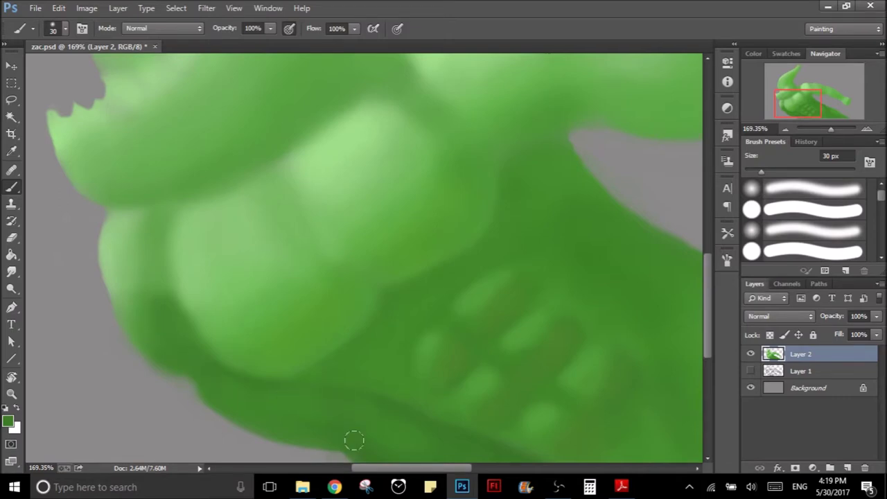
{"action": "scroll", "coordinate": [448, 388], "scroll_direction": "down", "scroll_amount": 3}
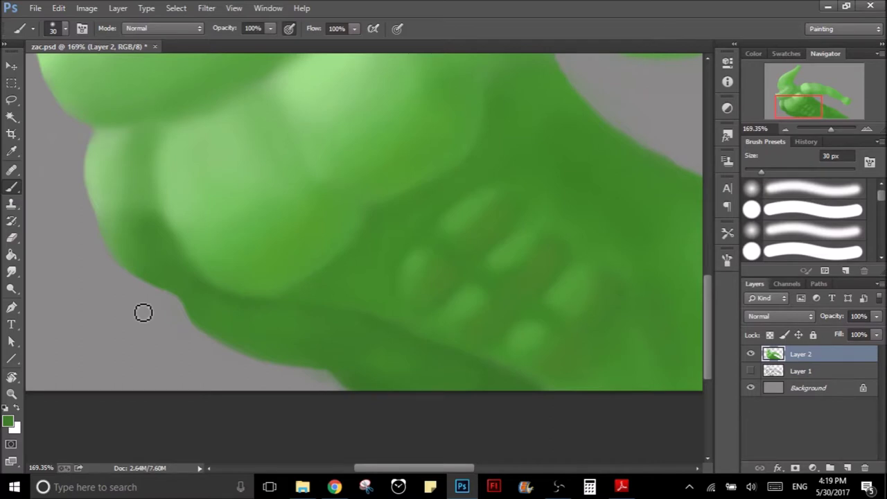
{"action": "scroll", "coordinate": [362, 321], "scroll_direction": "up", "scroll_amount": 3}
{"action": "scroll", "coordinate": [384, 319], "scroll_direction": "left", "scroll_amount": 3}
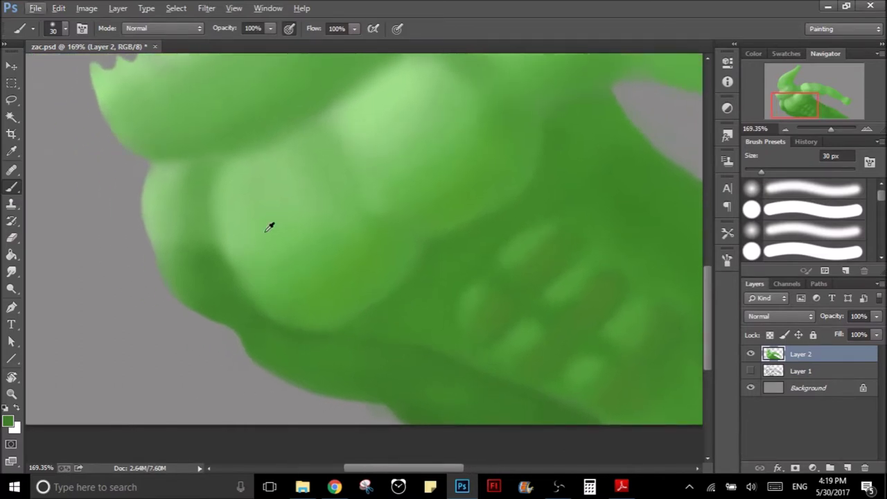
{"action": "left_click", "coordinate": [309, 318], "text": "alt"}
{"action": "left_click_drag", "start_coordinate": [330, 286], "coordinate": [341, 326]}
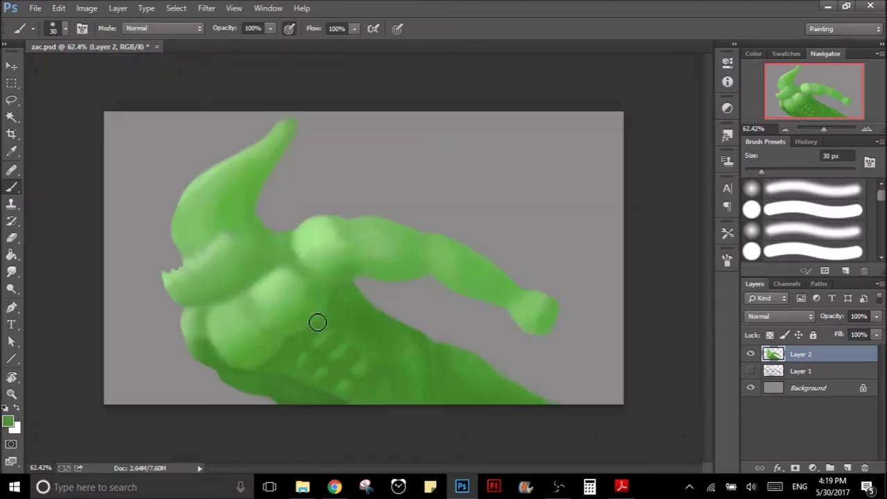
- Zoom in on the shoulder and chest and sample several greens from the shoulder and upper arm
{"action": "key", "text": "z"}
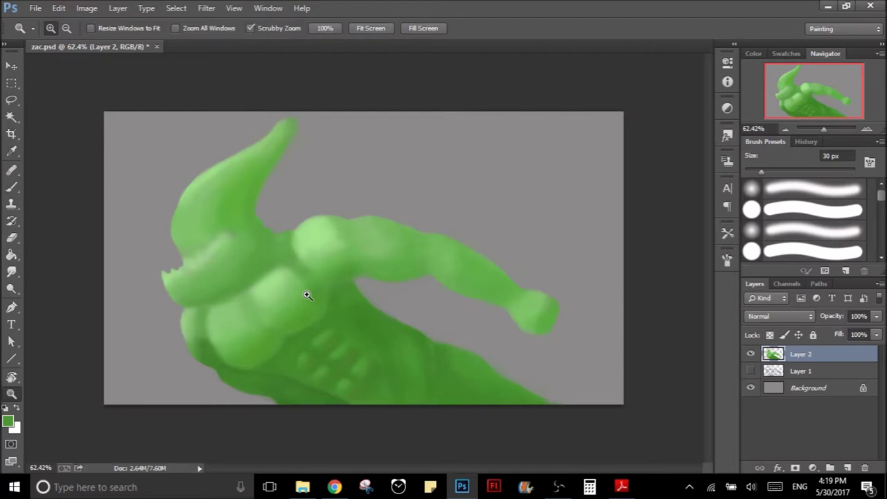
{"action": "left_click_drag", "start_coordinate": [307, 296], "coordinate": [348, 273]}
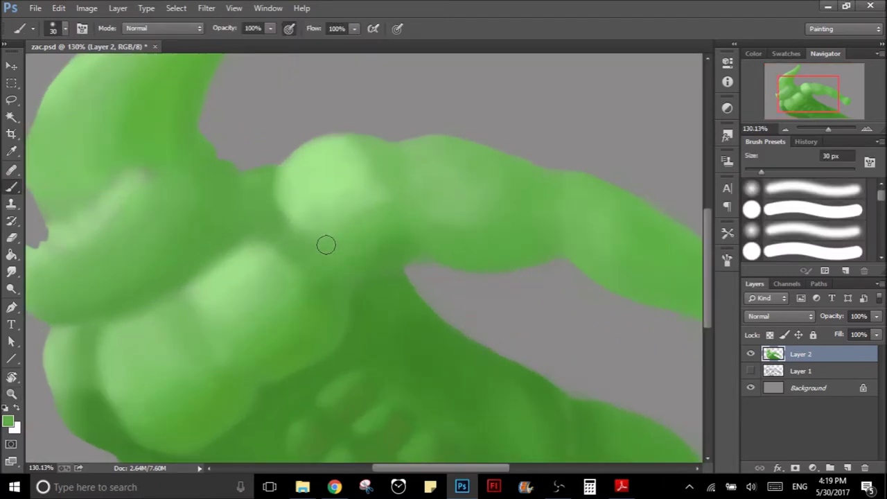
{"action": "left_click", "coordinate": [378, 254], "text": "alt"}
{"action": "left_click", "coordinate": [293, 221], "text": "alt"}
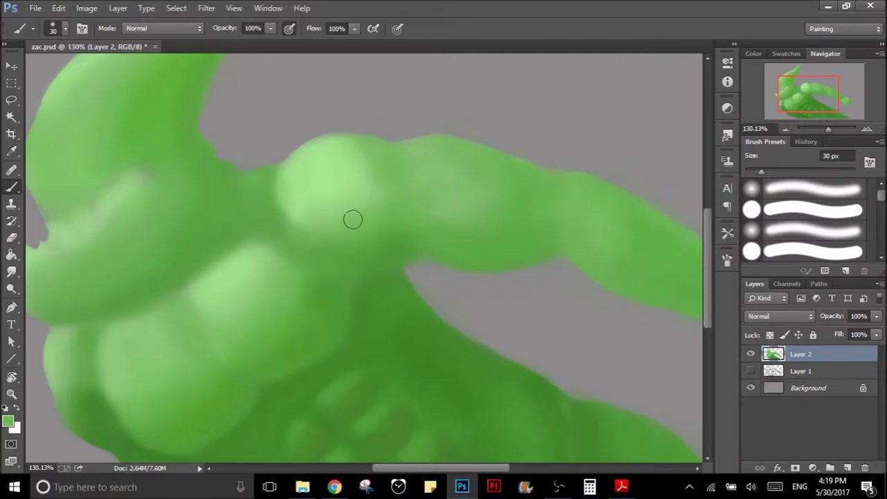
{"action": "left_click", "coordinate": [436, 193], "text": "alt"}
{"action": "left_click", "coordinate": [369, 153], "text": "alt"}
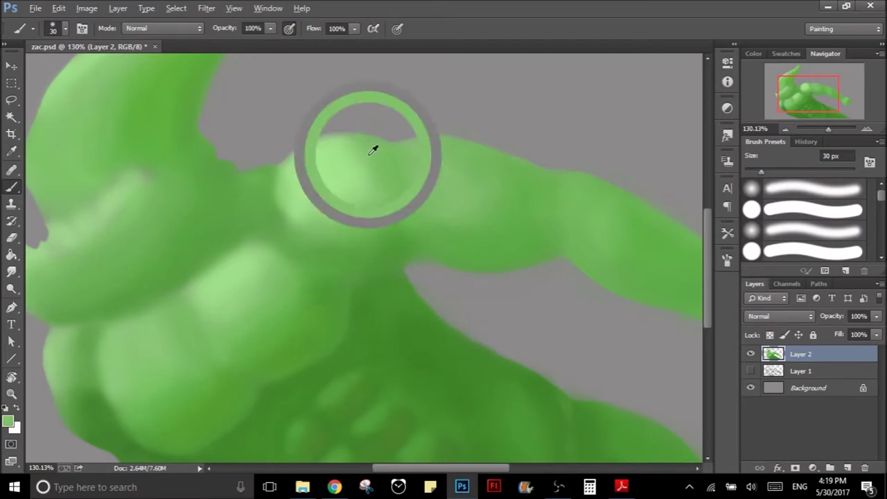
- Set the foreground to light green 85ce55 and paint a highlight on the arm with a 50 px brush
{"action": "left_click", "coordinate": [9, 422]}
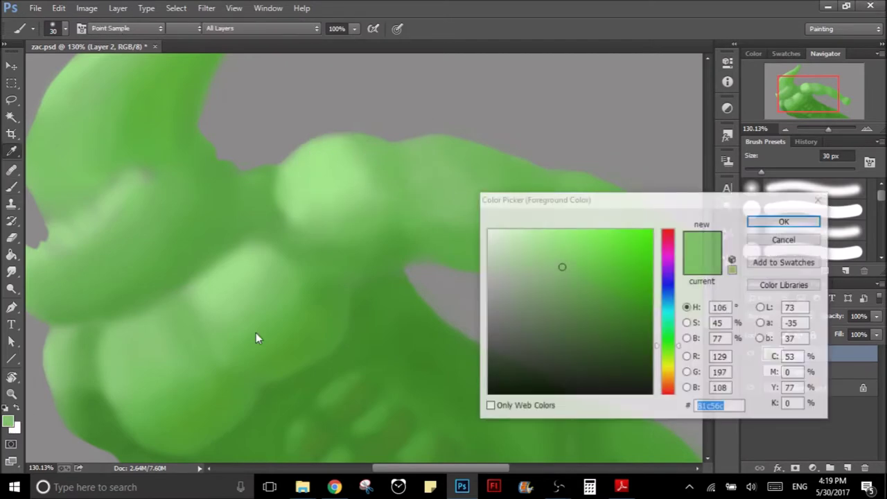
{"action": "left_click", "coordinate": [582, 257]}
{"action": "left_click_drag", "start_coordinate": [669, 347], "coordinate": [681, 355]}
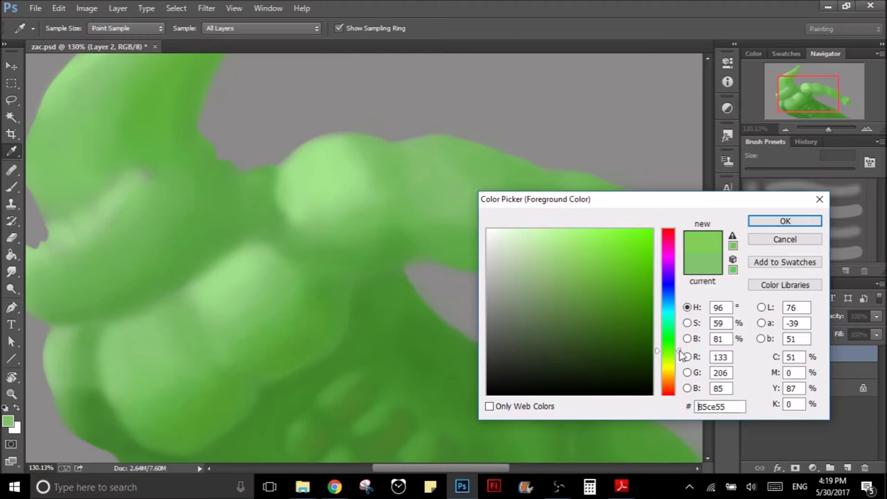
{"action": "left_click", "coordinate": [762, 222]}
{"action": "key", "text": "bracketright"}
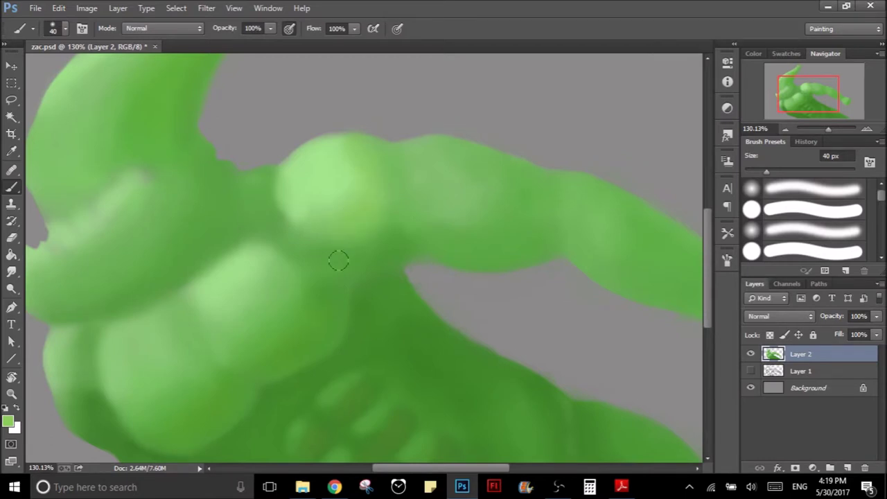
{"action": "key", "text": "bracketright"}
{"action": "left_click_drag", "start_coordinate": [488, 196], "coordinate": [512, 253]}
- Zoom out, then back in on the arm, and sample a darker green from it
{"action": "key", "text": "ctrl+minus"}
{"action": "left_click", "coordinate": [368, 242]}
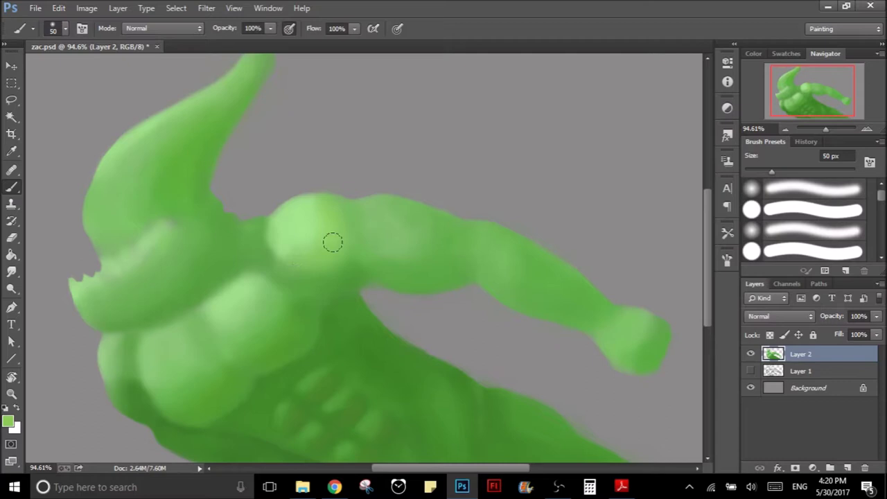
{"action": "scroll", "coordinate": [444, 240], "scroll_direction": "down", "scroll_amount": 3}
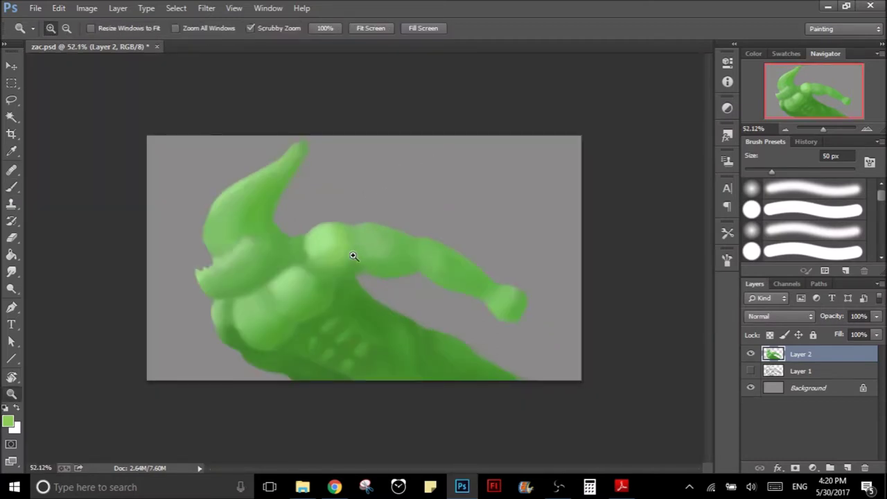
{"action": "left_click_drag", "start_coordinate": [360, 254], "coordinate": [396, 238]}
{"action": "left_click", "coordinate": [290, 230], "text": "alt"}
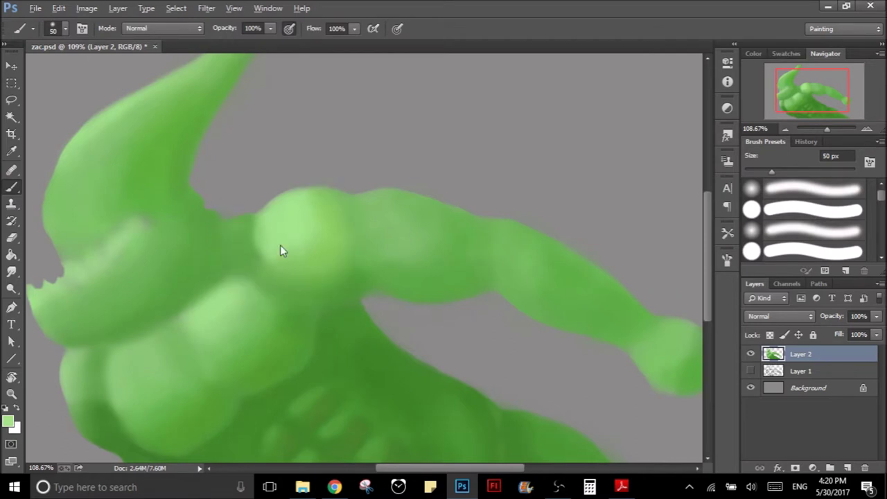
{"action": "left_click", "coordinate": [457, 220], "text": "alt"}
- Zoom further into the arm, pan along it, then zoom out to the whole creature
{"action": "mouse_move", "coordinate": [432, 282]}
{"action": "left_mouse_down"}
{"action": "mouse_move", "coordinate": [466, 306]}
{"action": "mouse_move", "coordinate": [408, 273]}
{"action": "left_mouse_up"}
{"action": "left_click", "coordinate": [419, 274], "text": "alt"}
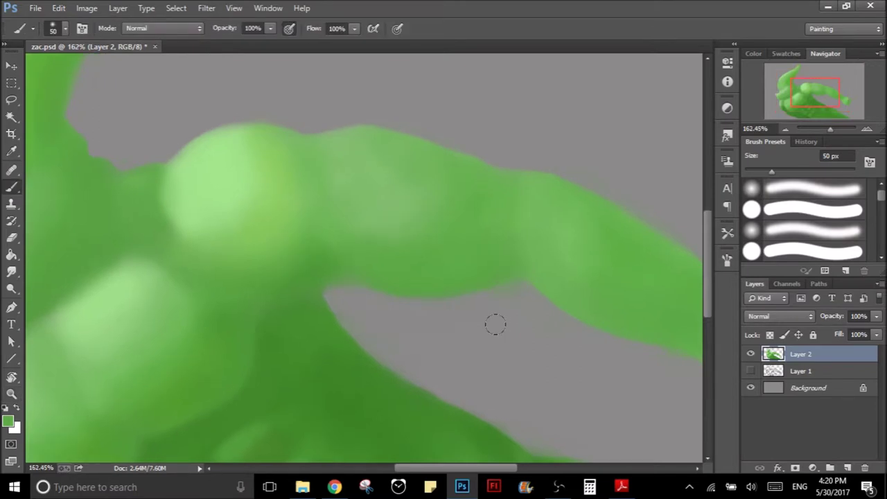
{"action": "left_click_drag", "start_coordinate": [499, 326], "coordinate": [411, 295]}
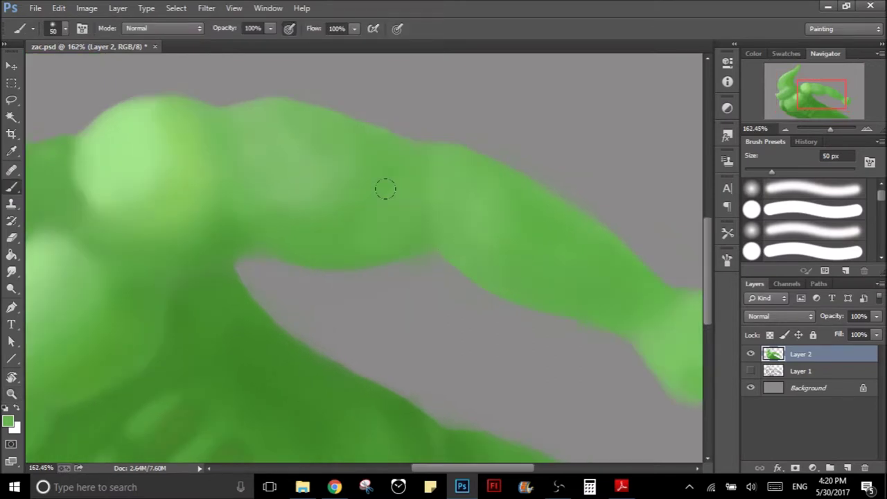
{"action": "key", "text": "z"}
{"action": "mouse_move", "coordinate": [463, 313]}
{"action": "left_mouse_down"}
{"action": "mouse_move", "coordinate": [434, 316]}
{"action": "mouse_move", "coordinate": [456, 299]}
{"action": "left_mouse_up"}
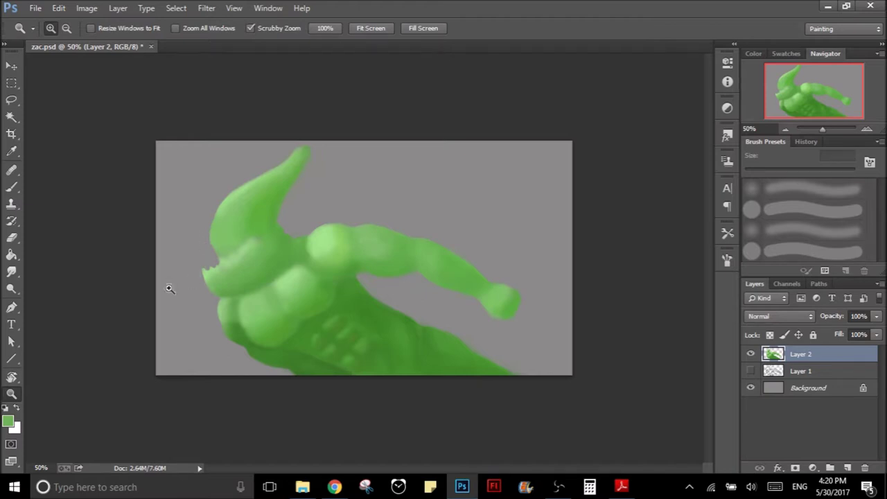
- Sample and adjust a chest green, then paint the lower-left chest edge with a 40 px brush
{"action": "mouse_move", "coordinate": [241, 293]}
{"action": "left_mouse_down"}
{"action": "mouse_move", "coordinate": [253, 291]}
{"action": "mouse_move", "coordinate": [277, 323]}
{"action": "left_mouse_up"}
{"action": "key", "text": "b"}
{"action": "left_click", "coordinate": [281, 331], "text": "alt"}
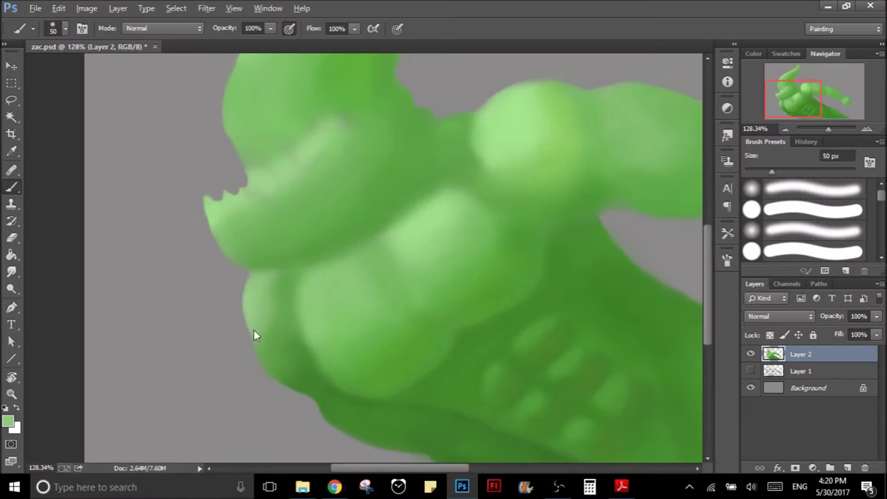
{"action": "left_click", "coordinate": [283, 291], "text": "alt"}
{"action": "left_click", "coordinate": [9, 421]}
{"action": "left_click", "coordinate": [582, 276]}
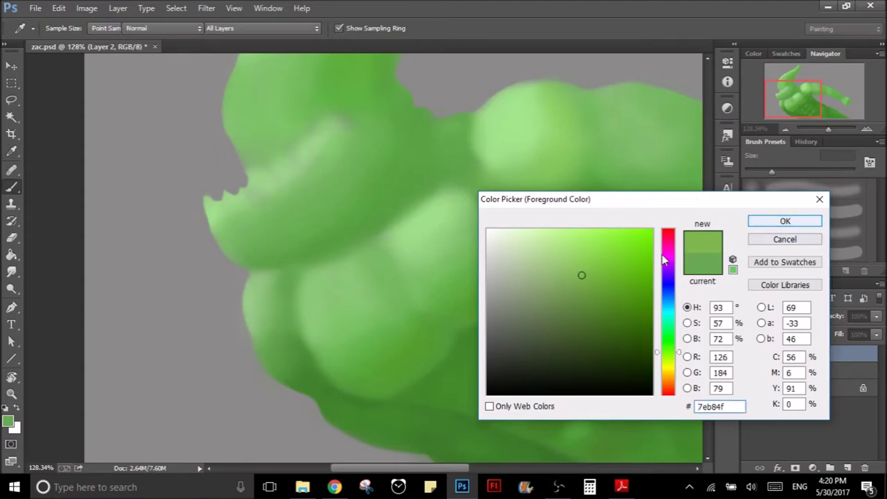
{"action": "left_click", "coordinate": [762, 222]}
{"action": "key", "text": "bracketleft"}
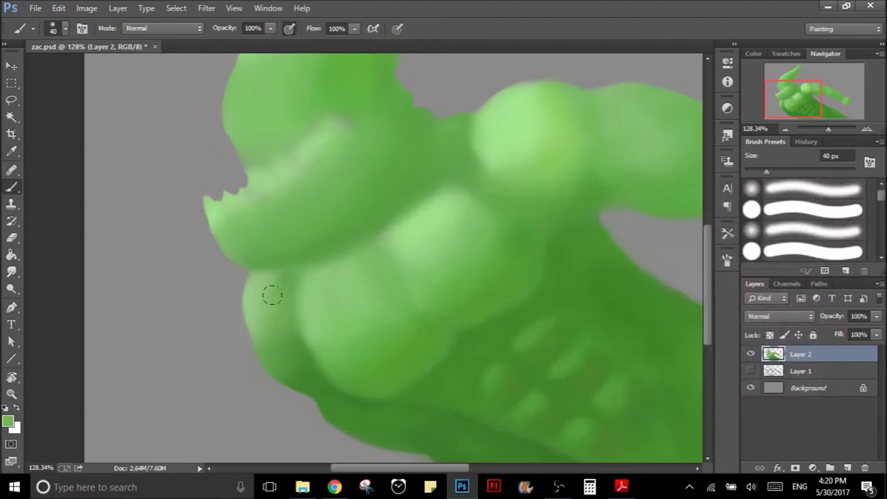
{"action": "mouse_move", "coordinate": [277, 293]}
{"action": "left_mouse_down"}
{"action": "mouse_move", "coordinate": [289, 396]}
{"action": "mouse_move", "coordinate": [262, 350]}
{"action": "left_mouse_up"}
- Adjust to a hue-shifted darker green, fill the grey notch on the lower-left chest, then zoom out
{"action": "left_click", "coordinate": [8, 421]}
{"action": "left_click", "coordinate": [600, 295]}
{"action": "left_click", "coordinate": [679, 354]}
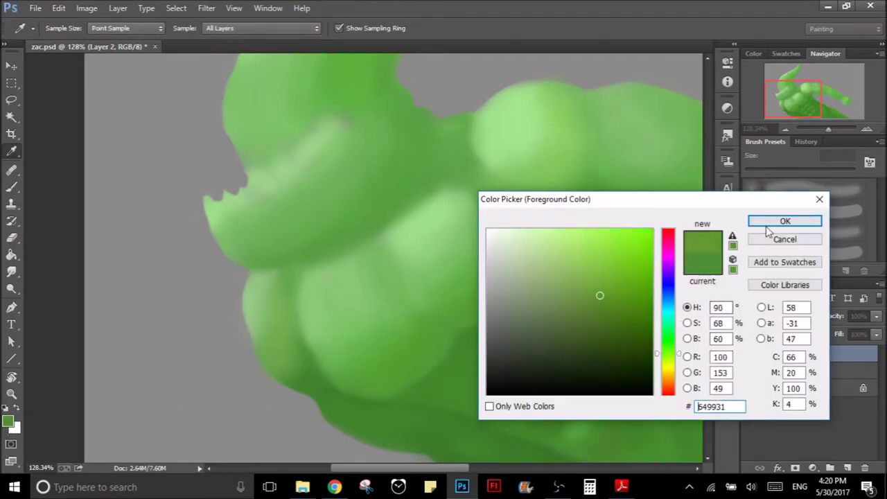
{"action": "left_click", "coordinate": [785, 220]}
{"action": "left_click_drag", "start_coordinate": [292, 371], "coordinate": [305, 380]}
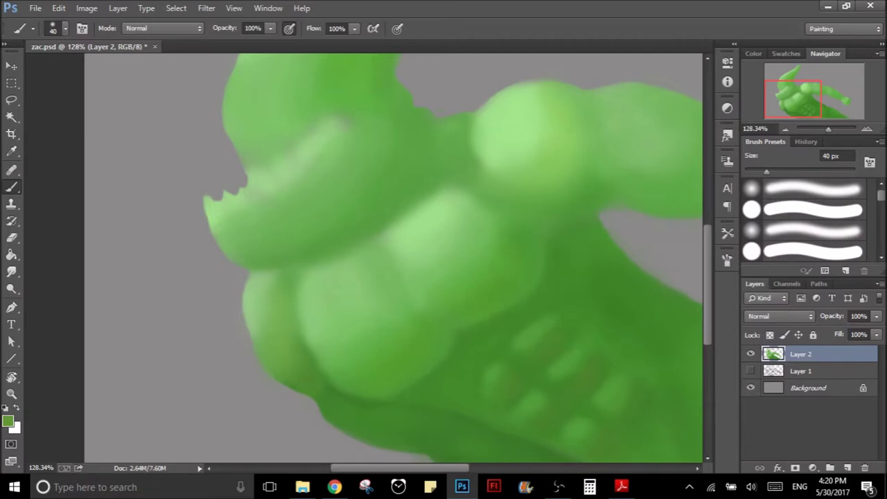
{"action": "key", "text": "z"}
{"action": "left_click_drag", "start_coordinate": [428, 361], "coordinate": [372, 325]}
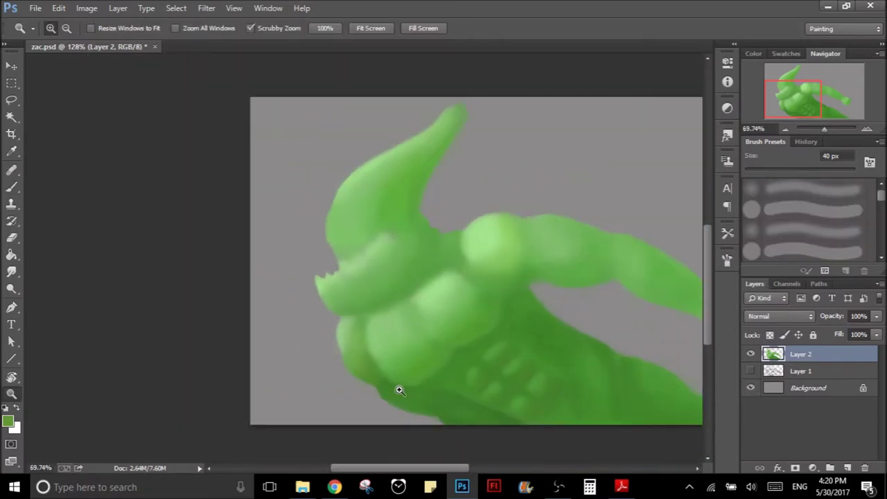
{"action": "key", "text": "b"}
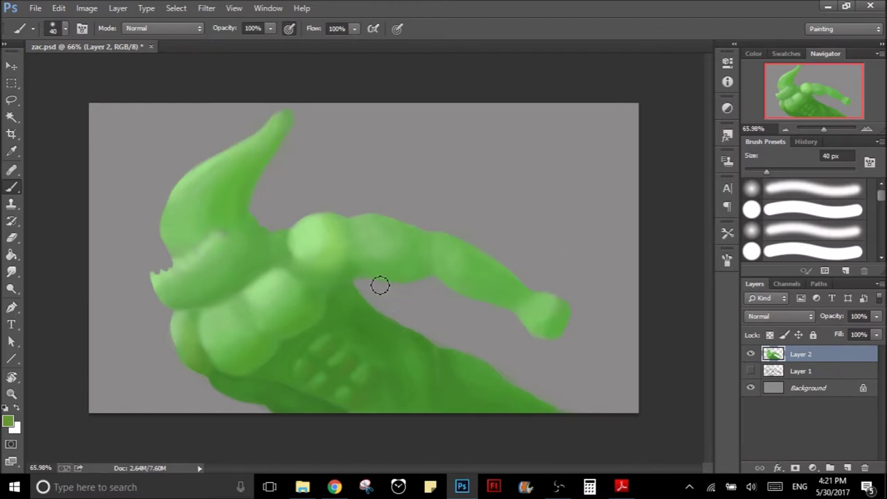
- Zoom in below the shoulder and cover the grey edge there with a 10 px brush
{"action": "left_click_drag", "start_coordinate": [364, 314], "coordinate": [381, 293]}
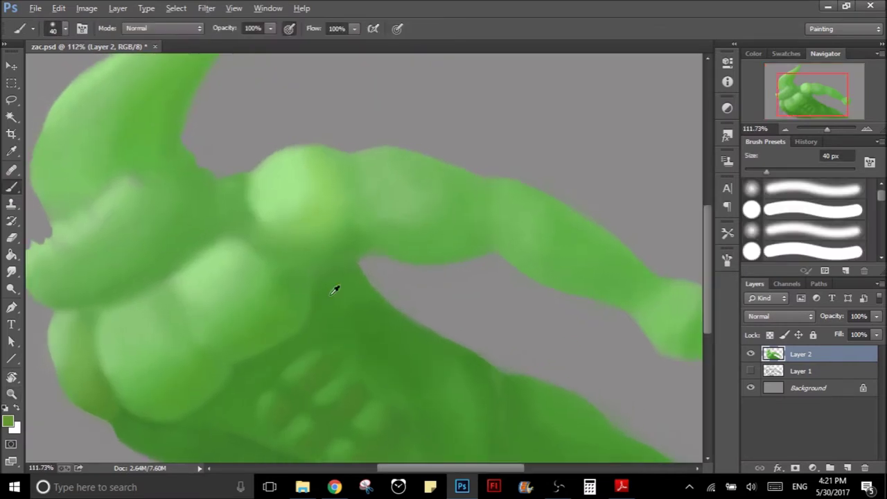
{"action": "left_click_drag", "start_coordinate": [348, 289], "coordinate": [328, 259]}
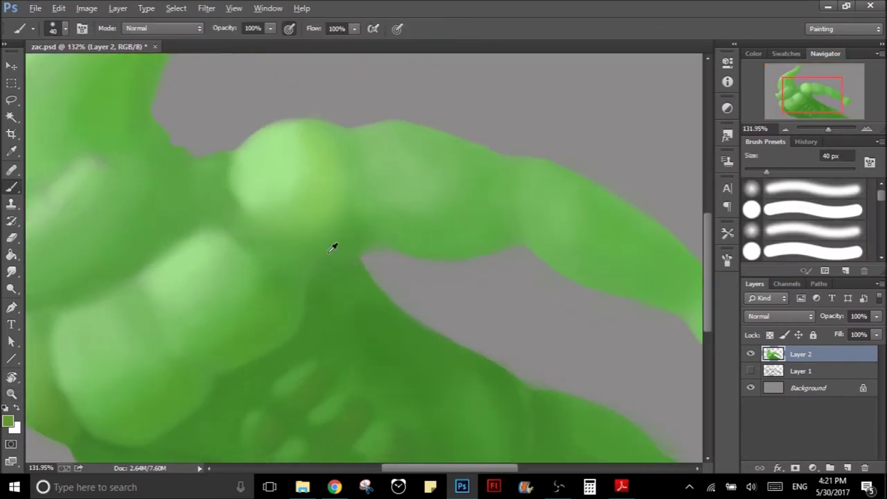
{"action": "key", "text": "bracketleft"}
{"action": "key", "text": "bracketleft"}
{"action": "key", "text": "bracketleft"}
{"action": "left_click_drag", "start_coordinate": [339, 273], "coordinate": [363, 267]}
{"action": "left_click", "coordinate": [347, 252], "text": "alt"}
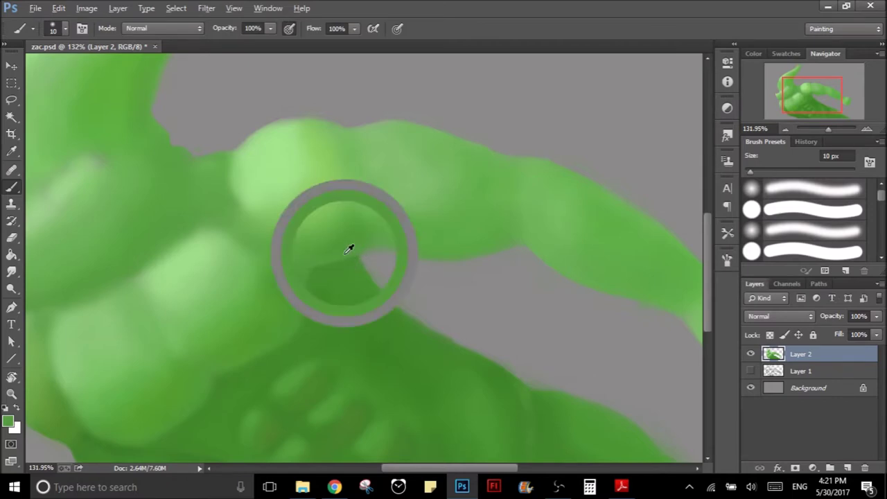
- Reframe the view and fill the grey notch between the horn and shoulder
{"action": "key", "text": "z"}
{"action": "left_click_drag", "start_coordinate": [352, 291], "coordinate": [254, 337]}
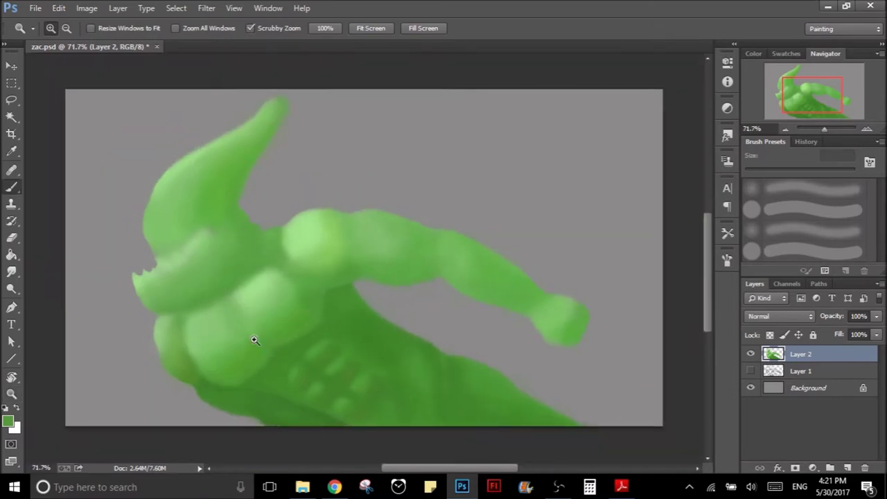
{"action": "key", "text": "b"}
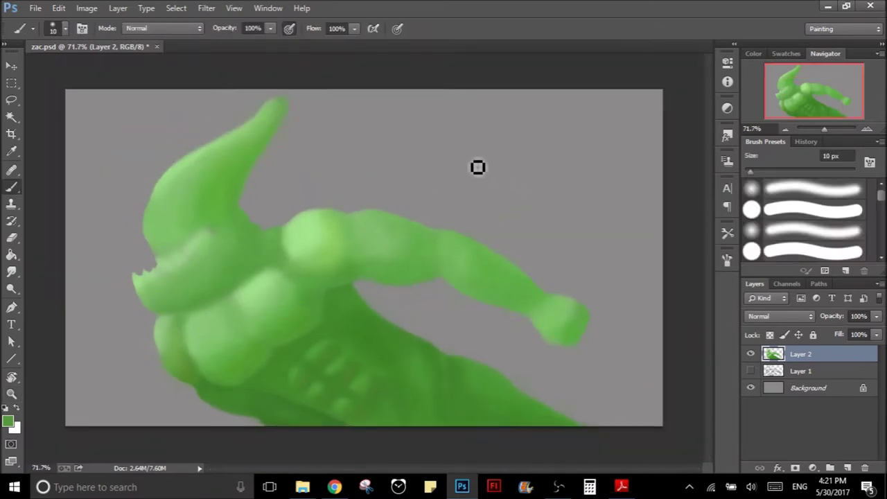
{"action": "key", "text": "z"}
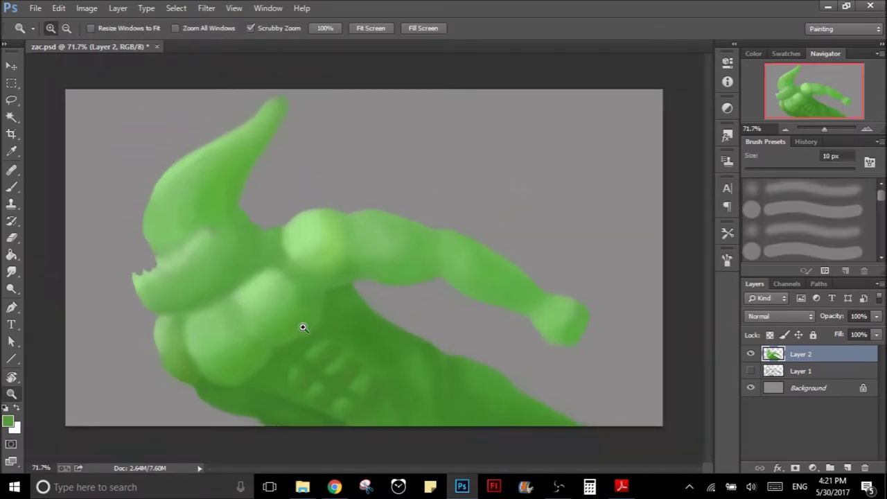
{"action": "left_click_drag", "start_coordinate": [301, 326], "coordinate": [349, 289]}
{"action": "key", "text": "b"}
{"action": "mouse_move", "coordinate": [267, 187]}
{"action": "left_mouse_down"}
{"action": "mouse_move", "coordinate": [228, 176]}
{"action": "mouse_move", "coordinate": [221, 184]}
{"action": "mouse_move", "coordinate": [224, 164]}
{"action": "mouse_move", "coordinate": [234, 202]}
{"action": "left_mouse_up"}
- Set the brush to 25 px and sample greens near the shoulder and chest
{"action": "key", "text": "bracketright"}
{"action": "key", "text": "bracketright"}
{"action": "key", "text": "bracketright"}
{"action": "left_click", "coordinate": [216, 168], "text": "alt"}
{"action": "left_click", "coordinate": [232, 191], "text": "alt"}
{"action": "scroll", "coordinate": [169, 301], "scroll_direction": "up", "scroll_amount": 2, "text": "alt"}
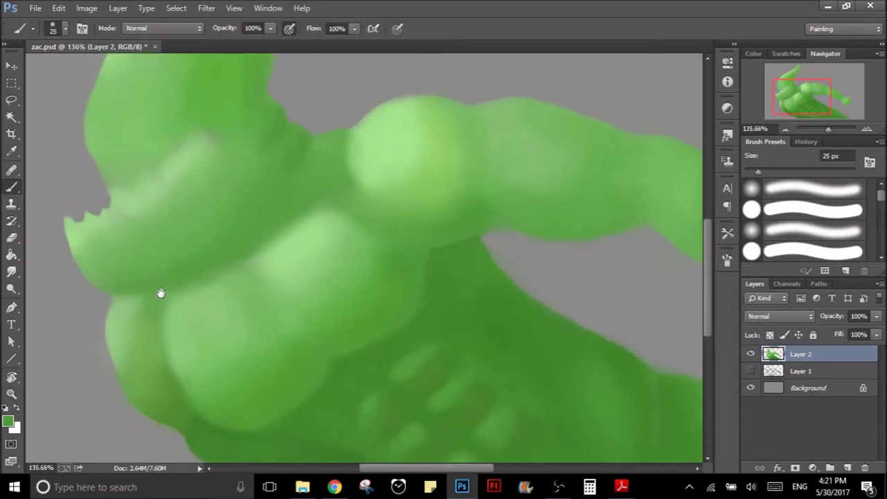
- Shade the underside of the jaw with darker green using a 25 px brush
{"action": "key", "text": "bracketleft"}
{"action": "key", "text": "bracketleft"}
{"action": "key", "text": "bracketleft"}
{"action": "key", "text": "bracketleft"}
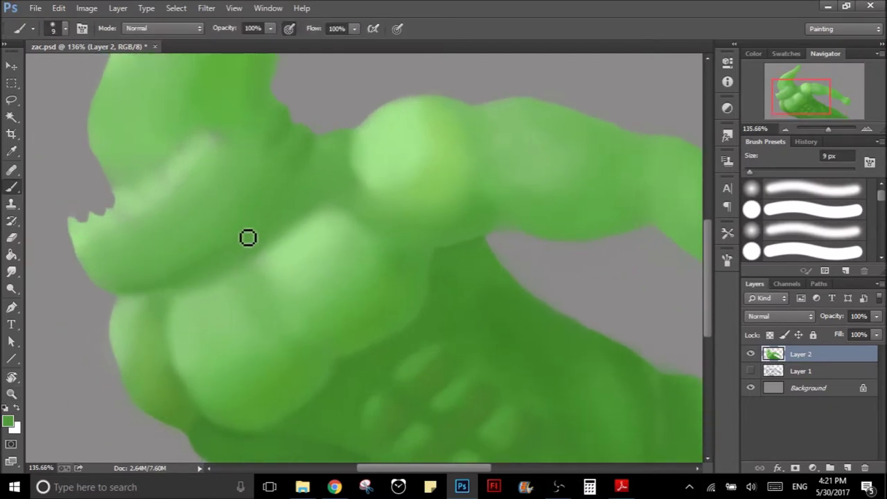
{"action": "key", "text": "bracketright"}
{"action": "key", "text": "bracketright"}
{"action": "key", "text": "bracketright"}
{"action": "key", "text": "bracketright"}
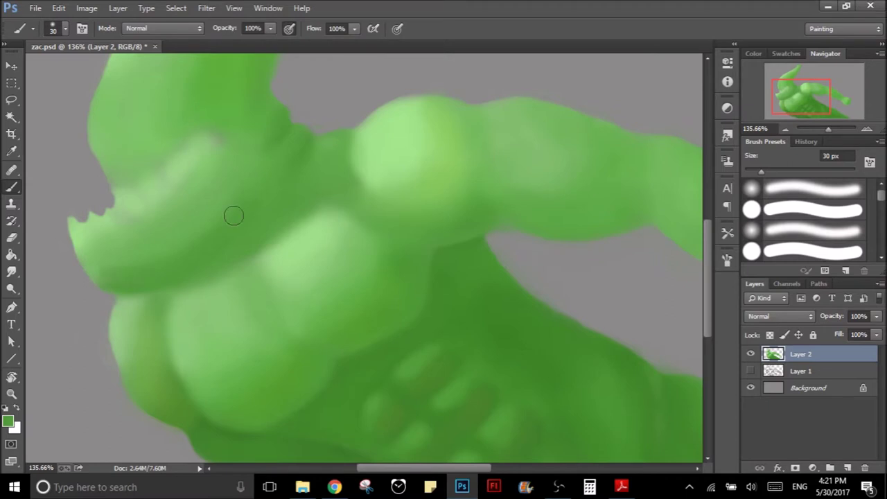
{"action": "key", "text": "bracketleft"}
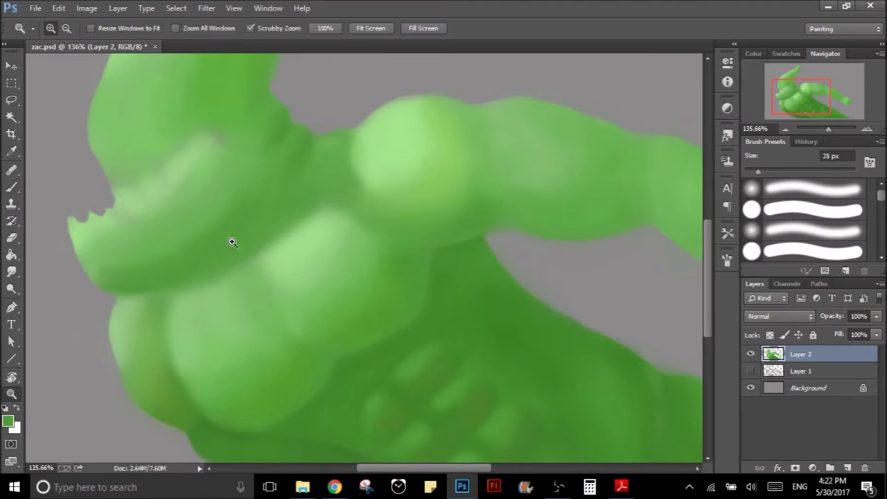
{"action": "left_click", "coordinate": [231, 242], "text": "ctrl"}
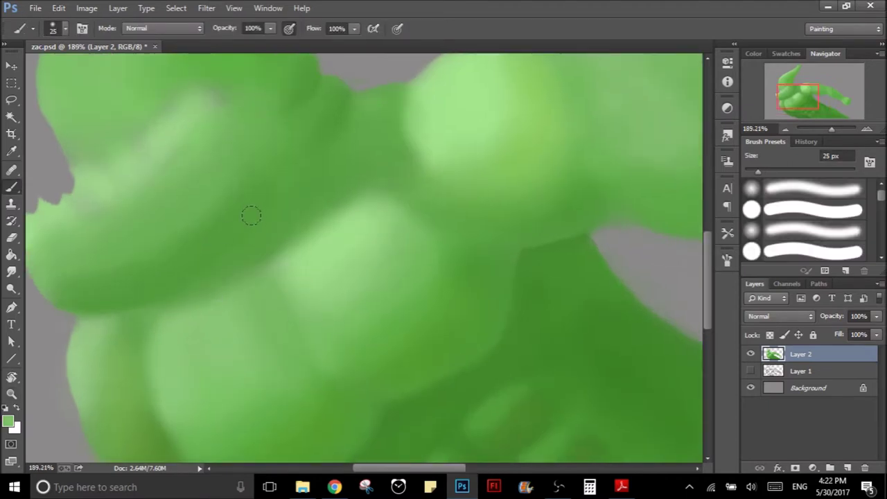
{"action": "left_click_drag", "start_coordinate": [260, 200], "coordinate": [104, 300]}
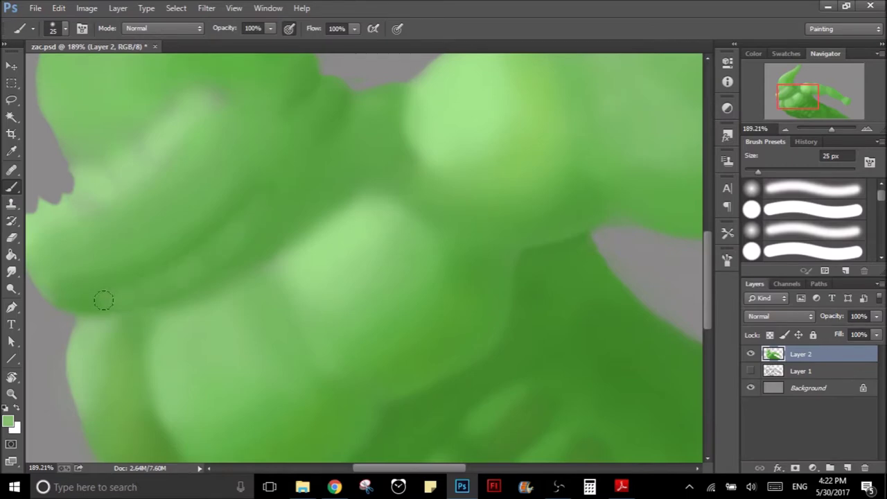
- Sample a darker chest green and draw a 9 px dark line between the two chest bulges
{"action": "key", "text": "bracketright"}
{"action": "key", "text": "bracketright"}
{"action": "key", "text": "bracketright"}
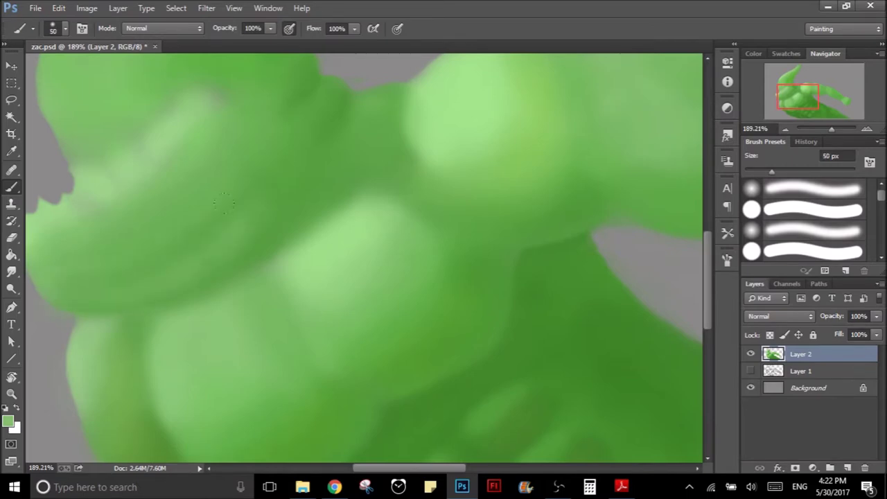
{"action": "left_click", "coordinate": [313, 83], "text": "alt"}
{"action": "key", "text": "bracketleft"}
{"action": "key", "text": "bracketleft"}
{"action": "key", "text": "bracketleft"}
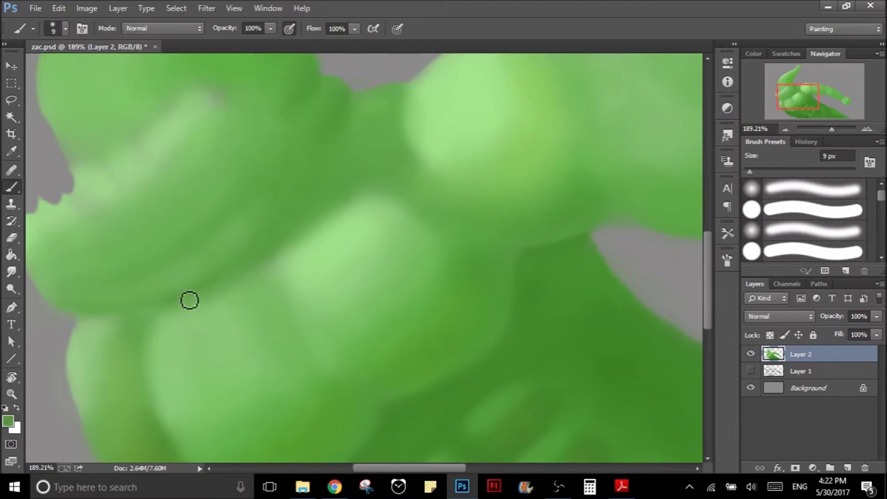
{"action": "left_click_drag", "start_coordinate": [166, 308], "coordinate": [243, 276]}
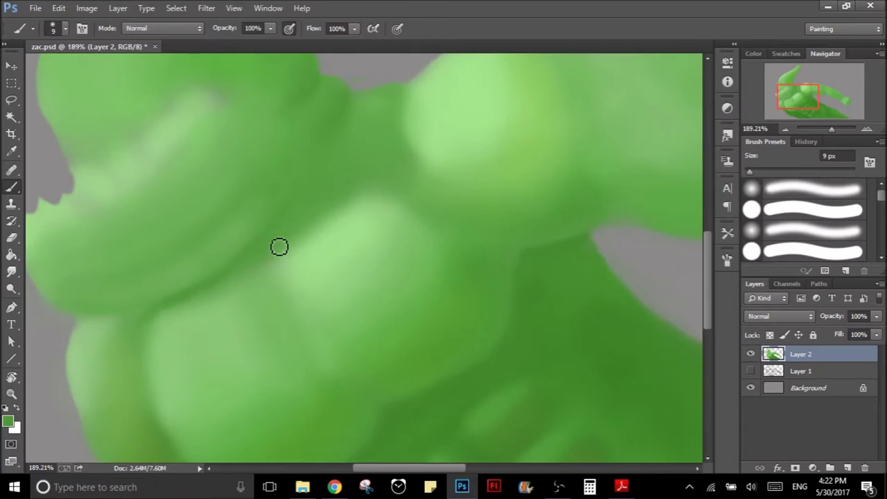
{"action": "left_click_drag", "start_coordinate": [229, 283], "coordinate": [296, 243]}
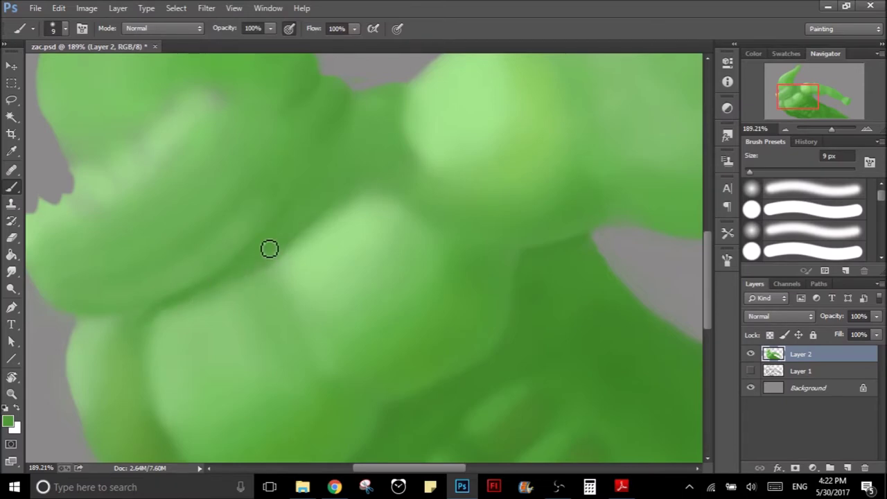
- Draw a thin 15 px dark stroke down the chest, then zoom out
{"action": "key", "text": "bracketright"}
{"action": "key", "text": "bracketright"}
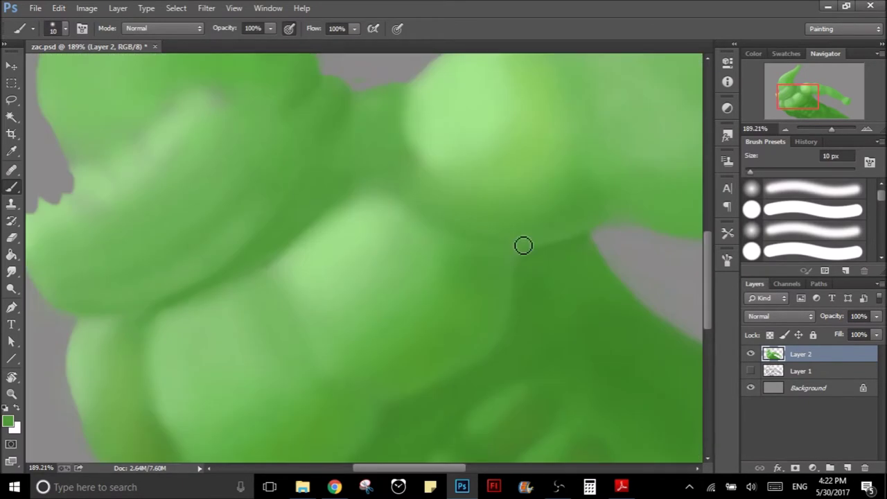
{"action": "mouse_move", "coordinate": [309, 282]}
{"action": "left_mouse_down"}
{"action": "mouse_move", "coordinate": [301, 249]}
{"action": "mouse_move", "coordinate": [284, 233]}
{"action": "left_mouse_up"}
{"action": "left_click_drag", "start_coordinate": [240, 202], "coordinate": [258, 237]}
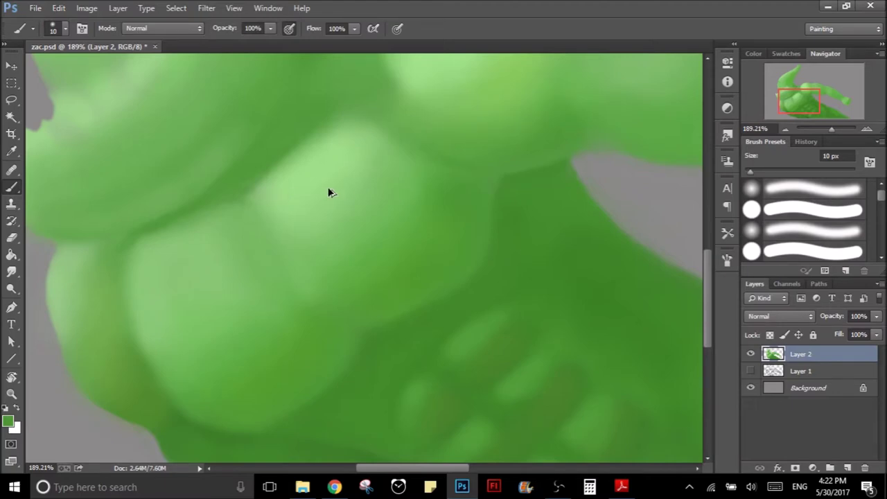
{"action": "scroll", "coordinate": [425, 308], "scroll_direction": "down", "scroll_amount": 5}
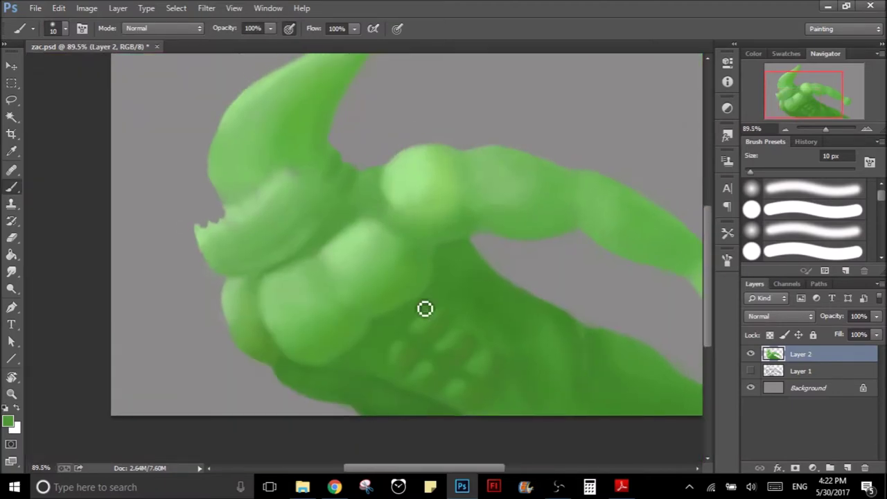
{"action": "scroll", "coordinate": [421, 158], "scroll_direction": "down", "scroll_amount": 2}
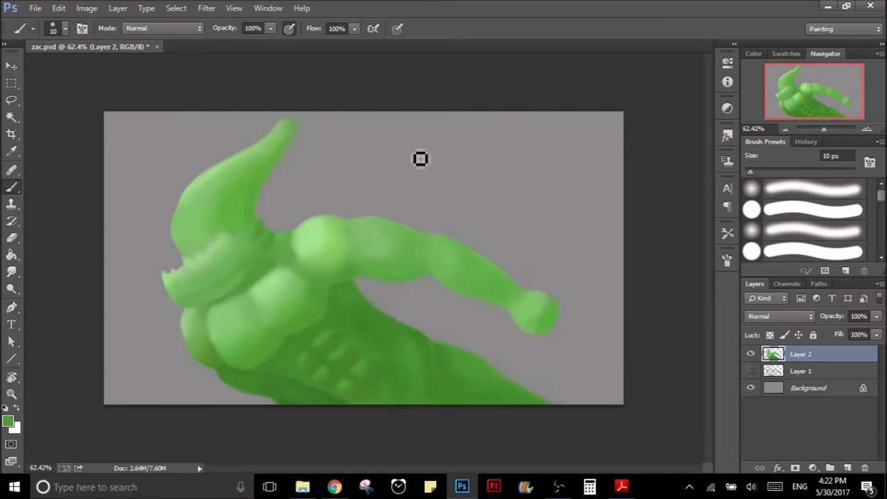
- Zoom in on the jaw, sample a darker neck green and paint shadow below the horn
{"action": "key", "text": "z"}
{"action": "left_click_drag", "start_coordinate": [258, 287], "coordinate": [270, 280]}
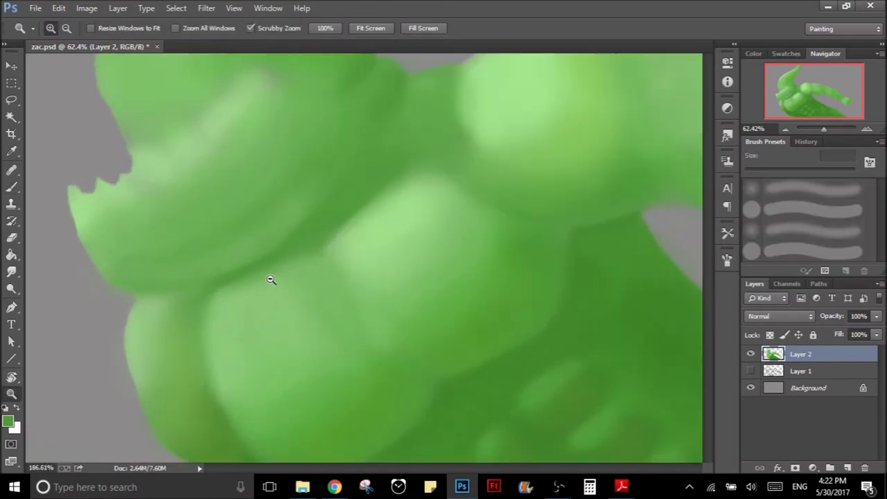
{"action": "key", "text": "b"}
{"action": "left_click", "coordinate": [269, 203], "text": "alt"}
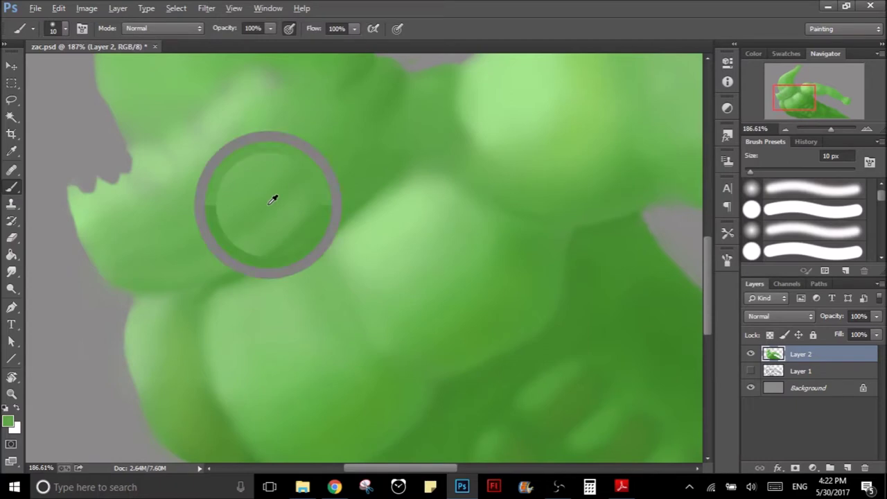
{"action": "left_click", "coordinate": [384, 99], "text": "alt"}
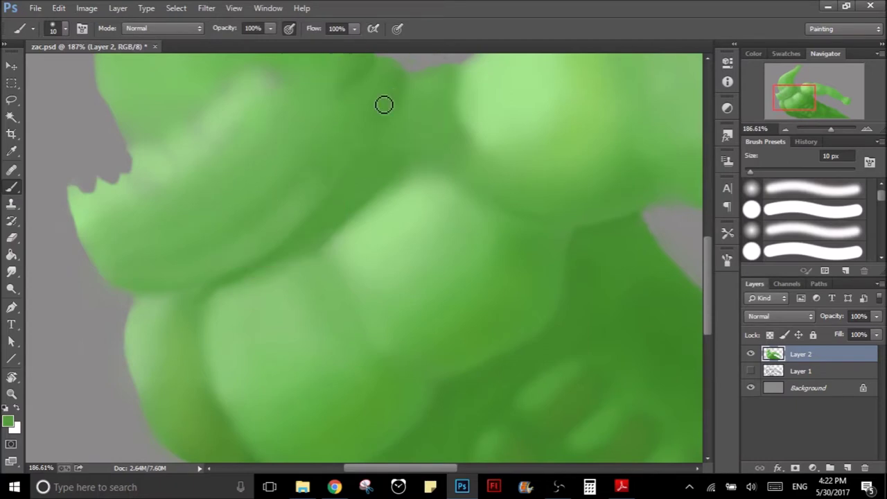
{"action": "key", "text": "bracketright"}
{"action": "key", "text": "bracketright"}
{"action": "key", "text": "bracketright"}
{"action": "key", "text": "bracketright"}
{"action": "key", "text": "bracketright"}
{"action": "key", "text": "bracketright"}
{"action": "key", "text": "bracketright"}
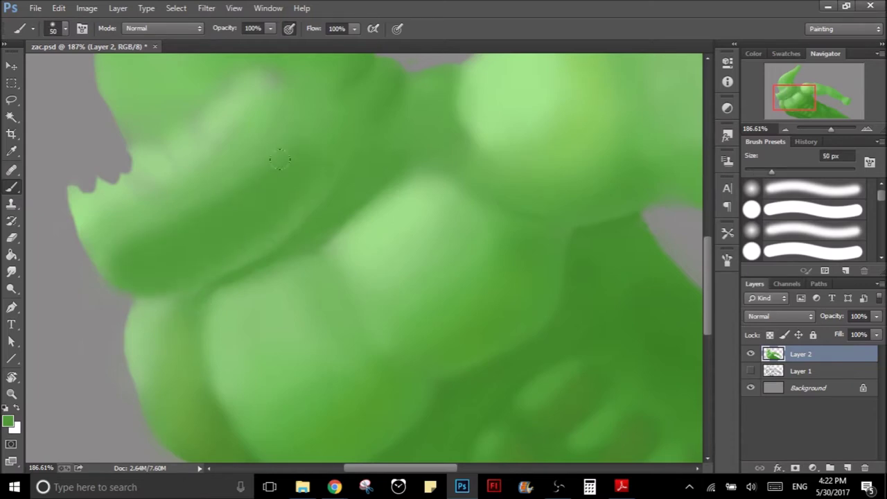
{"action": "left_click_drag", "start_coordinate": [295, 131], "coordinate": [321, 103]}
- Sample the background grey and paint over the blurry jaw edge and nearby green smudge
{"action": "left_click", "coordinate": [290, 234], "text": "alt"}
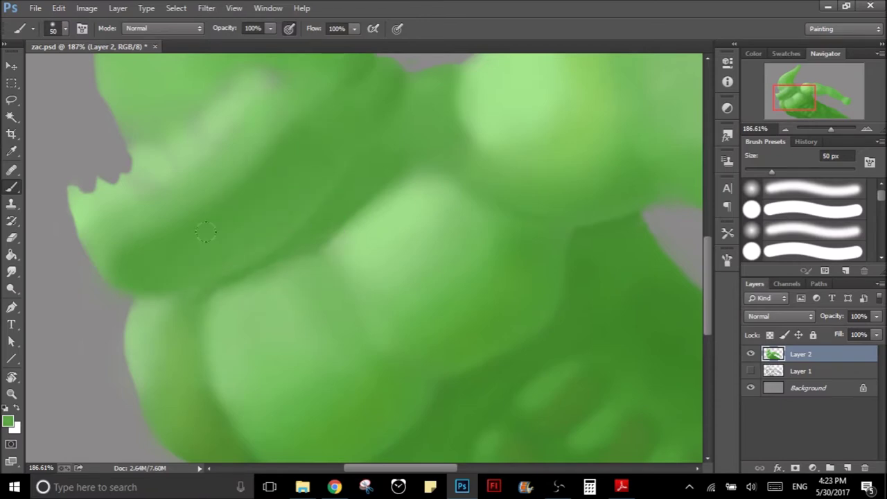
{"action": "left_click", "coordinate": [124, 257], "text": "alt"}
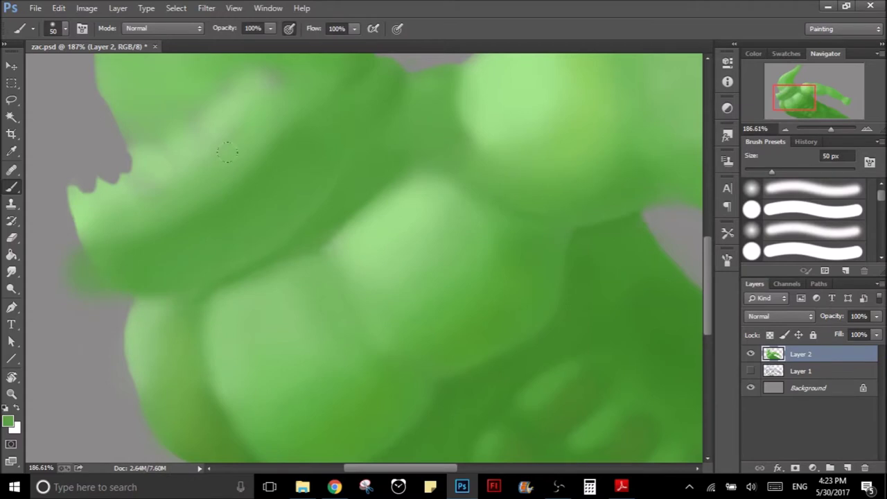
{"action": "mouse_move", "coordinate": [132, 287]}
{"action": "left_mouse_down"}
{"action": "mouse_move", "coordinate": [127, 295]}
{"action": "mouse_move", "coordinate": [110, 291]}
{"action": "mouse_move", "coordinate": [70, 239]}
{"action": "left_mouse_up"}
{"action": "mouse_move", "coordinate": [117, 295]}
{"action": "left_mouse_down"}
{"action": "mouse_move", "coordinate": [83, 257]}
{"action": "mouse_move", "coordinate": [62, 254]}
{"action": "mouse_move", "coordinate": [67, 277]}
{"action": "mouse_move", "coordinate": [122, 311]}
{"action": "left_mouse_up"}
- Zoom out to the whole painting and save it with Ctrl+S
{"action": "key", "text": "z"}
{"action": "mouse_move", "coordinate": [495, 270]}
{"action": "left_mouse_down"}
{"action": "mouse_move", "coordinate": [438, 291]}
{"action": "mouse_move", "coordinate": [409, 151]}
{"action": "left_mouse_up"}
{"action": "key", "text": "b"}
{"action": "key", "text": "ctrl+s"}
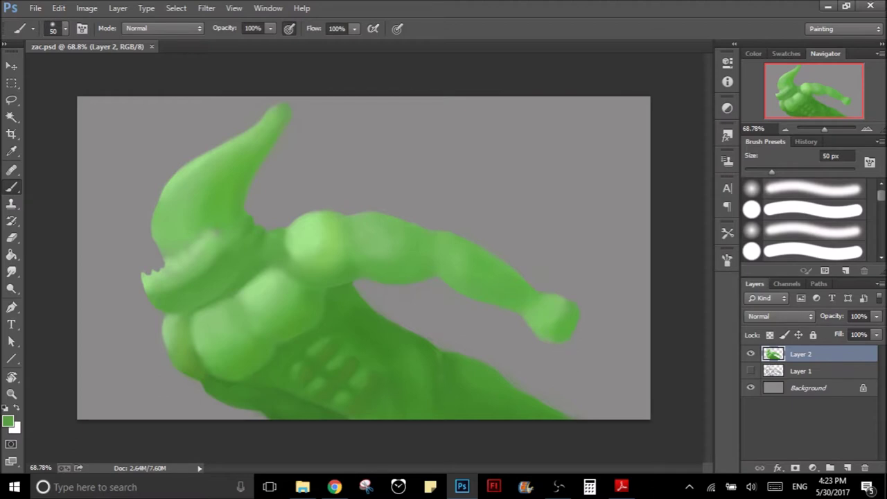
- Add a new layer for the eyes and zoom in on the creature's face
{"action": "left_click", "coordinate": [334, 487]}
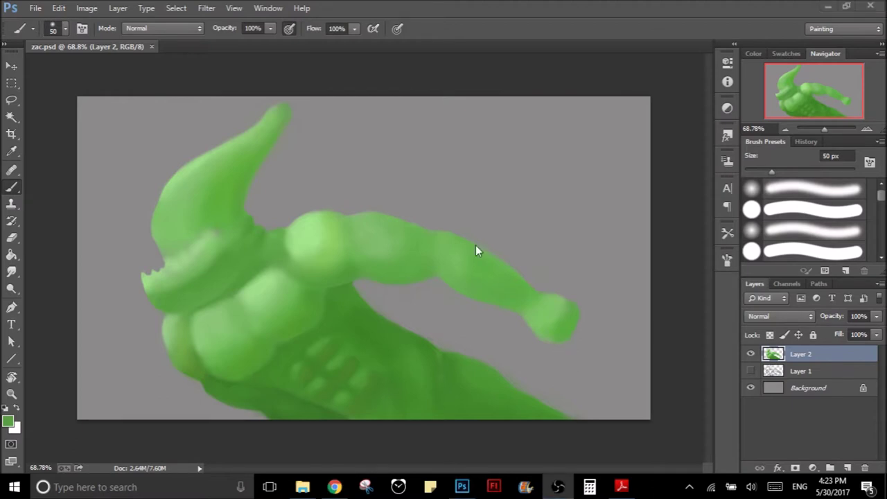
{"action": "left_click", "coordinate": [285, 188]}
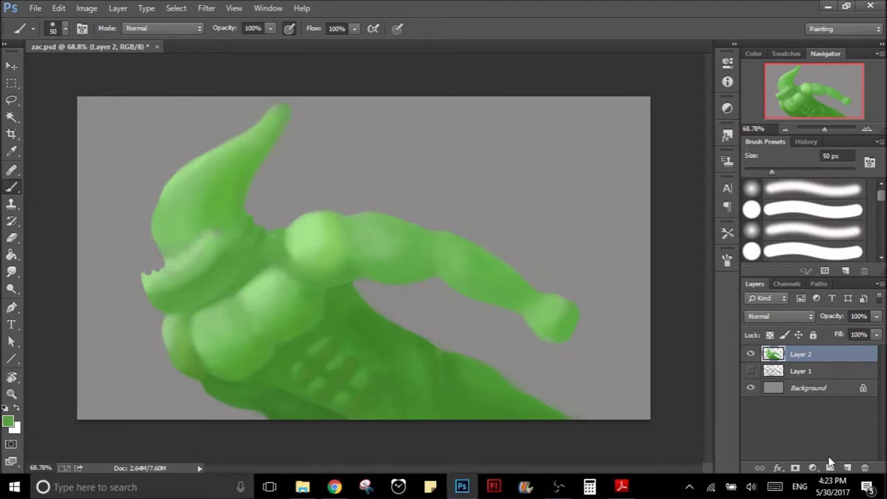
{"action": "left_click", "coordinate": [847, 468]}
{"action": "key", "text": "z"}
{"action": "left_click_drag", "start_coordinate": [182, 234], "coordinate": [212, 231]}
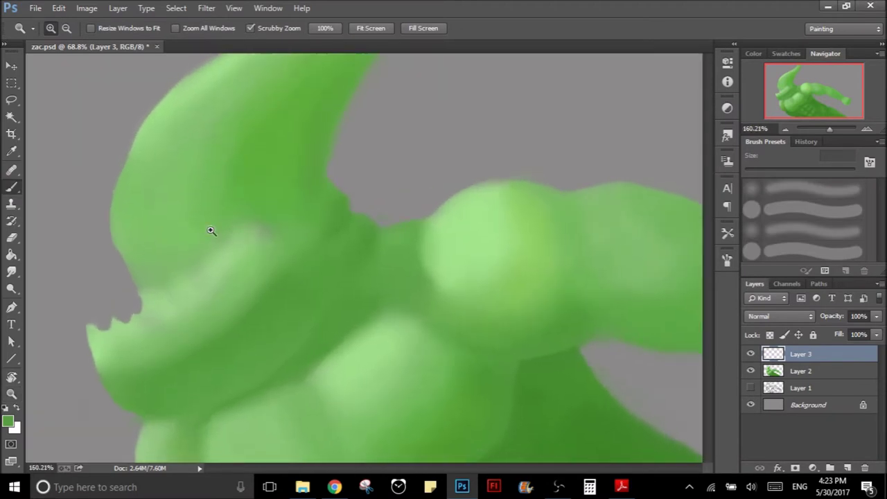
{"action": "key", "text": "b"}
- Pick a yellow-green foreground and paint the upper eye and small lower eye
{"action": "left_click", "coordinate": [8, 420]}
{"action": "left_click_drag", "start_coordinate": [675, 358], "coordinate": [673, 368]}
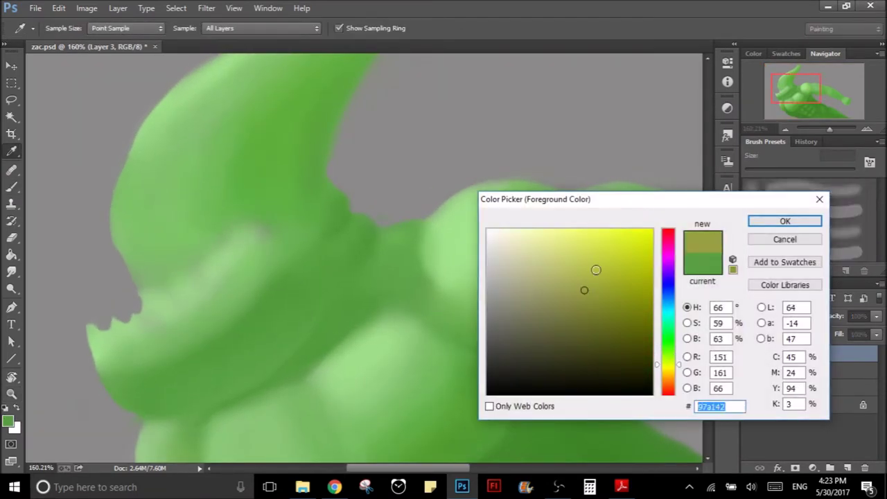
{"action": "left_click", "coordinate": [608, 250]}
{"action": "left_click_drag", "start_coordinate": [609, 250], "coordinate": [624, 267]}
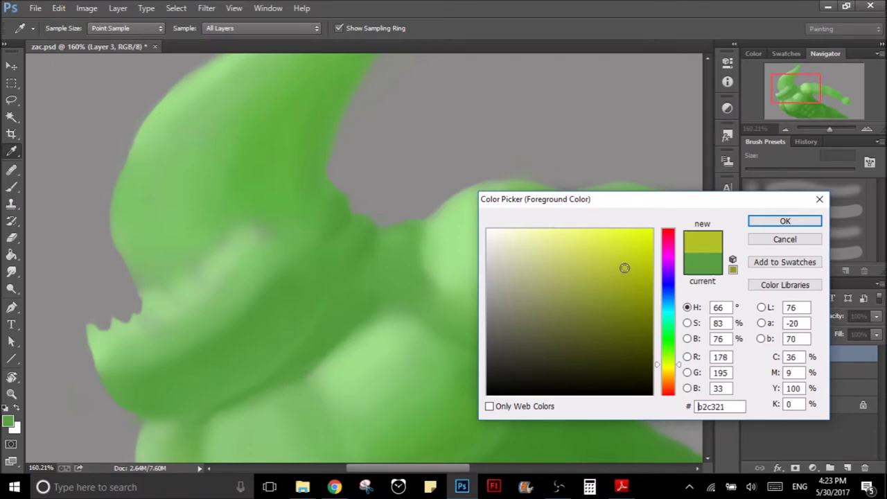
{"action": "left_click", "coordinate": [785, 220]}
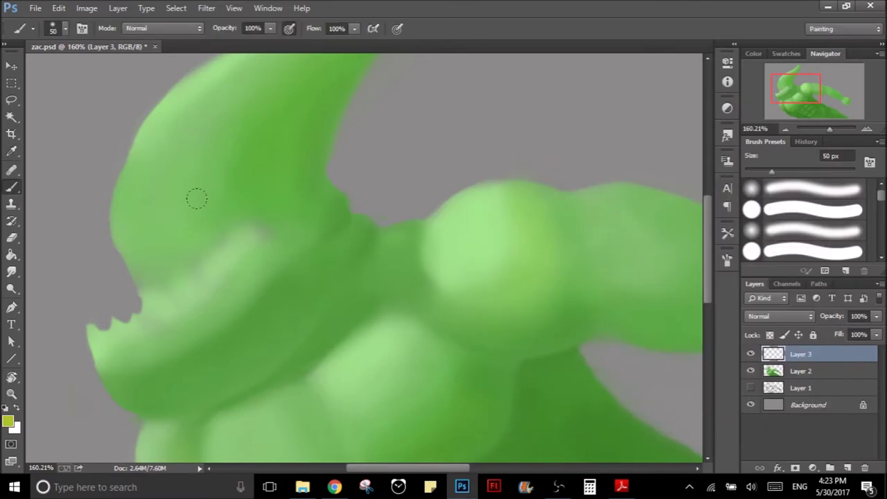
{"action": "key", "text": "bracketleft"}
{"action": "mouse_move", "coordinate": [176, 222]}
{"action": "left_mouse_down"}
{"action": "mouse_move", "coordinate": [195, 198]}
{"action": "mouse_move", "coordinate": [190, 234]}
{"action": "mouse_move", "coordinate": [214, 208]}
{"action": "mouse_move", "coordinate": [199, 226]}
{"action": "mouse_move", "coordinate": [189, 218]}
{"action": "left_mouse_up"}
{"action": "mouse_move", "coordinate": [136, 243]}
{"action": "left_mouse_down"}
{"action": "mouse_move", "coordinate": [121, 240]}
{"action": "mouse_move", "coordinate": [132, 259]}
{"action": "left_mouse_up"}
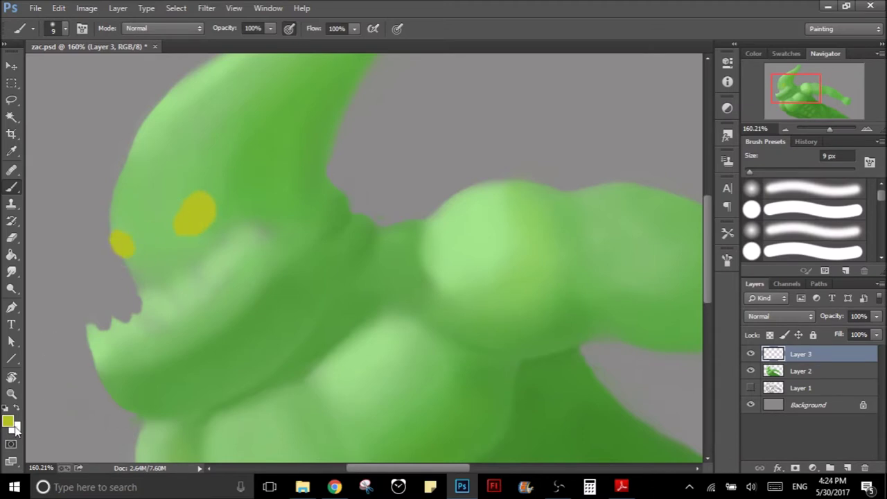
- Repaint both eyes in a brighter yellow with a slightly larger brush
{"action": "left_click", "coordinate": [8, 421]}
{"action": "left_click", "coordinate": [625, 250]}
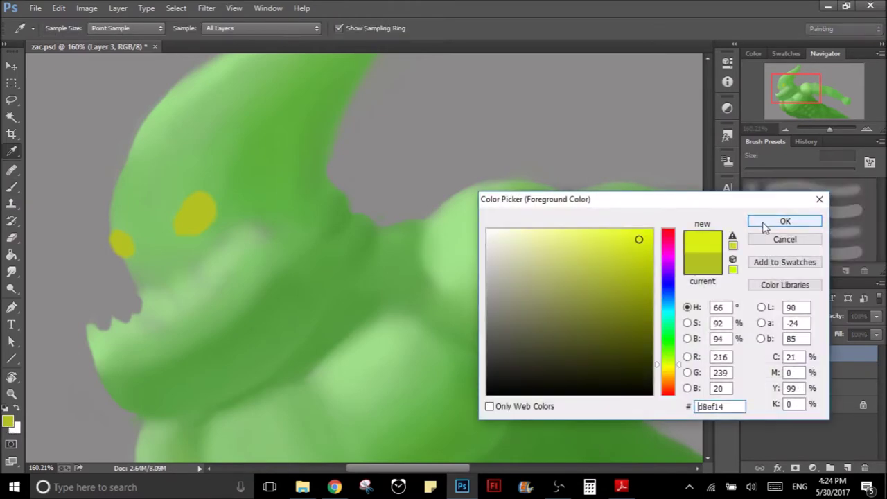
{"action": "left_click", "coordinate": [785, 220]}
{"action": "key", "text": "bracketright"}
{"action": "left_click_drag", "start_coordinate": [197, 211], "coordinate": [198, 218]}
{"action": "key", "text": "bracketright"}
{"action": "left_click", "coordinate": [122, 244]}
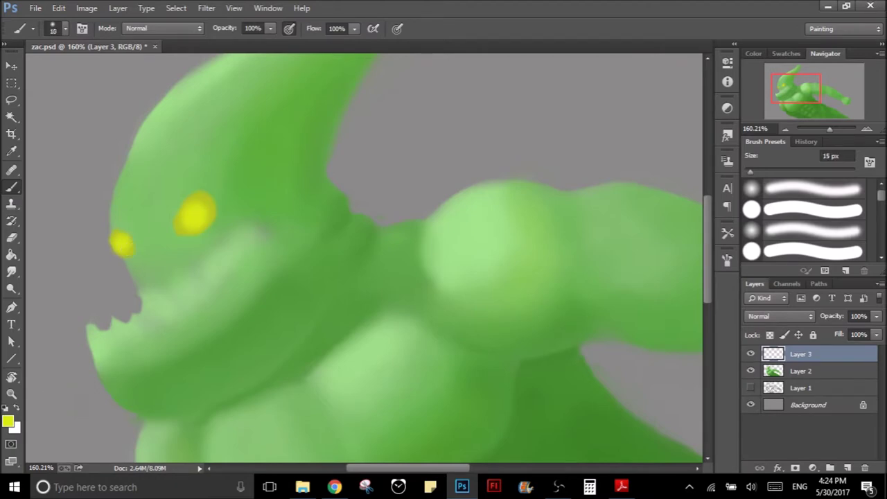
- Choose a lighter yellow for eye highlights and zoom in closely on the eyes
{"action": "left_click", "coordinate": [10, 424]}
{"action": "left_click", "coordinate": [587, 238]}
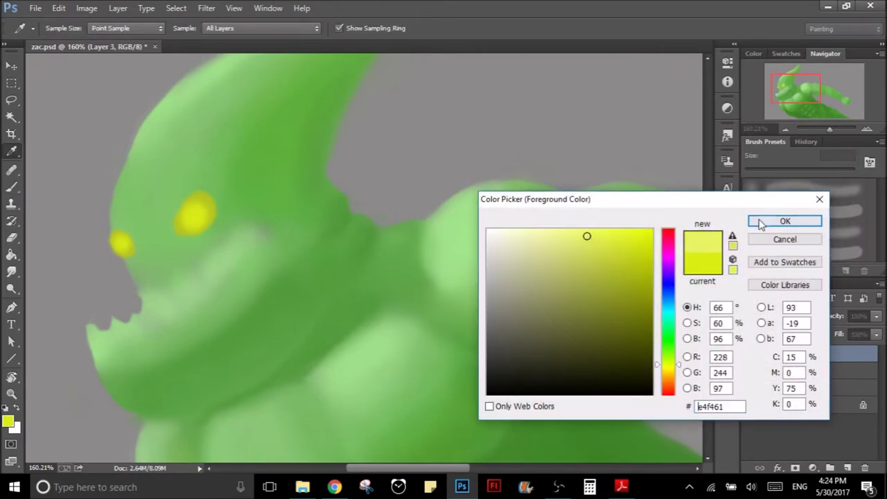
{"action": "left_click", "coordinate": [785, 220]}
{"action": "key", "text": "bracketleft"}
{"action": "key", "text": "bracketleft"}
{"action": "key", "text": "bracketleft"}
{"action": "key", "text": "bracketleft"}
{"action": "key", "text": "bracketleft"}
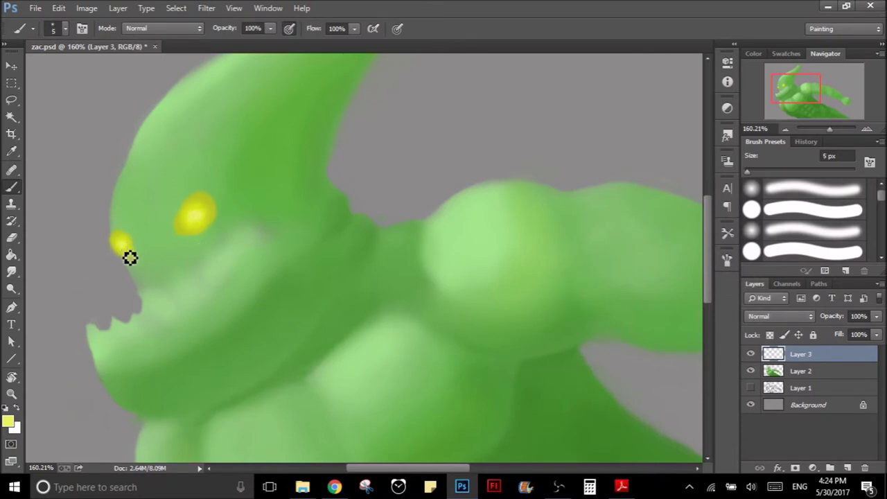
{"action": "key", "text": "bracketright"}
{"action": "key", "text": "bracketright"}
{"action": "key", "text": "bracketright"}
{"action": "key", "text": "bracketright"}
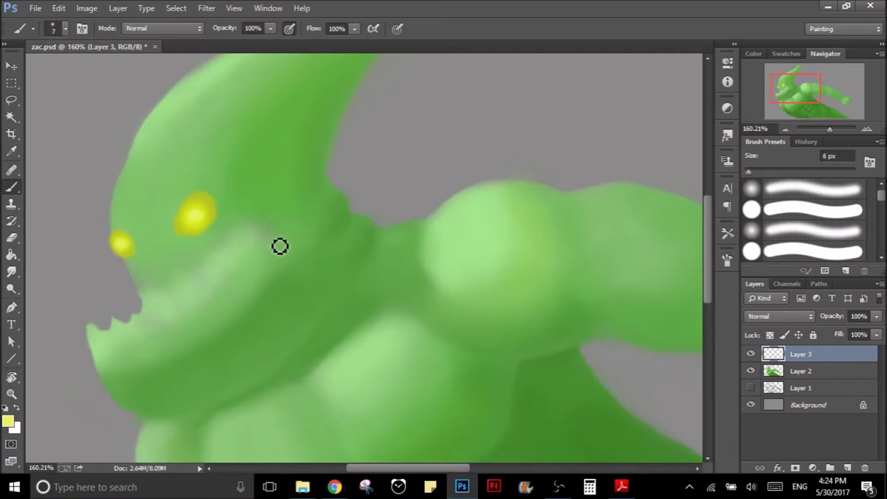
{"action": "key", "text": "z"}
{"action": "mouse_move", "coordinate": [143, 216]}
{"action": "left_mouse_down"}
{"action": "mouse_move", "coordinate": [178, 220]}
{"action": "mouse_move", "coordinate": [125, 220]}
{"action": "left_mouse_up"}
- Add a new layer above the eyes and zoom in on the face
{"action": "key", "text": "b"}
{"action": "left_click", "coordinate": [847, 468]}
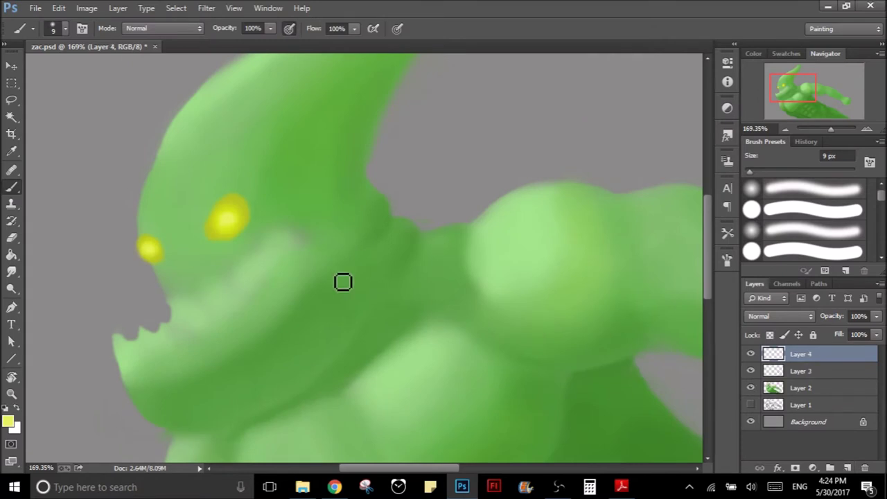
{"action": "key", "text": "z"}
{"action": "left_click_drag", "start_coordinate": [271, 240], "coordinate": [488, 219]}
{"action": "key", "text": "b"}
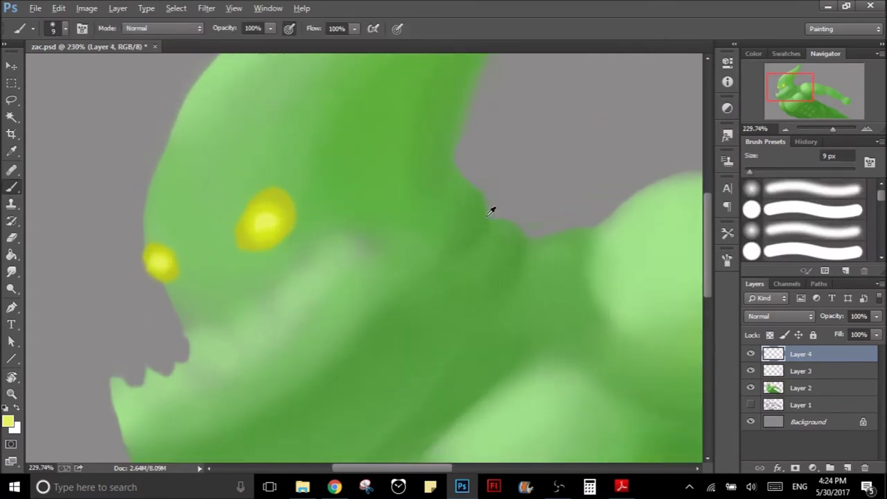
- Sample the face's dark green and paint shadow sockets around the upper and small eyes
{"action": "left_click", "coordinate": [252, 190], "text": "alt"}
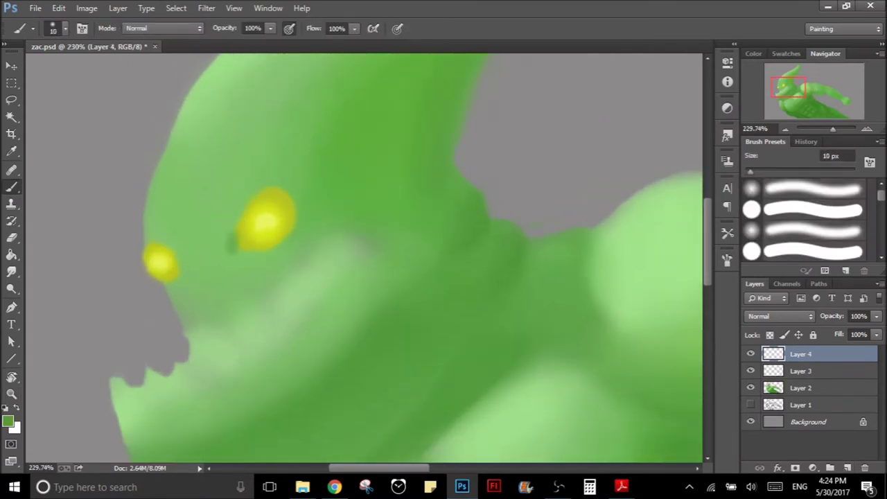
{"action": "left_click_drag", "start_coordinate": [235, 236], "coordinate": [227, 256]}
{"action": "left_click_drag", "start_coordinate": [275, 182], "coordinate": [234, 239]}
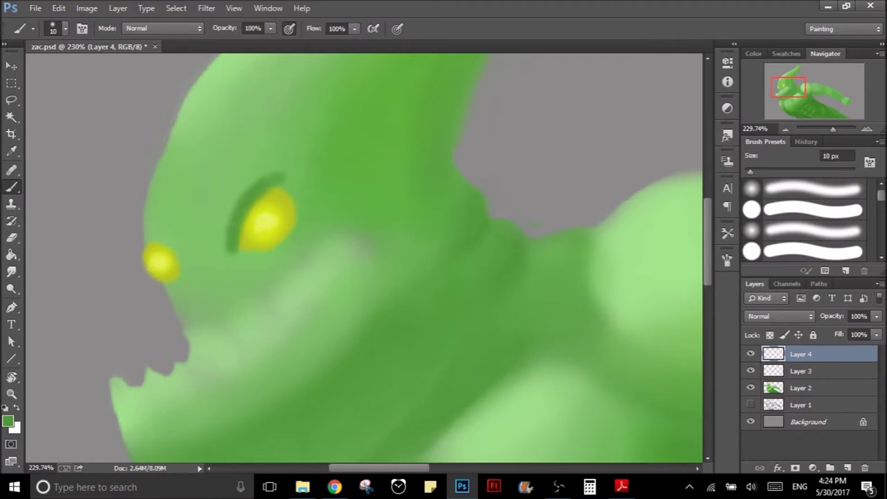
{"action": "left_click_drag", "start_coordinate": [284, 179], "coordinate": [295, 211]}
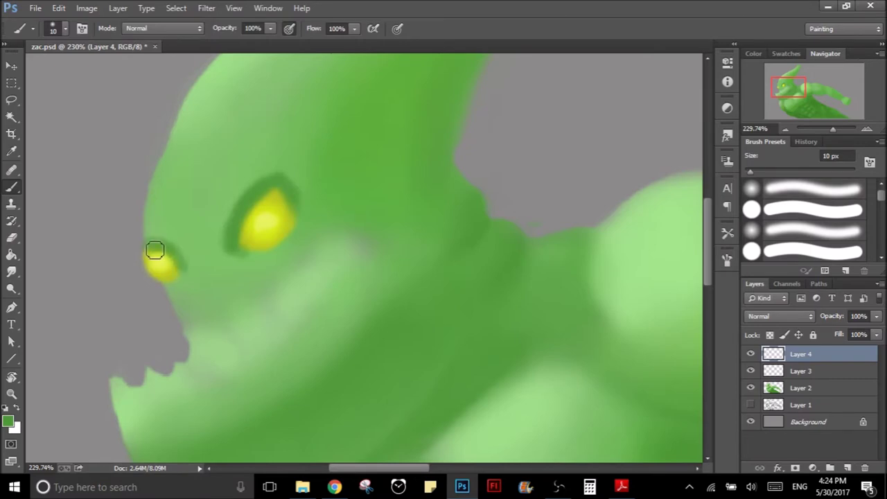
{"action": "left_click_drag", "start_coordinate": [163, 251], "coordinate": [147, 250]}
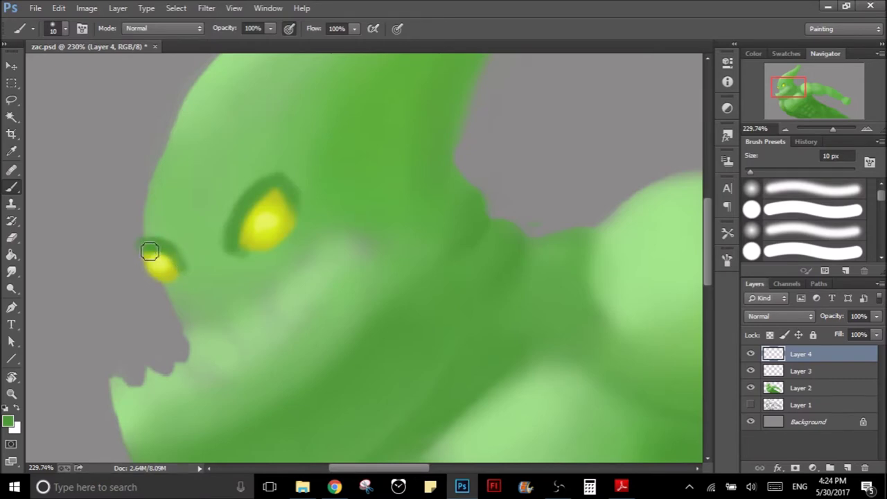
{"action": "mouse_move", "coordinate": [140, 249]}
{"action": "left_mouse_down"}
{"action": "mouse_move", "coordinate": [151, 236]}
{"action": "mouse_move", "coordinate": [145, 229]}
{"action": "left_mouse_up"}
- Touch up shading by the small eye, then paint a light brow-green rim on the large eye
{"action": "key", "text": "alt"}
{"action": "left_click_drag", "start_coordinate": [139, 234], "coordinate": [126, 264]}
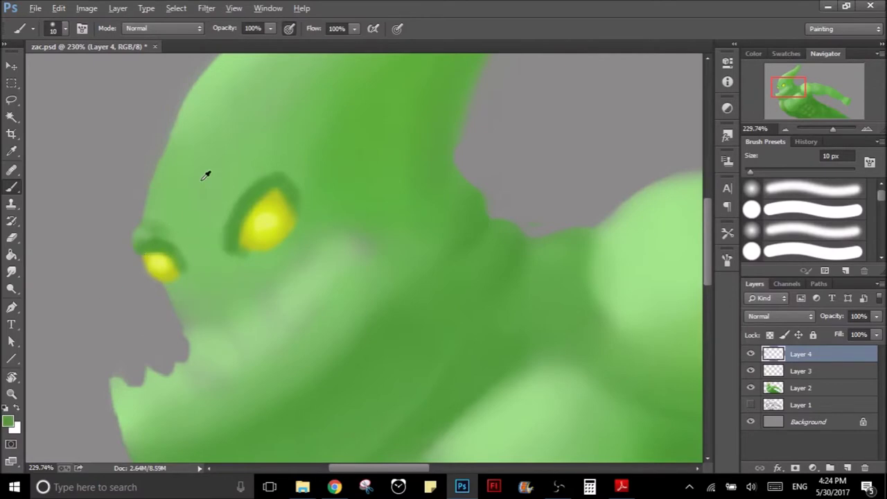
{"action": "left_click", "coordinate": [342, 277], "text": "alt"}
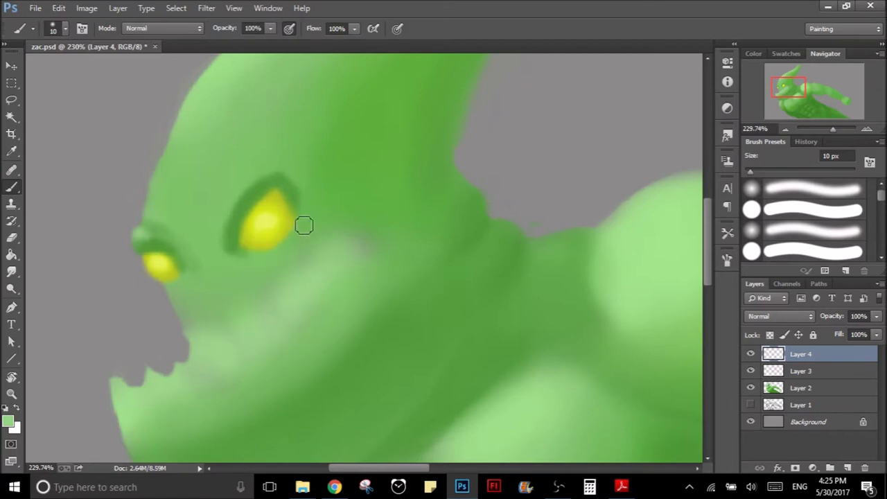
{"action": "left_click_drag", "start_coordinate": [307, 224], "coordinate": [300, 212]}
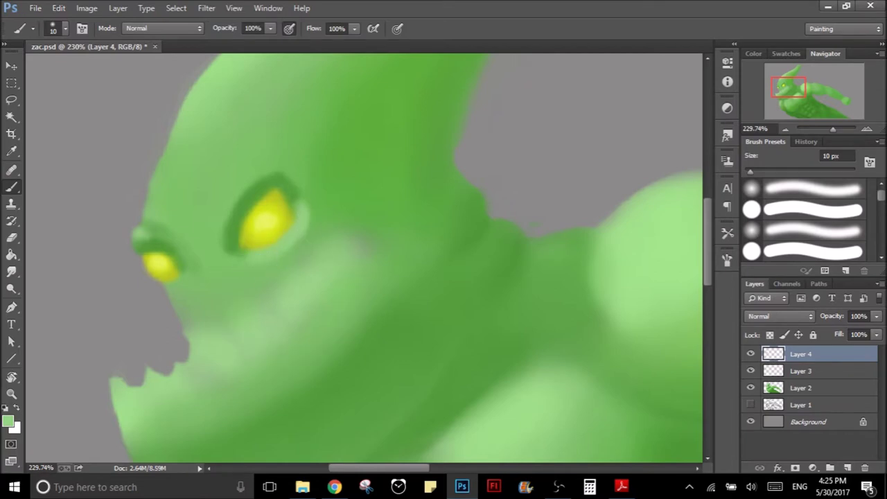
- Sample face greens and paint small darker strokes below the small eye
{"action": "key", "text": "bracketleft"}
{"action": "key", "text": "bracketleft"}
{"action": "key", "text": "bracketleft"}
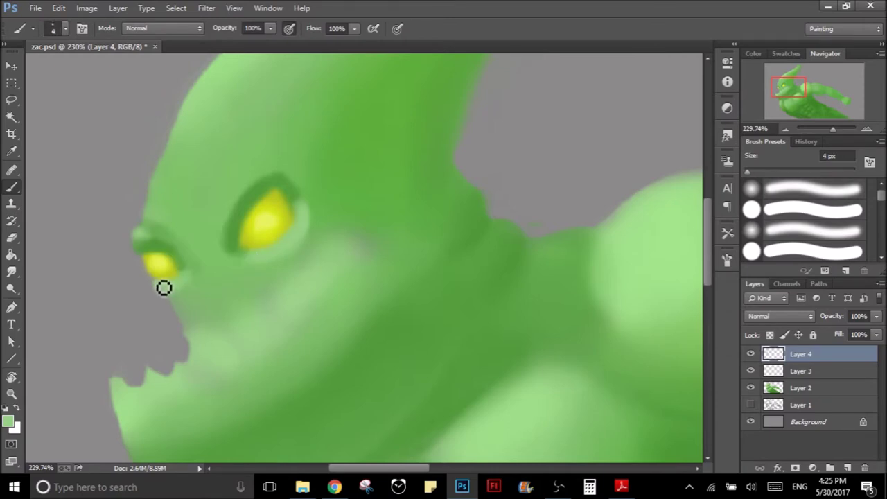
{"action": "left_click", "coordinate": [166, 270], "text": "alt"}
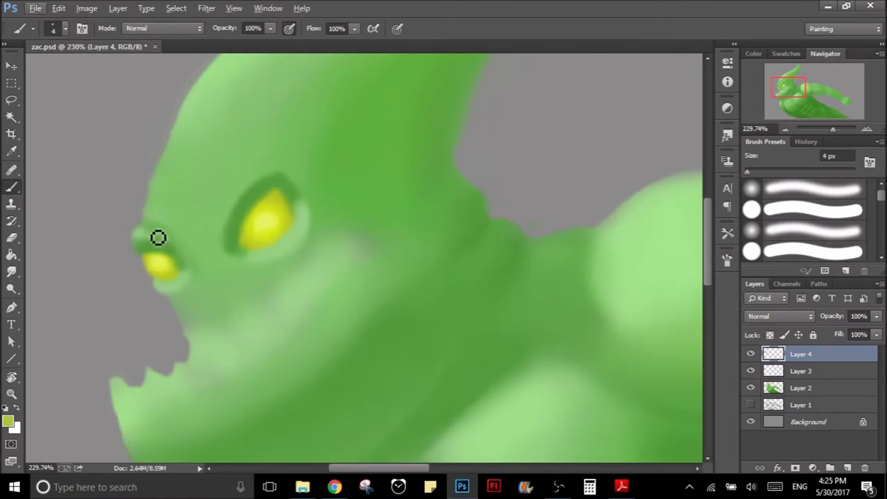
{"action": "left_click", "coordinate": [151, 238], "text": "alt"}
{"action": "key", "text": "bracketright"}
{"action": "key", "text": "bracketright"}
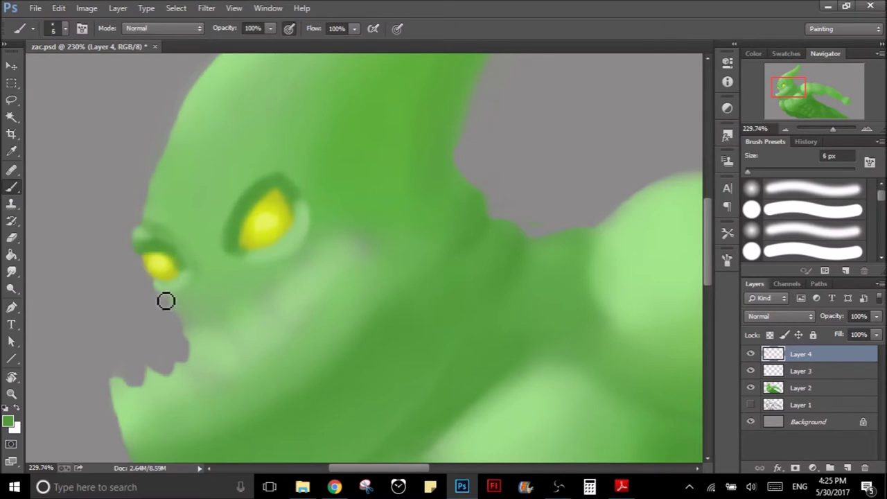
{"action": "left_click_drag", "start_coordinate": [195, 289], "coordinate": [179, 285]}
- Shade darker green under the large eye and add a lighter green rim under the small eye
{"action": "key", "text": "bracketright"}
{"action": "key", "text": "bracketright"}
{"action": "key", "text": "bracketright"}
{"action": "key", "text": "bracketright"}
{"action": "key", "text": "bracketleft"}
{"action": "mouse_move", "coordinate": [194, 299]}
{"action": "left_mouse_down"}
{"action": "mouse_move", "coordinate": [178, 303]}
{"action": "mouse_move", "coordinate": [190, 303]}
{"action": "left_mouse_up"}
{"action": "key", "text": "bracketright"}
{"action": "key", "text": "bracketright"}
{"action": "key", "text": "bracketleft"}
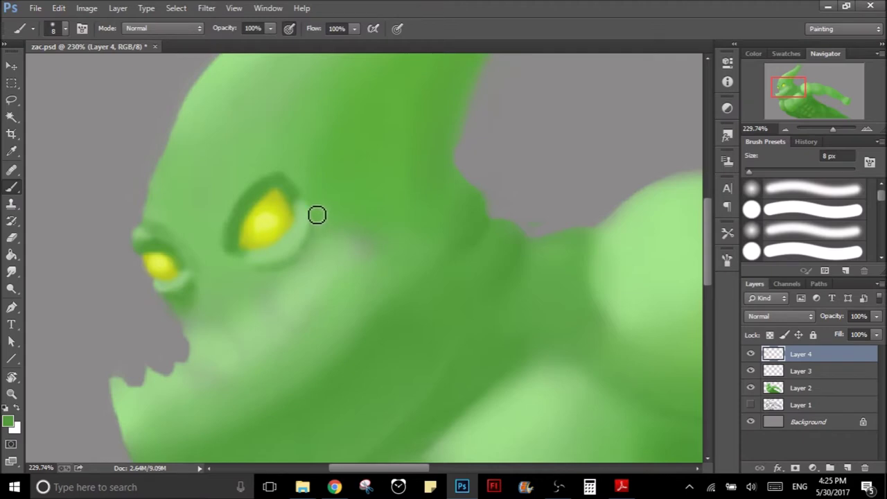
{"action": "key", "text": "bracketright"}
{"action": "key", "text": "bracketright"}
{"action": "left_click_drag", "start_coordinate": [262, 271], "coordinate": [298, 264]}
{"action": "key", "text": "bracketleft"}
{"action": "key", "text": "bracketleft"}
{"action": "key", "text": "bracketleft"}
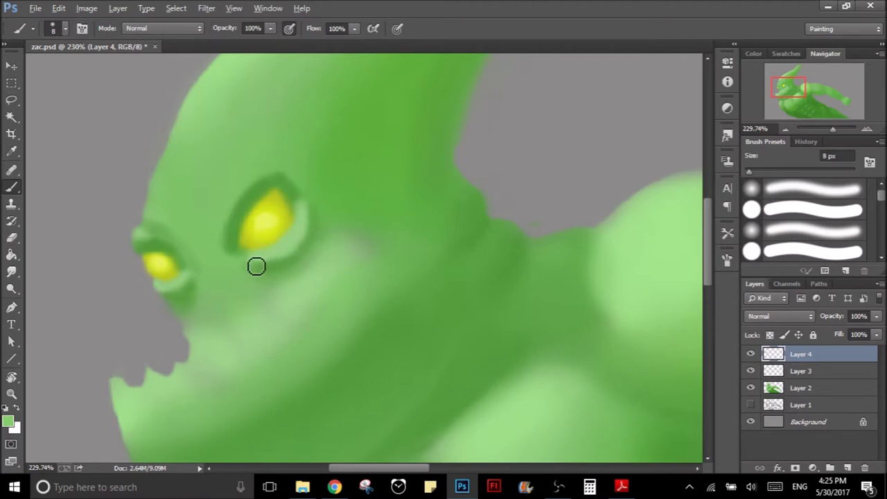
{"action": "left_click", "coordinate": [258, 269], "text": "alt"}
{"action": "left_click", "coordinate": [232, 247], "text": "alt"}
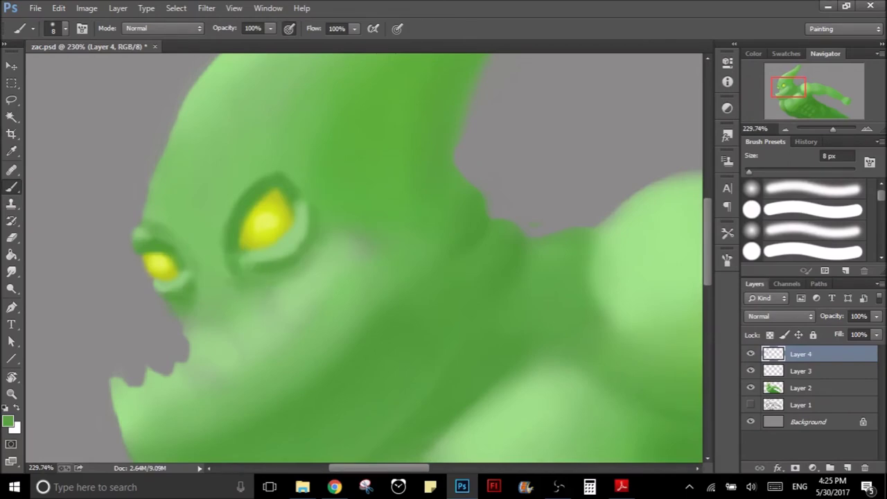
{"action": "left_click_drag", "start_coordinate": [229, 258], "coordinate": [235, 289]}
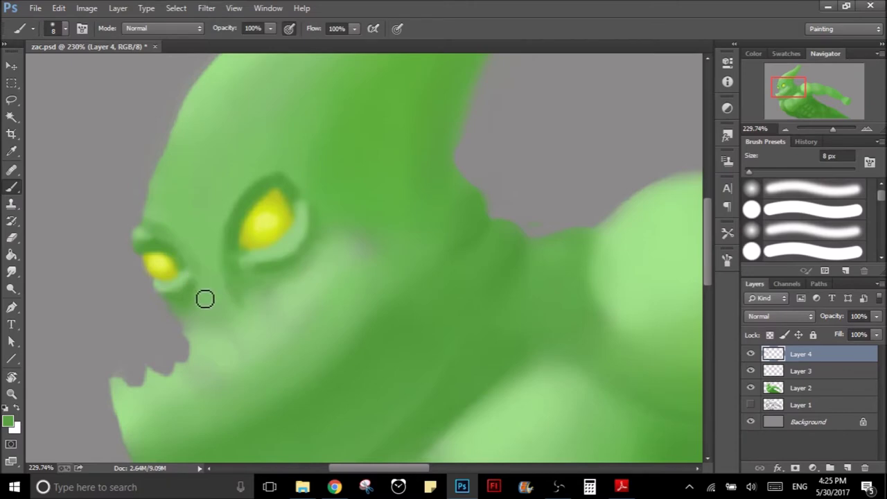
{"action": "left_click_drag", "start_coordinate": [180, 258], "coordinate": [176, 254]}
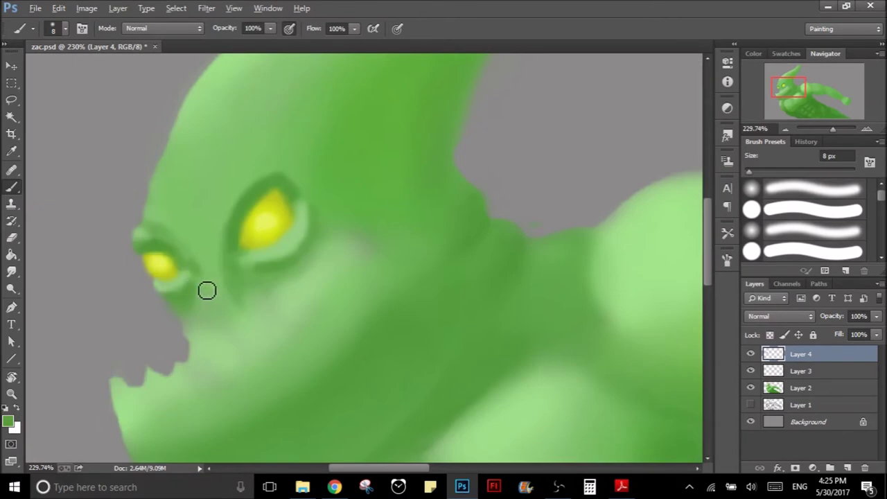
{"action": "left_click_drag", "start_coordinate": [205, 296], "coordinate": [193, 300]}
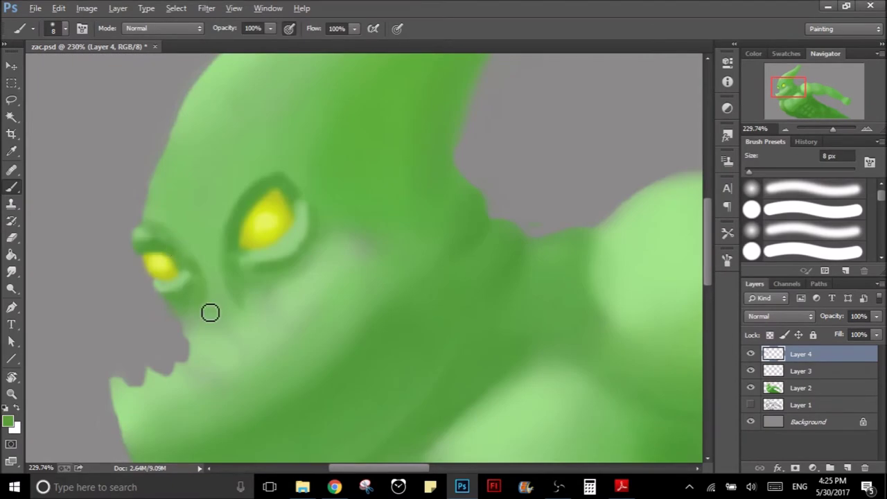
- Paint a light green rim along the large eye socket's left side, then darken its edge
{"action": "key", "text": "z"}
{"action": "left_click_drag", "start_coordinate": [257, 240], "coordinate": [198, 311]}
{"action": "mouse_move", "coordinate": [273, 185]}
{"action": "left_mouse_down"}
{"action": "mouse_move", "coordinate": [269, 235]}
{"action": "mouse_move", "coordinate": [312, 206]}
{"action": "left_mouse_up"}
{"action": "key", "text": "b"}
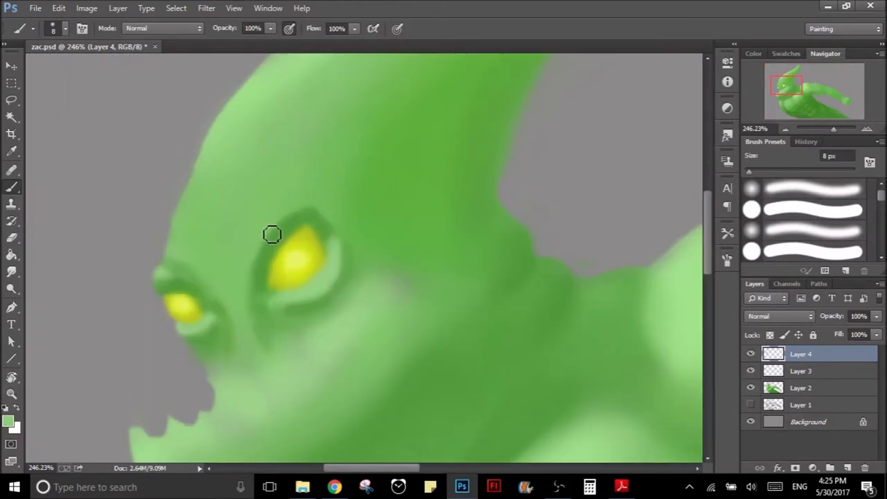
{"action": "key", "text": "bracketright"}
{"action": "key", "text": "bracketright"}
{"action": "left_click_drag", "start_coordinate": [259, 244], "coordinate": [247, 282]}
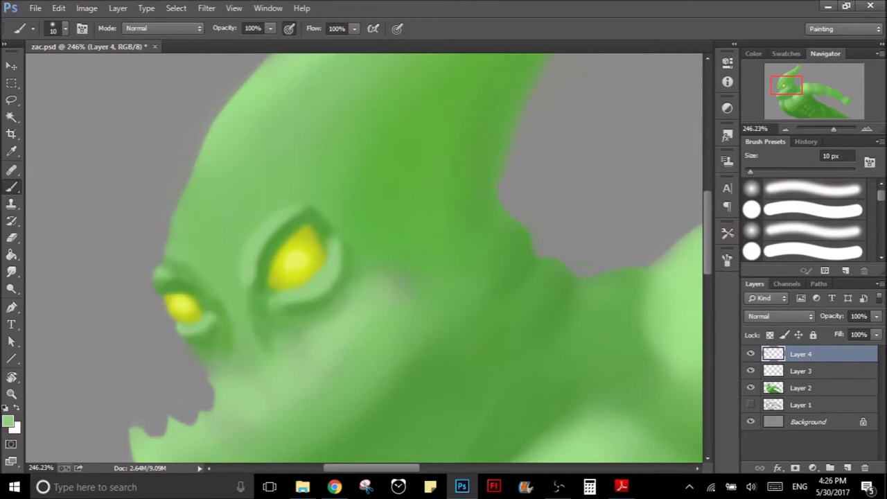
{"action": "key", "text": "bracketleft"}
{"action": "key", "text": "bracketleft"}
{"action": "key", "text": "bracketleft"}
{"action": "key", "text": "bracketleft"}
{"action": "key", "text": "bracketleft"}
{"action": "key", "text": "bracketleft"}
{"action": "key", "text": "bracketleft"}
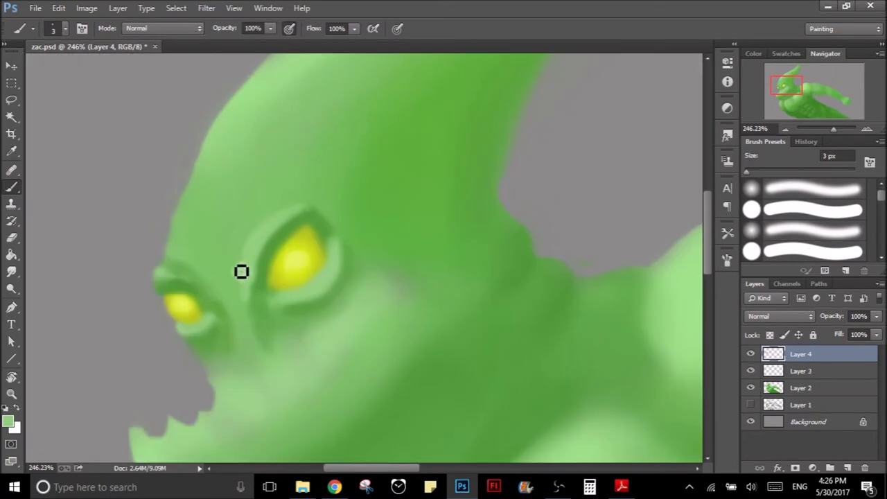
{"action": "left_click", "coordinate": [176, 264], "text": "alt"}
{"action": "key", "text": "bracketright"}
{"action": "key", "text": "bracketright"}
{"action": "key", "text": "bracketright"}
{"action": "key", "text": "bracketright"}
{"action": "key", "text": "bracketright"}
{"action": "left_click_drag", "start_coordinate": [276, 218], "coordinate": [246, 307]}
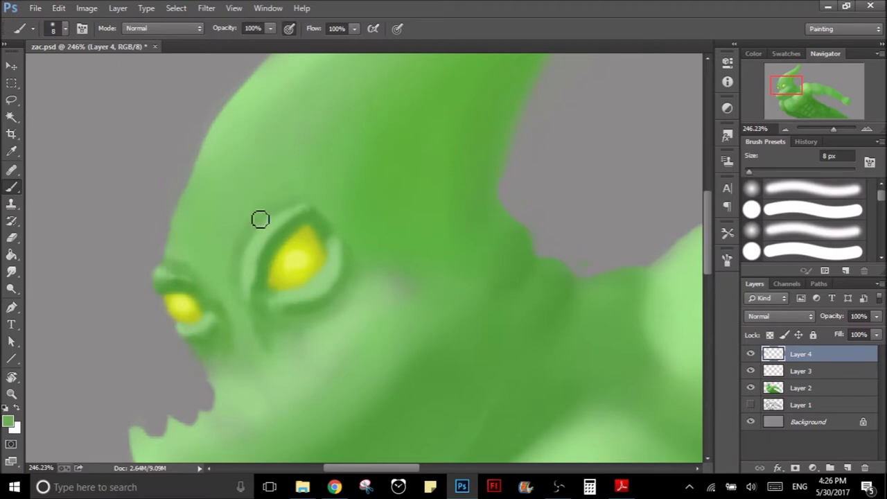
{"action": "key", "text": "z"}
{"action": "left_click_drag", "start_coordinate": [356, 224], "coordinate": [203, 319]}
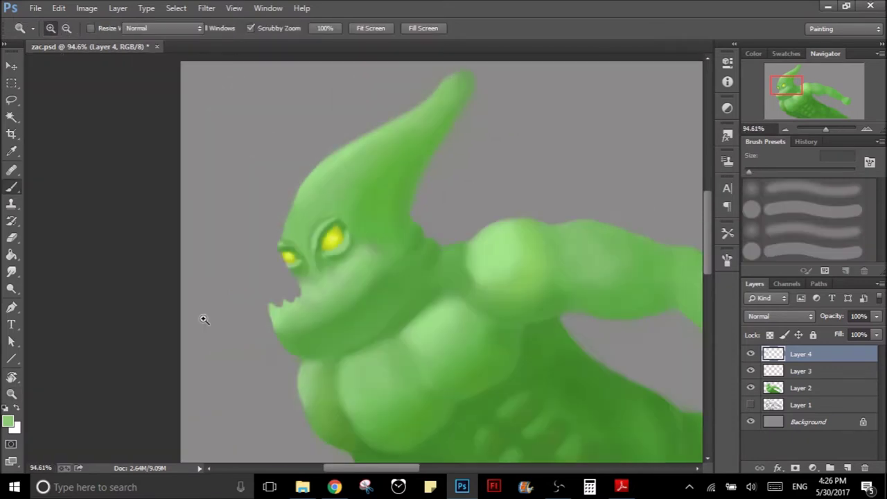
- Choose a brighter yellow-green and stroke it over the small eye's brow
{"action": "key", "text": "b"}
{"action": "scroll", "coordinate": [278, 215], "scroll_direction": "down", "scroll_amount": 3}
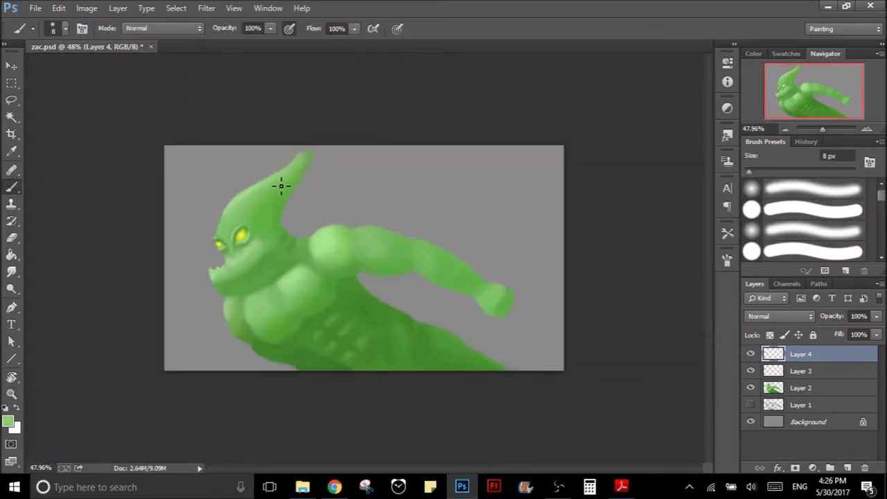
{"action": "key", "text": "z"}
{"action": "left_click_drag", "start_coordinate": [283, 184], "coordinate": [319, 200]}
{"action": "key", "text": "b"}
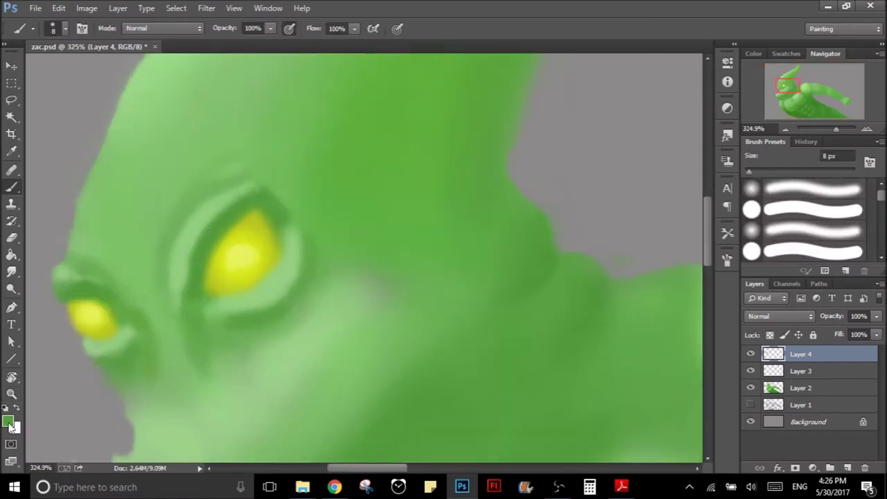
{"action": "left_click", "coordinate": [9, 421]}
{"action": "left_click", "coordinate": [608, 278]}
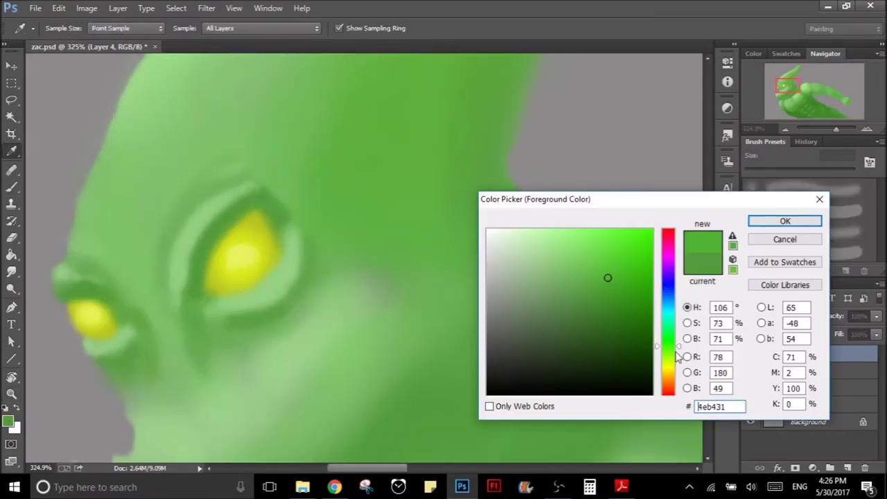
{"action": "left_click", "coordinate": [785, 221]}
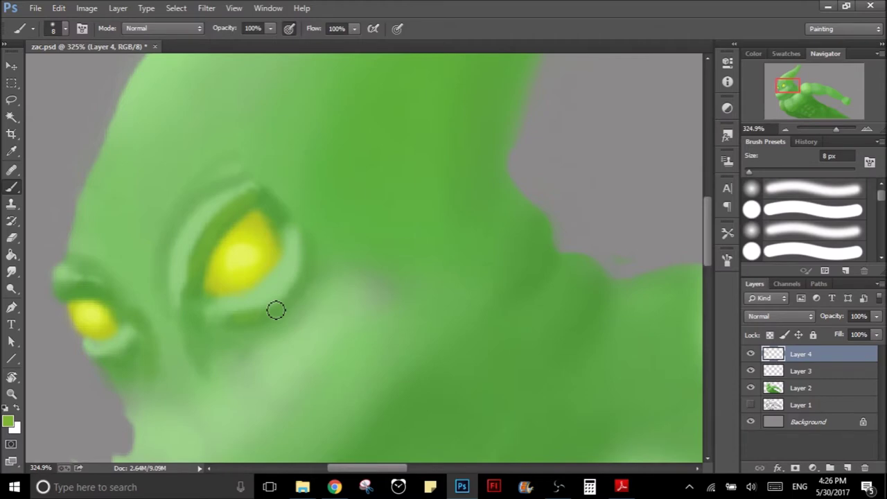
{"action": "left_click_drag", "start_coordinate": [83, 286], "coordinate": [62, 289]}
- Check the whole head and figure, then zoom in on the eyes with a 15 px brush
{"action": "key", "text": "ctrl+space"}
{"action": "mouse_move", "coordinate": [244, 327]}
{"action": "left_mouse_down"}
{"action": "mouse_move", "coordinate": [331, 276]}
{"action": "mouse_move", "coordinate": [344, 257]}
{"action": "mouse_move", "coordinate": [224, 244]}
{"action": "mouse_move", "coordinate": [287, 178]}
{"action": "mouse_move", "coordinate": [332, 234]}
{"action": "left_mouse_up"}
{"action": "key", "text": "ctrl+space"}
{"action": "key", "text": "ctrl+space"}
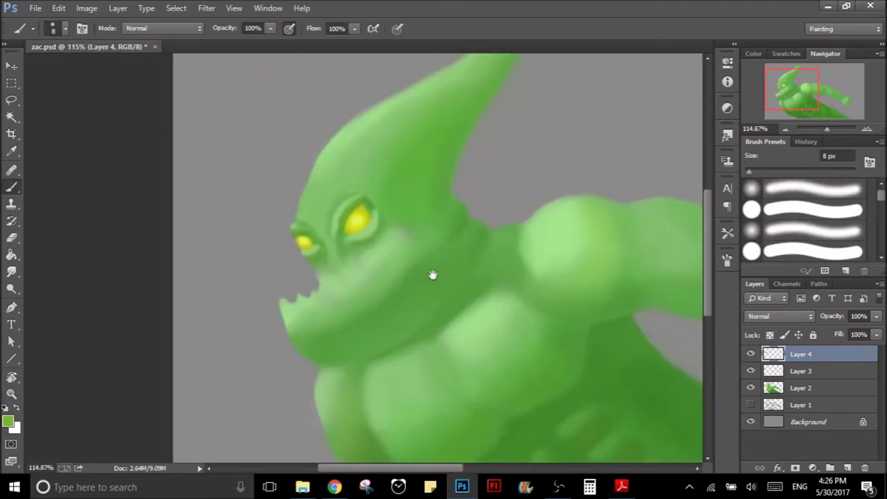
{"action": "key", "text": "ctrl+space"}
{"action": "left_click_drag", "start_coordinate": [432, 273], "coordinate": [353, 318]}
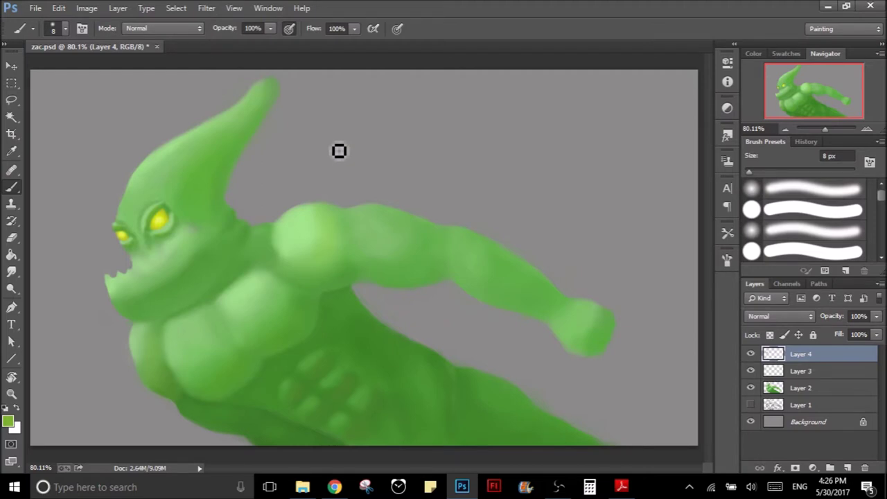
{"action": "left_click_drag", "start_coordinate": [169, 204], "coordinate": [203, 236]}
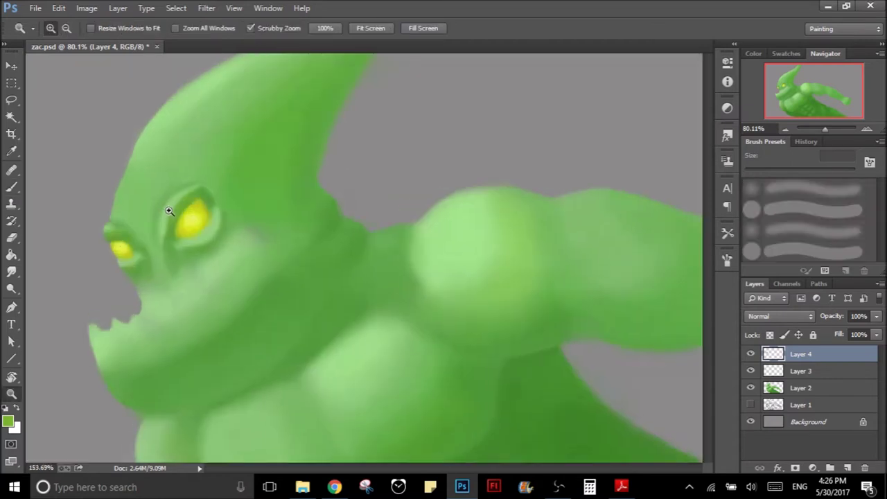
{"action": "key", "text": "bracketright"}
{"action": "key", "text": "bracketright"}
{"action": "key", "text": "bracketright"}
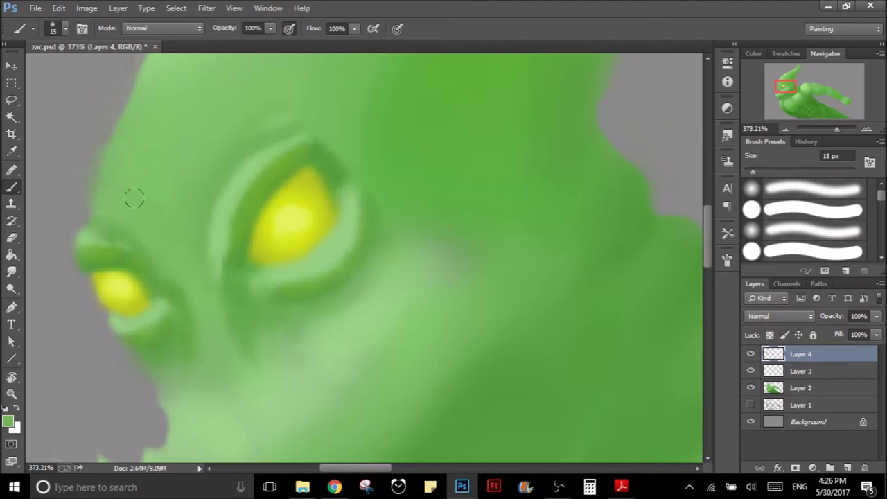
- Reframe the view closely on the big eye
{"action": "scroll", "coordinate": [204, 219], "scroll_direction": "up", "scroll_amount": 1}
{"action": "scroll", "coordinate": [240, 244], "scroll_direction": "up", "scroll_amount": 2}
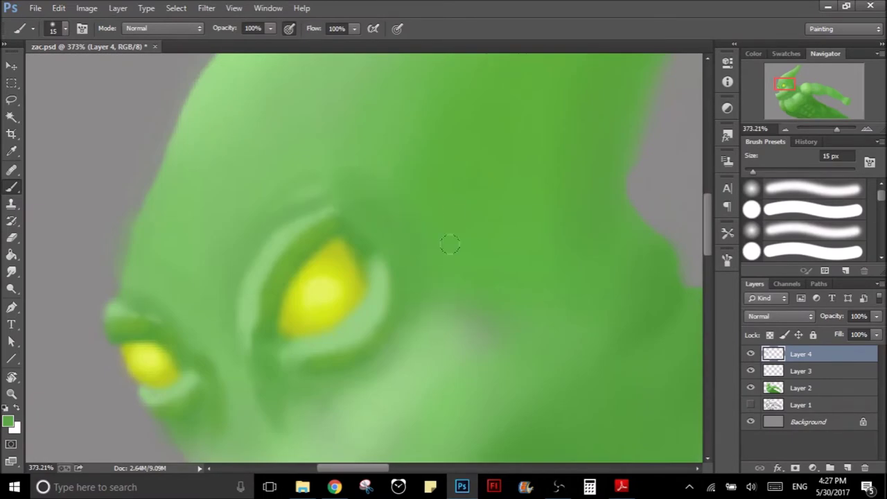
{"action": "key", "text": "z"}
{"action": "mouse_move", "coordinate": [460, 233]}
{"action": "left_mouse_down"}
{"action": "mouse_move", "coordinate": [409, 276]}
{"action": "mouse_move", "coordinate": [442, 254]}
{"action": "left_mouse_up"}
{"action": "key", "text": "b"}
{"action": "scroll", "coordinate": [432, 271], "scroll_direction": "up", "scroll_amount": 2}
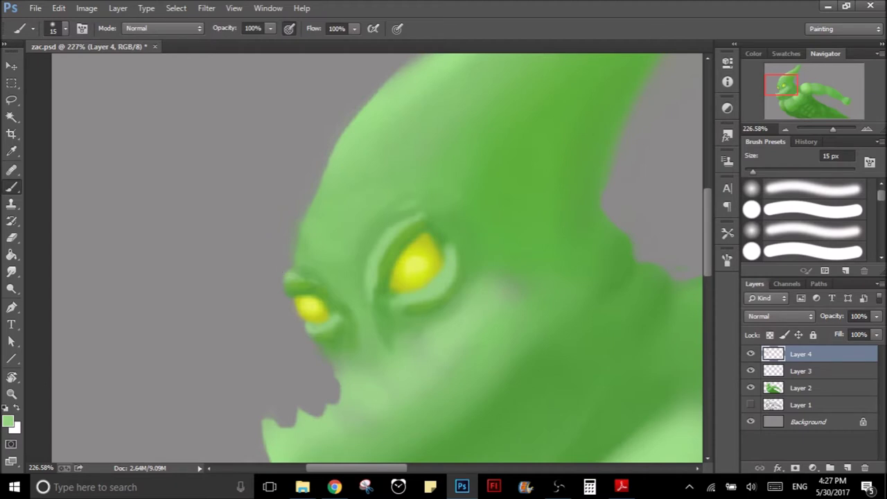
{"action": "key", "text": "z"}
{"action": "key", "text": "alt"}
{"action": "key", "text": "b"}
{"action": "mouse_move", "coordinate": [402, 292]}
{"action": "left_mouse_down"}
{"action": "mouse_move", "coordinate": [426, 286]}
{"action": "mouse_move", "coordinate": [385, 287]}
{"action": "left_mouse_up"}
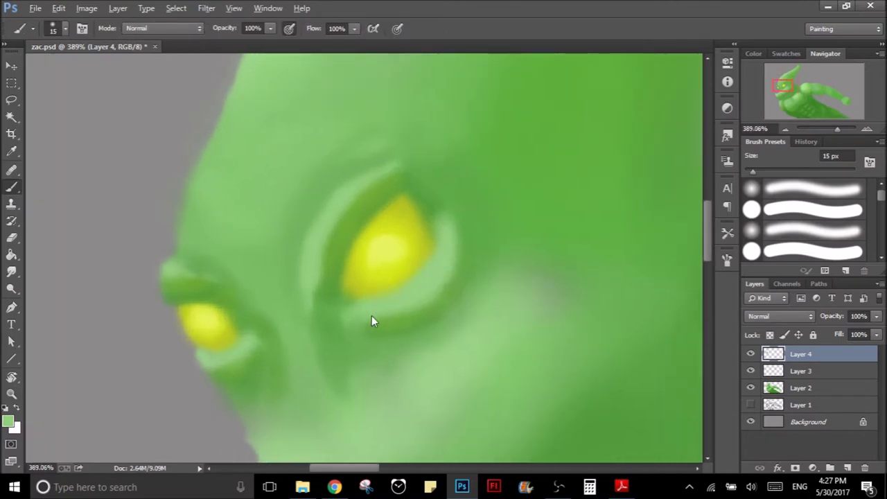
- Paint thin white highlights along the big eye's upper-left and inner rim with a 3 px brush
{"action": "left_click", "coordinate": [314, 265], "text": "alt"}
{"action": "left_click", "coordinate": [9, 421]}
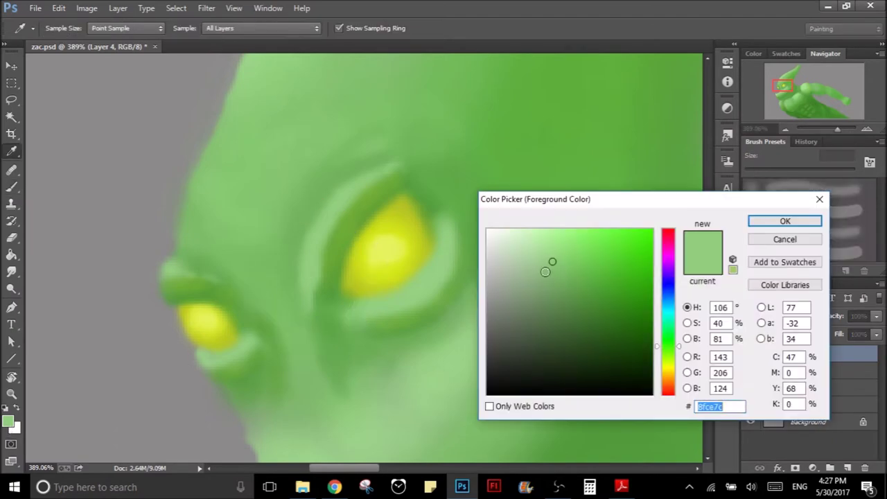
{"action": "left_click", "coordinate": [560, 272]}
{"action": "left_click", "coordinate": [785, 221]}
{"action": "key", "text": "bracketleft"}
{"action": "key", "text": "bracketleft"}
{"action": "key", "text": "bracketleft"}
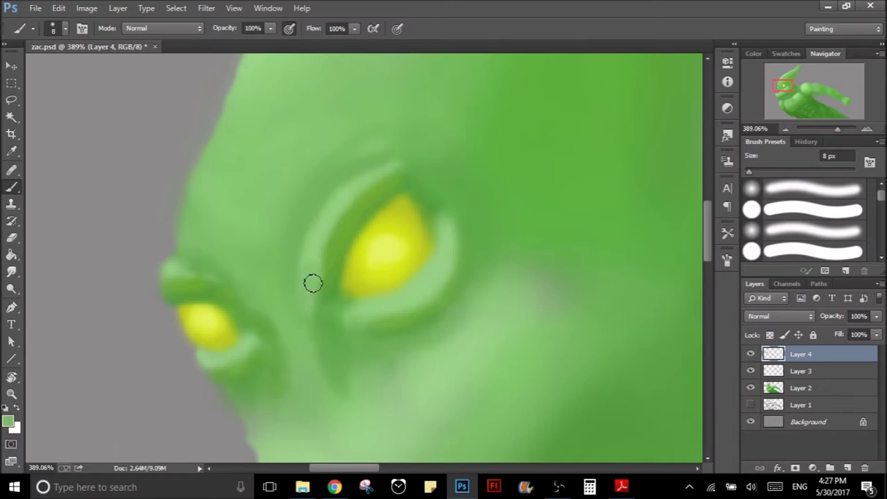
{"action": "key", "text": "x"}
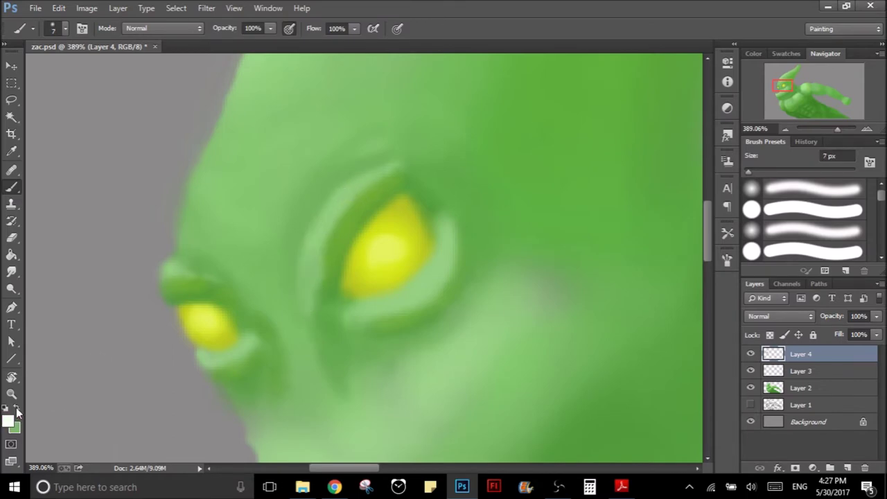
{"action": "key", "text": "bracketleft"}
{"action": "key", "text": "bracketleft"}
{"action": "key", "text": "bracketleft"}
{"action": "key", "text": "bracketleft"}
{"action": "key", "text": "bracketleft"}
{"action": "left_click_drag", "start_coordinate": [363, 185], "coordinate": [333, 209]}
{"action": "left_click_drag", "start_coordinate": [319, 241], "coordinate": [313, 262]}
{"action": "left_click", "coordinate": [397, 305]}
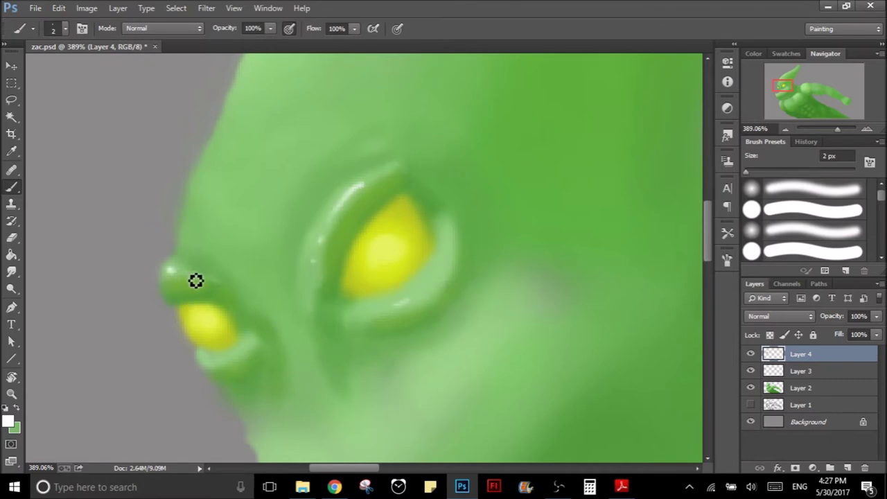
- Sample a light skin green and zoom in on the creature's eyes
{"action": "left_click", "coordinate": [220, 352], "text": "alt"}
{"action": "key", "text": "z"}
{"action": "left_click_drag", "start_coordinate": [347, 310], "coordinate": [274, 326]}
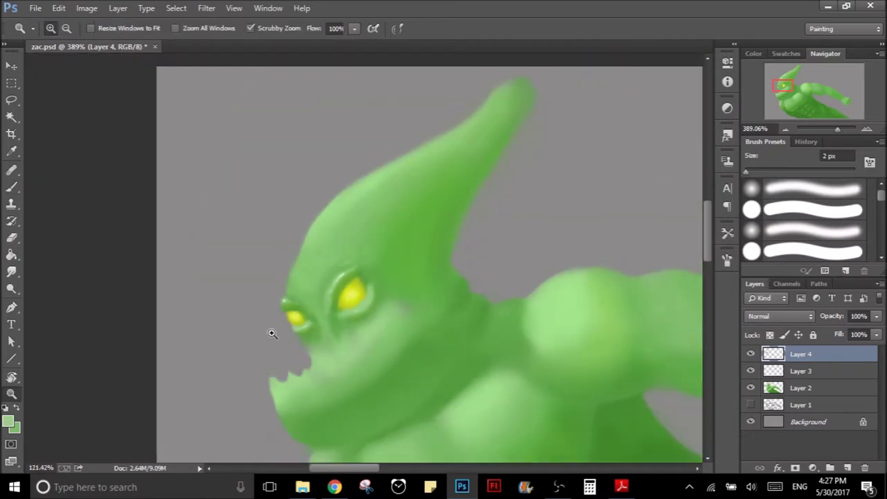
{"action": "key", "text": "b"}
{"action": "key", "text": "z"}
{"action": "left_click_drag", "start_coordinate": [390, 282], "coordinate": [350, 240]}
{"action": "key", "text": "b"}
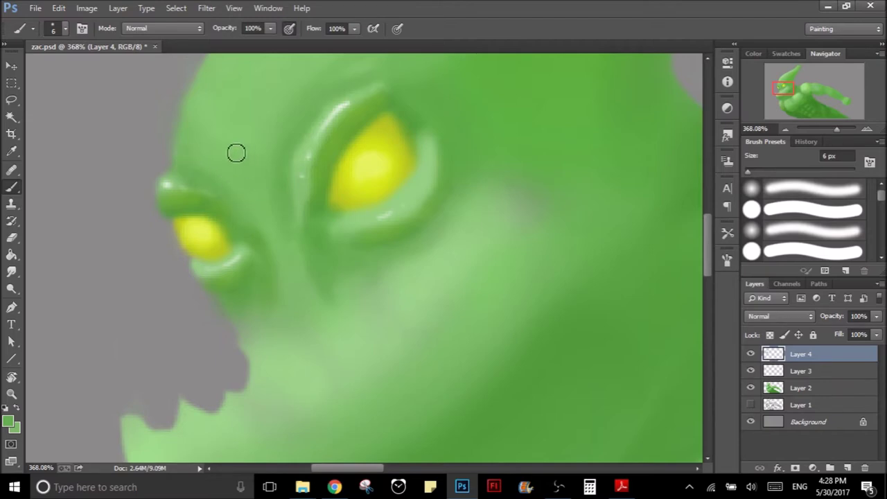
- Paint a darker crease beside the big eye using resampled skin greens
{"action": "scroll", "coordinate": [277, 201], "scroll_direction": "up", "scroll_amount": 3}
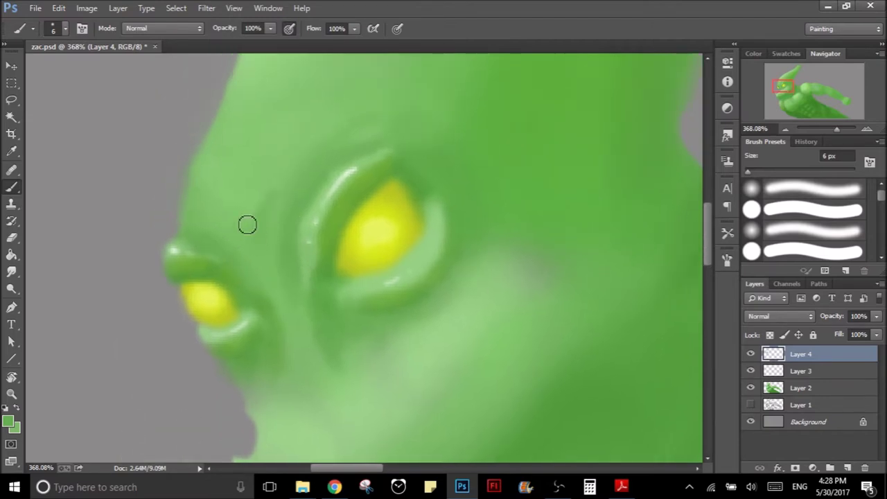
{"action": "left_click_drag", "start_coordinate": [232, 197], "coordinate": [256, 233]}
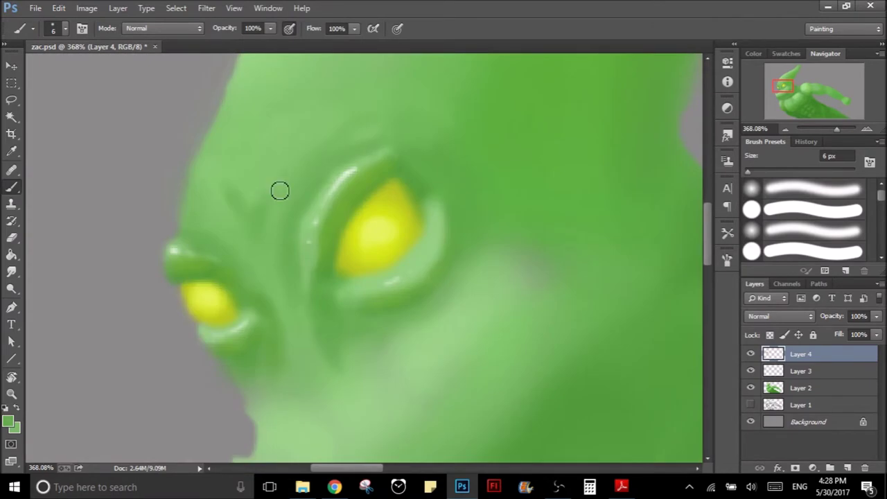
{"action": "left_click", "coordinate": [305, 195], "text": "alt"}
{"action": "left_click", "coordinate": [303, 220], "text": "alt"}
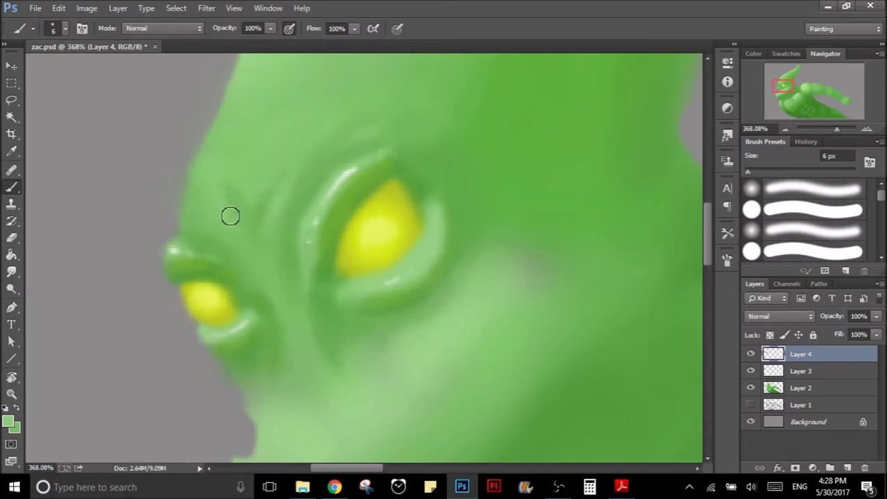
{"action": "key", "text": "z"}
{"action": "mouse_move", "coordinate": [208, 215]}
{"action": "left_mouse_down"}
{"action": "mouse_move", "coordinate": [264, 278]}
{"action": "mouse_move", "coordinate": [323, 240]}
{"action": "left_mouse_up"}
{"action": "key", "text": "b"}
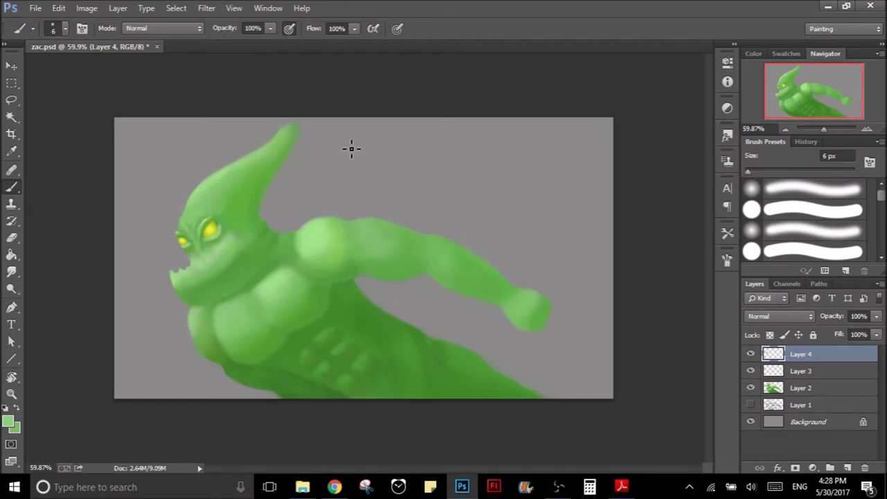
- Save zac.psd and zoom toward the creature's head
{"action": "key", "text": "ctrl+s"}
{"action": "key", "text": "z"}
{"action": "mouse_move", "coordinate": [226, 367]}
{"action": "left_mouse_down"}
{"action": "mouse_move", "coordinate": [345, 341]}
{"action": "mouse_move", "coordinate": [331, 377]}
{"action": "left_mouse_up"}
{"action": "key", "text": "b"}
{"action": "scroll", "coordinate": [331, 378], "scroll_direction": "up", "scroll_amount": 3}
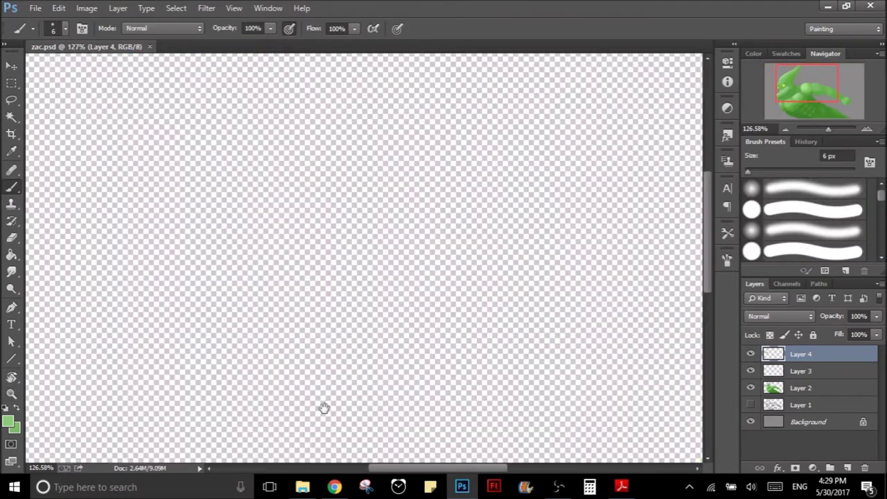
- Zoom closer on the horn and add a new empty Layer 5 above Layer 4
{"action": "key", "text": "z"}
{"action": "mouse_move", "coordinate": [275, 224]}
{"action": "left_mouse_down"}
{"action": "mouse_move", "coordinate": [301, 215]}
{"action": "mouse_move", "coordinate": [294, 215]}
{"action": "left_mouse_up"}
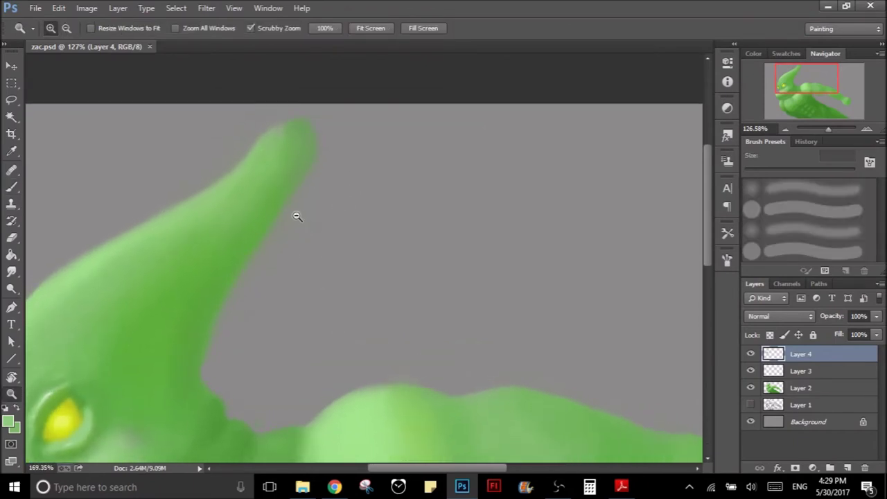
{"action": "key", "text": "b"}
{"action": "left_click", "coordinate": [848, 470]}
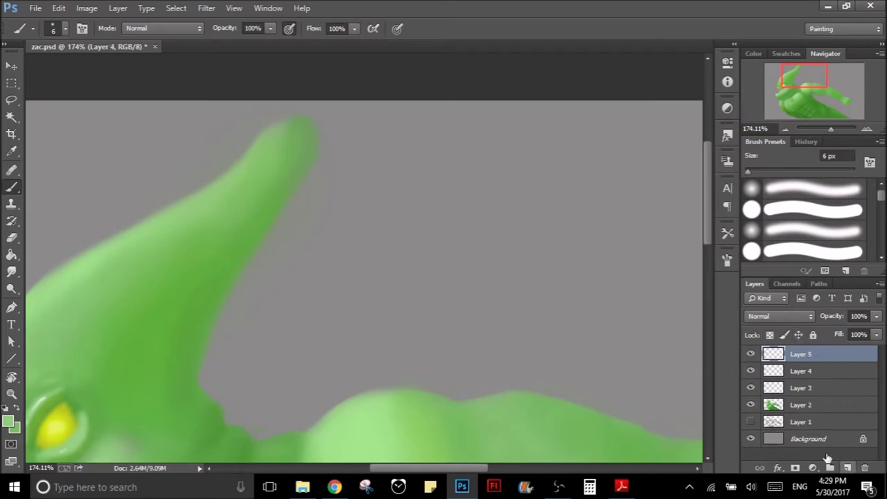
- Choose a saturated magenta and paint an arc around the horn tip
{"action": "left_click", "coordinate": [8, 425]}
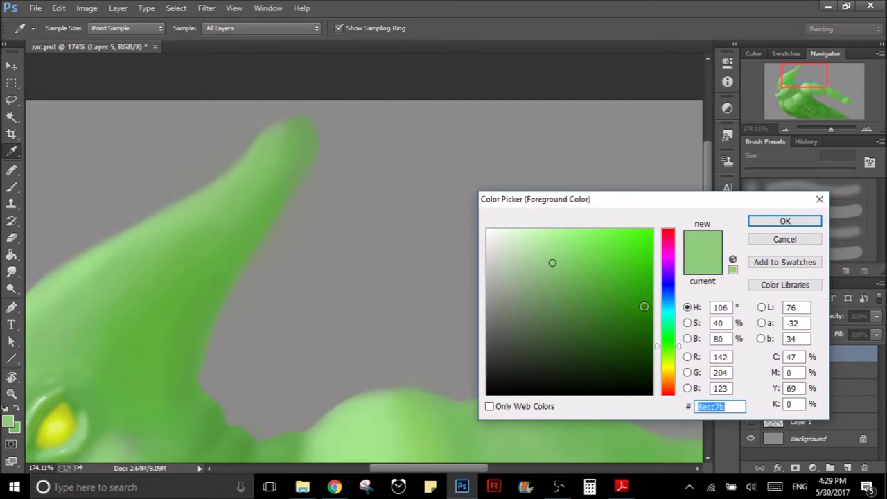
{"action": "left_click_drag", "start_coordinate": [670, 252], "coordinate": [671, 256]}
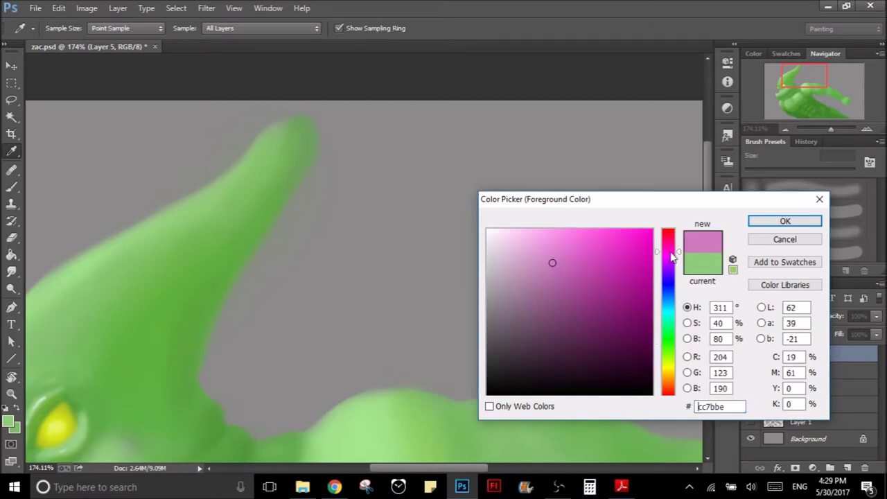
{"action": "left_click_drag", "start_coordinate": [614, 253], "coordinate": [622, 249]}
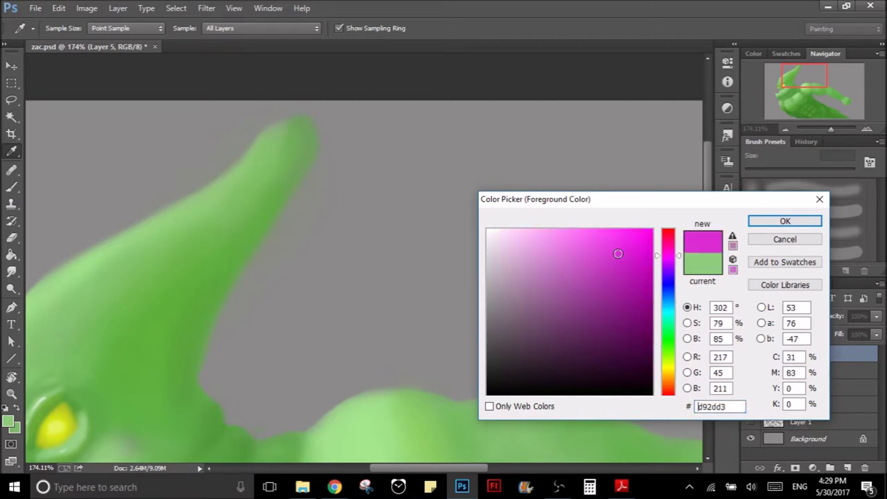
{"action": "left_click", "coordinate": [785, 221]}
{"action": "scroll", "coordinate": [330, 208], "scroll_direction": "up", "scroll_amount": 2}
{"action": "key", "text": "bracketright"}
{"action": "key", "text": "bracketright"}
{"action": "key", "text": "bracketright"}
{"action": "mouse_move", "coordinate": [289, 191]}
{"action": "left_mouse_down"}
{"action": "mouse_move", "coordinate": [328, 176]}
{"action": "mouse_move", "coordinate": [308, 246]}
{"action": "left_mouse_up"}
- Fill the horn tip's left side, notch and lower edge with magenta
{"action": "key", "text": "bracketleft"}
{"action": "key", "text": "bracketleft"}
{"action": "key", "text": "bracketleft"}
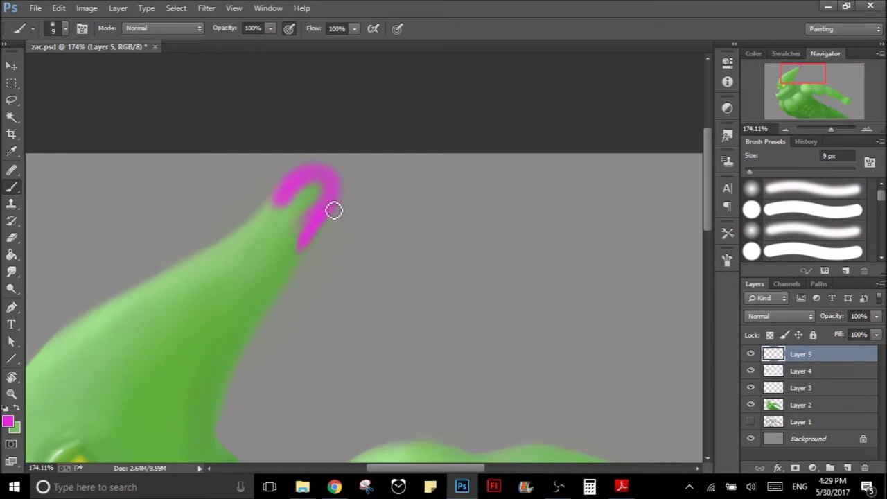
{"action": "mouse_move", "coordinate": [305, 190]}
{"action": "left_mouse_down"}
{"action": "mouse_move", "coordinate": [259, 220]}
{"action": "mouse_move", "coordinate": [312, 198]}
{"action": "mouse_move", "coordinate": [279, 214]}
{"action": "mouse_move", "coordinate": [298, 232]}
{"action": "left_mouse_up"}
{"action": "key", "text": "bracketright"}
{"action": "key", "text": "bracketright"}
{"action": "left_click", "coordinate": [294, 225], "text": "alt"}
{"action": "left_click", "coordinate": [269, 214], "text": "alt"}
{"action": "left_click", "coordinate": [307, 222], "text": "alt"}
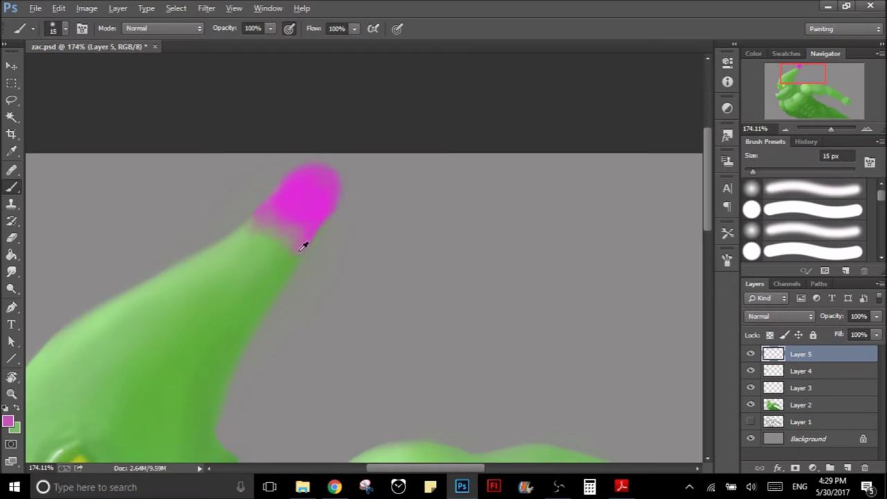
{"action": "mouse_move", "coordinate": [301, 242]}
{"action": "left_mouse_down"}
{"action": "mouse_move", "coordinate": [287, 242]}
{"action": "mouse_move", "coordinate": [272, 212]}
{"action": "left_mouse_up"}
- Smooth the magenta tip's top-right curve with a 5 px brush
{"action": "key", "text": "z"}
{"action": "left_click_drag", "start_coordinate": [366, 189], "coordinate": [295, 266]}
{"action": "key", "text": "b"}
{"action": "left_click_drag", "start_coordinate": [327, 214], "coordinate": [356, 132]}
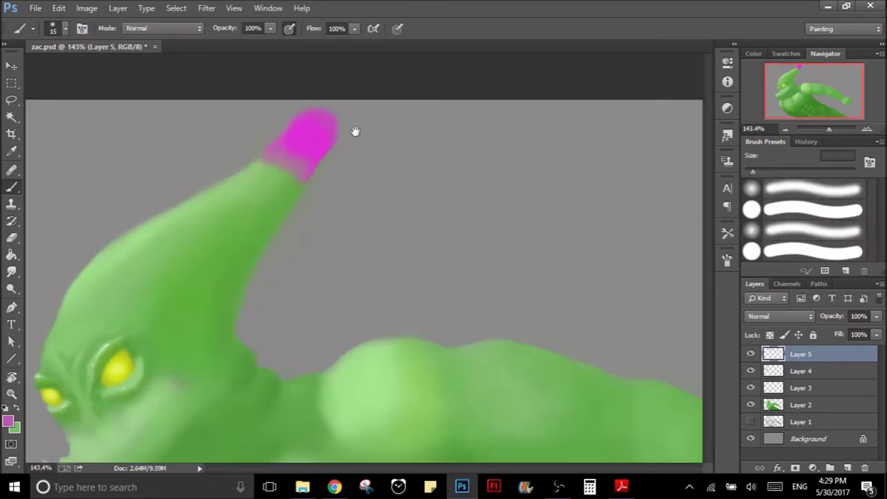
{"action": "left_click_drag", "start_coordinate": [321, 221], "coordinate": [367, 206]}
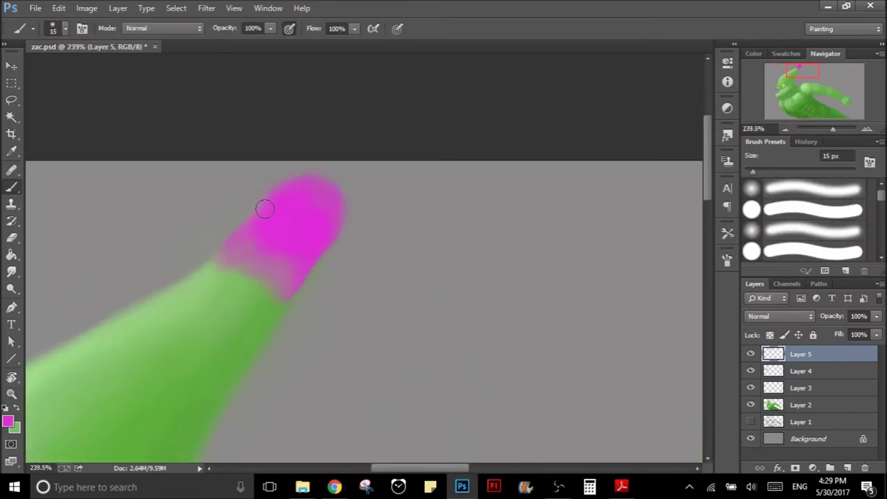
{"action": "key", "text": "bracketleft"}
{"action": "key", "text": "bracketleft"}
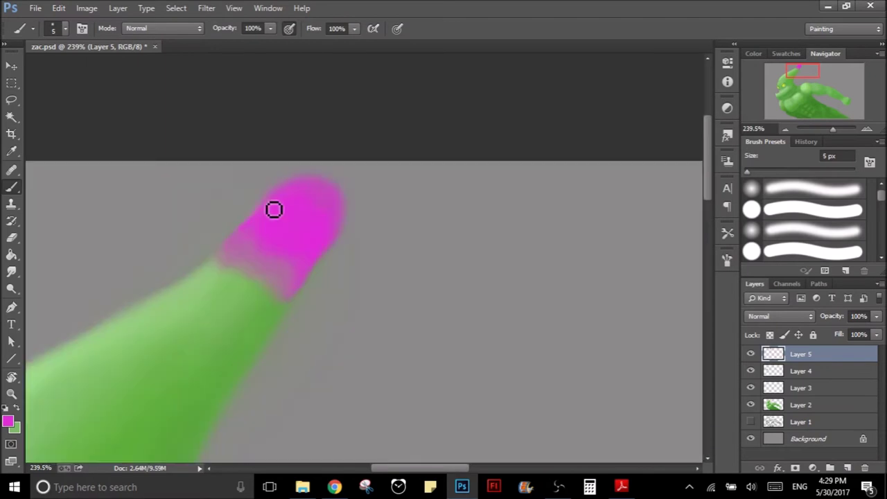
{"action": "left_click_drag", "start_coordinate": [323, 181], "coordinate": [345, 238]}
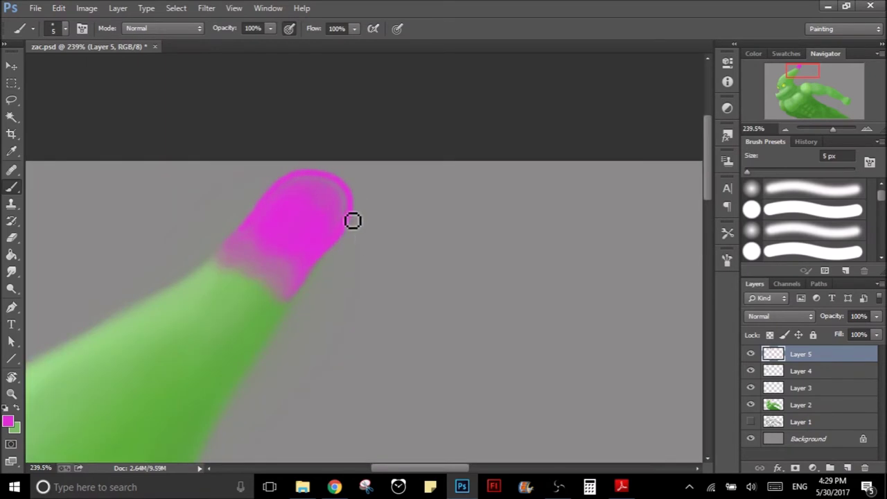
{"action": "mouse_move", "coordinate": [345, 237]}
{"action": "left_mouse_down"}
{"action": "mouse_move", "coordinate": [272, 207]}
{"action": "mouse_move", "coordinate": [336, 225]}
{"action": "mouse_move", "coordinate": [327, 236]}
{"action": "left_mouse_up"}
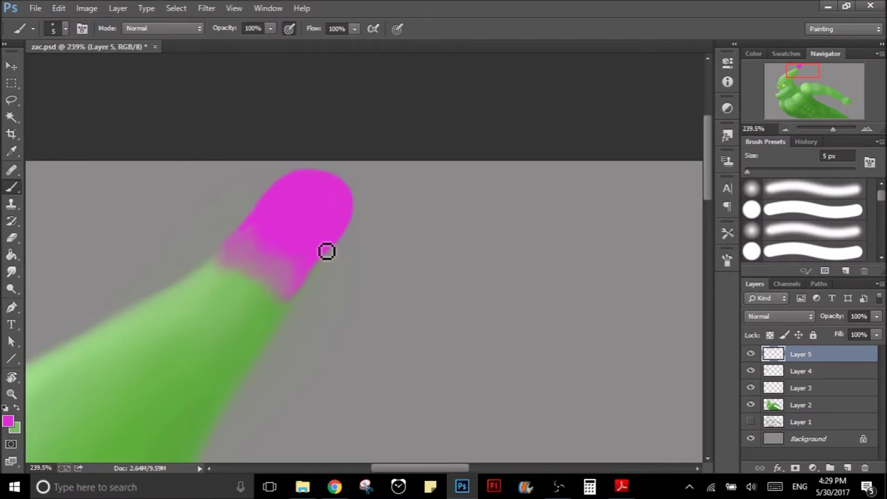
- Lock Layer 5's transparency and paint a light pink highlight on the tip with a 20 px brush
{"action": "left_click", "coordinate": [769, 335]}
{"action": "left_click", "coordinate": [7, 421]}
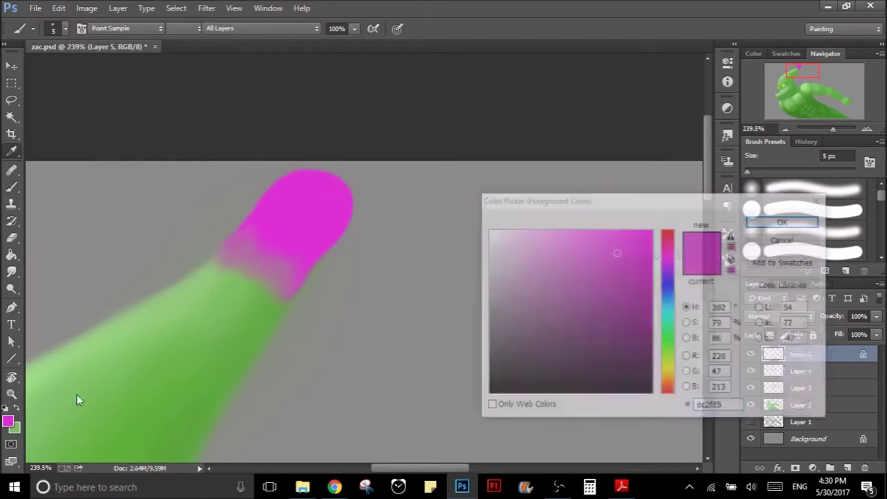
{"action": "left_click", "coordinate": [571, 239]}
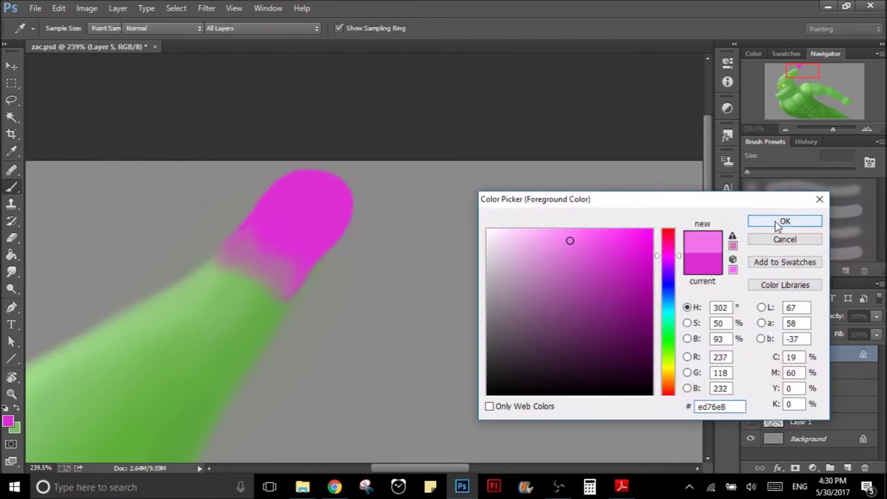
{"action": "left_click", "coordinate": [785, 221]}
{"action": "key", "text": "bracketright"}
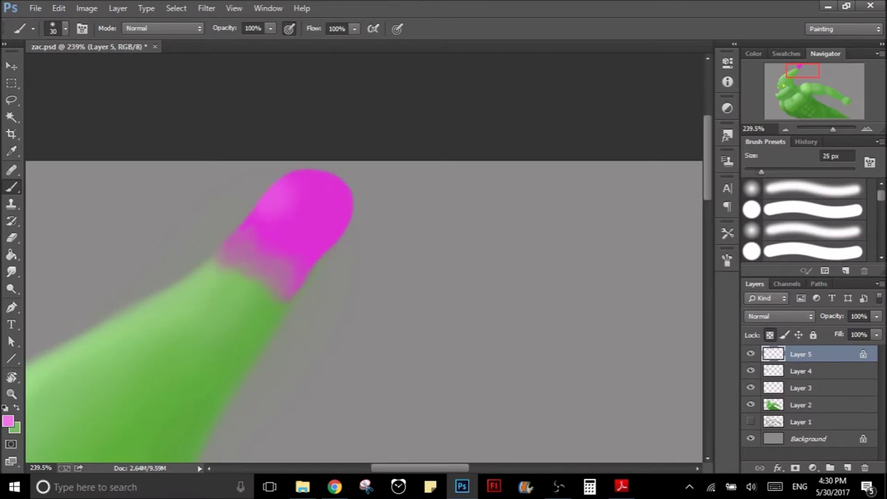
{"action": "mouse_move", "coordinate": [267, 208]}
{"action": "left_mouse_down"}
{"action": "mouse_move", "coordinate": [287, 182]}
{"action": "mouse_move", "coordinate": [293, 195]}
{"action": "mouse_move", "coordinate": [254, 198]}
{"action": "left_mouse_up"}
- Set the brush to 15 px and choose a slightly darker magenta
{"action": "key", "text": "bracketleft"}
{"action": "left_click", "coordinate": [308, 233], "text": "alt"}
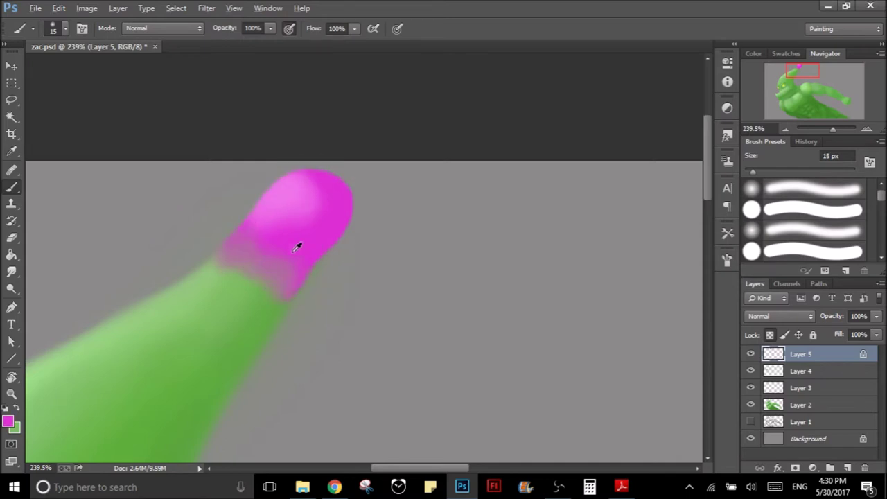
{"action": "left_click", "coordinate": [8, 421]}
{"action": "left_click", "coordinate": [621, 270]}
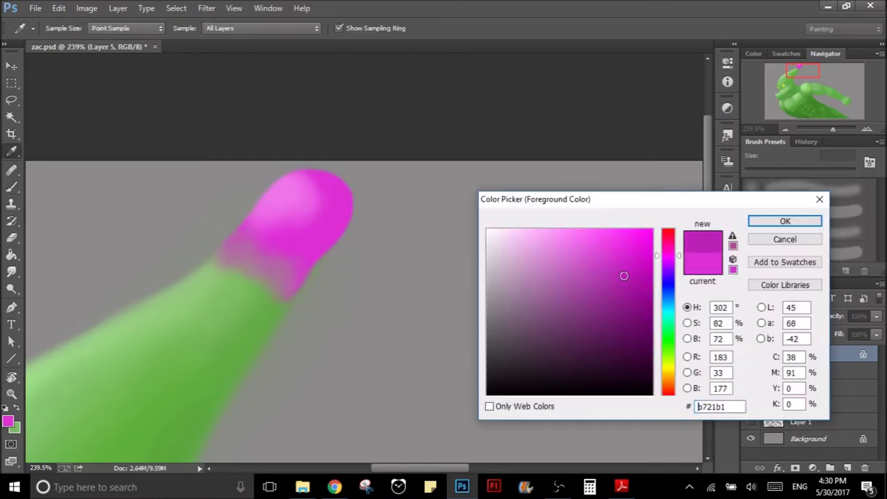
{"action": "left_click_drag", "start_coordinate": [621, 270], "coordinate": [624, 273]}
{"action": "key", "text": "Return"}
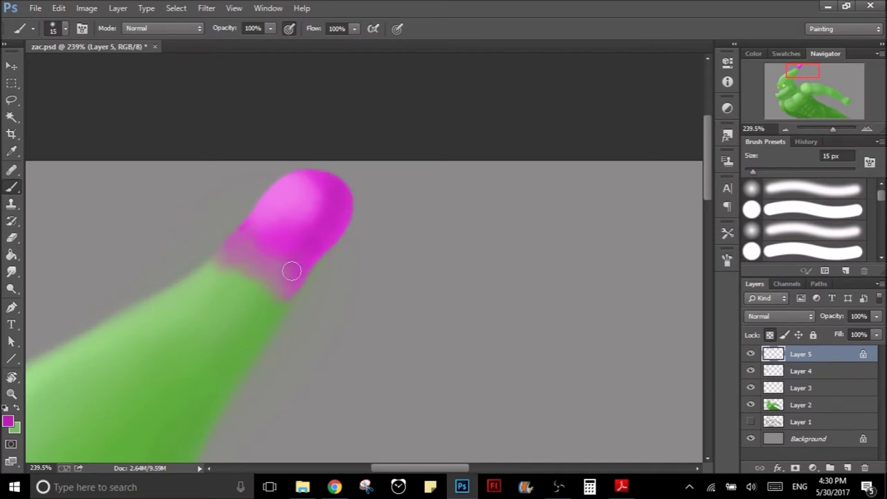
- Sample the light pink highlight, zoom in on the tip, and unlock Layer 5's transparency
{"action": "left_click", "coordinate": [309, 198], "text": "alt"}
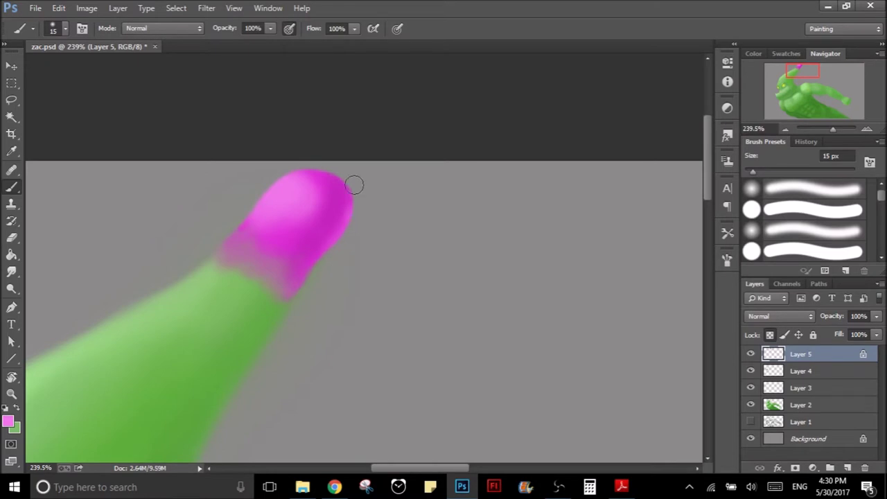
{"action": "scroll", "coordinate": [346, 180], "scroll_direction": "down", "scroll_amount": 5}
{"action": "scroll", "coordinate": [400, 215], "scroll_direction": "up", "scroll_amount": 3}
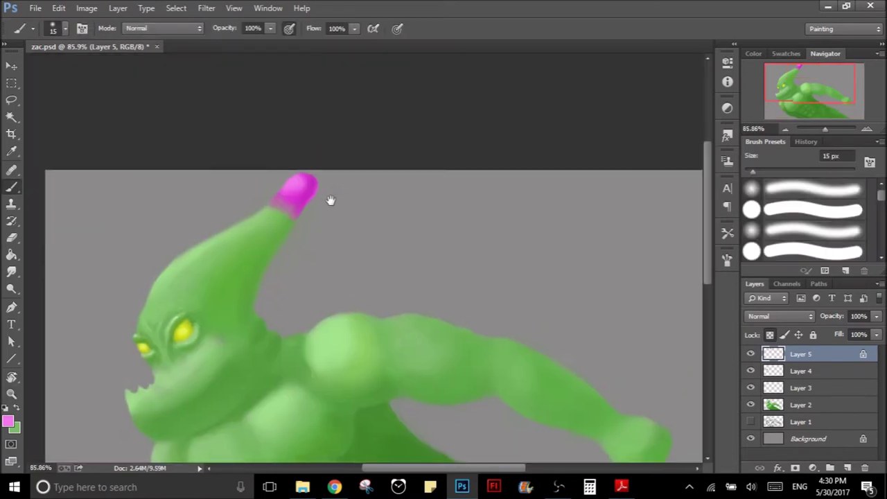
{"action": "left_click_drag", "start_coordinate": [344, 178], "coordinate": [352, 173]}
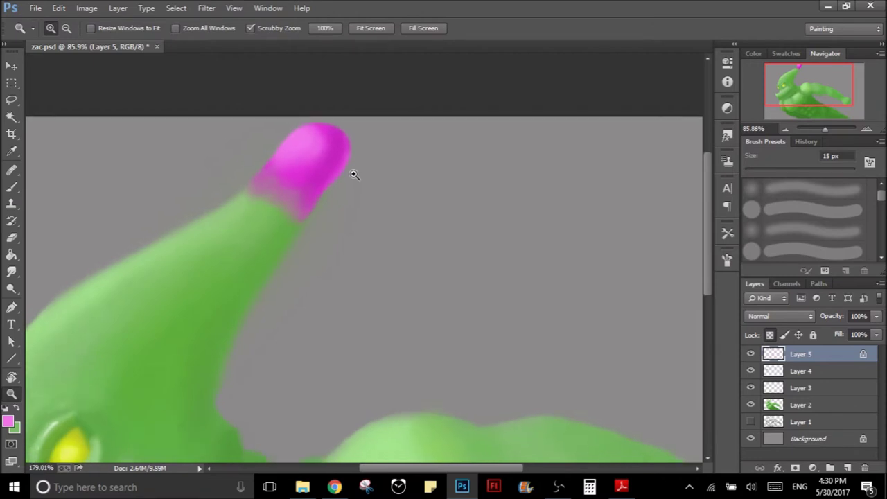
{"action": "key", "text": "b"}
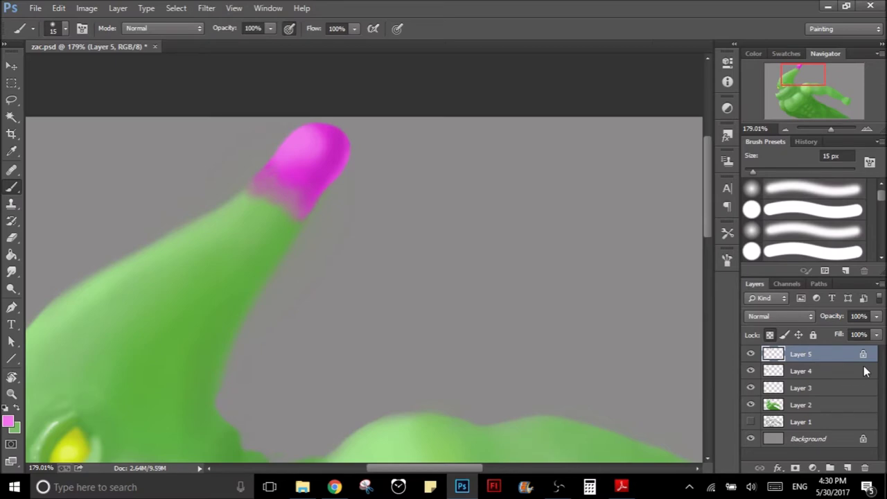
{"action": "left_click", "coordinate": [770, 335]}
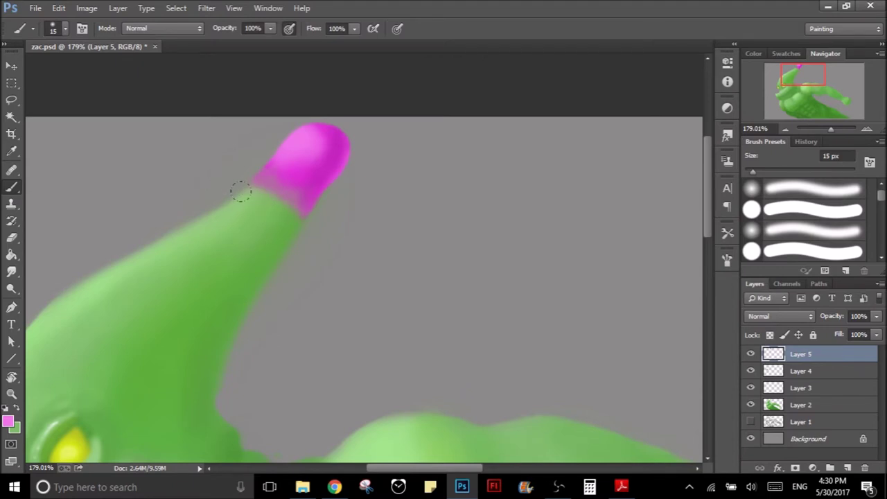
- Undo the rough pink strokes at the base of the horn tip
{"action": "key", "text": "ctrl+z"}
{"action": "left_click", "coordinate": [64, 33]}
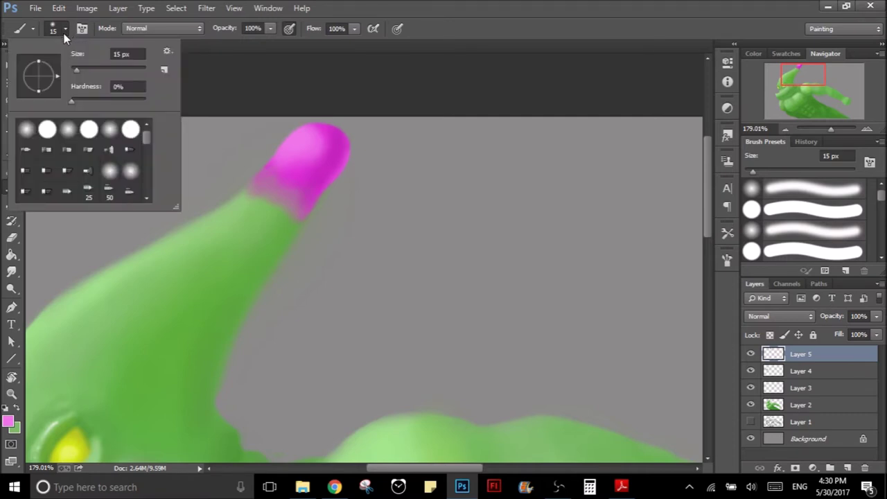
{"action": "left_click", "coordinate": [71, 32]}
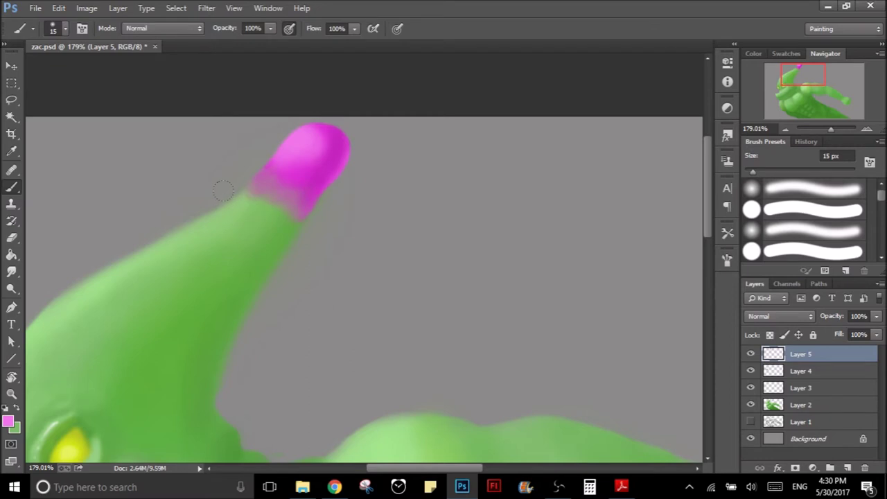
{"action": "key", "text": "ctrl+z"}
{"action": "left_click", "coordinate": [727, 260]}
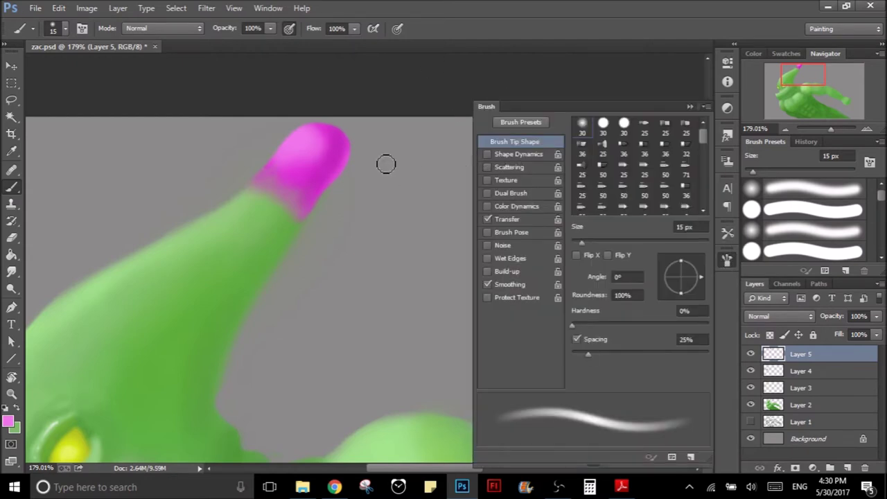
{"action": "left_click_drag", "start_coordinate": [274, 174], "coordinate": [324, 166]}
{"action": "key", "text": "ctrl+z"}
- Switch to the Eraser with Shape Dynamics turned off
{"action": "key", "text": "e"}
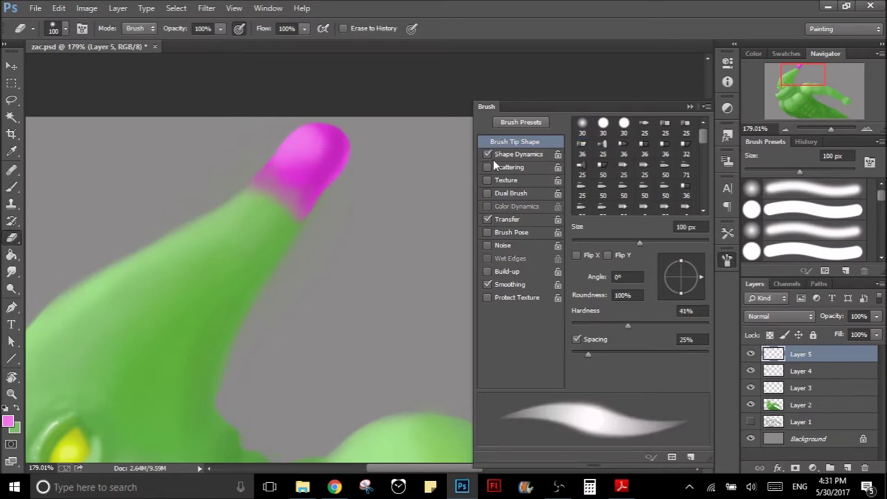
{"action": "left_click", "coordinate": [488, 155]}
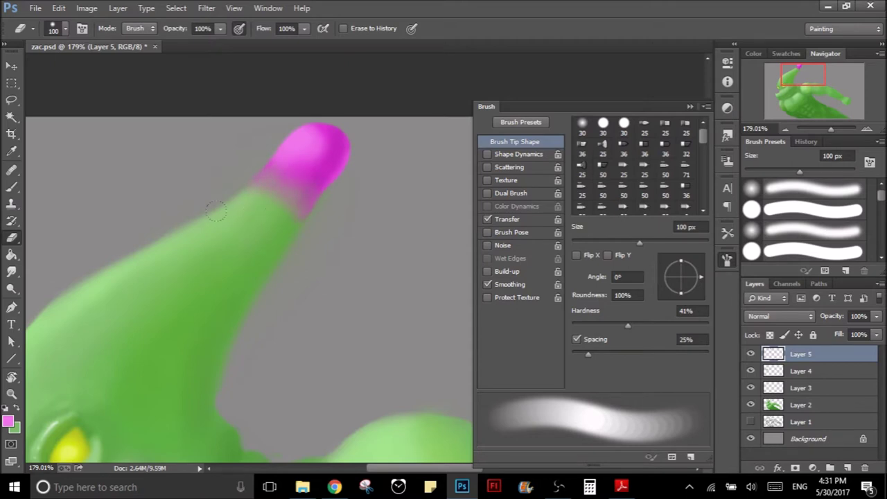
{"action": "left_click", "coordinate": [690, 108]}
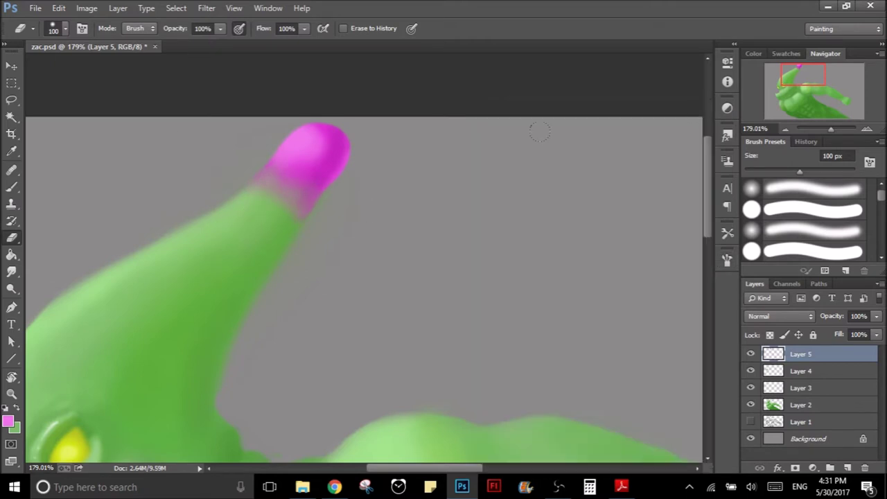
{"action": "scroll", "coordinate": [323, 259], "scroll_direction": "down", "scroll_amount": 3}
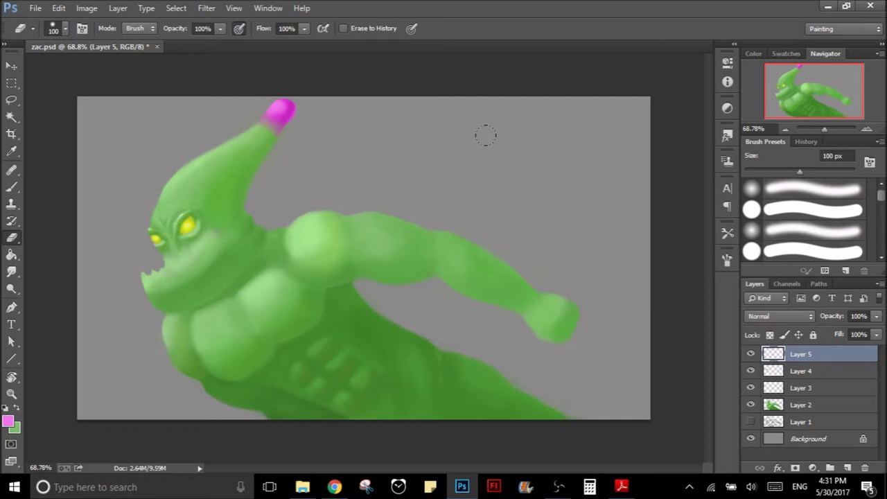
- Zoom in on the upper body, add a new Layer 6, and make white the foreground colour
{"action": "key", "text": "z"}
{"action": "left_click_drag", "start_coordinate": [287, 278], "coordinate": [301, 269]}
{"action": "key", "text": "e"}
{"action": "left_click", "coordinate": [847, 468]}
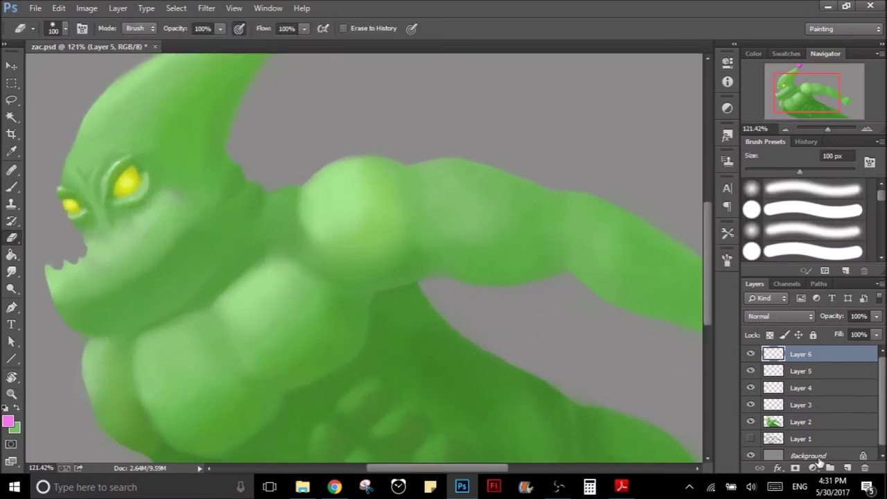
{"action": "left_click", "coordinate": [4, 408]}
{"action": "key", "text": "x"}
- Dab small white glossy highlights on the shoulder with a 10–20 px soft brush
{"action": "key", "text": "bracketleft"}
{"action": "key", "text": "bracketleft"}
{"action": "key", "text": "bracketleft"}
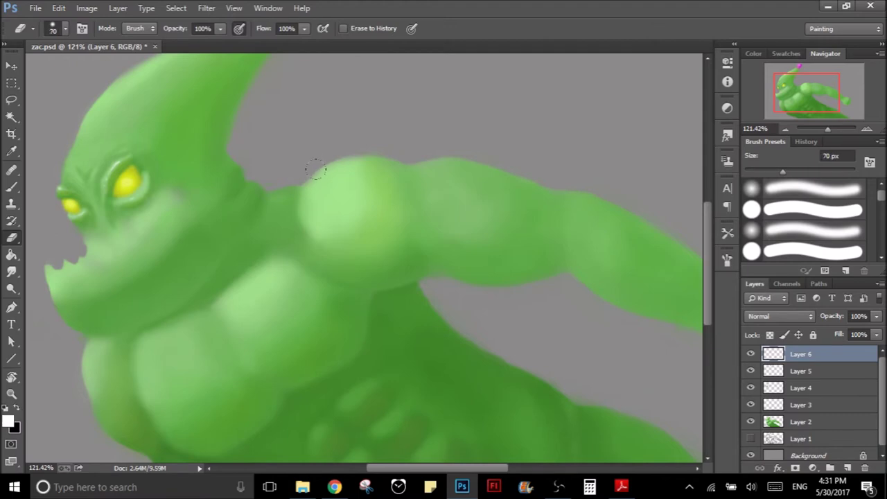
{"action": "key", "text": "bracketleft"}
{"action": "key", "text": "bracketleft"}
{"action": "key", "text": "bracketleft"}
{"action": "key", "text": "bracketleft"}
{"action": "key", "text": "bracketleft"}
{"action": "left_click", "coordinate": [19, 189]}
{"action": "key", "text": "bracketleft"}
{"action": "left_click", "coordinate": [329, 181]}
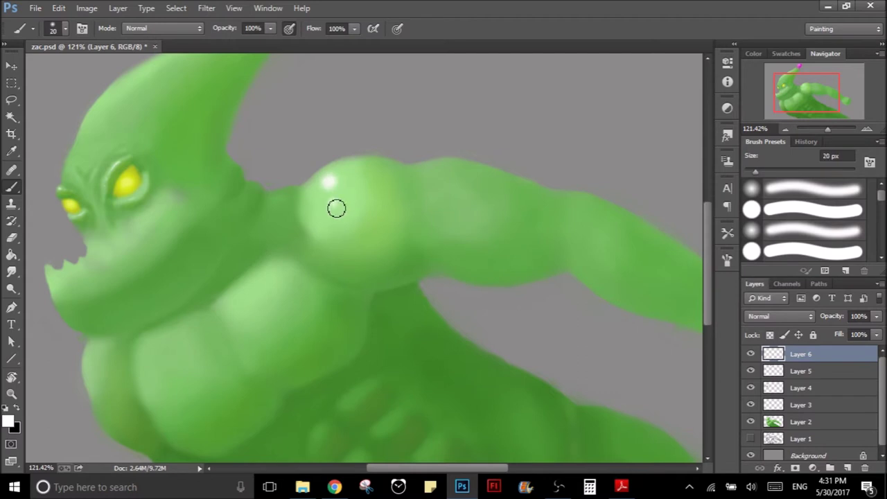
{"action": "key", "text": "bracketright"}
{"action": "left_click", "coordinate": [332, 184]}
{"action": "key", "text": "bracketleft"}
{"action": "key", "text": "bracketleft"}
{"action": "left_click", "coordinate": [441, 184]}
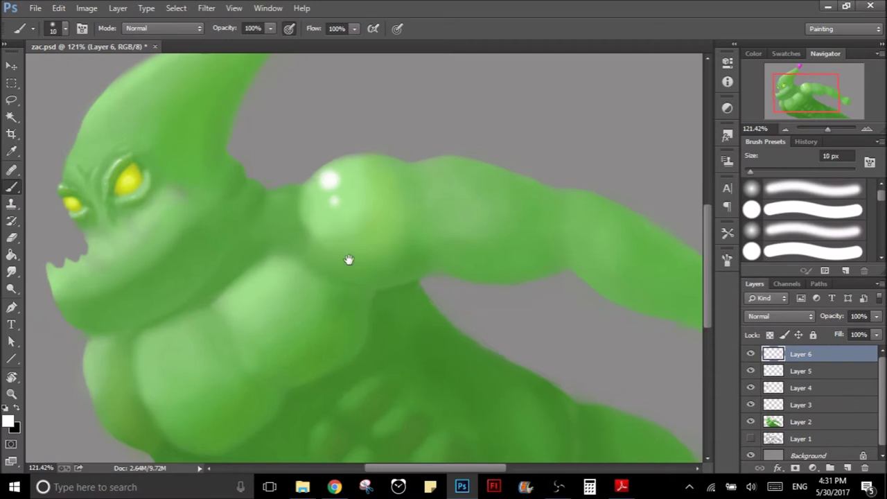
- Paint soft white highlights on the chest with a 10–15 px brush
{"action": "left_click_drag", "start_coordinate": [336, 277], "coordinate": [380, 231]}
{"action": "key", "text": "bracketright"}
{"action": "key", "text": "bracketright"}
{"action": "key", "text": "bracketleft"}
{"action": "left_click", "coordinate": [281, 252]}
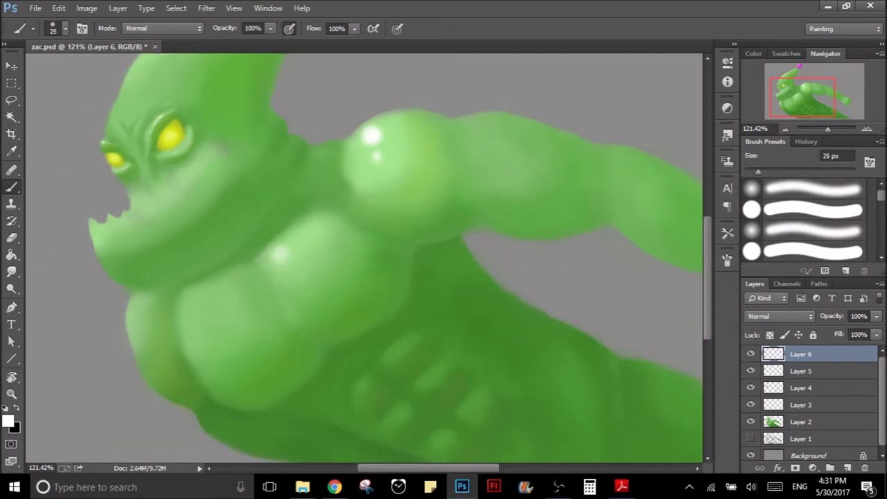
{"action": "key", "text": "bracketleft"}
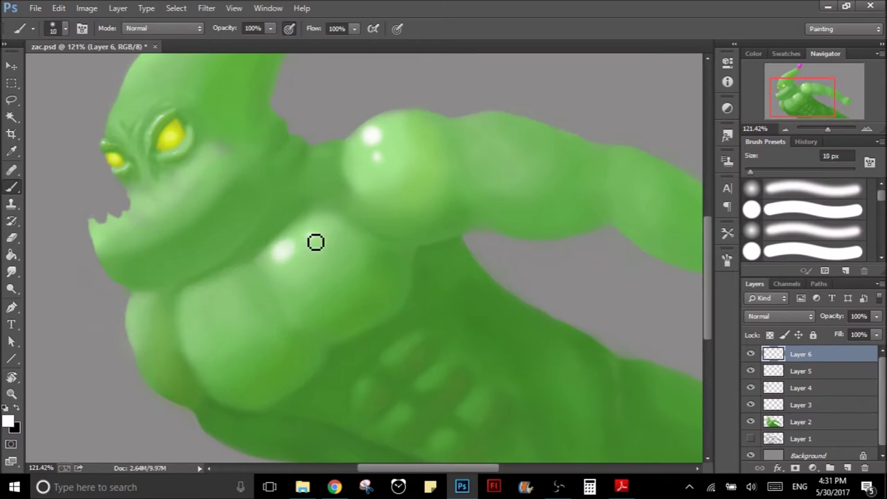
{"action": "left_click", "coordinate": [310, 237]}
{"action": "key", "text": "bracketright"}
{"action": "key", "text": "bracketright"}
{"action": "key", "text": "bracketright"}
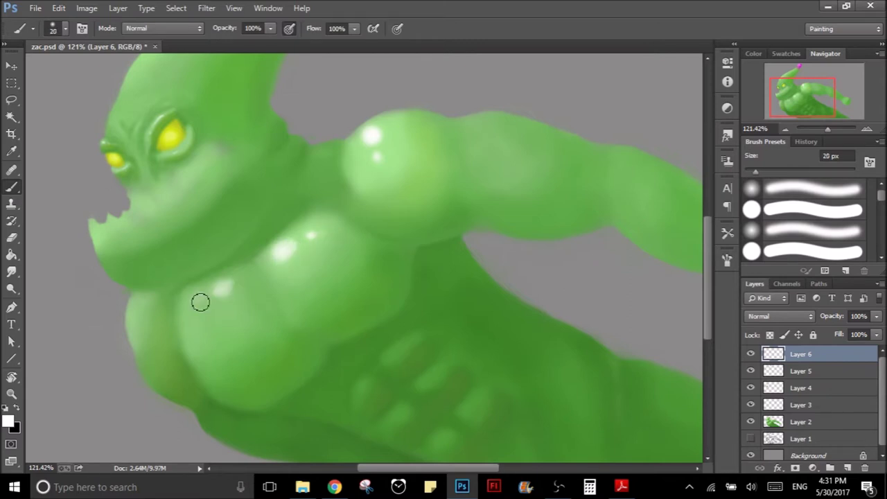
- Zoom out to review the figure, zoom in on the face, and make Layer 2 active
{"action": "key", "text": "z"}
{"action": "left_click_drag", "start_coordinate": [418, 214], "coordinate": [208, 327]}
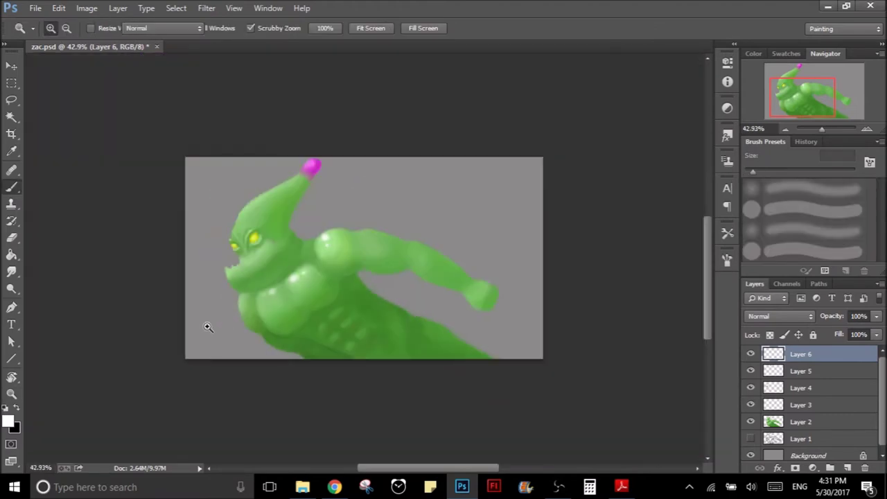
{"action": "key", "text": "b"}
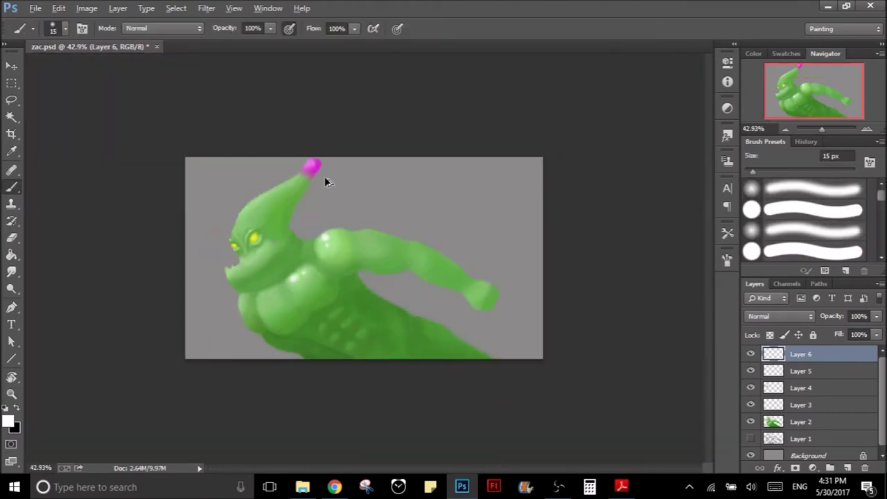
{"action": "key", "text": "z"}
{"action": "left_click_drag", "start_coordinate": [253, 257], "coordinate": [303, 233]}
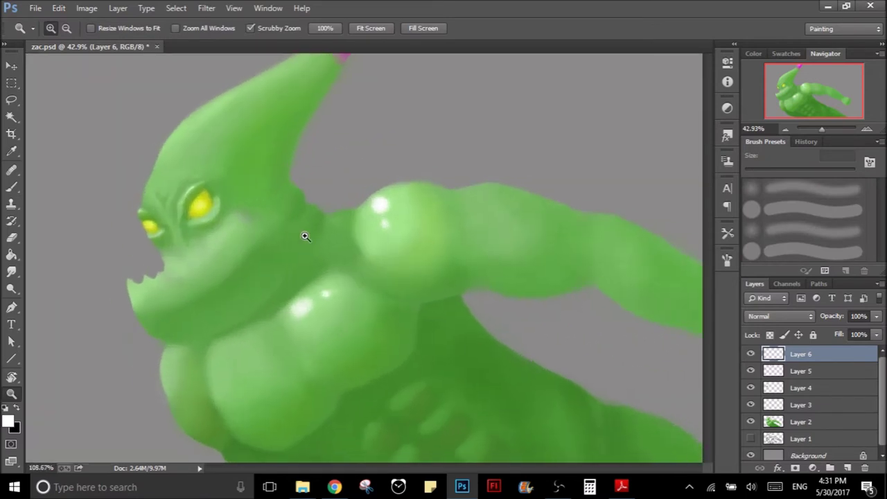
{"action": "key", "text": "b"}
{"action": "scroll", "coordinate": [291, 260], "scroll_direction": "up", "scroll_amount": 1}
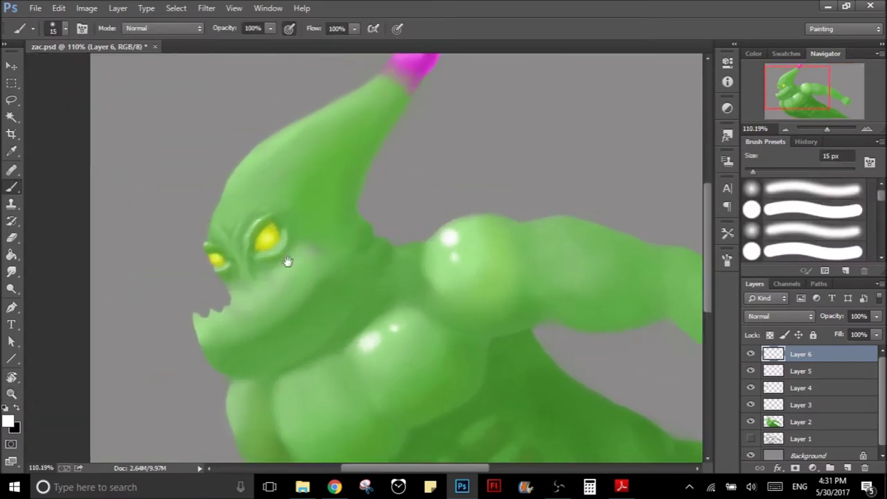
{"action": "scroll", "coordinate": [294, 273], "scroll_direction": "up", "scroll_amount": 2}
{"action": "left_click", "coordinate": [800, 421]}
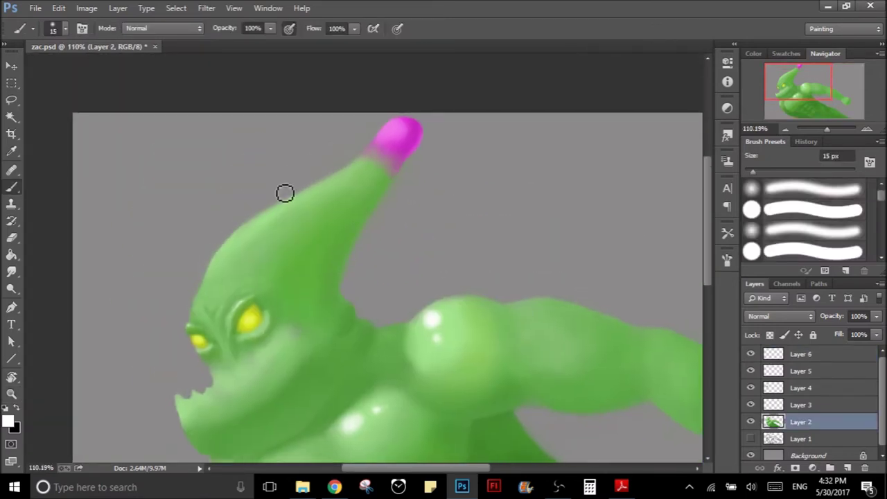
- Frame the head and horn, try white head highlights at 10–25 px, then undo them
{"action": "left_click_drag", "start_coordinate": [283, 192], "coordinate": [326, 170]}
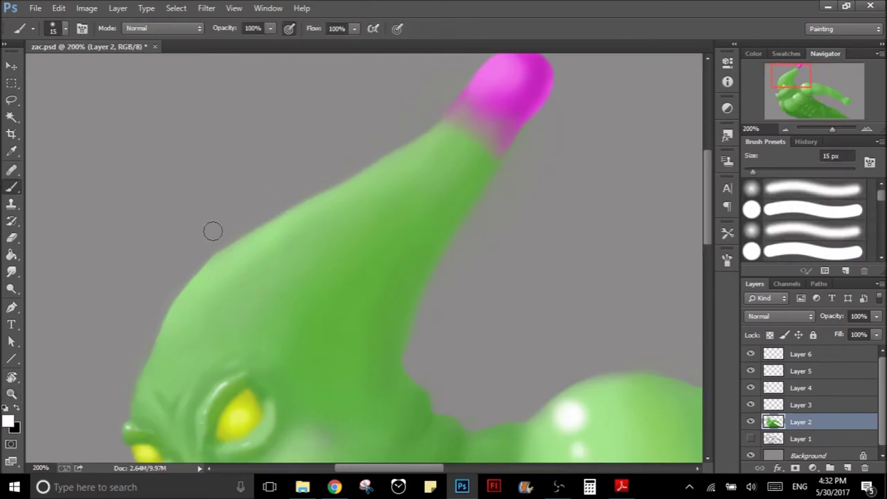
{"action": "key", "text": "z"}
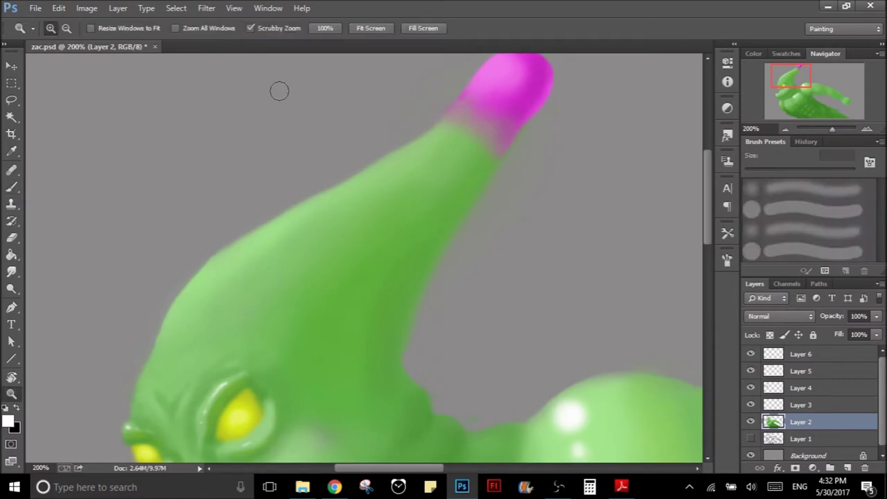
{"action": "left_click_drag", "start_coordinate": [278, 251], "coordinate": [253, 248]}
{"action": "key", "text": "b"}
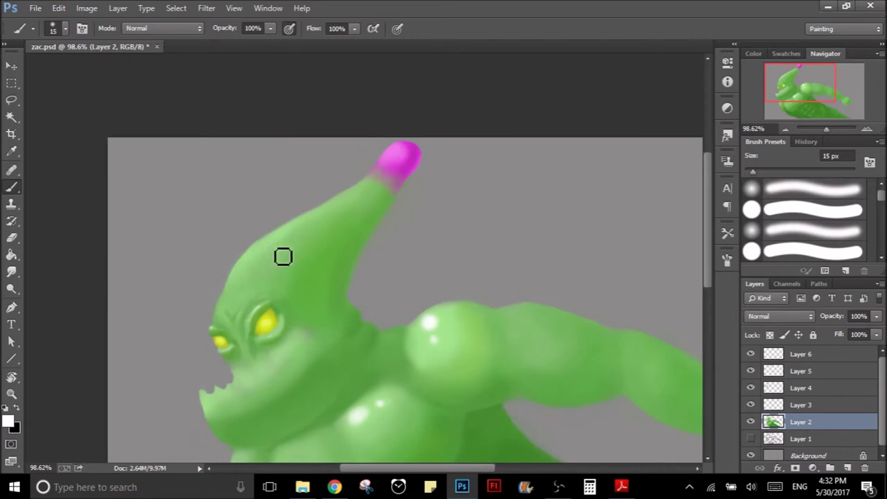
{"action": "key", "text": "bracketright"}
{"action": "mouse_move", "coordinate": [277, 248]}
{"action": "left_mouse_down"}
{"action": "mouse_move", "coordinate": [290, 245]}
{"action": "mouse_move", "coordinate": [277, 256]}
{"action": "mouse_move", "coordinate": [285, 249]}
{"action": "left_mouse_up"}
{"action": "key", "text": "bracketleft"}
{"action": "key", "text": "bracketleft"}
{"action": "key", "text": "bracketleft"}
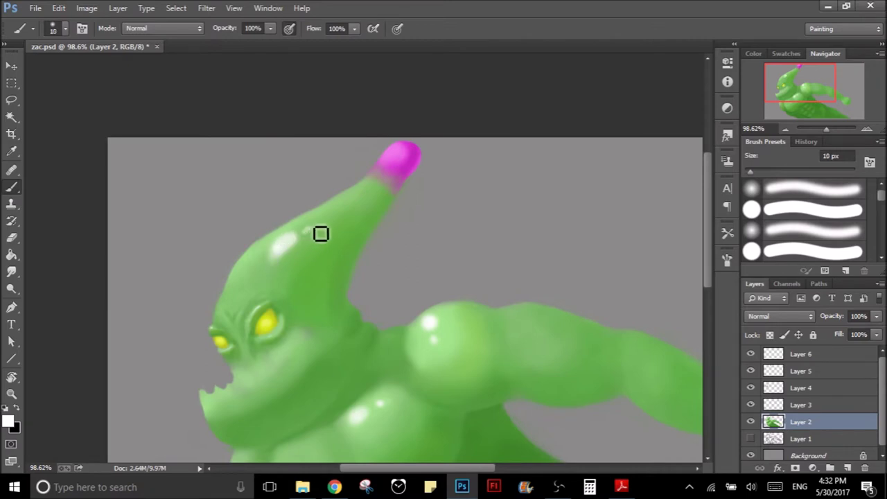
{"action": "left_click", "coordinate": [332, 216]}
{"action": "left_click_drag", "start_coordinate": [321, 223], "coordinate": [274, 261]}
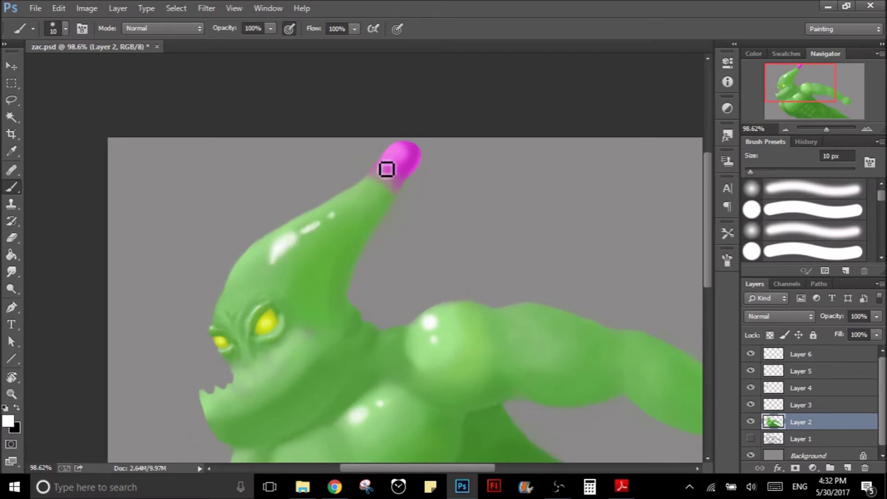
{"action": "key", "text": "ctrl+alt+z"}
{"action": "key", "text": "ctrl+alt+z"}
{"action": "key", "text": "ctrl+alt+z"}
{"action": "key", "text": "ctrl+alt+z"}
{"action": "key", "text": "ctrl+alt+z"}
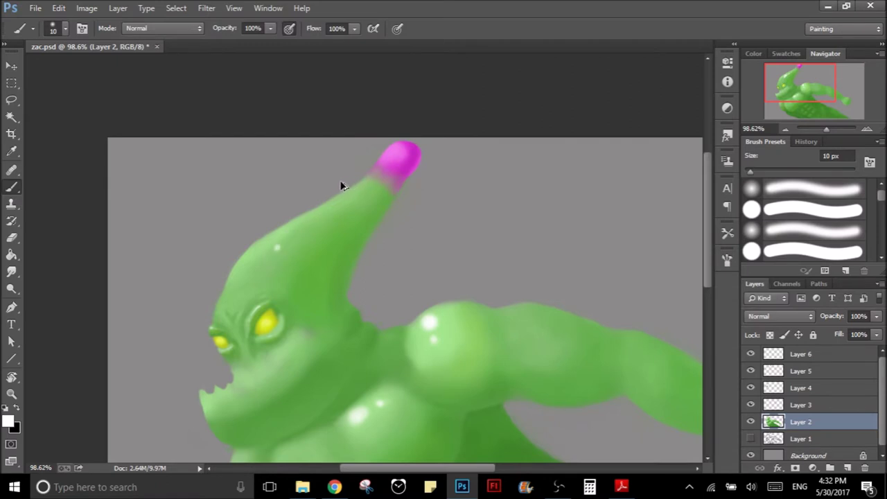
- Paint a short white highlight and two small marks on the head with a 9–15 px brush
{"action": "key", "text": "bracketright"}
{"action": "key", "text": "bracketleft"}
{"action": "left_click_drag", "start_coordinate": [292, 246], "coordinate": [321, 222]}
{"action": "key", "text": "bracketleft"}
{"action": "left_click", "coordinate": [332, 217]}
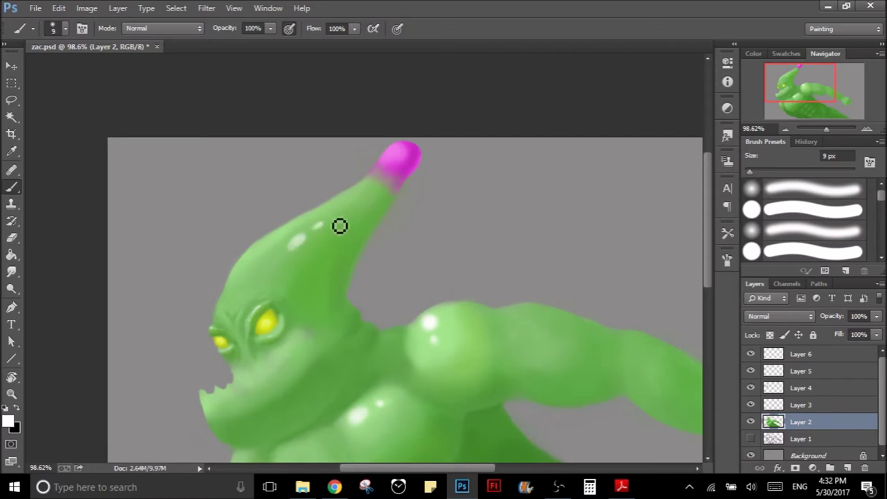
{"action": "left_click", "coordinate": [446, 261], "text": "alt"}
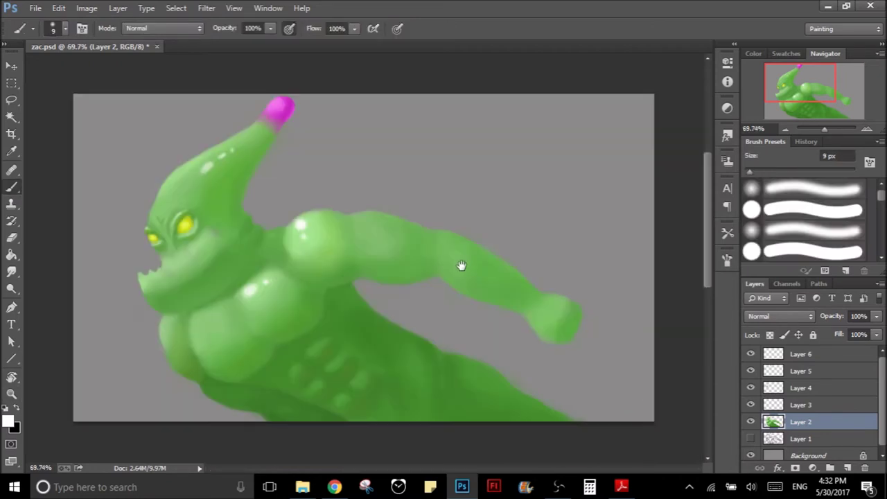
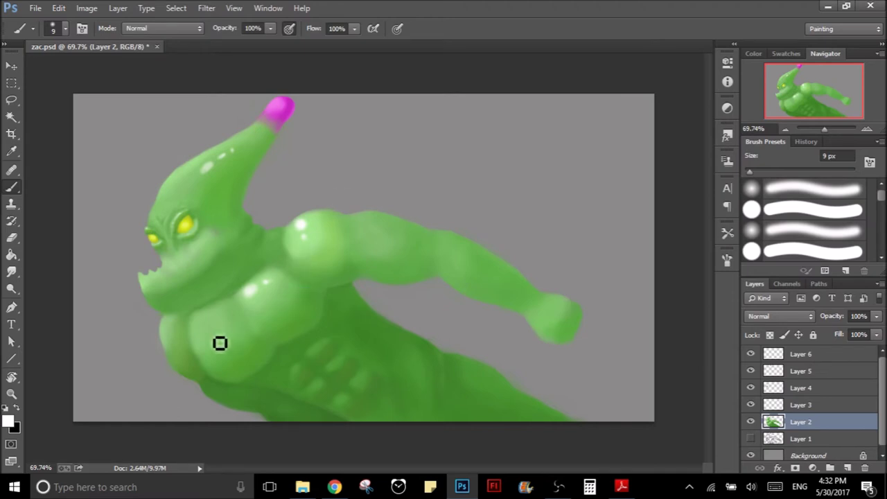
- Dab a 15 px white highlight on the lower chest's left edge, then view the whole image
{"action": "key", "text": "ctrl+space"}
{"action": "left_click", "coordinate": [222, 317]}
{"action": "key", "text": "bracketright"}
{"action": "key", "text": "bracketright"}
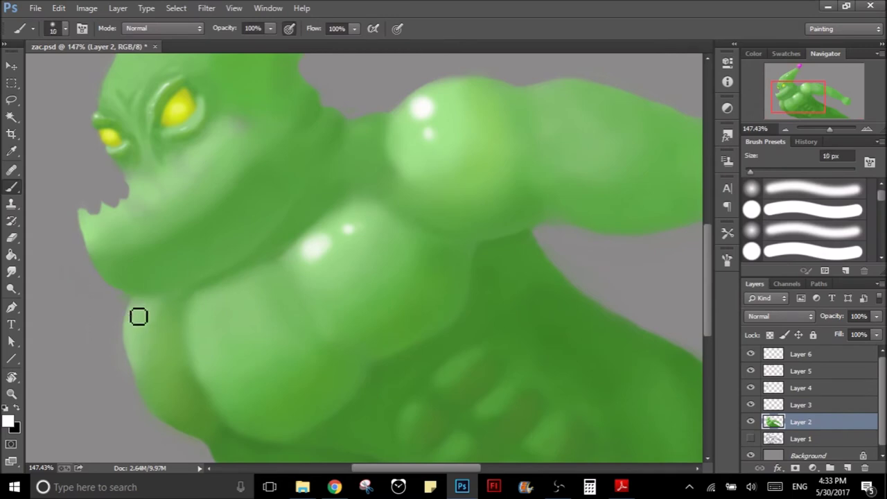
{"action": "left_click", "coordinate": [140, 314]}
{"action": "key", "text": "bracketleft"}
{"action": "key", "text": "bracketleft"}
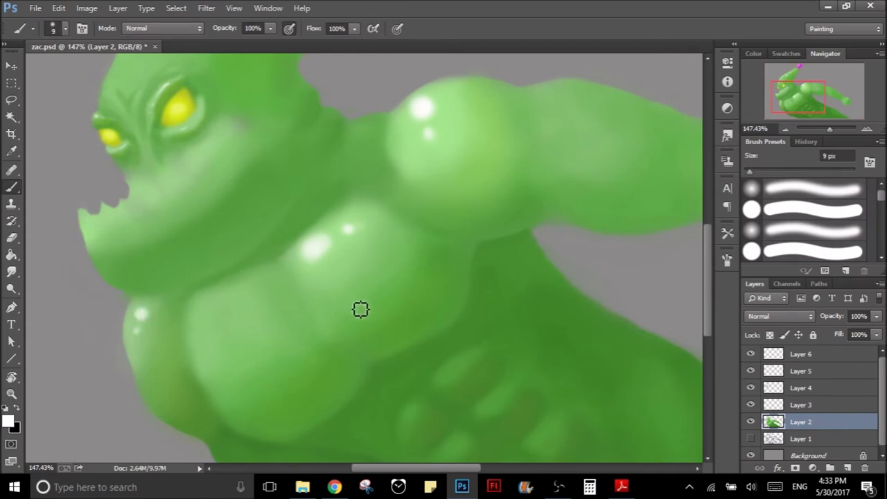
{"action": "key", "text": "ctrl+space"}
{"action": "left_click_drag", "start_coordinate": [363, 309], "coordinate": [222, 333]}
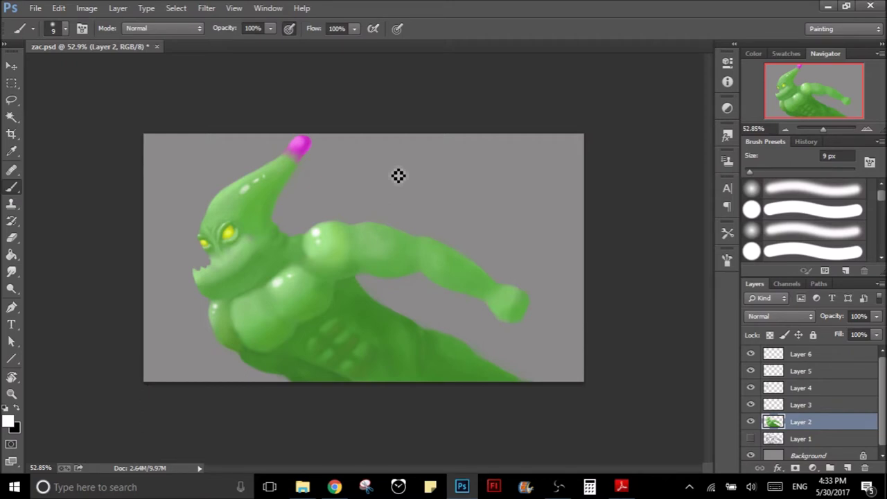
- Zoom in on the outstretched arm and sample its greens with a 35 px brush
{"action": "key", "text": "z"}
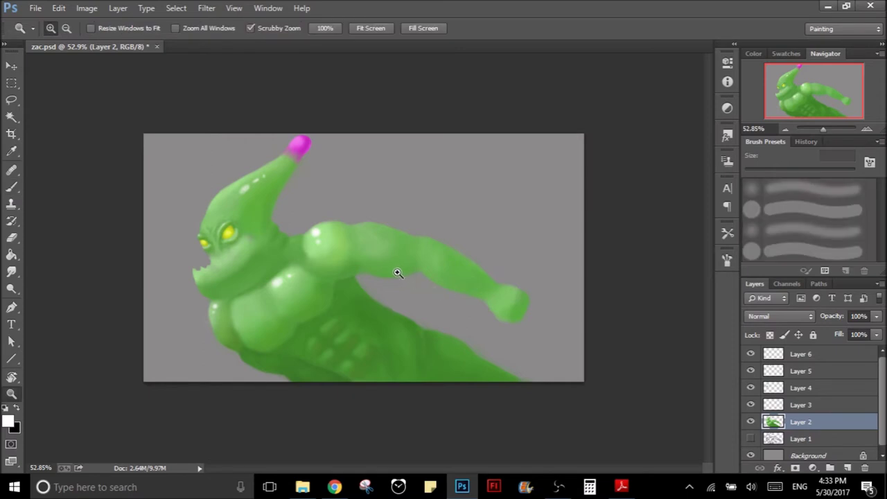
{"action": "left_click_drag", "start_coordinate": [396, 271], "coordinate": [444, 259]}
{"action": "key", "text": "b"}
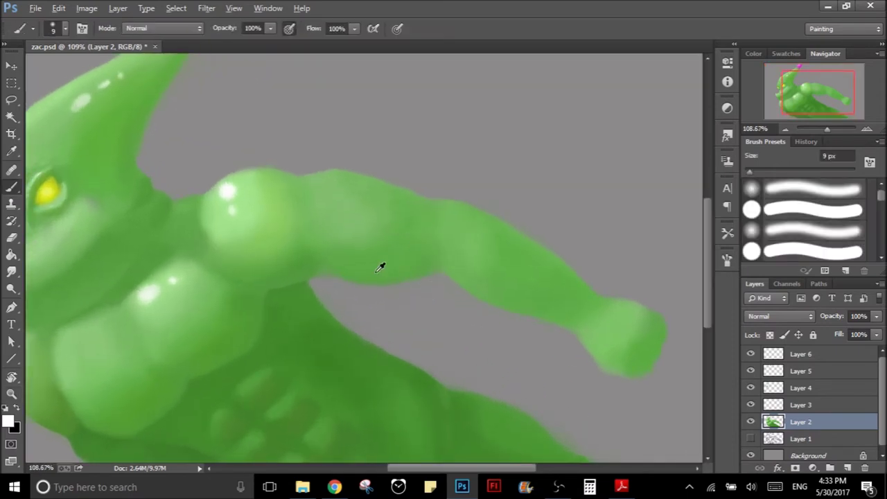
{"action": "left_click", "coordinate": [306, 258], "text": "alt"}
{"action": "key", "text": "bracketright"}
{"action": "key", "text": "bracketright"}
{"action": "key", "text": "bracketright"}
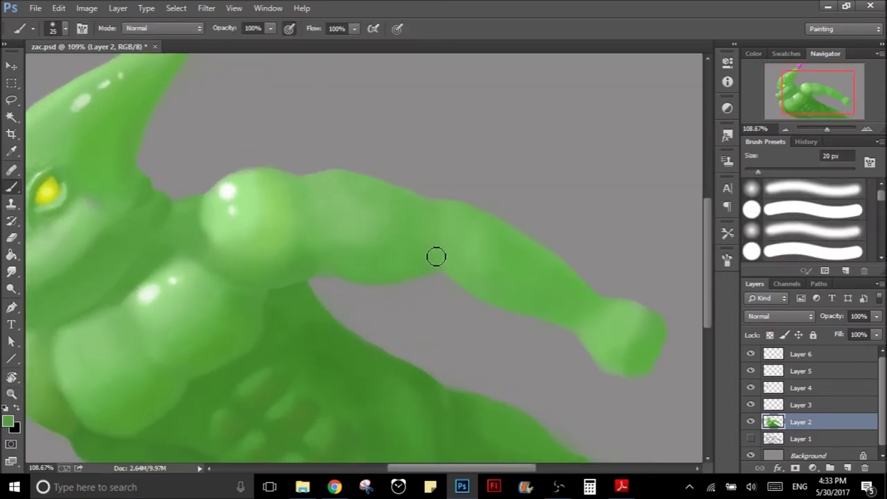
{"action": "key", "text": "bracketright"}
{"action": "left_click", "coordinate": [436, 243], "text": "alt"}
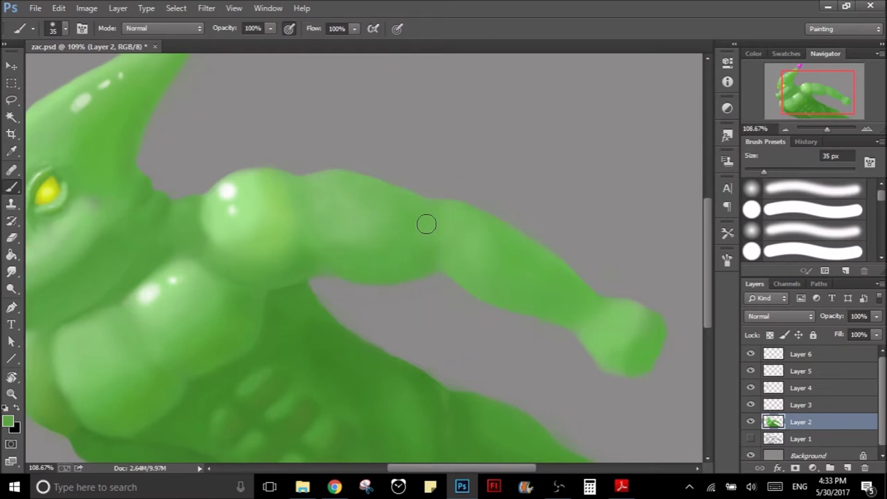
{"action": "left_click", "coordinate": [390, 205], "text": "alt"}
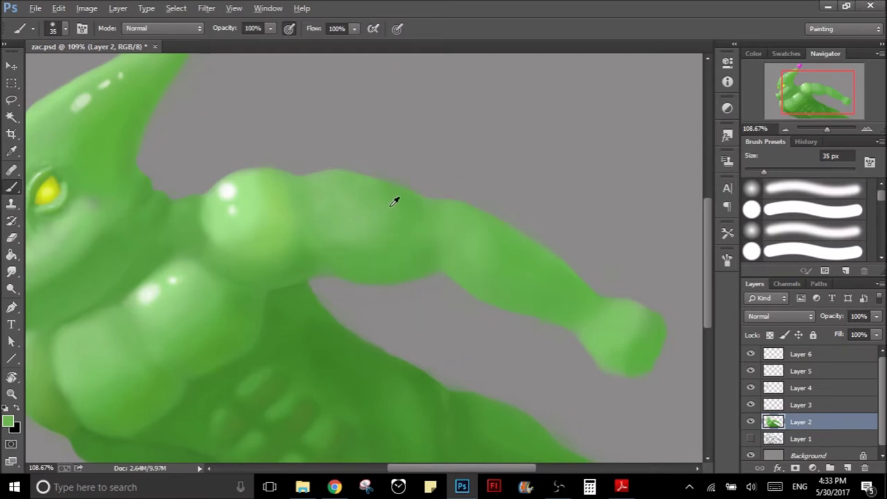
- Zoom out to the whole image, then zoom closely in on the fist
{"action": "key", "text": "z"}
{"action": "mouse_move", "coordinate": [385, 198]}
{"action": "left_mouse_down"}
{"action": "mouse_move", "coordinate": [393, 306]}
{"action": "mouse_move", "coordinate": [485, 311]}
{"action": "mouse_move", "coordinate": [404, 255]}
{"action": "left_mouse_up"}
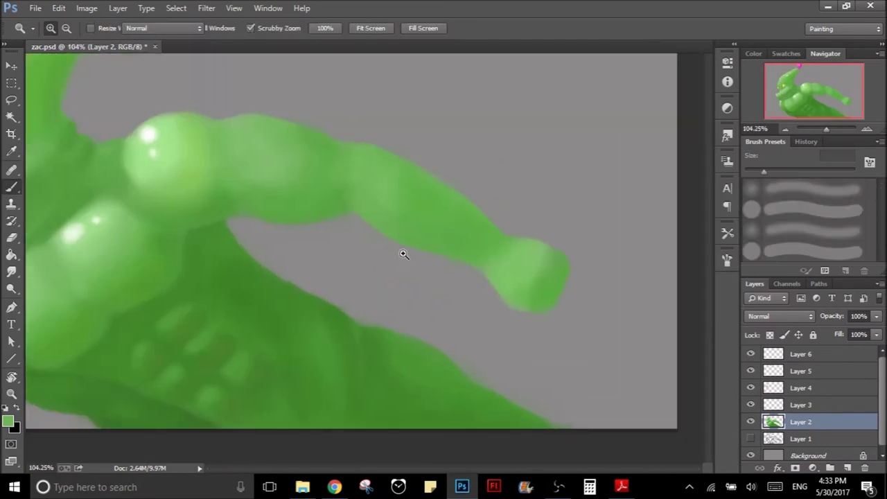
{"action": "key", "text": "b"}
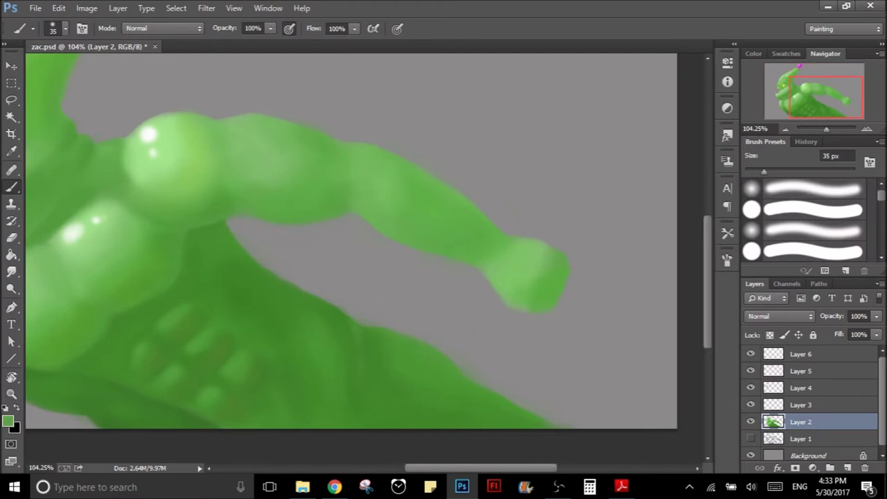
{"action": "key", "text": "z"}
{"action": "left_click_drag", "start_coordinate": [467, 217], "coordinate": [440, 287]}
{"action": "key", "text": "z"}
{"action": "left_click_drag", "start_coordinate": [560, 279], "coordinate": [583, 297]}
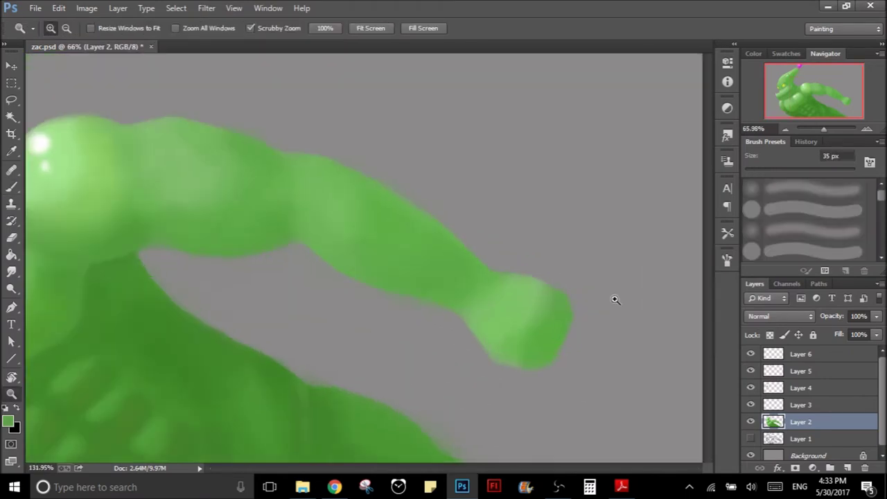
{"action": "key", "text": "b"}
{"action": "scroll", "coordinate": [485, 298], "scroll_direction": "down", "scroll_amount": 2}
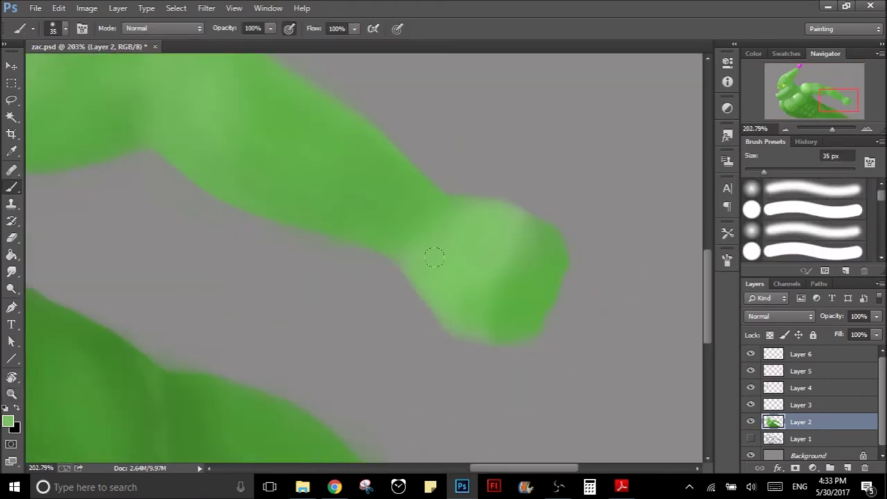
- With an 8 px brush, paint the curled finger below the fist and darken its crease
{"action": "key", "text": "bracketleft"}
{"action": "key", "text": "bracketleft"}
{"action": "key", "text": "bracketleft"}
{"action": "mouse_move", "coordinate": [412, 290]}
{"action": "left_mouse_down"}
{"action": "mouse_move", "coordinate": [431, 336]}
{"action": "mouse_move", "coordinate": [456, 350]}
{"action": "mouse_move", "coordinate": [418, 298]}
{"action": "left_mouse_up"}
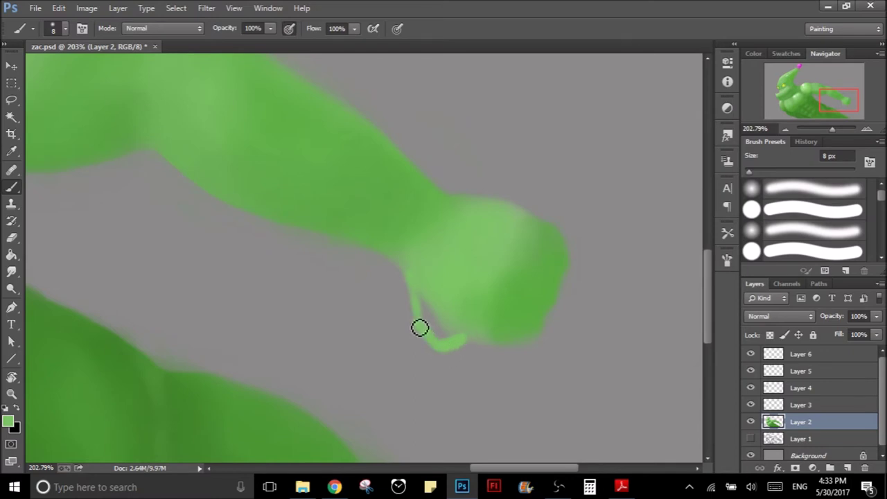
{"action": "left_click_drag", "start_coordinate": [433, 336], "coordinate": [426, 323]}
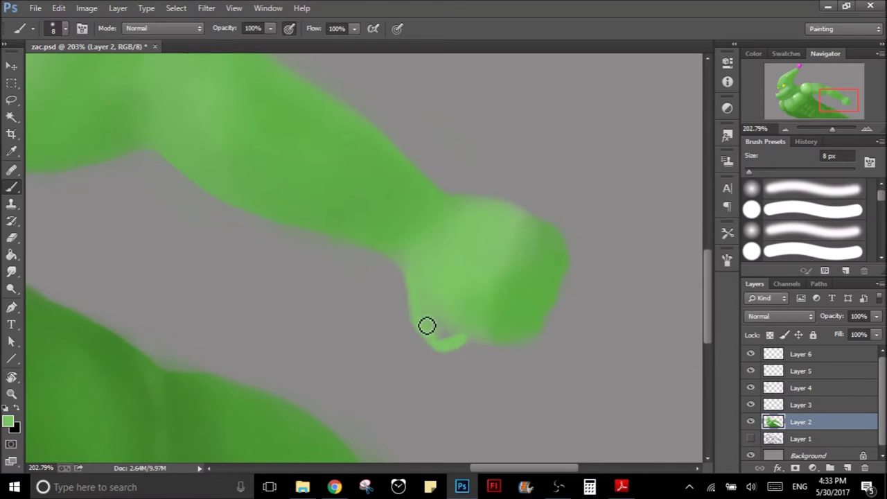
{"action": "left_click", "coordinate": [518, 311], "text": "alt"}
{"action": "left_click_drag", "start_coordinate": [437, 310], "coordinate": [458, 339]}
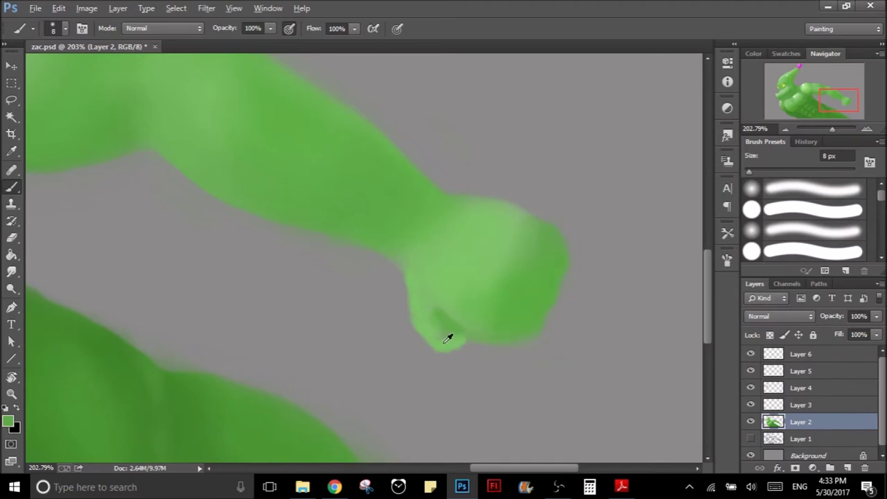
{"action": "left_click", "coordinate": [446, 309], "text": "alt"}
{"action": "left_click_drag", "start_coordinate": [448, 312], "coordinate": [464, 326]}
- Soften the finger-curl crease with a 15 px brush and choose darker green #4a9334
{"action": "key", "text": "bracketright"}
{"action": "key", "text": "bracketright"}
{"action": "key", "text": "bracketright"}
{"action": "left_click_drag", "start_coordinate": [451, 333], "coordinate": [458, 344]}
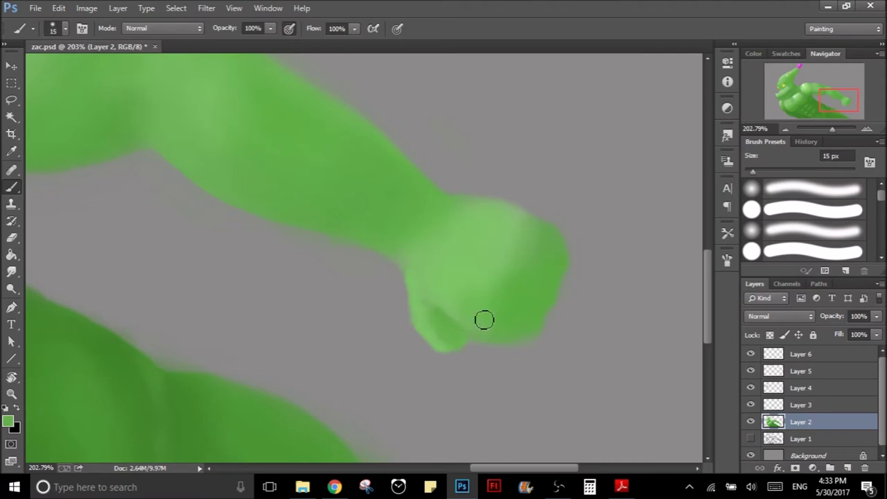
{"action": "key", "text": "bracketleft"}
{"action": "key", "text": "bracketleft"}
{"action": "key", "text": "bracketleft"}
{"action": "key", "text": "bracketright"}
{"action": "key", "text": "bracketright"}
{"action": "key", "text": "bracketright"}
{"action": "key", "text": "bracketleft"}
{"action": "key", "text": "bracketleft"}
{"action": "key", "text": "bracketleft"}
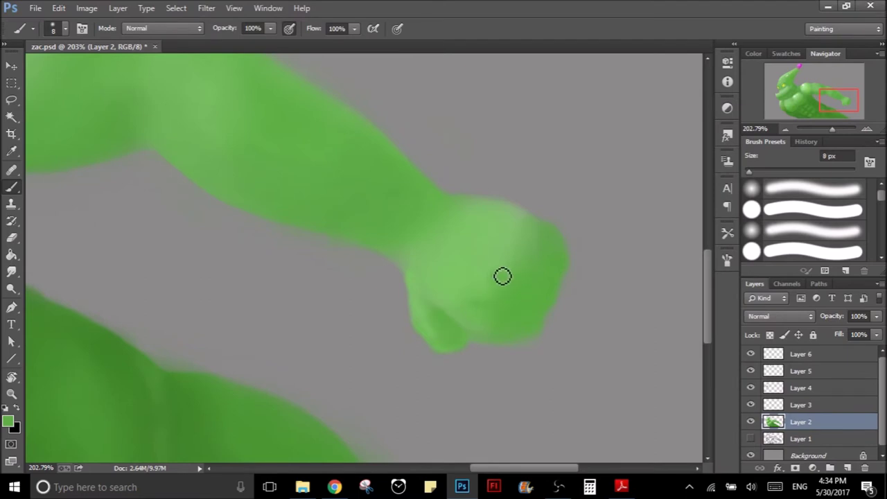
{"action": "key", "text": "bracketleft"}
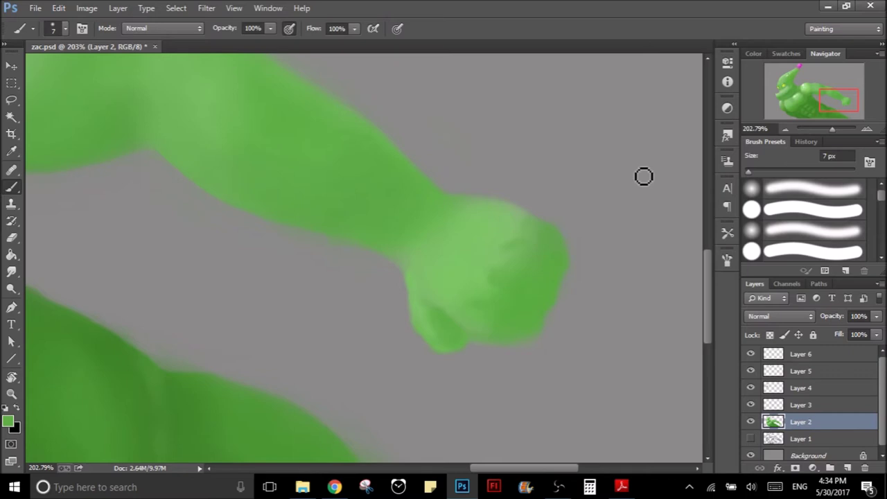
{"action": "mouse_move", "coordinate": [519, 277]}
{"action": "left_mouse_down"}
{"action": "mouse_move", "coordinate": [557, 287]}
{"action": "mouse_move", "coordinate": [486, 259]}
{"action": "mouse_move", "coordinate": [472, 269]}
{"action": "left_mouse_up"}
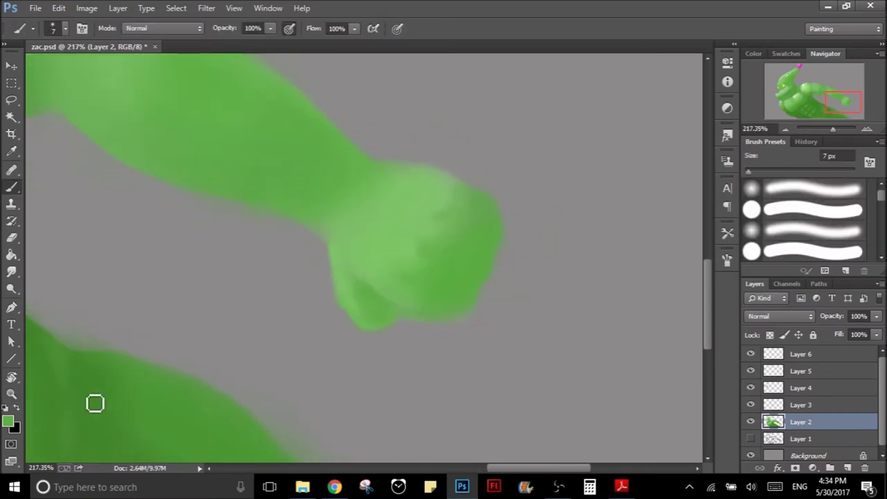
{"action": "left_click", "coordinate": [9, 423]}
{"action": "left_click", "coordinate": [594, 299]}
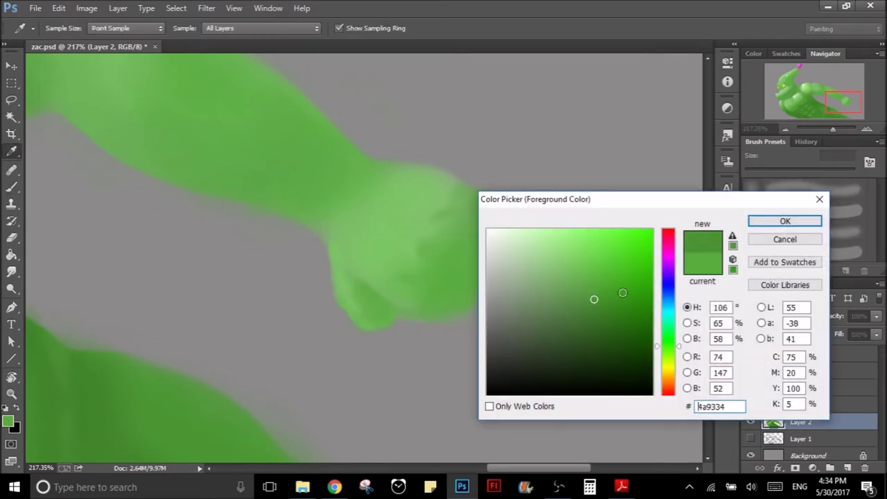
- Paint dark knuckle lines on the fist, then soften them with sampled lighter green
{"action": "left_click", "coordinate": [782, 222]}
{"action": "key", "text": "b"}
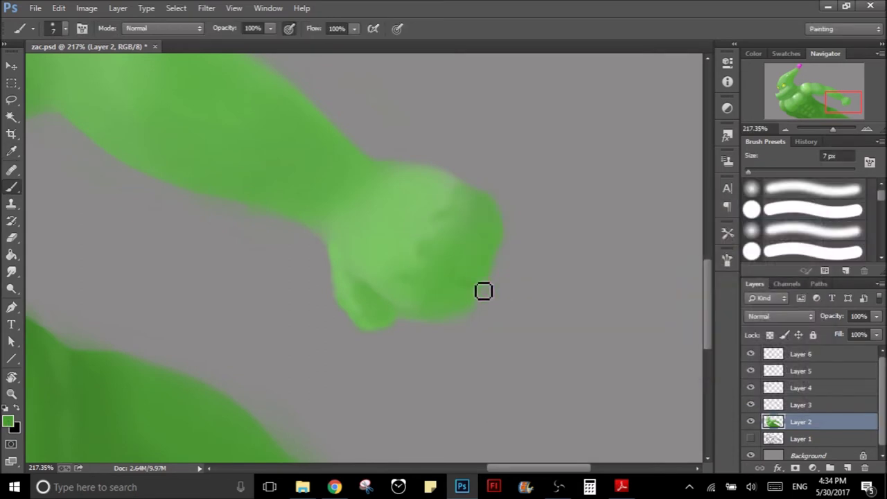
{"action": "mouse_move", "coordinate": [448, 277]}
{"action": "left_mouse_down"}
{"action": "mouse_move", "coordinate": [491, 259]}
{"action": "mouse_move", "coordinate": [485, 246]}
{"action": "left_mouse_up"}
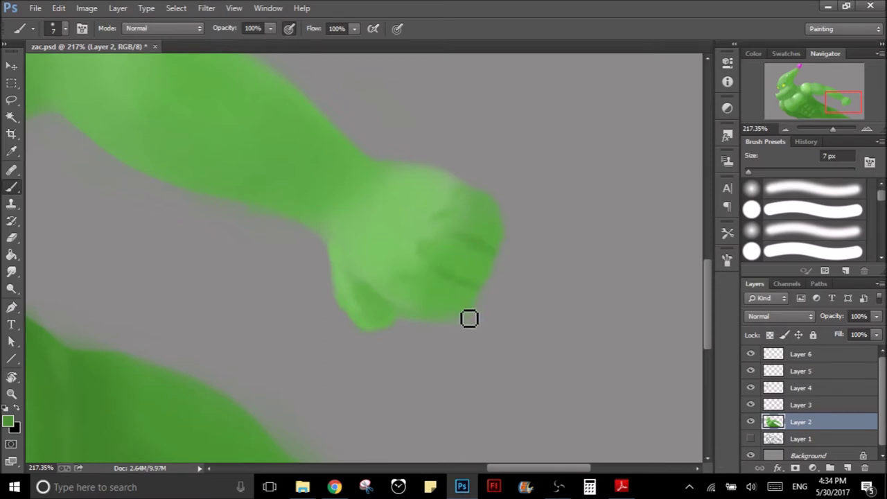
{"action": "key", "text": "bracketright"}
{"action": "key", "text": "bracketright"}
{"action": "key", "text": "bracketright"}
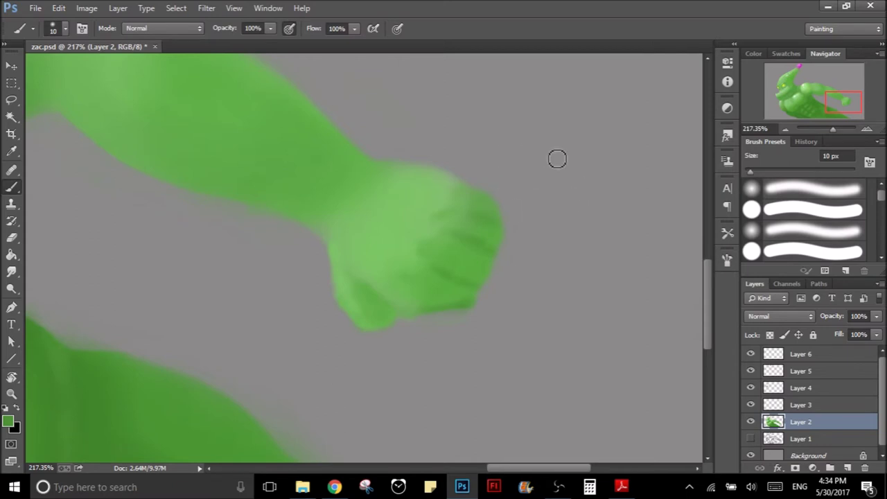
{"action": "left_click", "coordinate": [460, 264], "text": "alt"}
{"action": "mouse_move", "coordinate": [476, 263]}
{"action": "left_mouse_down"}
{"action": "mouse_move", "coordinate": [471, 287]}
{"action": "mouse_move", "coordinate": [445, 276]}
{"action": "left_mouse_up"}
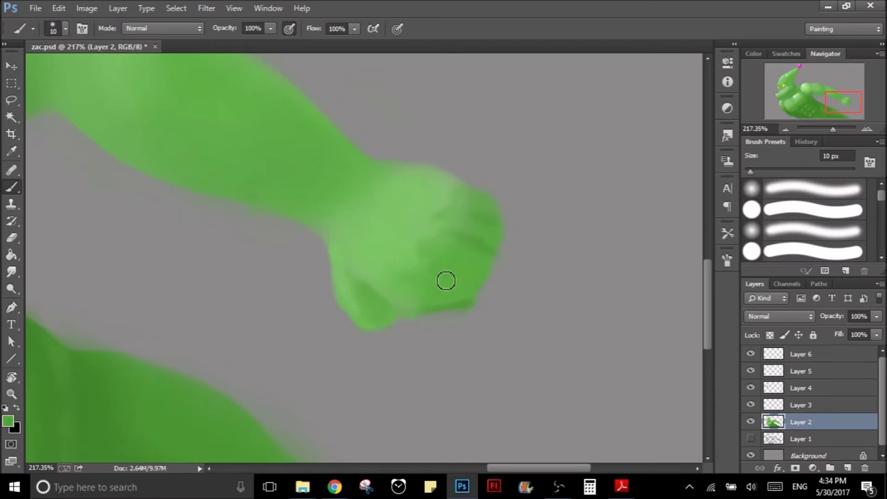
{"action": "key", "text": "bracketleft"}
{"action": "key", "text": "bracketleft"}
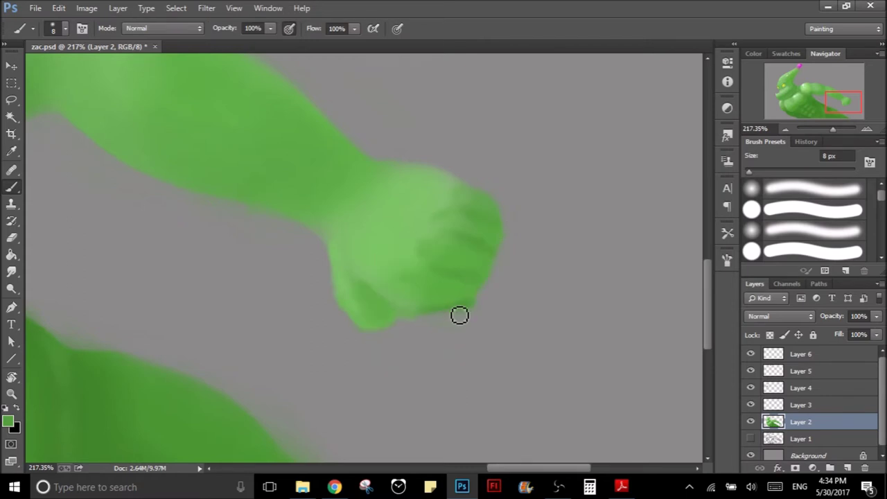
- Fill out the fist's upper edge in light green with a 15 px brush
{"action": "key", "text": "bracketright"}
{"action": "key", "text": "bracketright"}
{"action": "key", "text": "bracketright"}
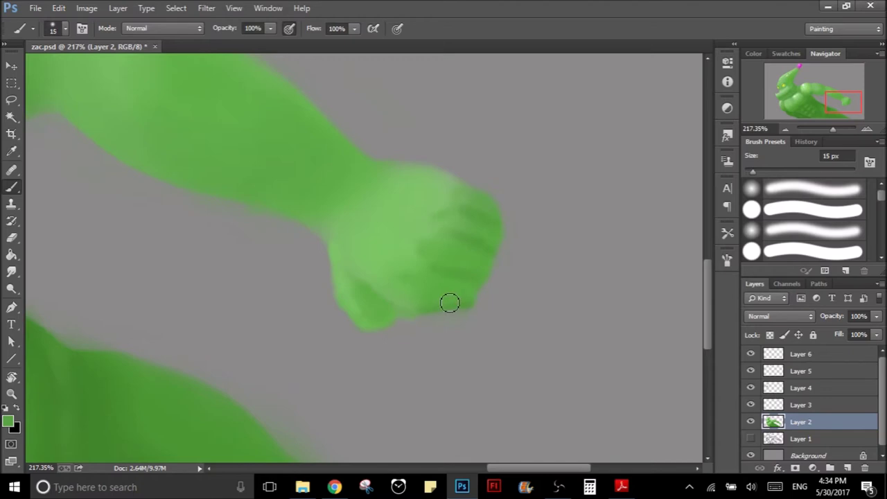
{"action": "left_click", "coordinate": [469, 297], "text": "alt"}
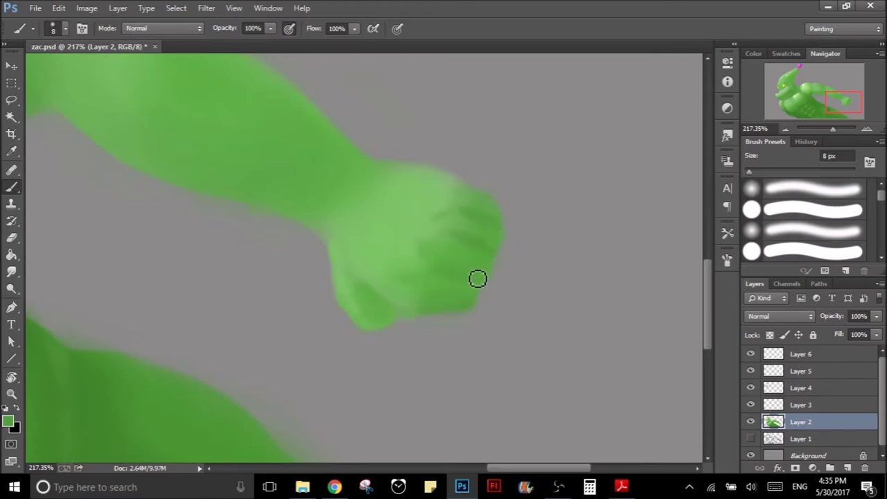
{"action": "left_click", "coordinate": [478, 234], "text": "alt"}
{"action": "left_click_drag", "start_coordinate": [377, 154], "coordinate": [487, 185]}
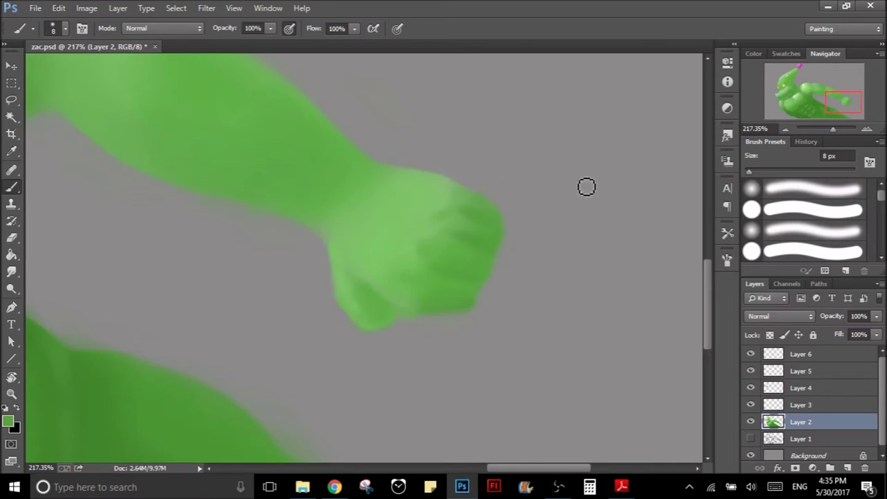
- Sample a lighter green and paint a thin 7 px stroke along the fist's lower edge
{"action": "key", "text": "z"}
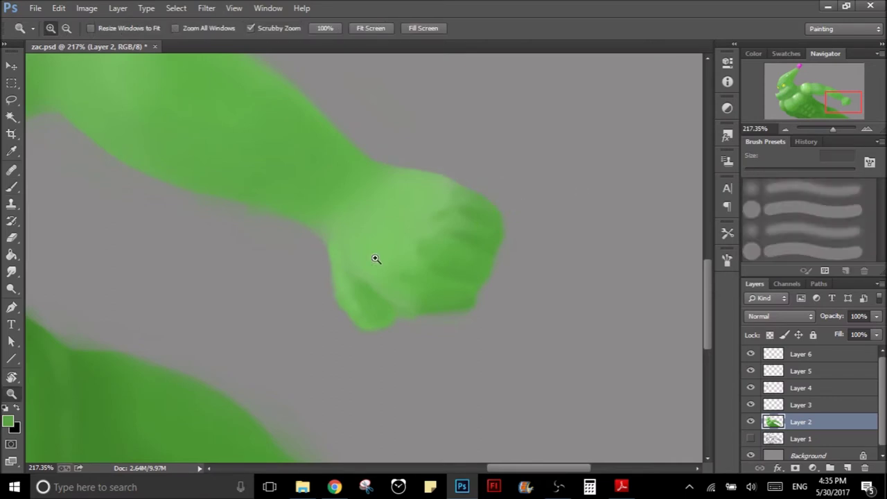
{"action": "left_click_drag", "start_coordinate": [375, 259], "coordinate": [383, 258]}
{"action": "left_click", "coordinate": [373, 270], "text": "alt"}
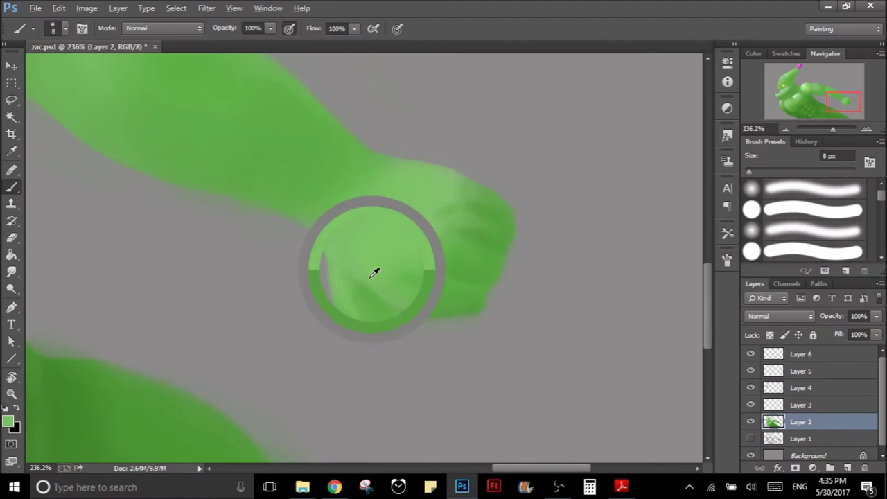
{"action": "key", "text": "bracketright"}
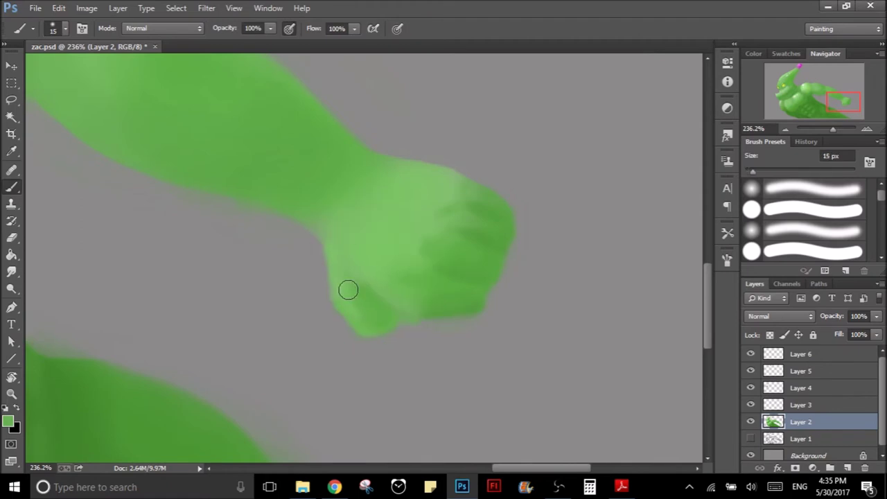
{"action": "mouse_move", "coordinate": [378, 316]}
{"action": "left_mouse_down"}
{"action": "mouse_move", "coordinate": [395, 287]}
{"action": "mouse_move", "coordinate": [439, 309]}
{"action": "left_mouse_up"}
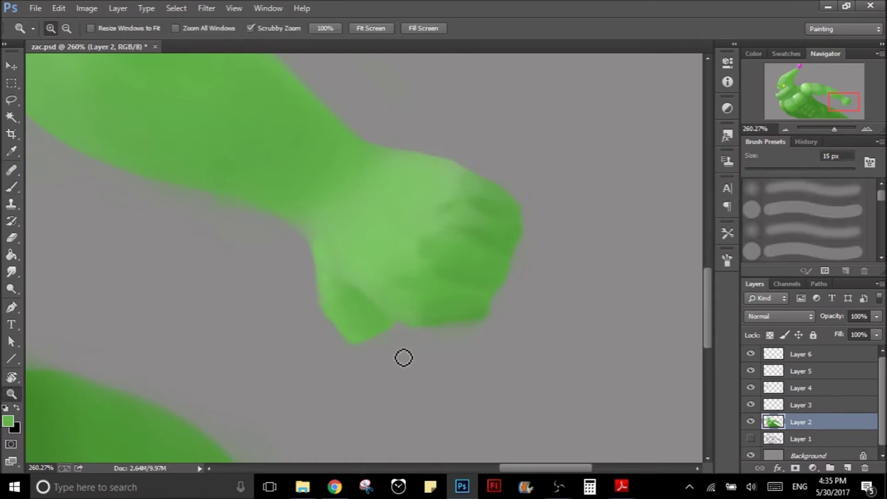
{"action": "key", "text": "z"}
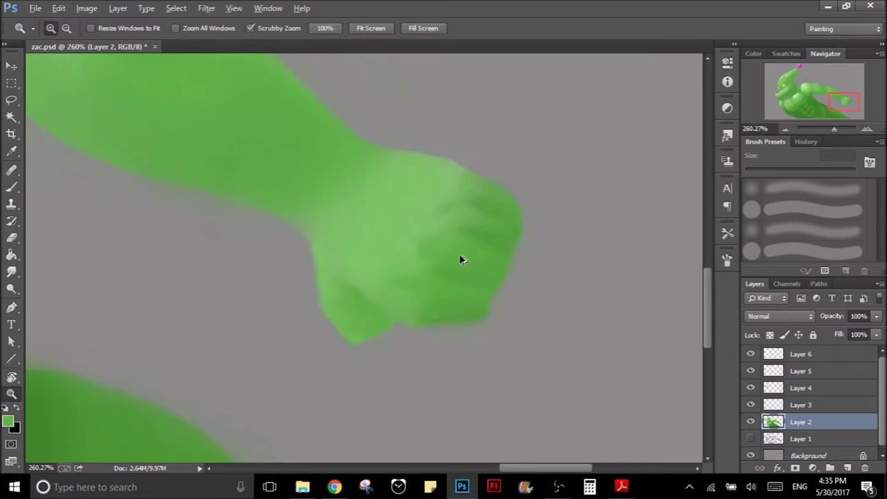
{"action": "key", "text": "alt"}
{"action": "key", "text": "b"}
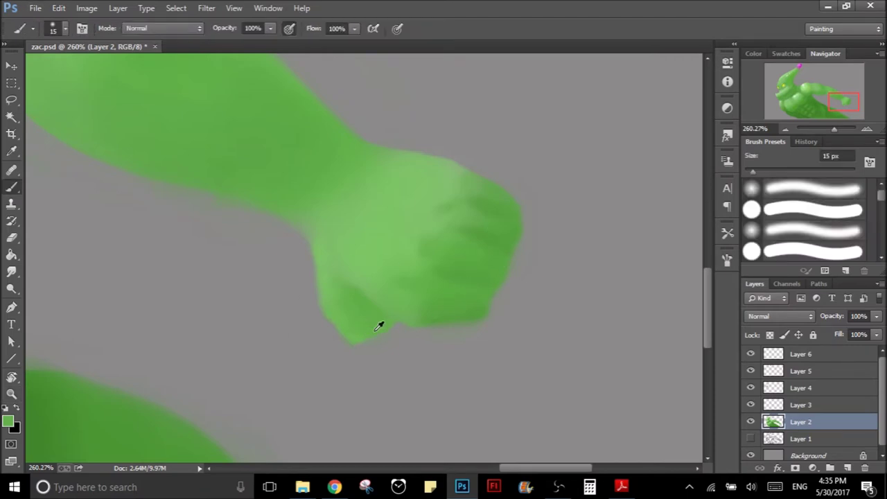
{"action": "key", "text": "p"}
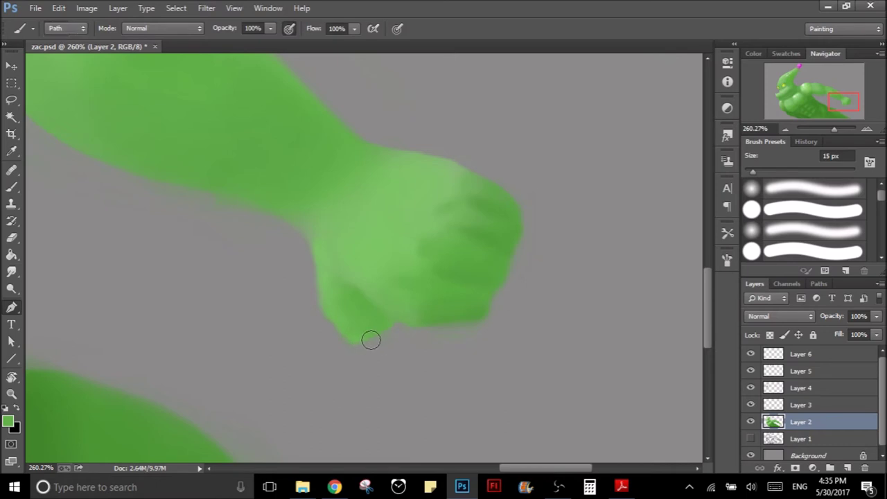
{"action": "key", "text": "b"}
{"action": "key", "text": "bracketleft"}
{"action": "key", "text": "bracketleft"}
{"action": "key", "text": "bracketleft"}
{"action": "key", "text": "bracketleft"}
{"action": "key", "text": "bracketleft"}
{"action": "mouse_move", "coordinate": [365, 350]}
{"action": "left_mouse_down"}
{"action": "mouse_move", "coordinate": [418, 337]}
{"action": "mouse_move", "coordinate": [397, 336]}
{"action": "left_mouse_up"}
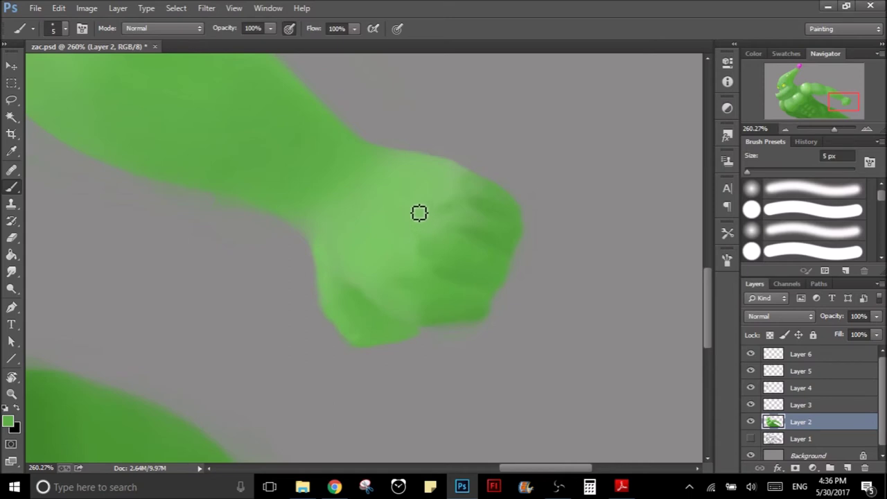
- Dab darker green shading between the fist's fingers, then fit the image on screen
{"action": "left_click", "coordinate": [346, 187], "text": "alt"}
{"action": "key", "text": "bracketright"}
{"action": "key", "text": "bracketright"}
{"action": "key", "text": "bracketright"}
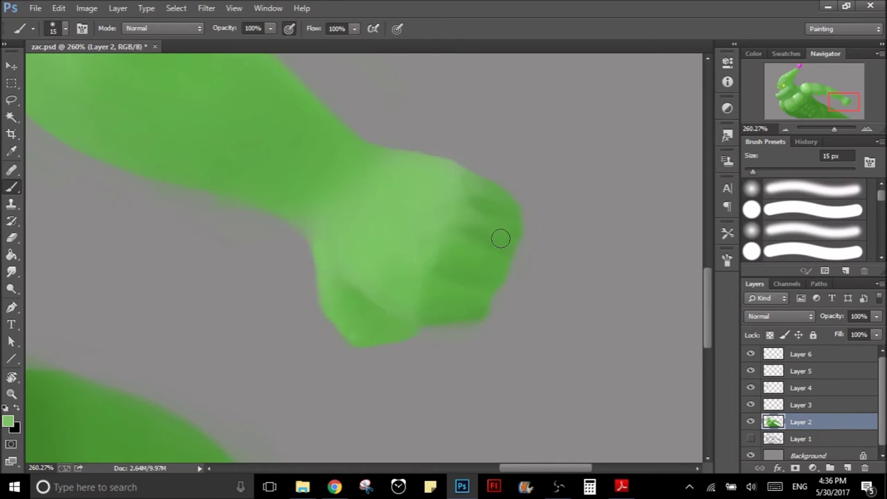
{"action": "left_click_drag", "start_coordinate": [501, 238], "coordinate": [468, 252]}
{"action": "key", "text": "bracketleft"}
{"action": "key", "text": "bracketleft"}
{"action": "key", "text": "bracketleft"}
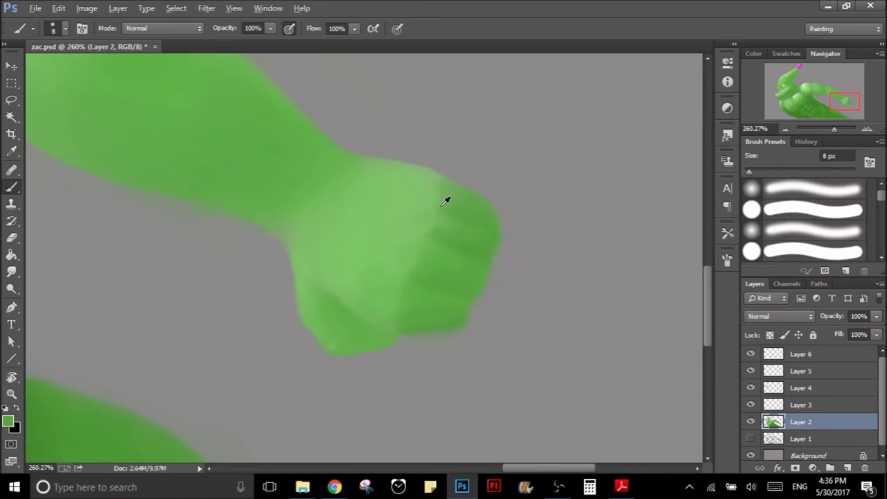
{"action": "left_click", "coordinate": [444, 204], "text": "alt"}
{"action": "key", "text": "bracketright"}
{"action": "key", "text": "bracketright"}
{"action": "key", "text": "bracketleft"}
{"action": "key", "text": "bracketleft"}
{"action": "key", "text": "bracketleft"}
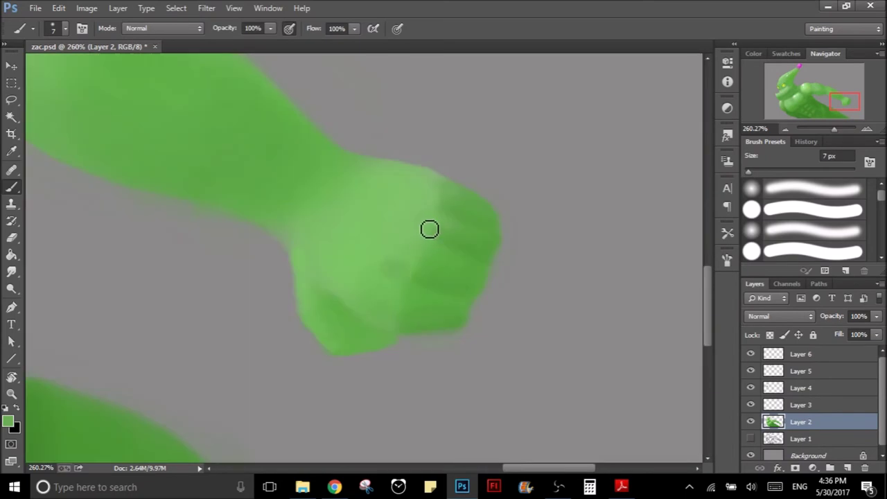
{"action": "left_click_drag", "start_coordinate": [408, 227], "coordinate": [415, 226]}
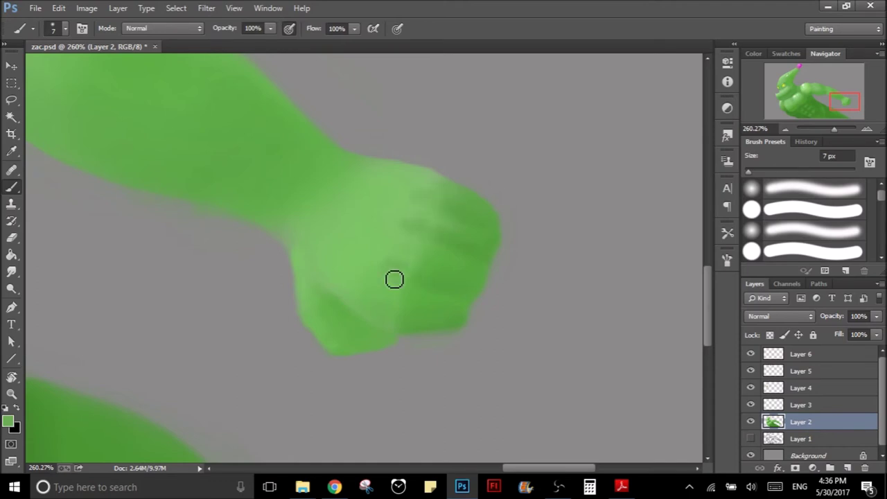
{"action": "left_click", "coordinate": [405, 255], "text": "alt"}
{"action": "key", "text": "ctrl+0"}
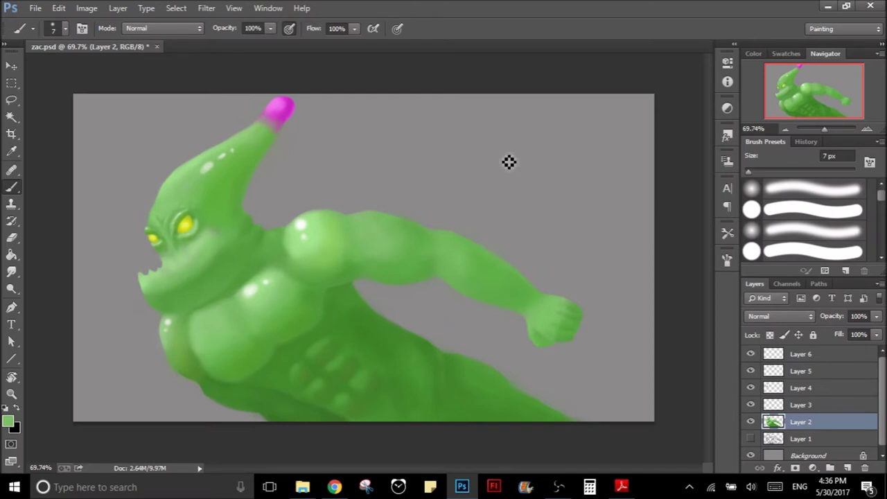
- Zoom in on the fist and set the foreground colour to light green #7bc365
{"action": "key", "text": "z"}
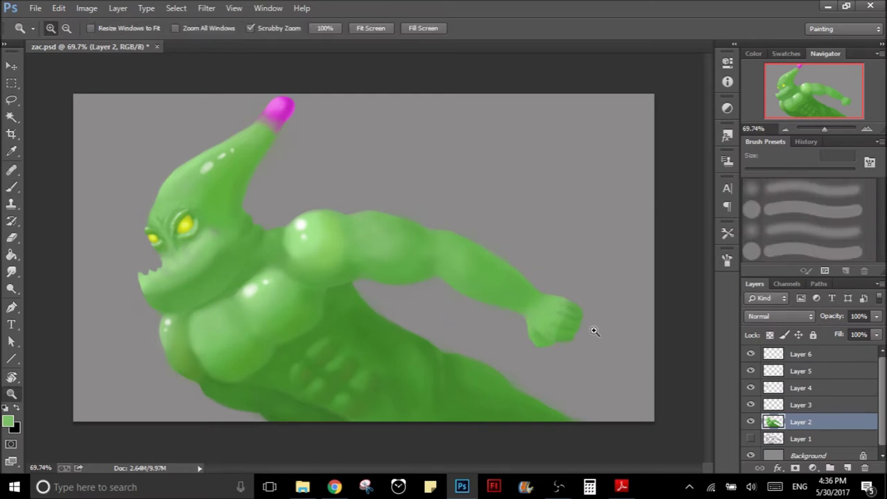
{"action": "left_click_drag", "start_coordinate": [594, 333], "coordinate": [607, 323]}
{"action": "mouse_move", "coordinate": [540, 321]}
{"action": "left_mouse_down"}
{"action": "mouse_move", "coordinate": [544, 307]}
{"action": "mouse_move", "coordinate": [603, 366]}
{"action": "left_mouse_up"}
{"action": "key", "text": "b"}
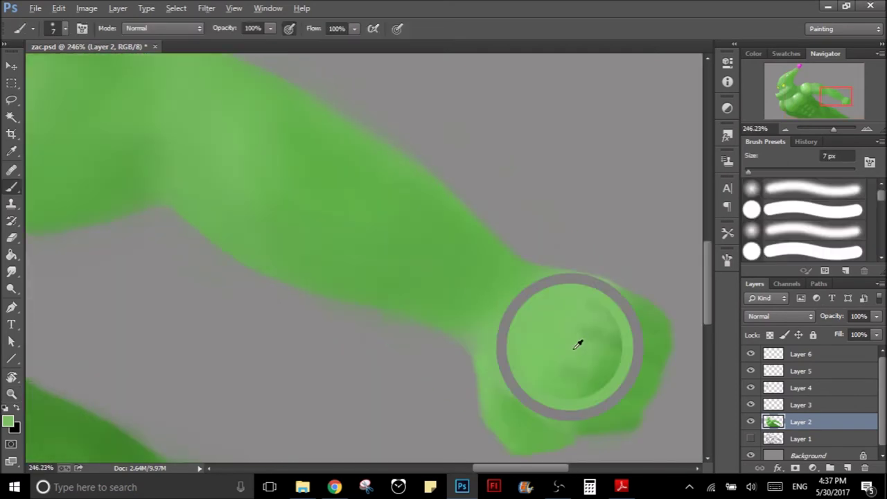
{"action": "left_click", "coordinate": [14, 424]}
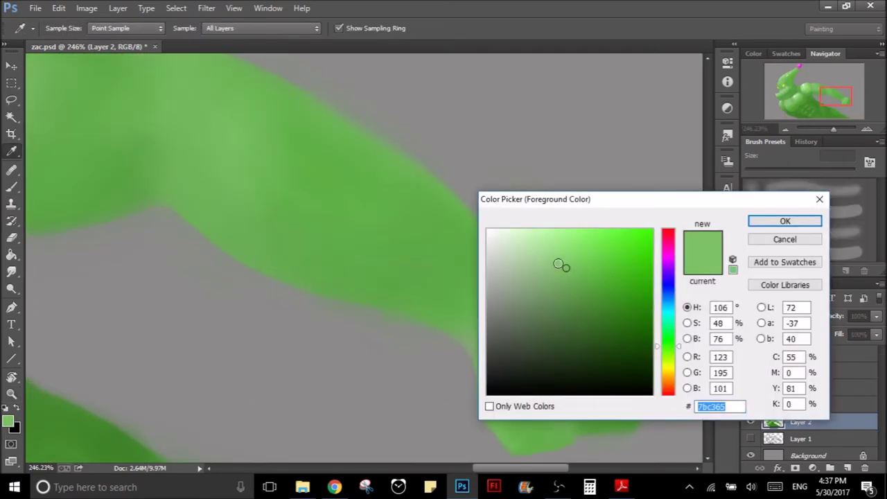
{"action": "left_click", "coordinate": [553, 256]}
{"action": "left_click", "coordinate": [761, 226]}
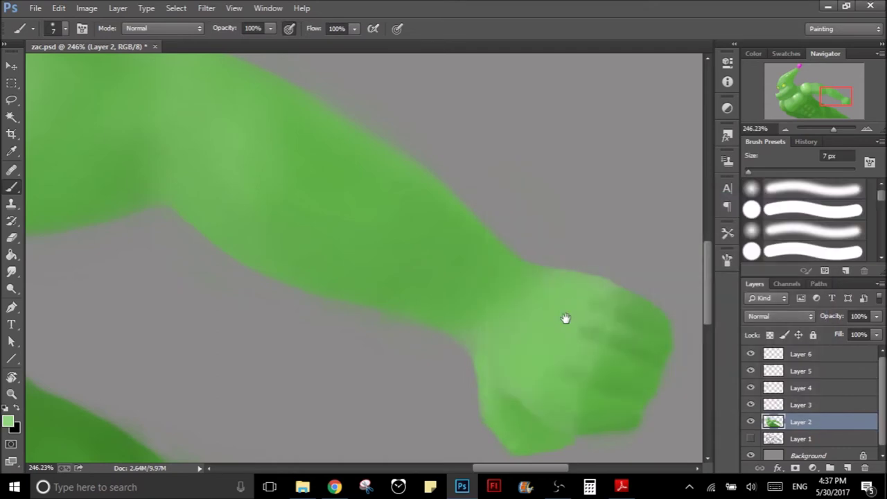
{"action": "left_click_drag", "start_coordinate": [481, 268], "coordinate": [617, 332]}
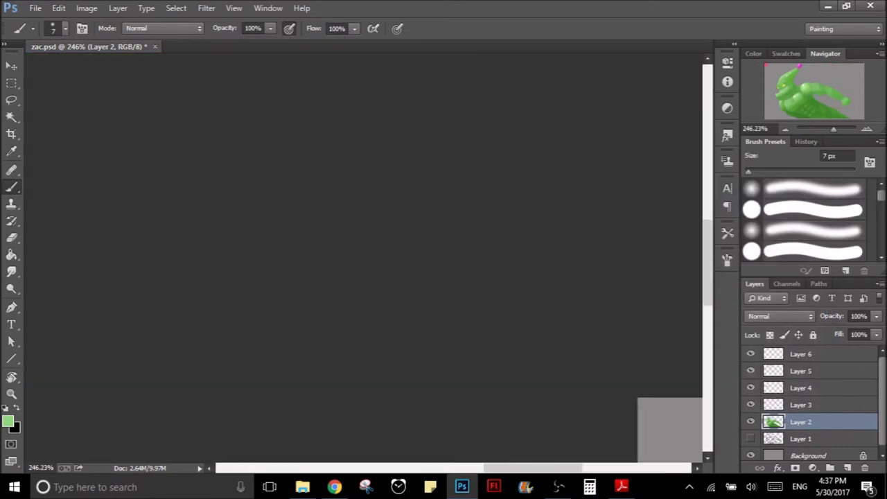
- Paint light highlights on the fist's knuckles with a 10 px brush
{"action": "mouse_move", "coordinate": [600, 284]}
{"action": "left_mouse_down"}
{"action": "mouse_move", "coordinate": [351, 202]}
{"action": "mouse_move", "coordinate": [386, 199]}
{"action": "mouse_move", "coordinate": [392, 182]}
{"action": "mouse_move", "coordinate": [570, 245]}
{"action": "mouse_move", "coordinate": [466, 291]}
{"action": "left_mouse_up"}
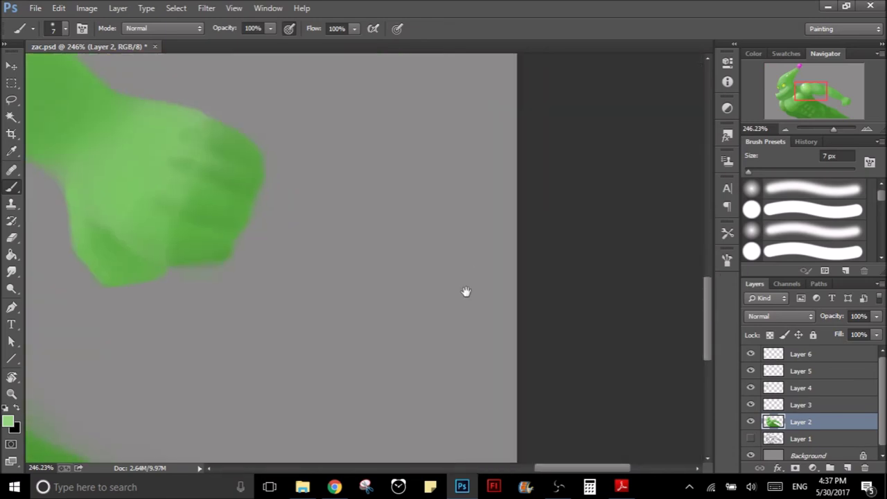
{"action": "key", "text": "bracketright"}
{"action": "key", "text": "bracketright"}
{"action": "key", "text": "bracketright"}
{"action": "key", "text": "bracketright"}
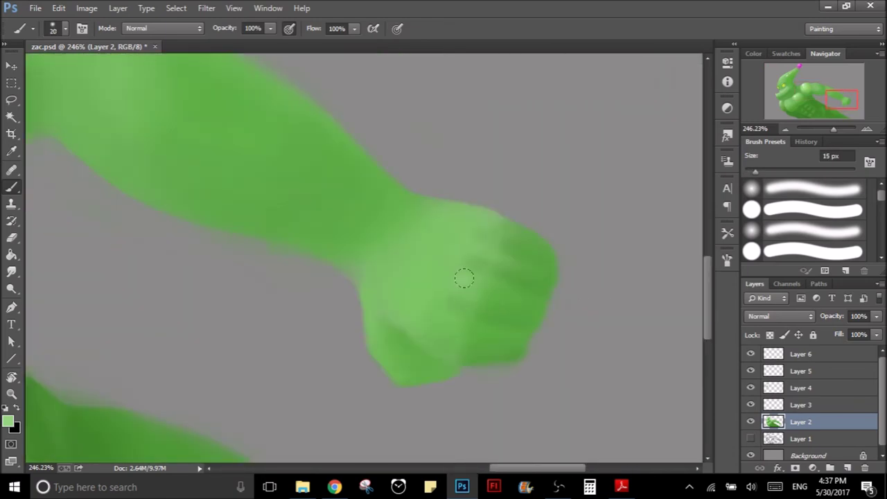
{"action": "key", "text": "bracketleft"}
{"action": "key", "text": "bracketleft"}
{"action": "left_click_drag", "start_coordinate": [482, 251], "coordinate": [491, 220]}
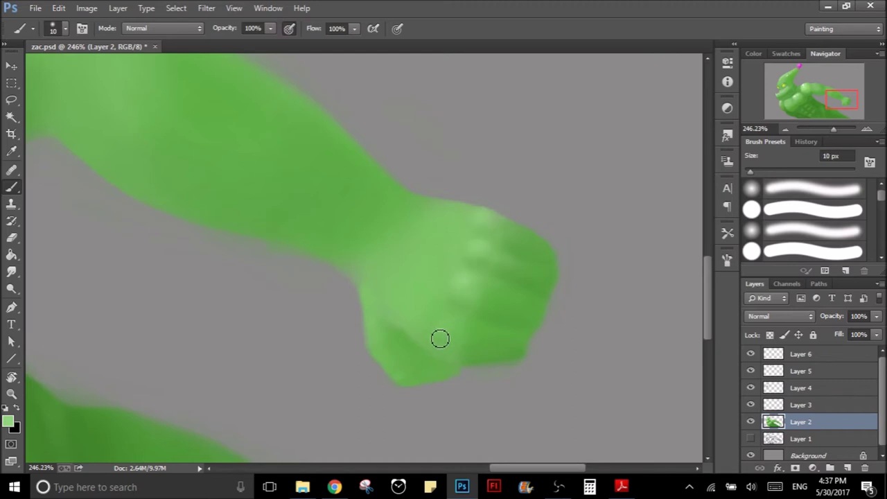
{"action": "left_click_drag", "start_coordinate": [521, 303], "coordinate": [396, 364]}
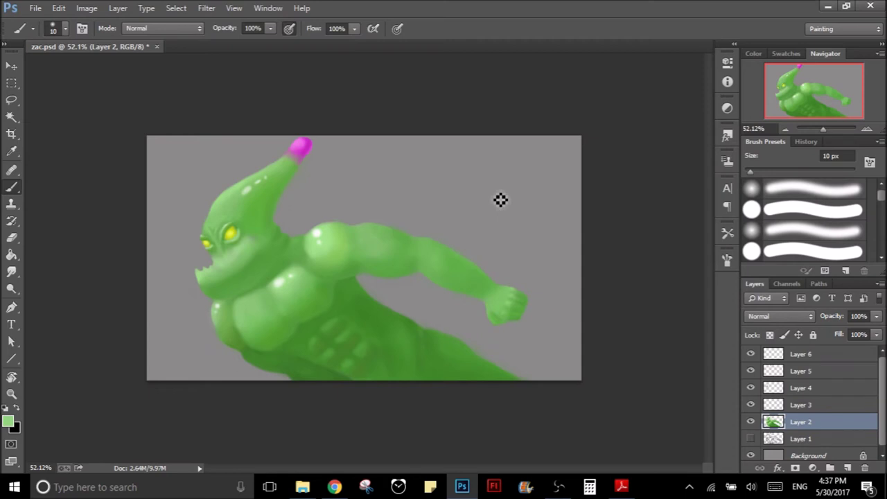
- Zoom back in on the fist and sample colours from the knuckles
{"action": "key", "text": "z"}
{"action": "mouse_move", "coordinate": [503, 340]}
{"action": "left_mouse_down"}
{"action": "mouse_move", "coordinate": [565, 300]}
{"action": "mouse_move", "coordinate": [584, 275]}
{"action": "mouse_move", "coordinate": [580, 243]}
{"action": "mouse_move", "coordinate": [517, 332]}
{"action": "left_mouse_up"}
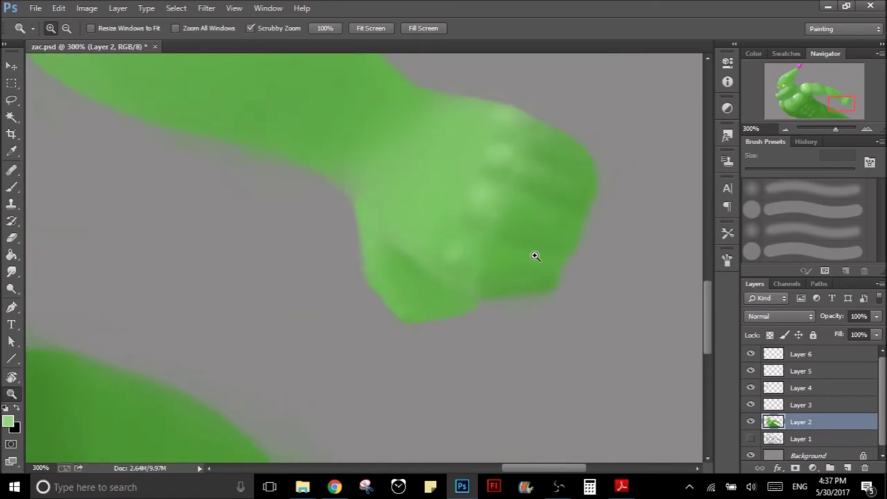
{"action": "left_click_drag", "start_coordinate": [541, 258], "coordinate": [490, 313]}
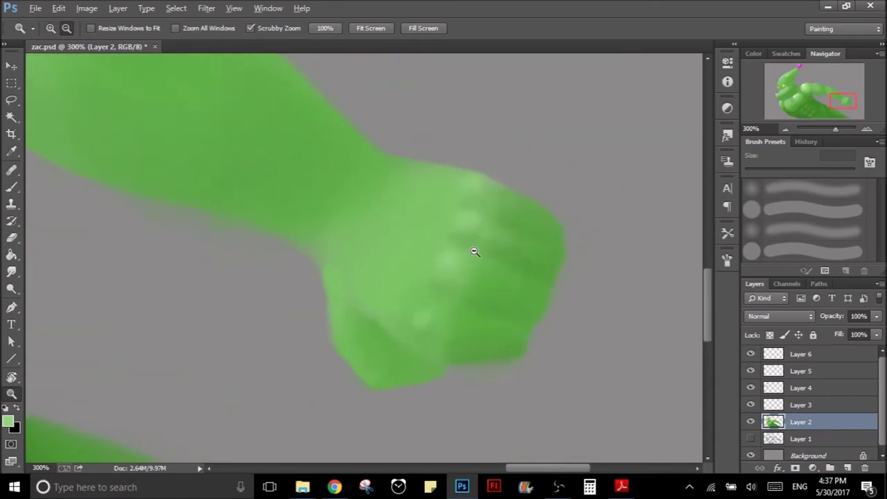
{"action": "key", "text": "b"}
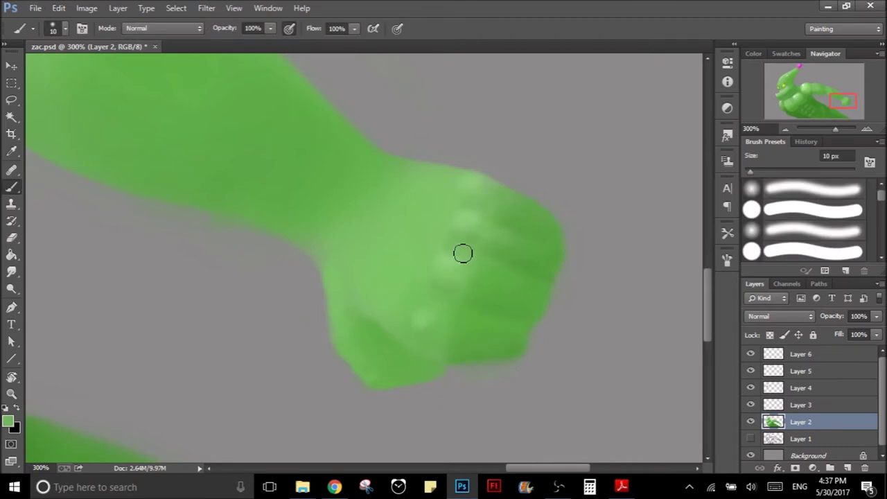
{"action": "left_click", "coordinate": [478, 235], "text": "alt"}
{"action": "left_click", "coordinate": [459, 238], "text": "alt"}
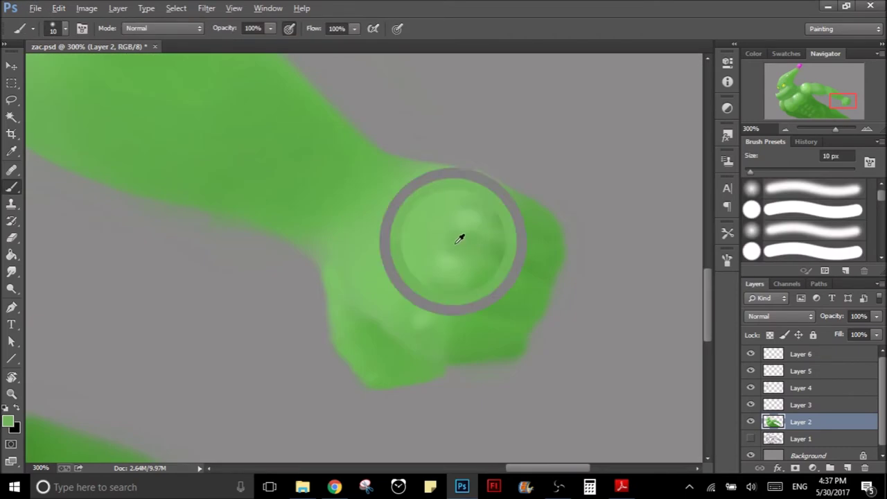
{"action": "left_click", "coordinate": [474, 232], "text": "alt"}
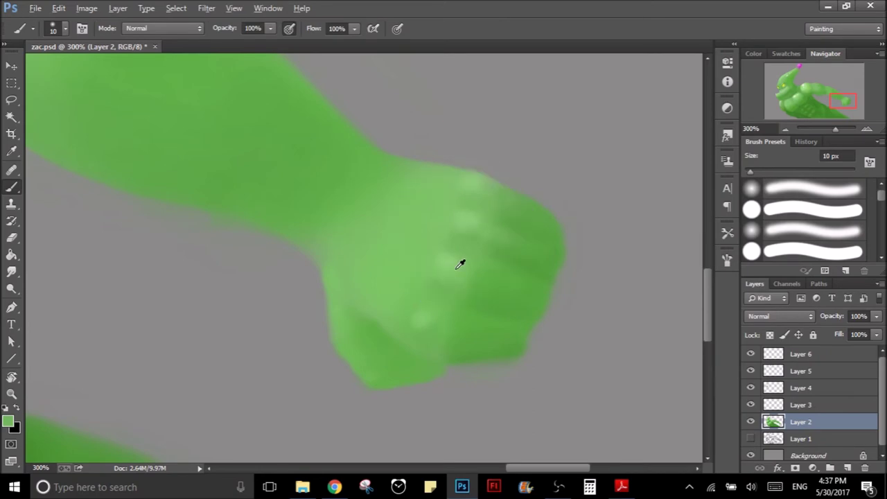
- Sample greens from the fist's lower part, then check the whole character
{"action": "left_click", "coordinate": [400, 350], "text": "alt"}
{"action": "left_click", "coordinate": [477, 350], "text": "alt"}
{"action": "left_click", "coordinate": [480, 341], "text": "alt"}
{"action": "key", "text": "z"}
{"action": "left_click_drag", "start_coordinate": [478, 257], "coordinate": [414, 307]}
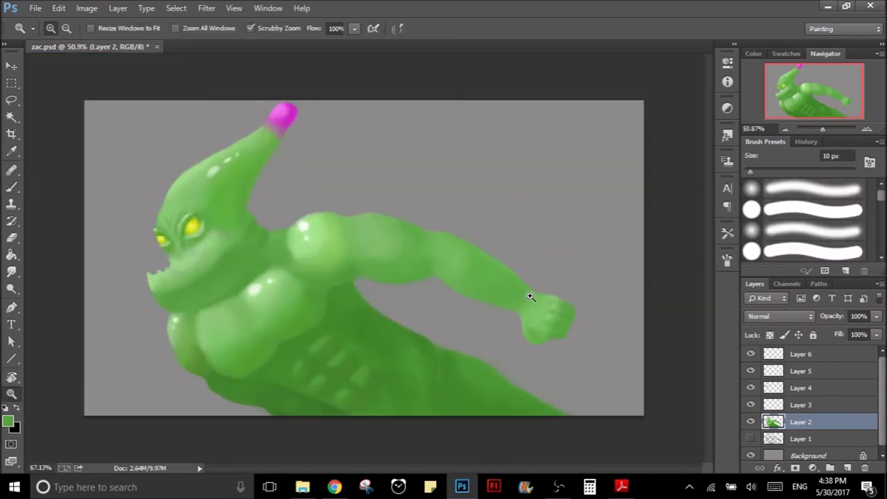
{"action": "left_click_drag", "start_coordinate": [530, 297], "coordinate": [573, 283]}
- Centre the fist, sample darker and lighter greens, then zoom out to the whole creature
{"action": "key", "text": "b"}
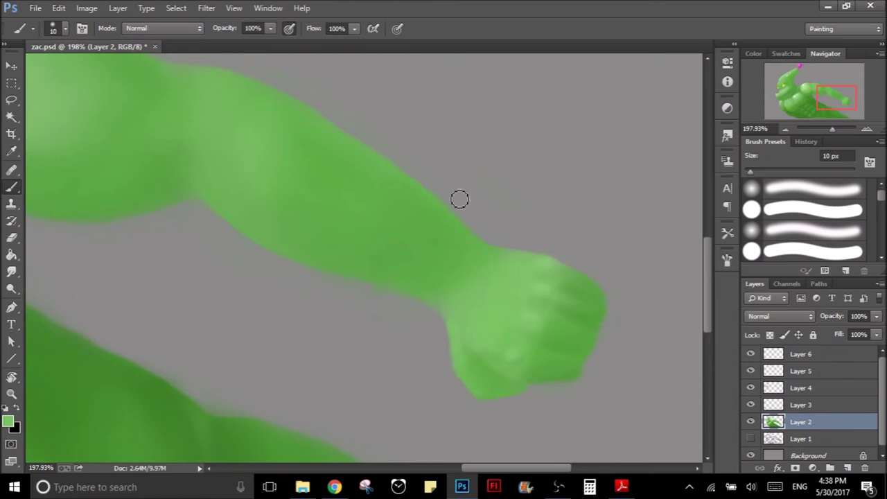
{"action": "scroll", "coordinate": [455, 194], "scroll_direction": "down", "scroll_amount": 3}
{"action": "scroll", "coordinate": [545, 266], "scroll_direction": "right", "scroll_amount": 3}
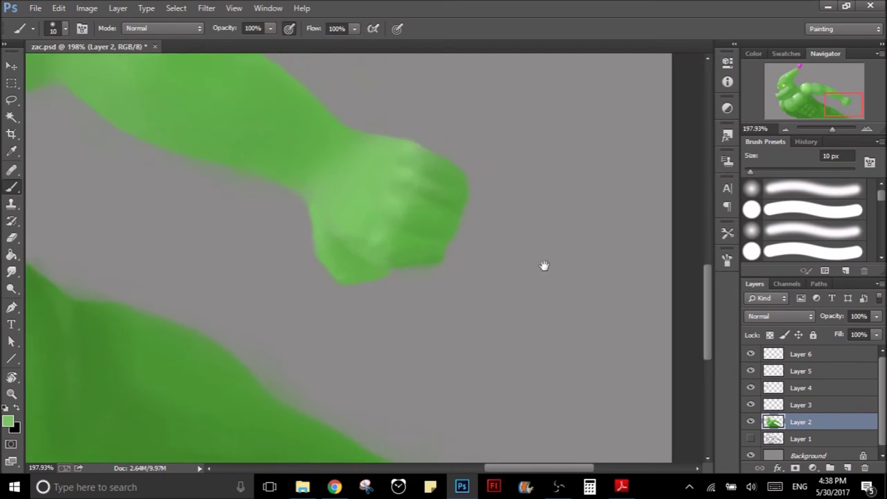
{"action": "scroll", "coordinate": [478, 228], "scroll_direction": "up", "scroll_amount": 2}
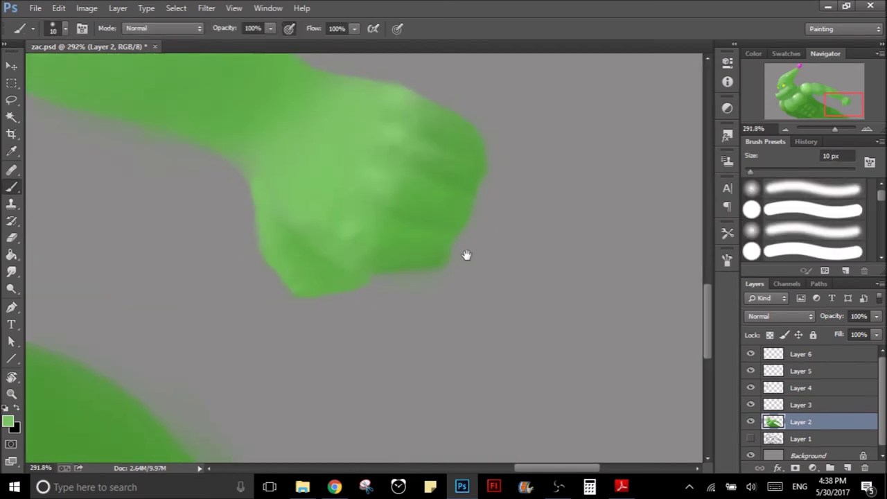
{"action": "left_click_drag", "start_coordinate": [466, 255], "coordinate": [510, 321]}
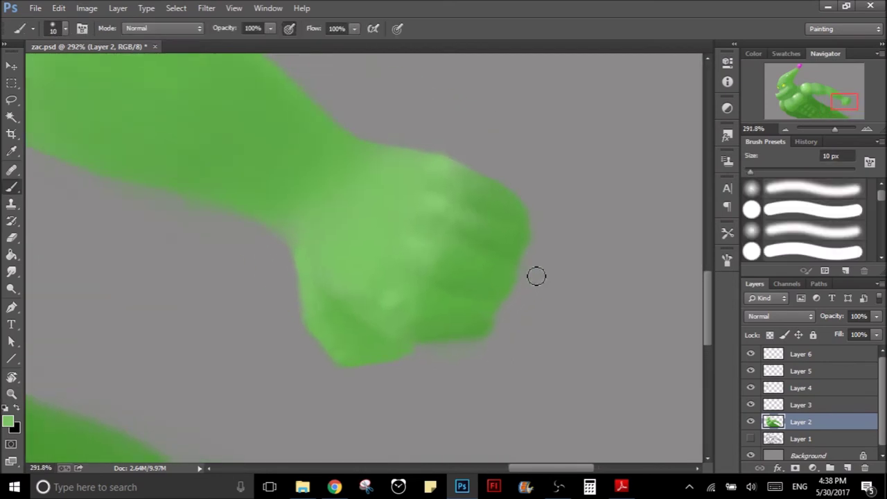
{"action": "left_click", "coordinate": [269, 201], "text": "alt"}
{"action": "left_click", "coordinate": [304, 258], "text": "alt"}
{"action": "left_click", "coordinate": [386, 287], "text": "alt"}
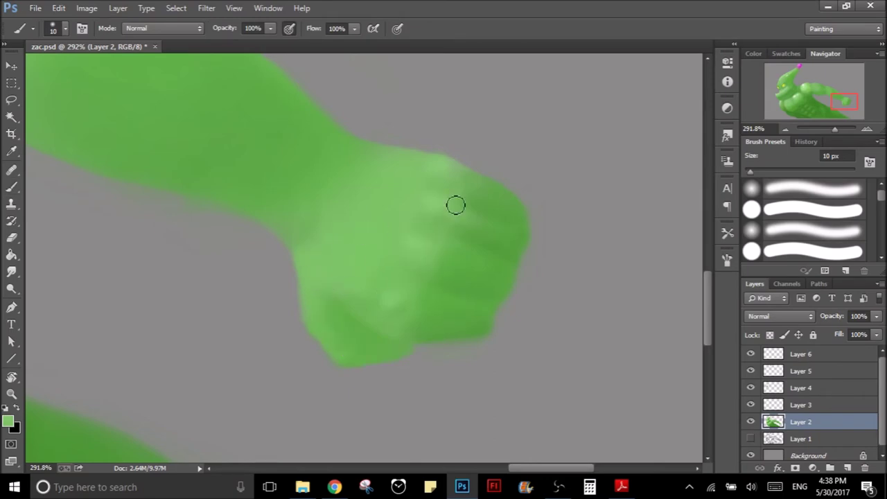
{"action": "left_click_drag", "start_coordinate": [431, 207], "coordinate": [341, 293]}
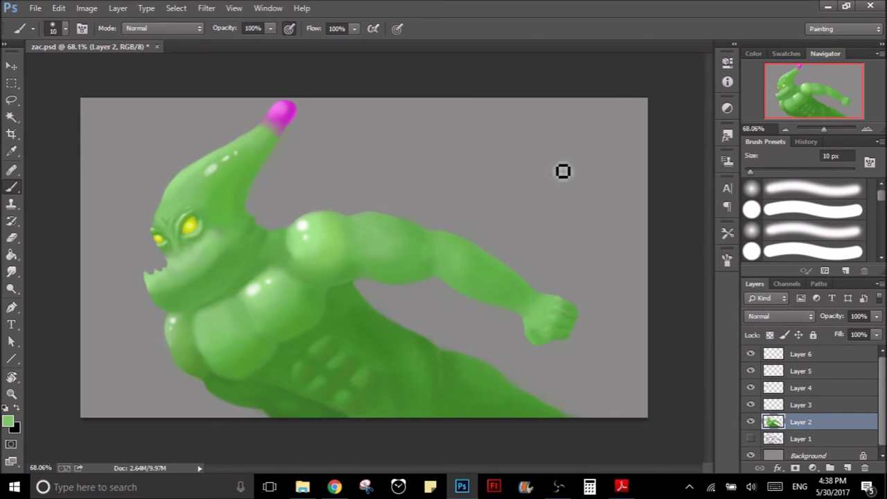
- Zoom into the mouth and sketch a zigzag tooth line below the eye with a 7 px brush
{"action": "key", "text": "z"}
{"action": "left_click_drag", "start_coordinate": [156, 270], "coordinate": [217, 250]}
{"action": "key", "text": "b"}
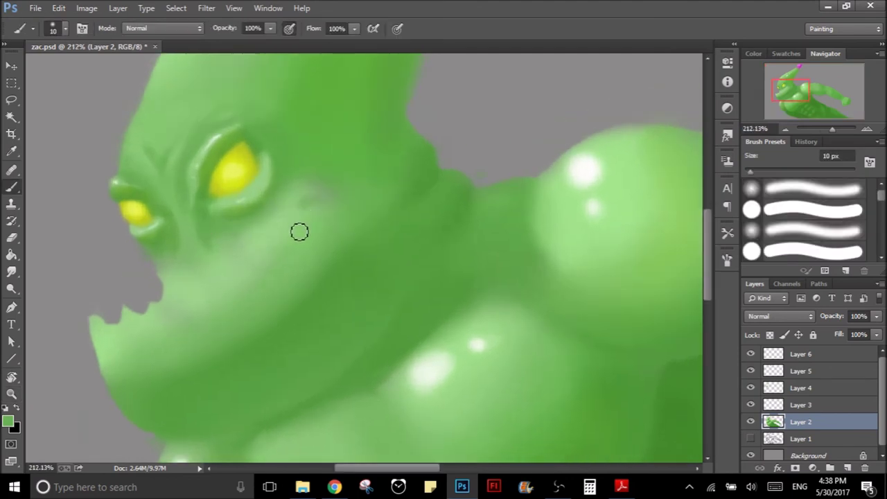
{"action": "key", "text": "bracketleft"}
{"action": "key", "text": "bracketleft"}
{"action": "key", "text": "bracketleft"}
{"action": "mouse_move", "coordinate": [307, 215]}
{"action": "left_mouse_down"}
{"action": "mouse_move", "coordinate": [301, 245]}
{"action": "mouse_move", "coordinate": [273, 261]}
{"action": "mouse_move", "coordinate": [235, 262]}
{"action": "mouse_move", "coordinate": [233, 291]}
{"action": "mouse_move", "coordinate": [171, 298]}
{"action": "left_mouse_up"}
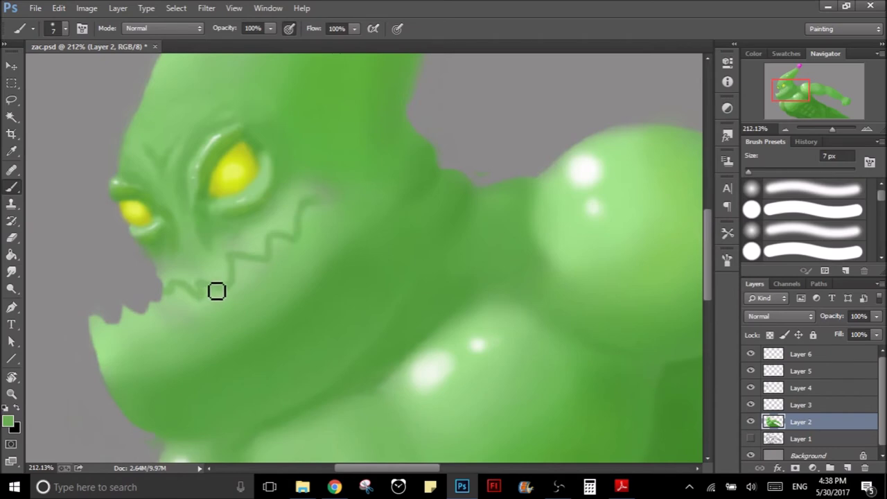
- Darken the jaw line beneath the teeth with a 9 px brush
{"action": "key", "text": "bracketright"}
{"action": "key", "text": "bracketright"}
{"action": "key", "text": "bracketright"}
{"action": "key", "text": "bracketright"}
{"action": "key", "text": "bracketright"}
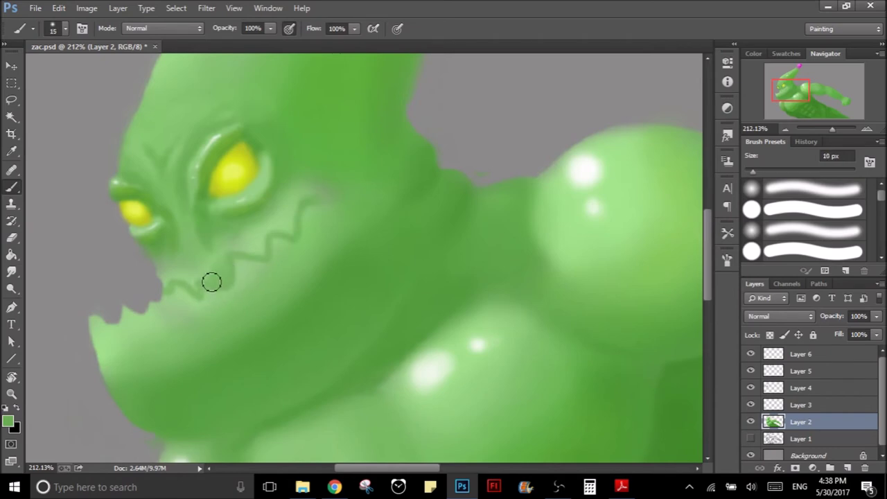
{"action": "key", "text": "bracketleft"}
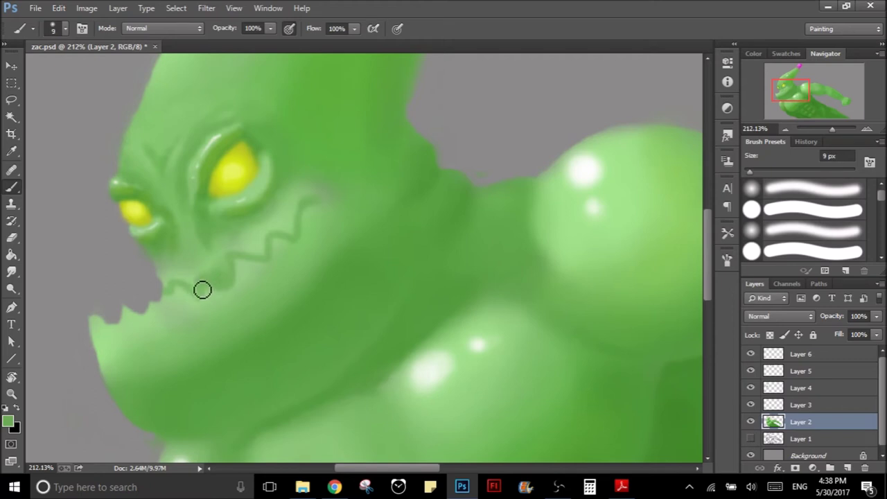
{"action": "mouse_move", "coordinate": [198, 293]}
{"action": "left_mouse_down"}
{"action": "mouse_move", "coordinate": [174, 287]}
{"action": "mouse_move", "coordinate": [212, 287]}
{"action": "mouse_move", "coordinate": [233, 259]}
{"action": "mouse_move", "coordinate": [266, 258]}
{"action": "mouse_move", "coordinate": [301, 236]}
{"action": "left_mouse_up"}
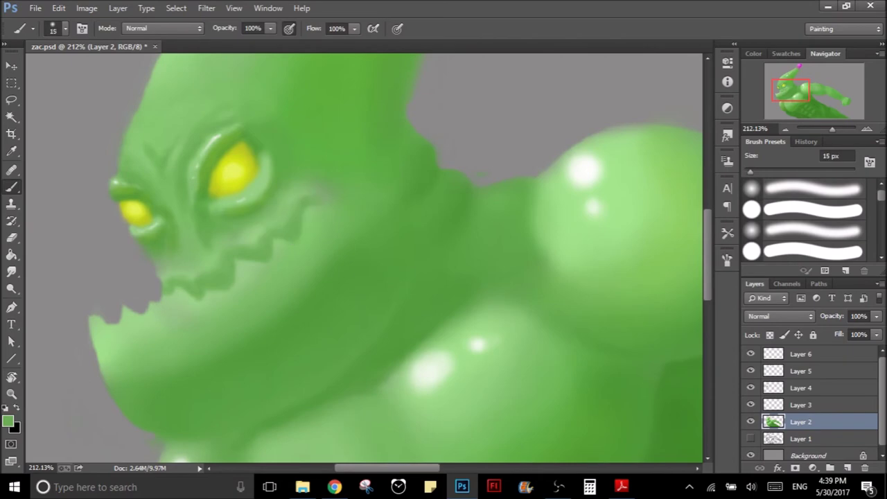
{"action": "key", "text": "bracketleft"}
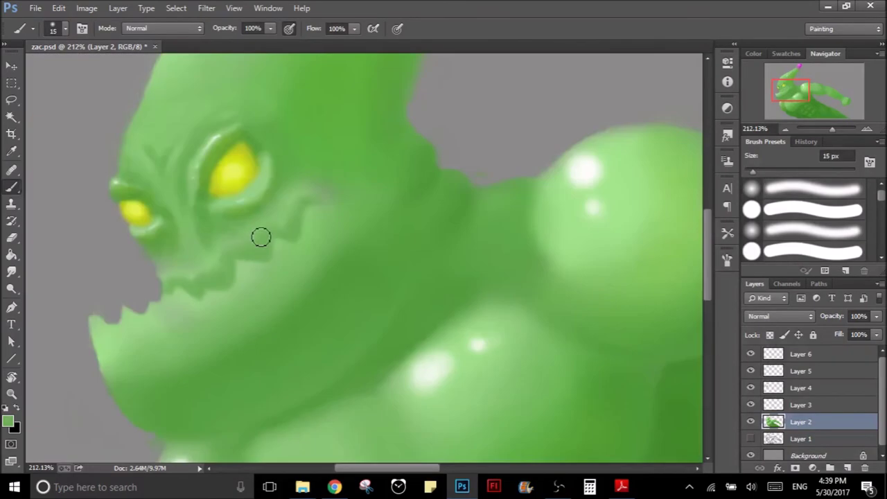
{"action": "key", "text": "bracketright"}
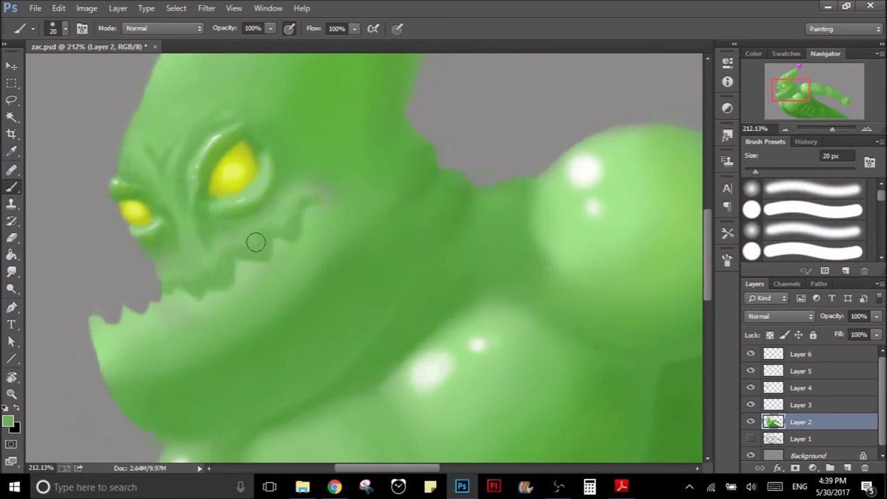
- Sample a lighter green from the face and zoom slightly closer on the mouth
{"action": "key", "text": "bracketleft"}
{"action": "key", "text": "bracketleft"}
{"action": "left_click", "coordinate": [437, 356], "text": "alt"}
{"action": "key", "text": "z"}
{"action": "left_click_drag", "start_coordinate": [237, 291], "coordinate": [251, 263]}
{"action": "key", "text": "b"}
{"action": "key", "text": "bracketleft"}
{"action": "key", "text": "bracketleft"}
{"action": "key", "text": "bracketleft"}
{"action": "key", "text": "bracketleft"}
{"action": "key", "text": "bracketleft"}
{"action": "key", "text": "bracketleft"}
{"action": "key", "text": "bracketleft"}
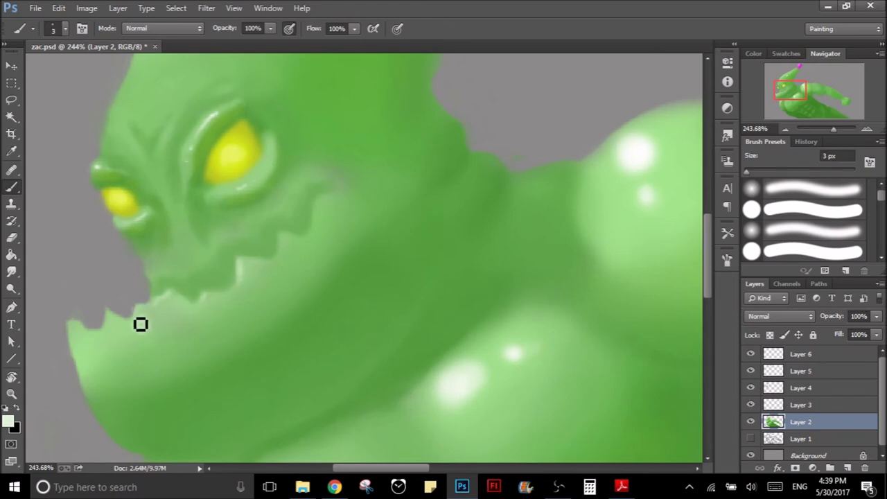
- Reshape the lower-jaw tip with light green and grey, then add a dark stroke along the jaw
{"action": "left_click_drag", "start_coordinate": [78, 331], "coordinate": [79, 349]}
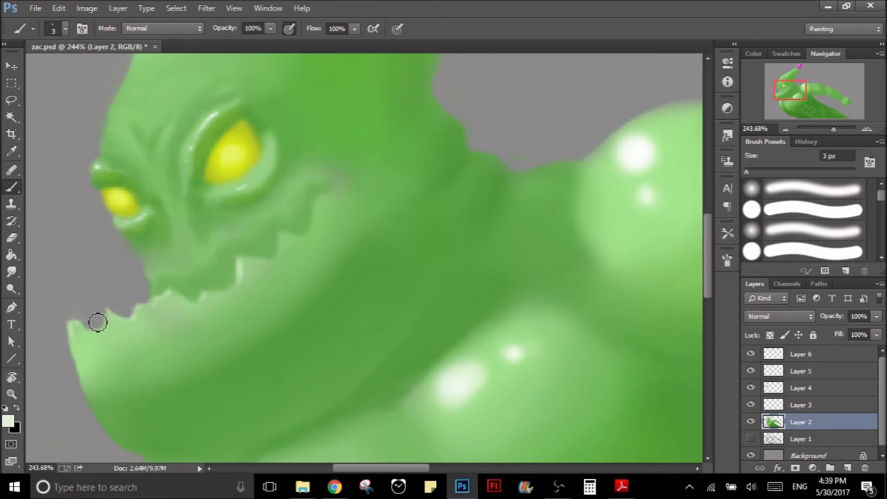
{"action": "mouse_move", "coordinate": [92, 331]}
{"action": "left_mouse_down"}
{"action": "mouse_move", "coordinate": [71, 320]}
{"action": "mouse_move", "coordinate": [81, 326]}
{"action": "left_mouse_up"}
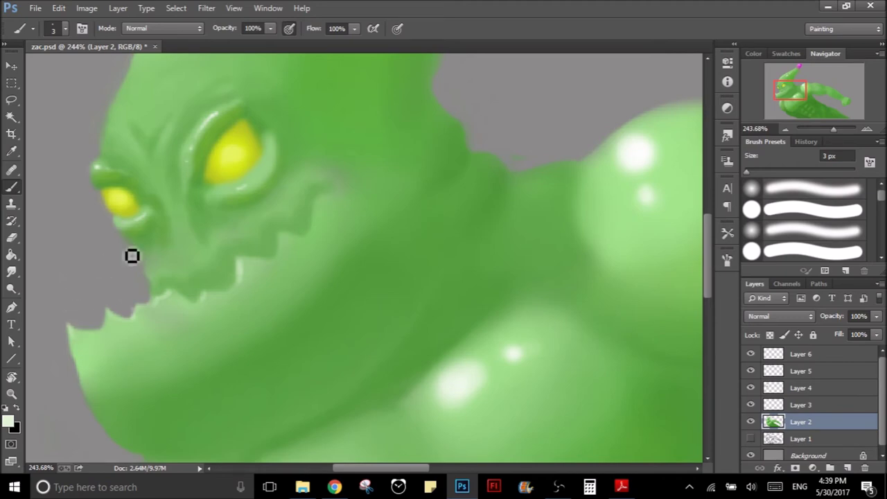
{"action": "left_click", "coordinate": [265, 337], "text": "alt"}
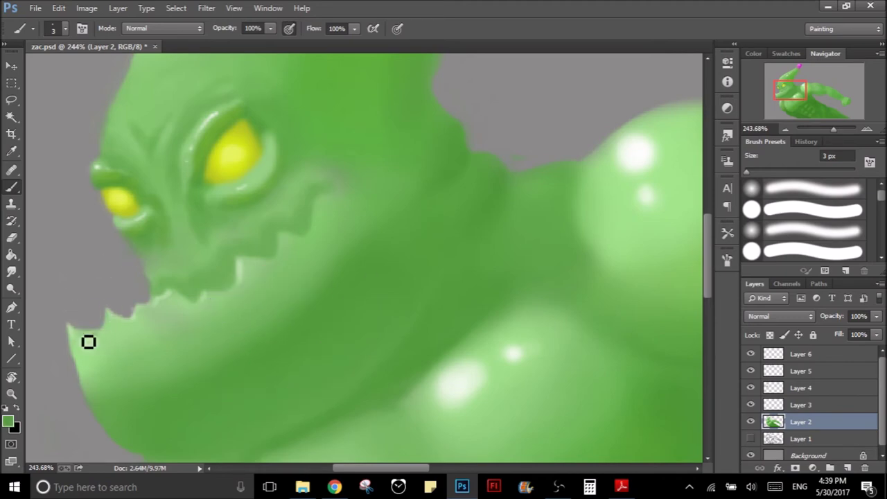
{"action": "left_click", "coordinate": [97, 318], "text": "alt"}
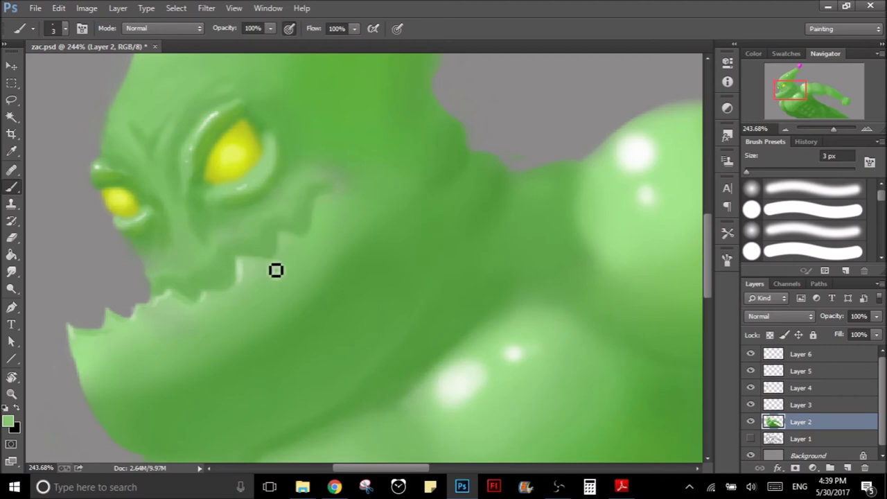
{"action": "left_click", "coordinate": [306, 229], "text": "alt"}
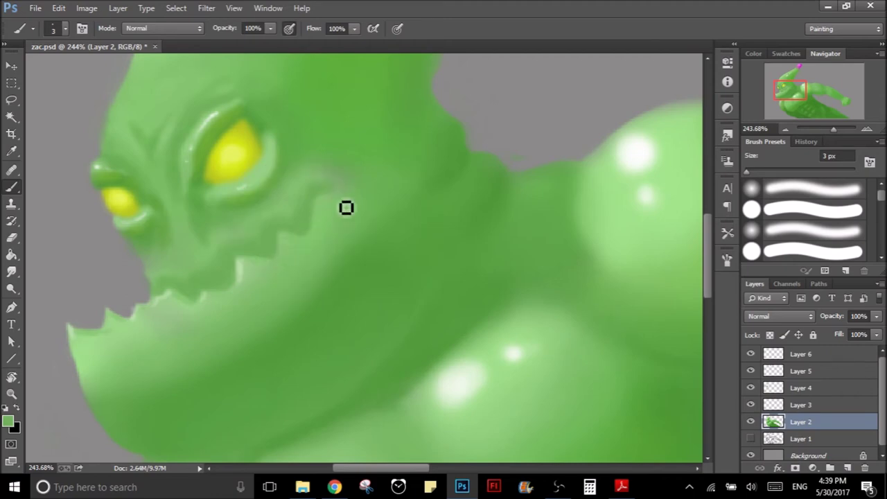
{"action": "left_click", "coordinate": [243, 262], "text": "alt"}
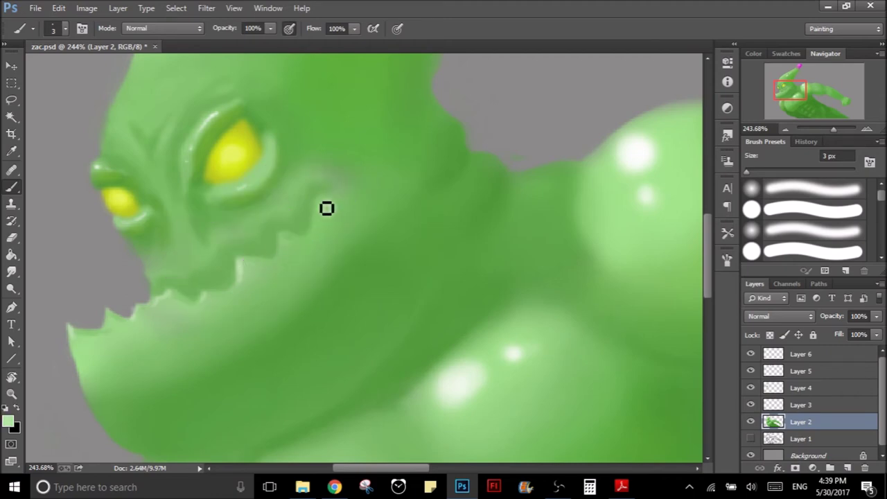
{"action": "left_click_drag", "start_coordinate": [325, 206], "coordinate": [319, 241]}
- Paint a pale-green highlight on the cheek below the eye using 15 px then 9 px brushes
{"action": "scroll", "coordinate": [317, 260], "scroll_direction": "down", "scroll_amount": 5, "text": "alt"}
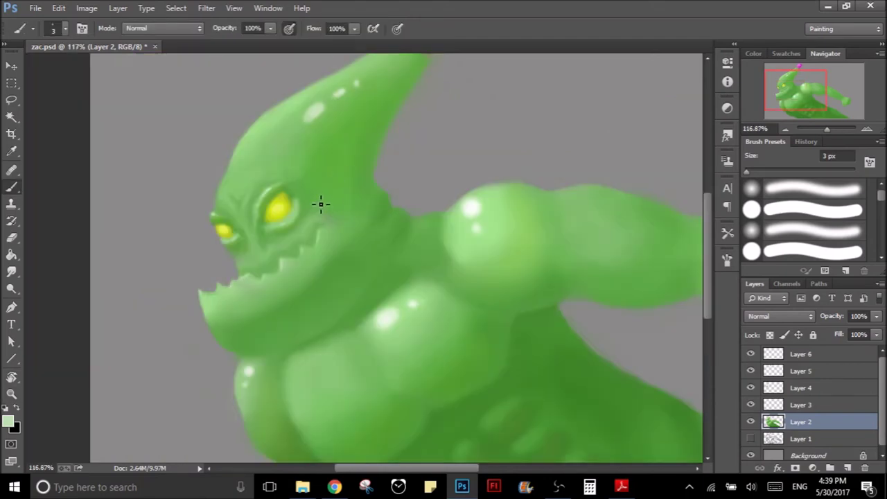
{"action": "key", "text": "z"}
{"action": "scroll", "coordinate": [298, 238], "scroll_direction": "up", "scroll_amount": 5, "text": "alt"}
{"action": "key", "text": "b"}
{"action": "left_click", "coordinate": [233, 306], "text": "alt"}
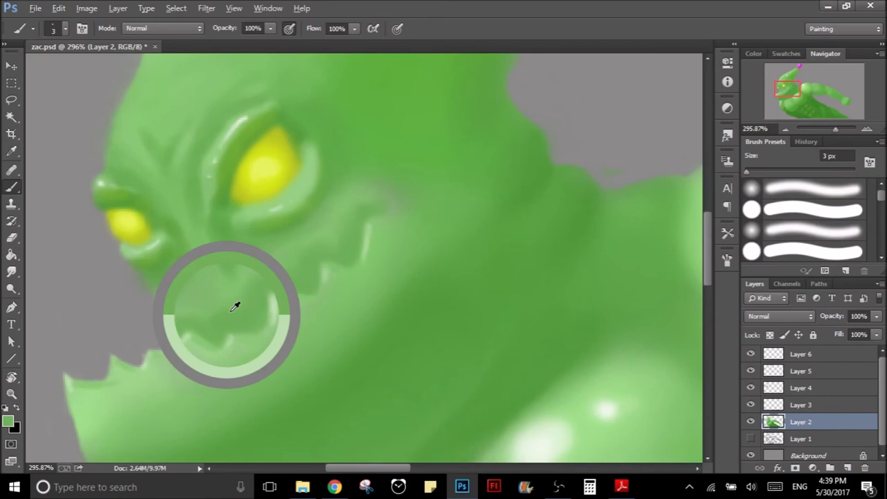
{"action": "key", "text": "bracketright"}
{"action": "key", "text": "bracketright"}
{"action": "key", "text": "bracketright"}
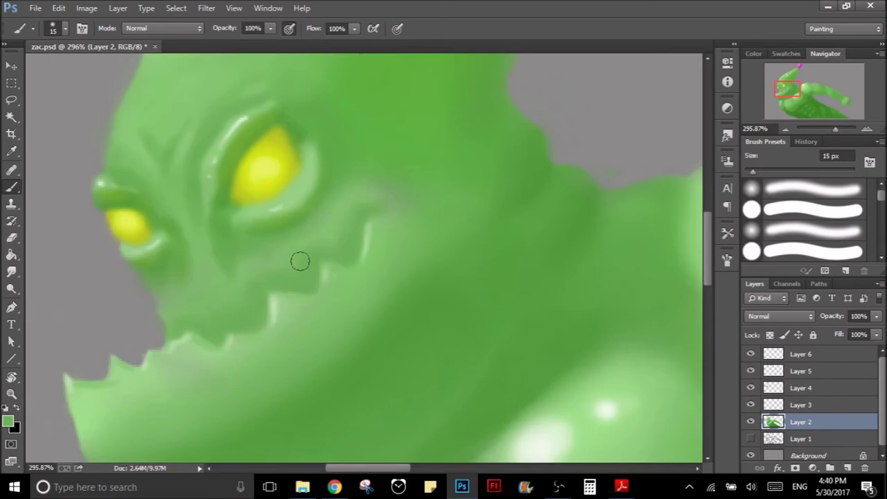
{"action": "left_click", "coordinate": [199, 232], "text": "alt"}
{"action": "key", "text": "bracketleft"}
{"action": "key", "text": "bracketleft"}
{"action": "left_click", "coordinate": [231, 129], "text": "alt"}
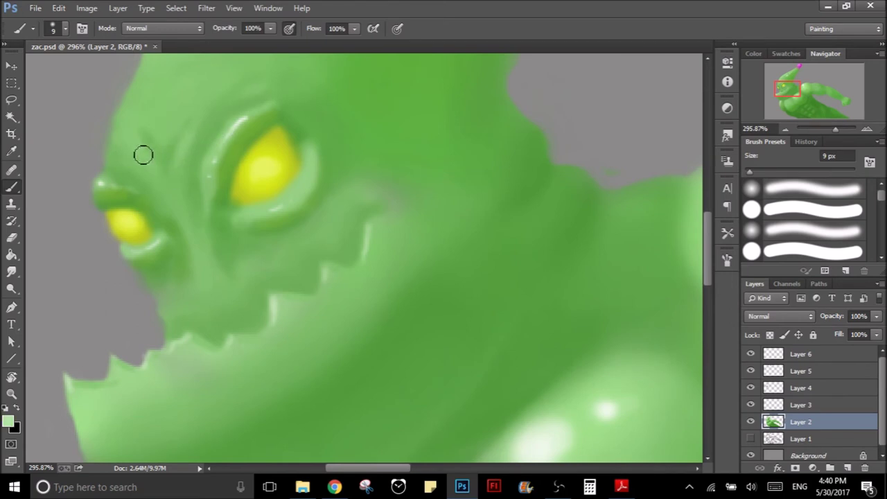
{"action": "left_click_drag", "start_coordinate": [207, 228], "coordinate": [189, 290]}
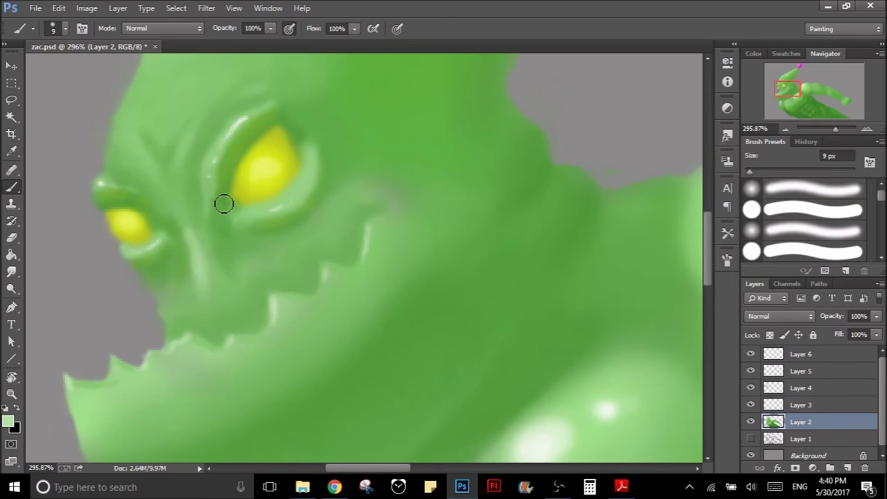
{"action": "key", "text": "ctrl+z"}
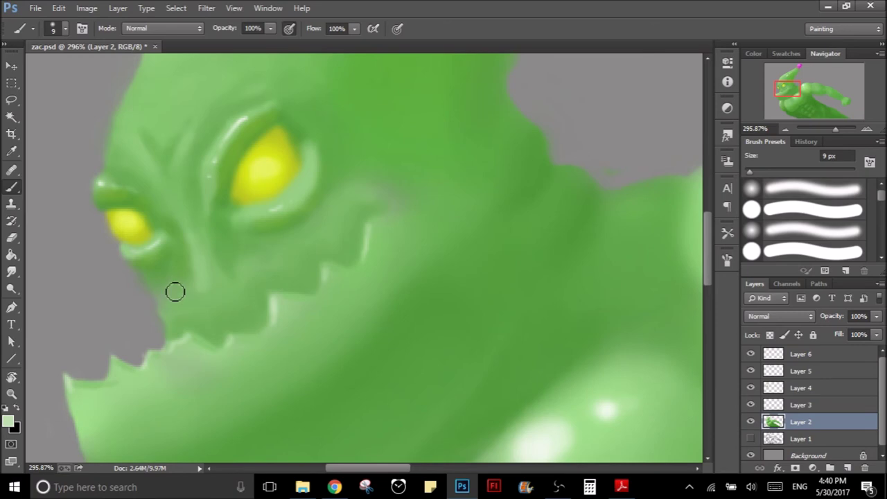
- Zoom out to view the creature's upper body
{"action": "scroll", "coordinate": [168, 301], "scroll_direction": "down", "scroll_amount": 5}
{"action": "left_click_drag", "start_coordinate": [426, 229], "coordinate": [382, 179]}
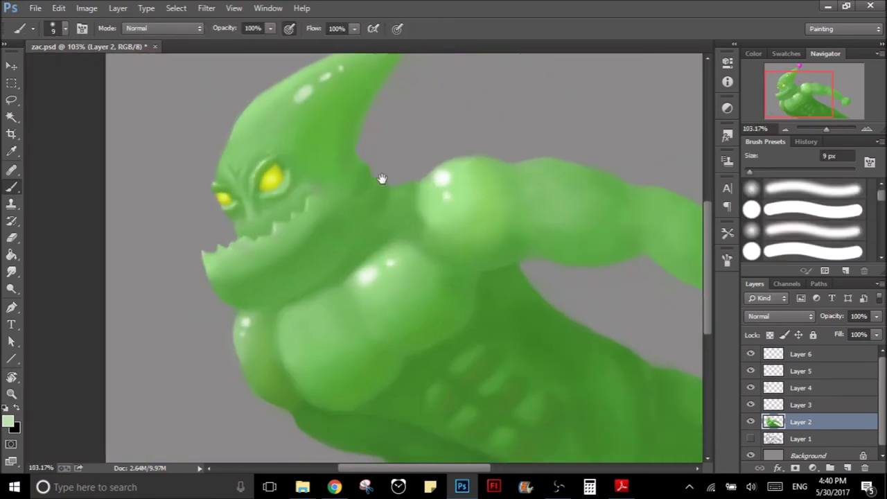
{"action": "scroll", "coordinate": [382, 179], "scroll_direction": "down", "scroll_amount": 3}
{"action": "scroll", "coordinate": [406, 242], "scroll_direction": "up", "scroll_amount": 1}
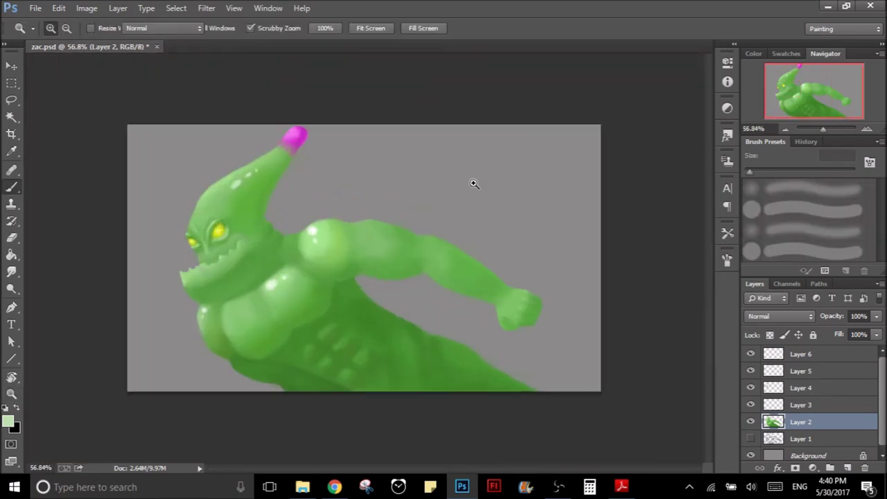
- Save the painting and zoom in on the creature's jaw
{"action": "key", "text": "b"}
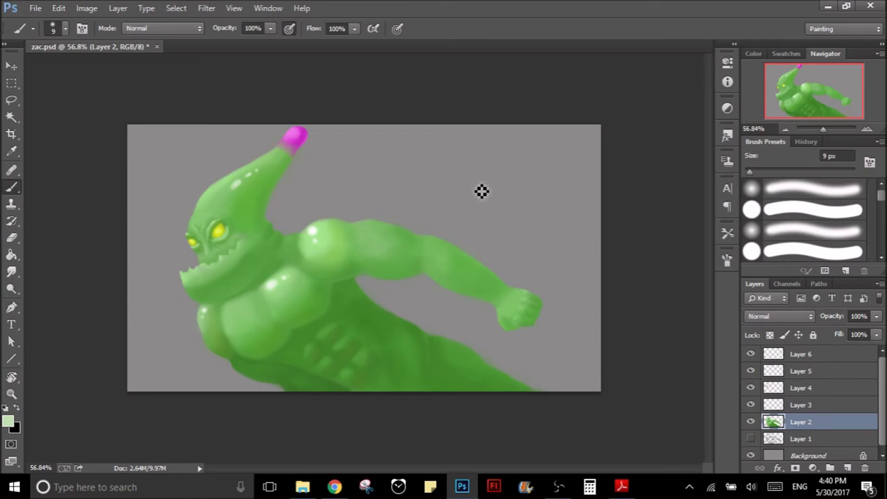
{"action": "key", "text": "ctrl+s"}
{"action": "key", "text": "z"}
{"action": "mouse_move", "coordinate": [215, 280]}
{"action": "left_mouse_down"}
{"action": "mouse_move", "coordinate": [254, 259]}
{"action": "mouse_move", "coordinate": [242, 269]}
{"action": "left_mouse_up"}
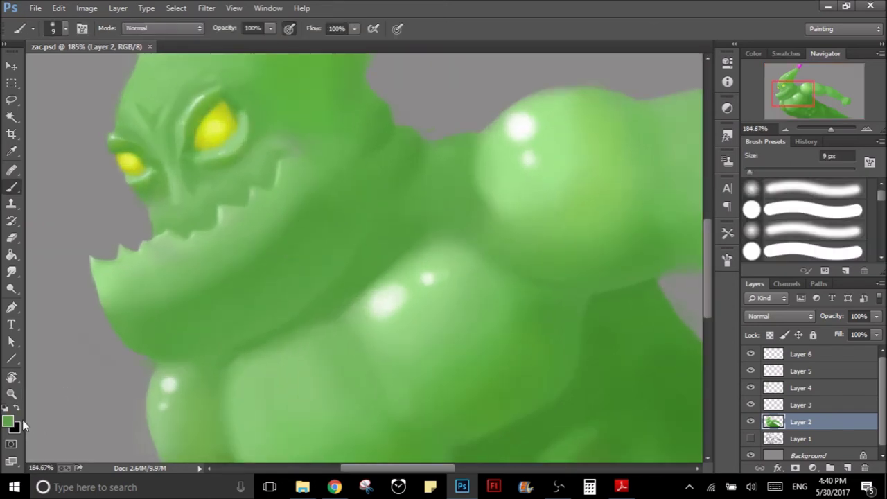
- Set the foreground colour to the yellow-green #7ab139
{"action": "left_click", "coordinate": [9, 421]}
{"action": "left_click", "coordinate": [599, 279]}
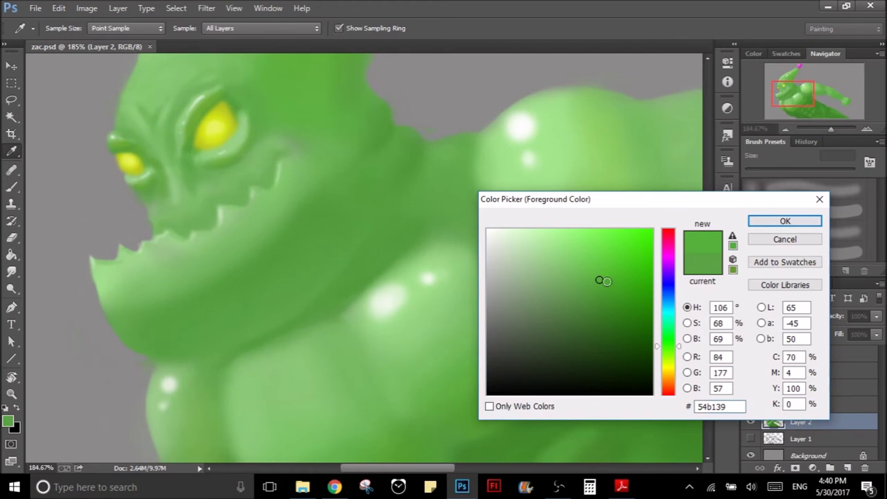
{"action": "left_click_drag", "start_coordinate": [681, 357], "coordinate": [679, 352]}
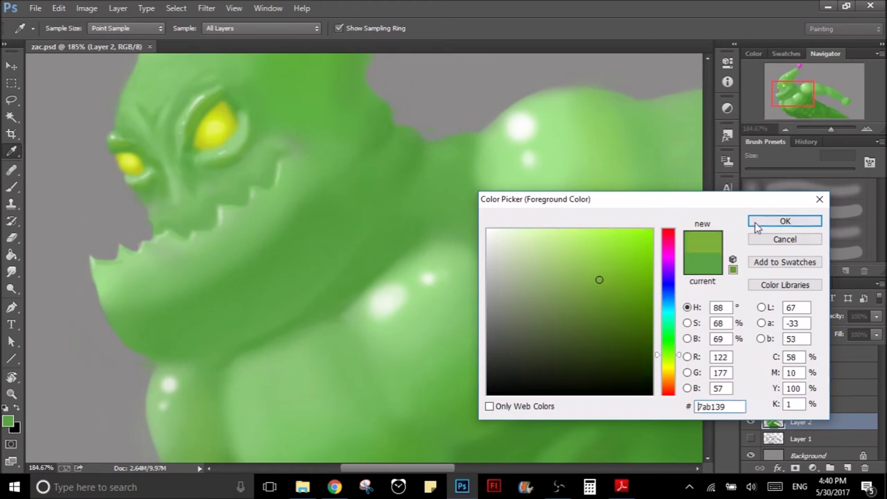
{"action": "left_click", "coordinate": [782, 223]}
- Softly brush #7ab139 onto the cheek near the jaw with a 45 px brush
{"action": "key", "text": "bracketright"}
{"action": "key", "text": "bracketright"}
{"action": "key", "text": "bracketright"}
{"action": "key", "text": "bracketright"}
{"action": "key", "text": "bracketright"}
{"action": "key", "text": "bracketright"}
{"action": "key", "text": "bracketright"}
{"action": "key", "text": "bracketright"}
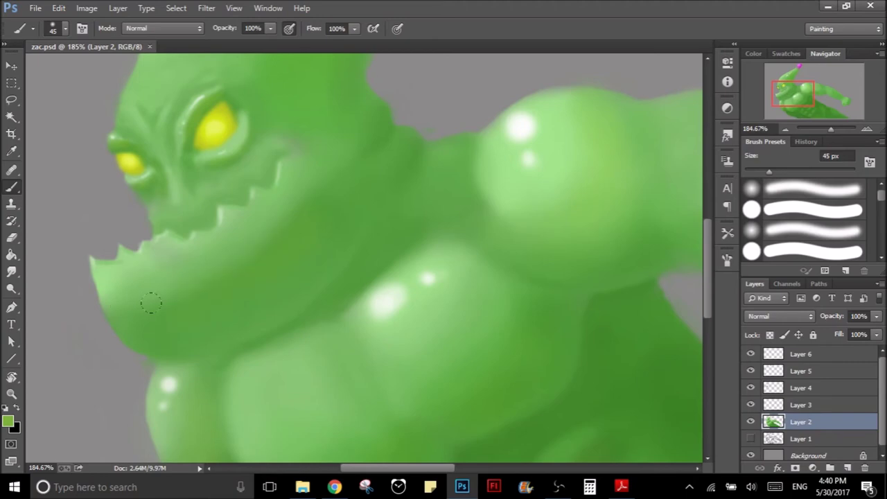
{"action": "left_click_drag", "start_coordinate": [309, 205], "coordinate": [222, 256]}
{"action": "left_click", "coordinate": [206, 303], "text": "alt"}
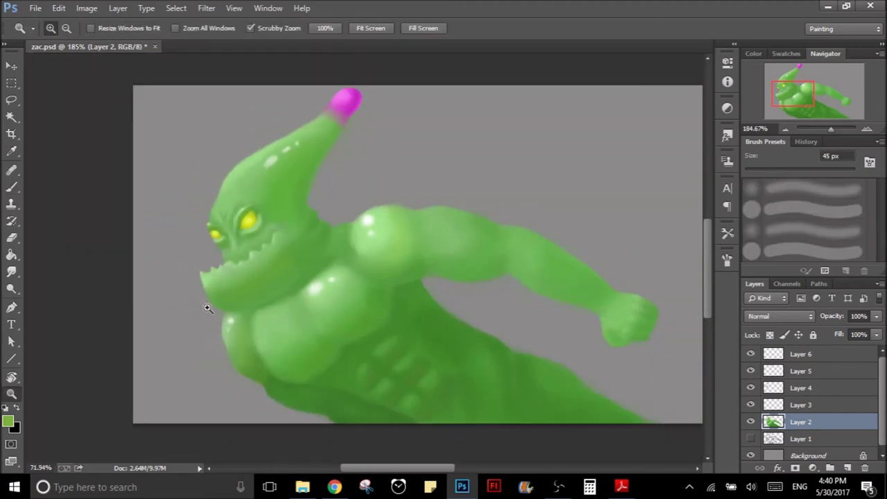
{"action": "left_click", "coordinate": [227, 254], "text": "ctrl"}
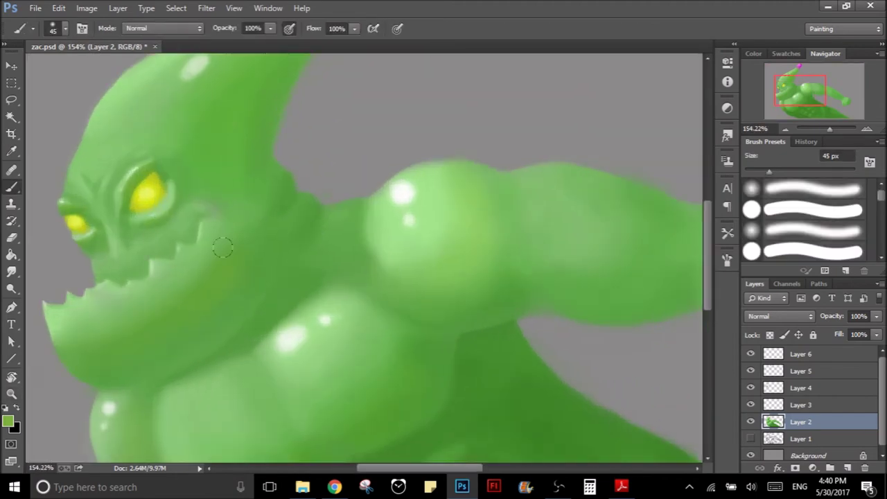
- Review the face and whole figure, set the brush to 60 px, and save zac.psd
{"action": "left_click_drag", "start_coordinate": [162, 317], "coordinate": [163, 363]}
{"action": "mouse_move", "coordinate": [257, 291]}
{"action": "left_mouse_down"}
{"action": "mouse_move", "coordinate": [317, 257]}
{"action": "mouse_move", "coordinate": [135, 307]}
{"action": "left_mouse_up"}
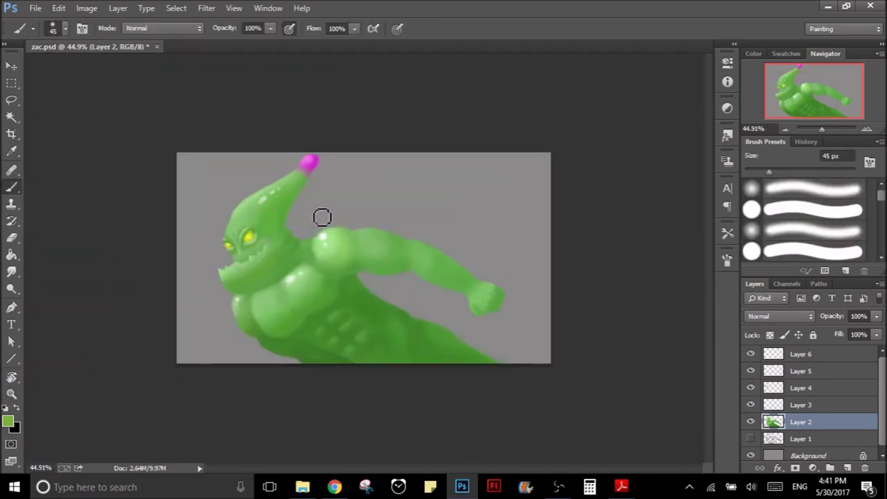
{"action": "left_click_drag", "start_coordinate": [324, 269], "coordinate": [357, 233]}
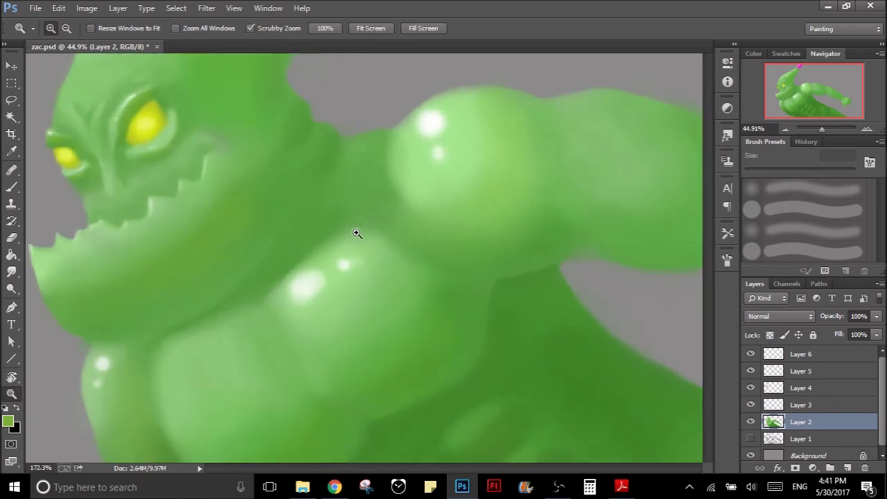
{"action": "key", "text": "b"}
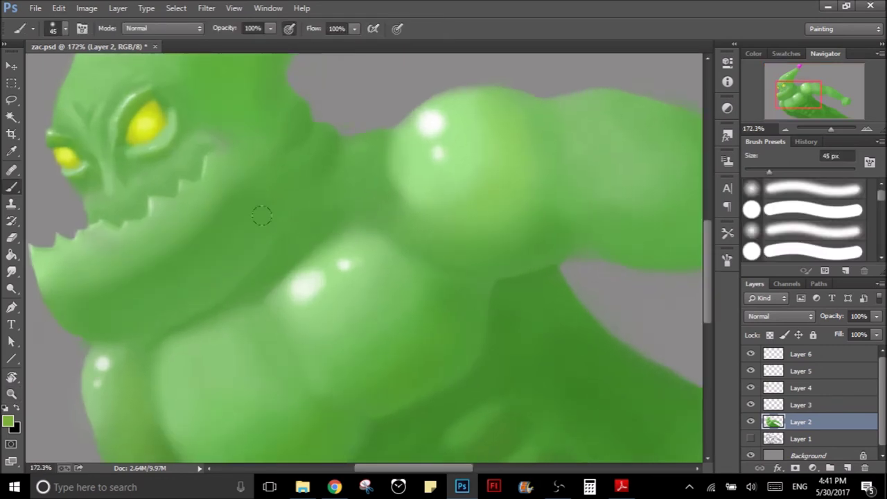
{"action": "key", "text": "bracketright"}
{"action": "key", "text": "bracketright"}
{"action": "left_click_drag", "start_coordinate": [362, 242], "coordinate": [238, 309]}
{"action": "left_click_drag", "start_coordinate": [361, 257], "coordinate": [307, 250]}
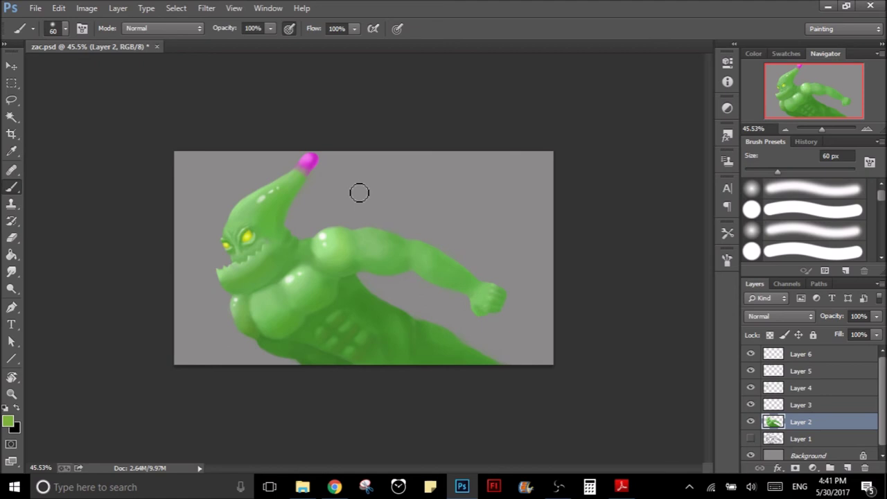
{"action": "key", "text": "ctrl+s"}
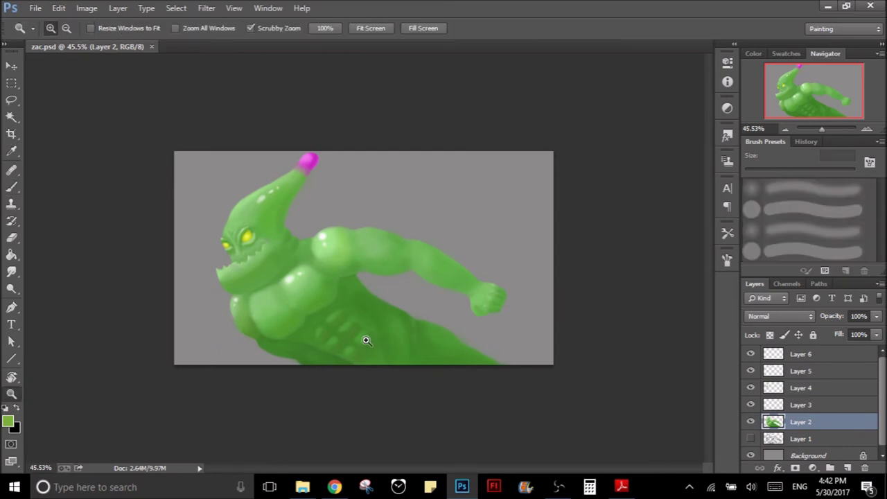
- Zoom into the lower body and paint along its edge with a 40 px brush
{"action": "left_click_drag", "start_coordinate": [364, 339], "coordinate": [409, 323]}
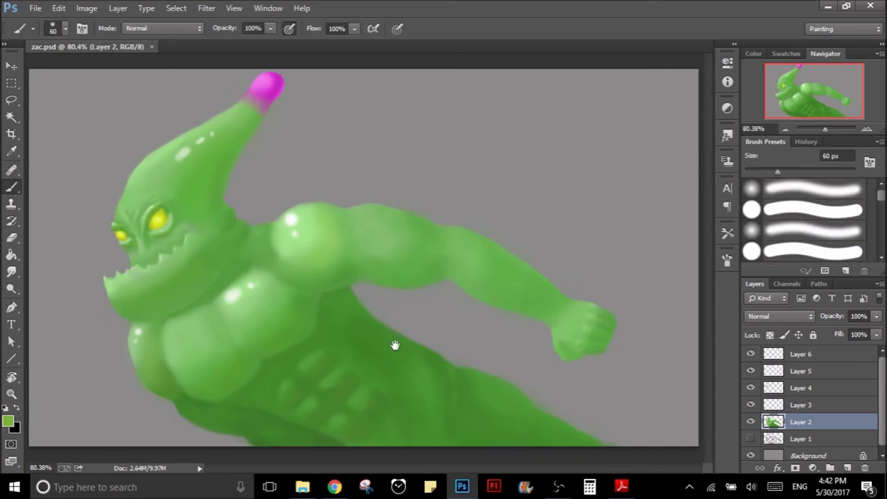
{"action": "left_click_drag", "start_coordinate": [246, 406], "coordinate": [302, 334]}
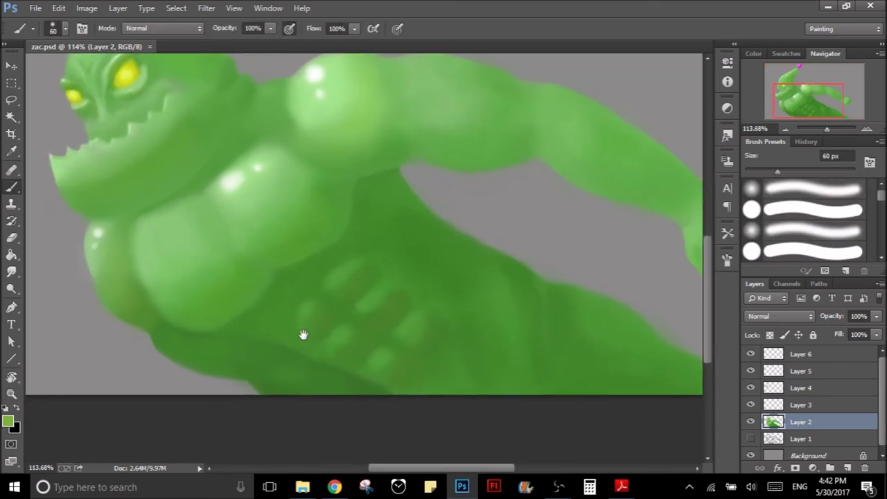
{"action": "key", "text": "bracketleft"}
{"action": "key", "text": "bracketleft"}
{"action": "left_click_drag", "start_coordinate": [190, 358], "coordinate": [275, 348]}
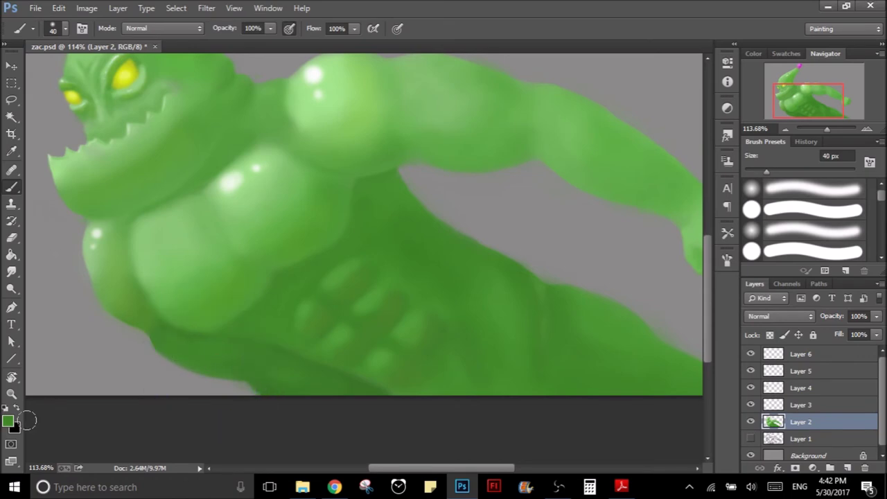
- Set the background colour to a lighter green
{"action": "left_click", "coordinate": [14, 427]}
{"action": "left_click", "coordinate": [596, 310]}
{"action": "left_click_drag", "start_coordinate": [599, 293], "coordinate": [572, 284]}
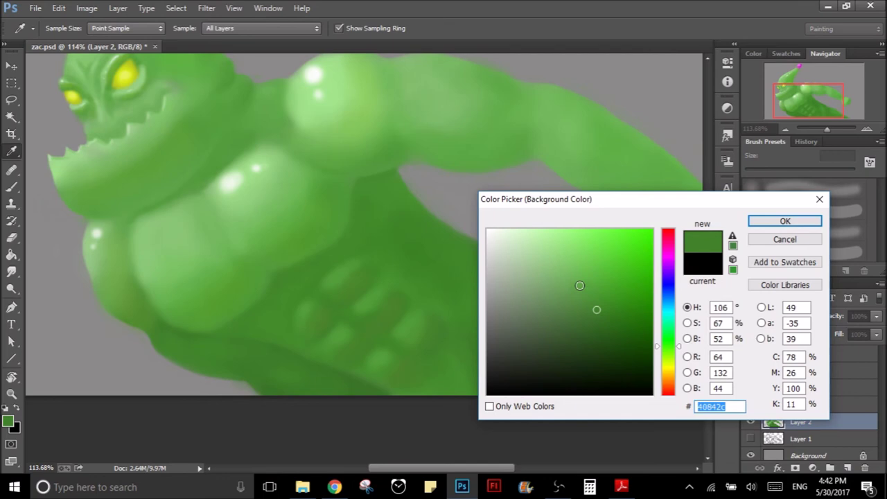
{"action": "left_click", "coordinate": [785, 221]}
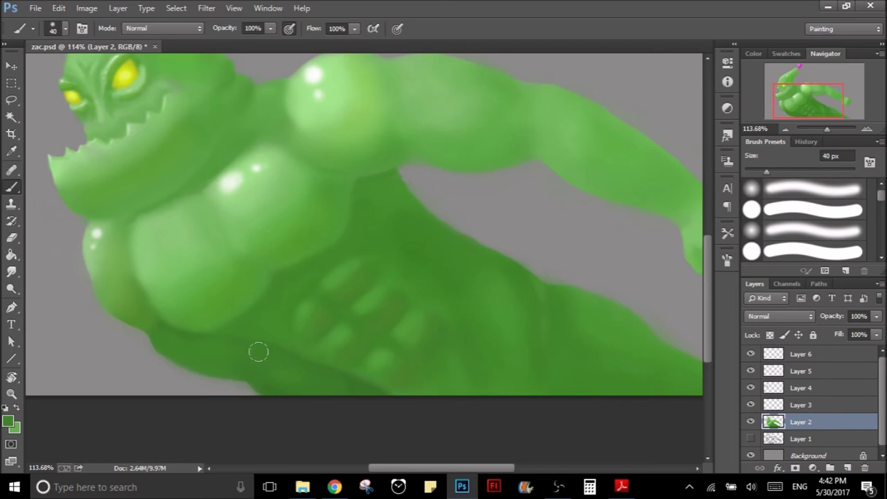
- Paint the belly edge with a lighter foreground green, then zoom out to the whole figure
{"action": "left_click", "coordinate": [9, 421]}
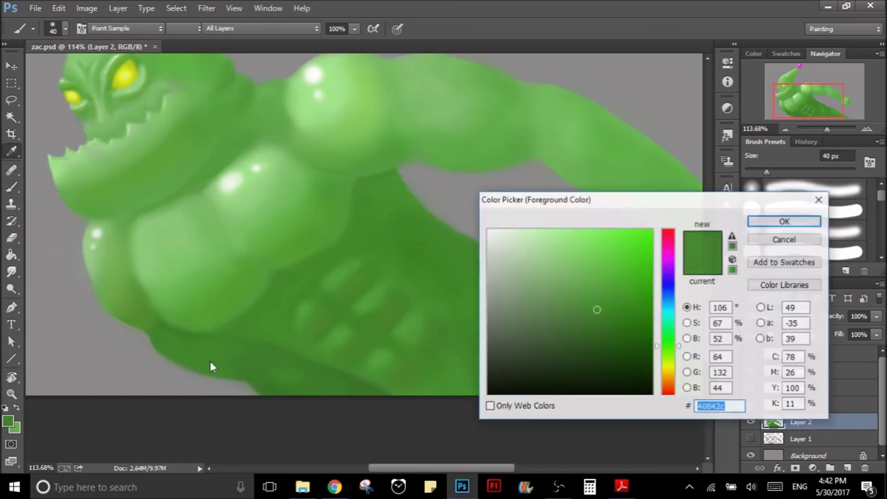
{"action": "left_click", "coordinate": [574, 286]}
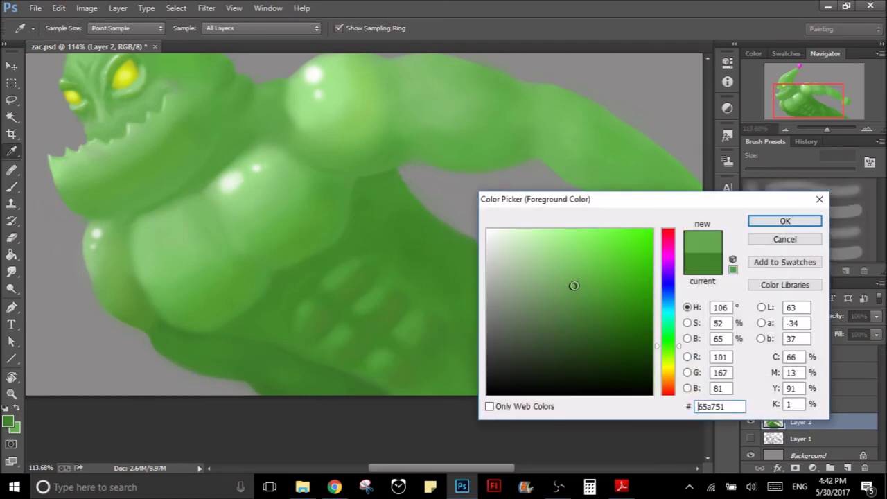
{"action": "left_click", "coordinate": [785, 221]}
{"action": "left_click_drag", "start_coordinate": [229, 365], "coordinate": [182, 351]}
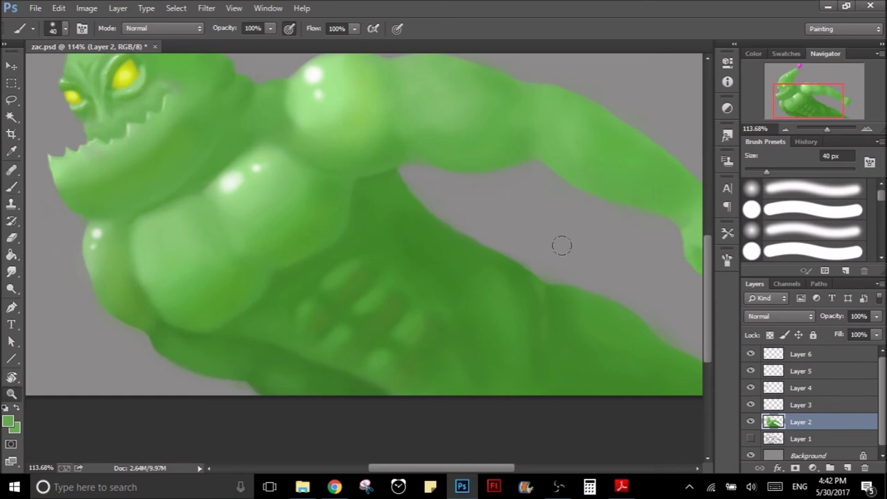
{"action": "key", "text": "z"}
{"action": "mouse_move", "coordinate": [545, 229]}
{"action": "left_mouse_down"}
{"action": "mouse_move", "coordinate": [392, 284]}
{"action": "mouse_move", "coordinate": [441, 273]}
{"action": "left_mouse_up"}
{"action": "key", "text": "b"}
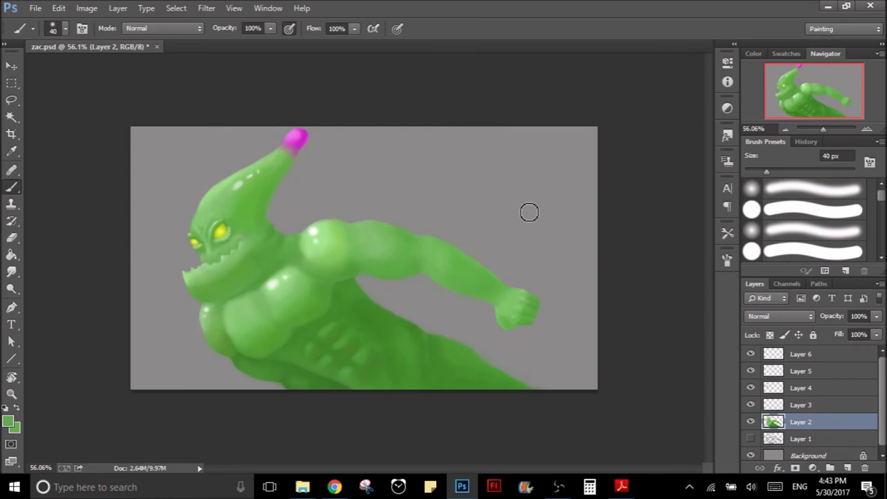
- Zoom into the face, set a 15 px brush, and bring the outstretched arm and fist into view
{"action": "key", "text": "z"}
{"action": "left_click_drag", "start_coordinate": [244, 244], "coordinate": [308, 221]}
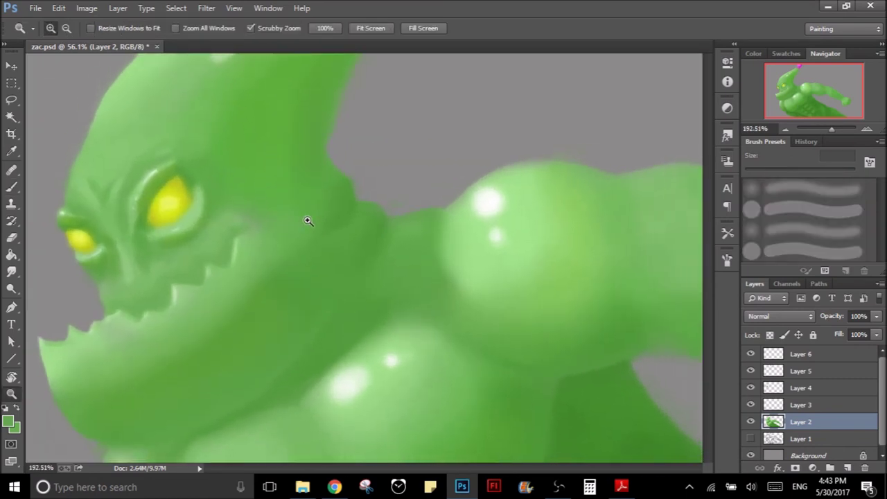
{"action": "key", "text": "b"}
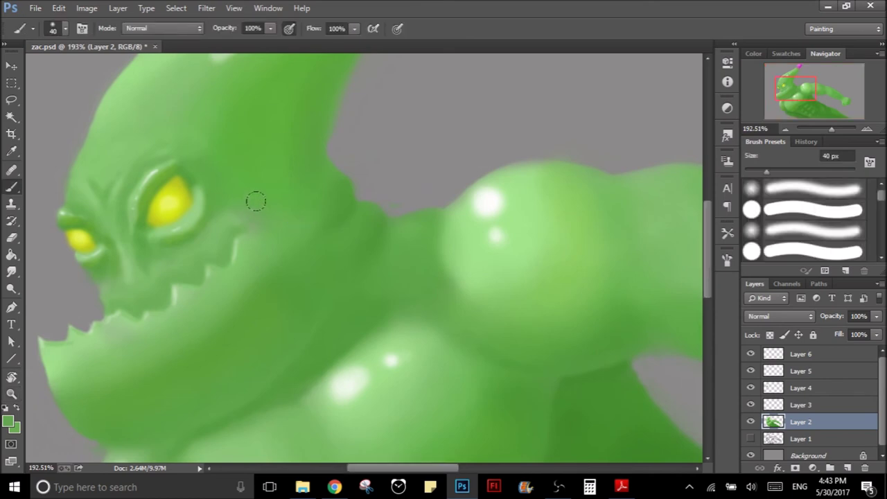
{"action": "key", "text": "bracketleft"}
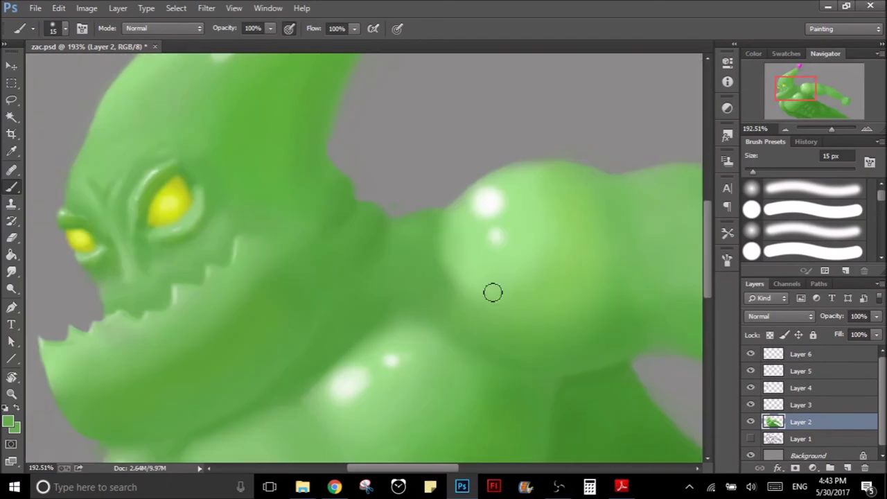
{"action": "left_click_drag", "start_coordinate": [493, 291], "coordinate": [204, 231]}
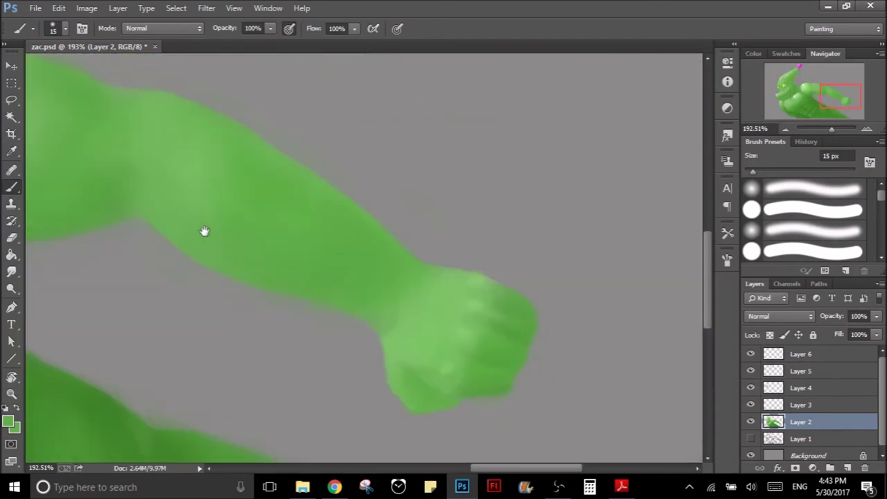
{"action": "mouse_move", "coordinate": [354, 293]}
{"action": "left_mouse_down"}
{"action": "mouse_move", "coordinate": [295, 307]}
{"action": "mouse_move", "coordinate": [329, 296]}
{"action": "left_mouse_up"}
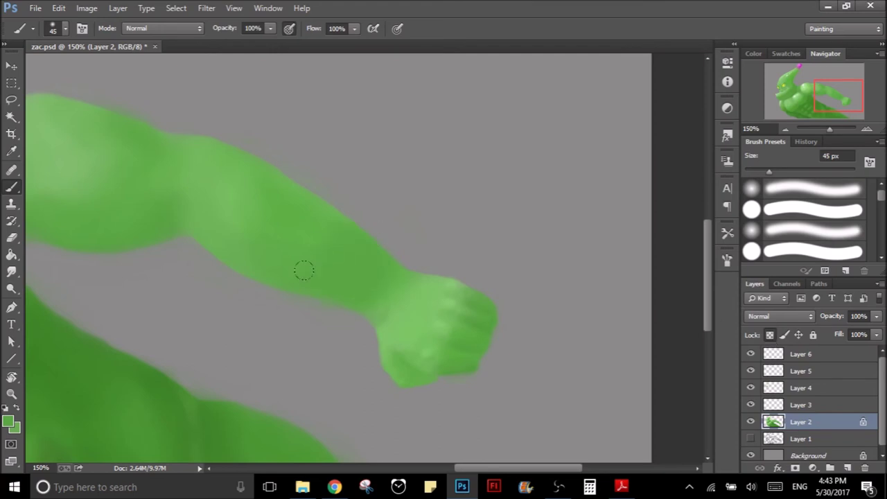
- Alternate between close-up arm views and the whole figure to check the arm shading
{"action": "key", "text": "z"}
{"action": "left_click_drag", "start_coordinate": [354, 243], "coordinate": [338, 280]}
{"action": "key", "text": "b"}
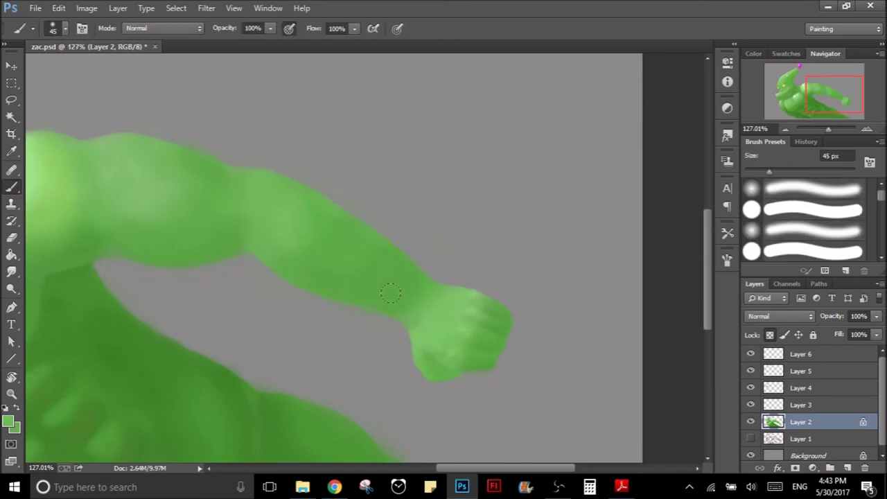
{"action": "key", "text": "z"}
{"action": "left_click_drag", "start_coordinate": [388, 331], "coordinate": [270, 362]}
{"action": "key", "text": "b"}
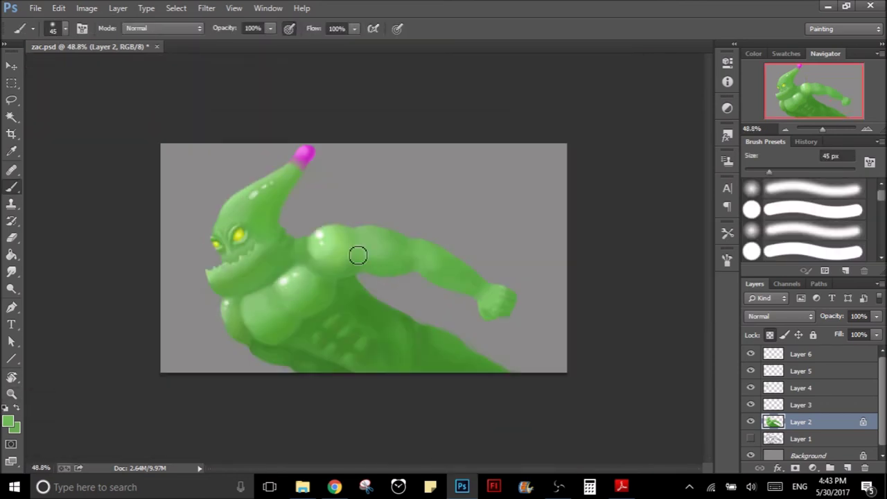
{"action": "key", "text": "z"}
{"action": "left_click_drag", "start_coordinate": [511, 241], "coordinate": [529, 249]}
{"action": "key", "text": "b"}
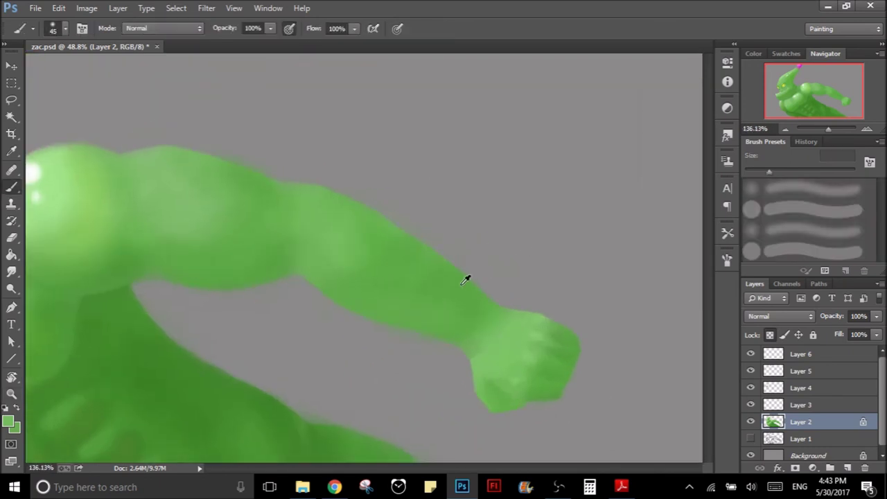
{"action": "key", "text": "z"}
{"action": "mouse_move", "coordinate": [408, 262]}
{"action": "left_mouse_down"}
{"action": "mouse_move", "coordinate": [410, 280]}
{"action": "mouse_move", "coordinate": [389, 314]}
{"action": "left_mouse_up"}
{"action": "key", "text": "b"}
{"action": "key", "text": "z"}
{"action": "key", "text": "b"}
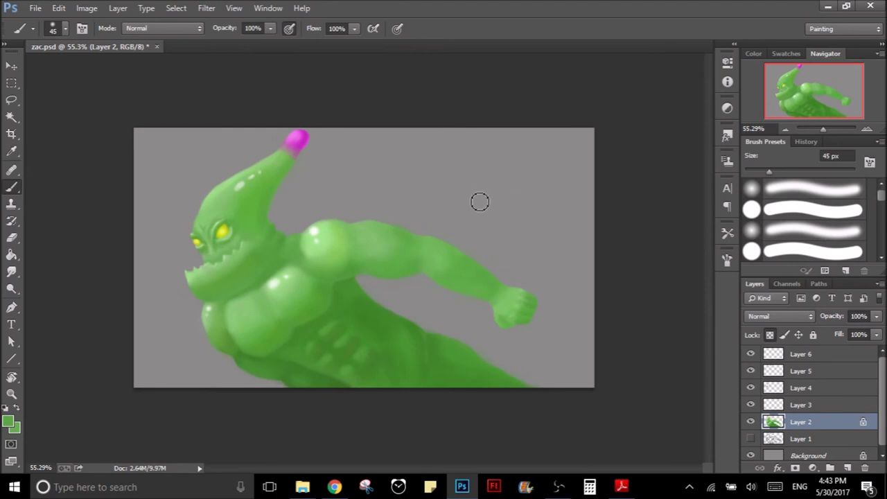
- Switch briefly to the web browser, then zoom back in on the arm
{"action": "left_click", "coordinate": [334, 486]}
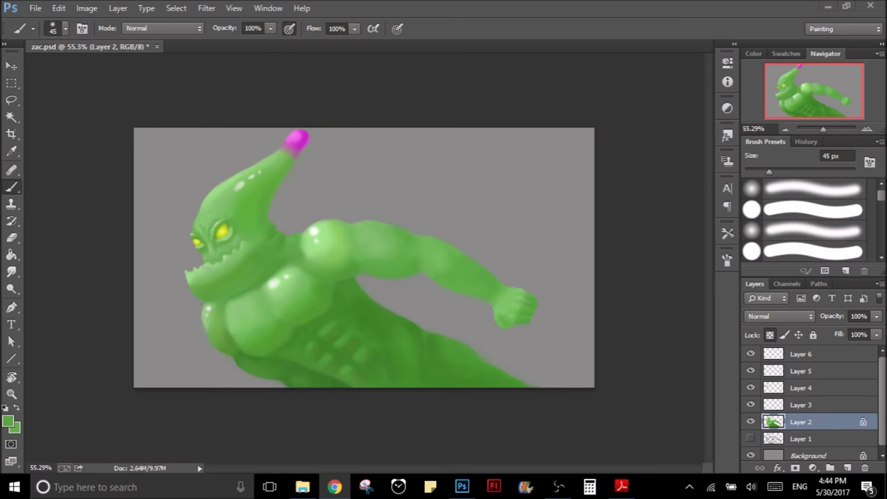
{"action": "key", "text": "z"}
{"action": "mouse_move", "coordinate": [450, 260]}
{"action": "left_mouse_down"}
{"action": "mouse_move", "coordinate": [382, 279]}
{"action": "mouse_move", "coordinate": [399, 274]}
{"action": "left_mouse_up"}
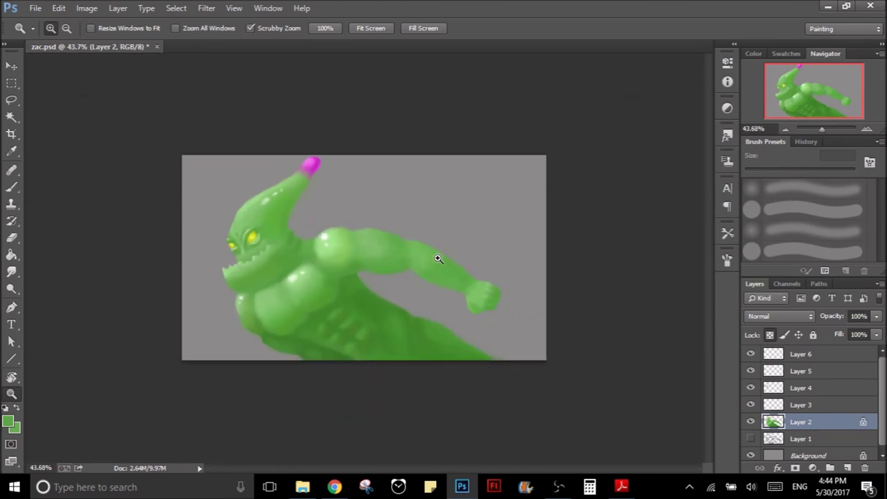
- Add a new Layer 7 above Layer 6 and make white the painting colour
{"action": "key", "text": "b"}
{"action": "left_click", "coordinate": [826, 357]}
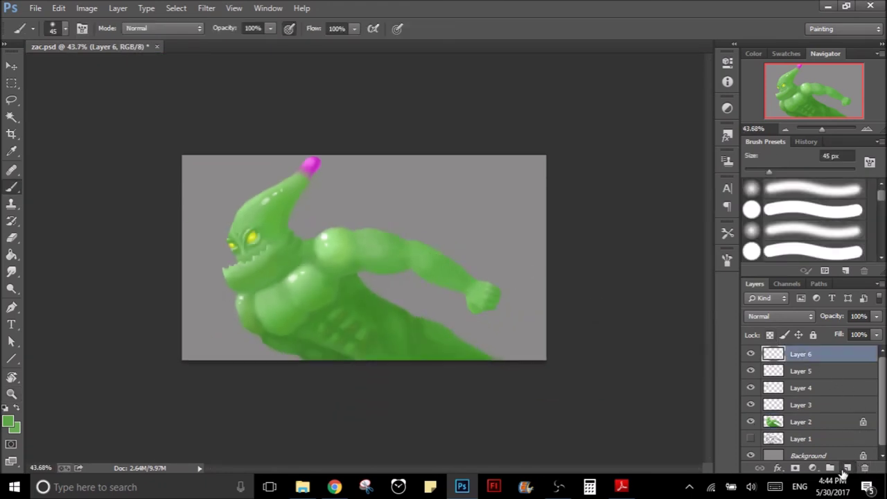
{"action": "left_click", "coordinate": [847, 467]}
{"action": "key", "text": "d"}
{"action": "key", "text": "x"}
- Zoom into the head and shoulder and paint a thin 6 px white rim light along the neck
{"action": "key", "text": "z"}
{"action": "left_click_drag", "start_coordinate": [312, 223], "coordinate": [402, 211]}
{"action": "key", "text": "b"}
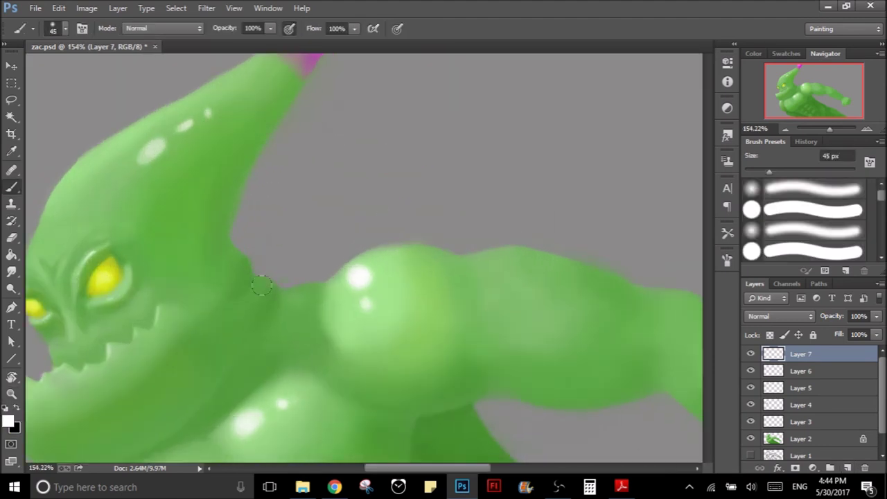
{"action": "key", "text": "p"}
{"action": "key", "text": "b"}
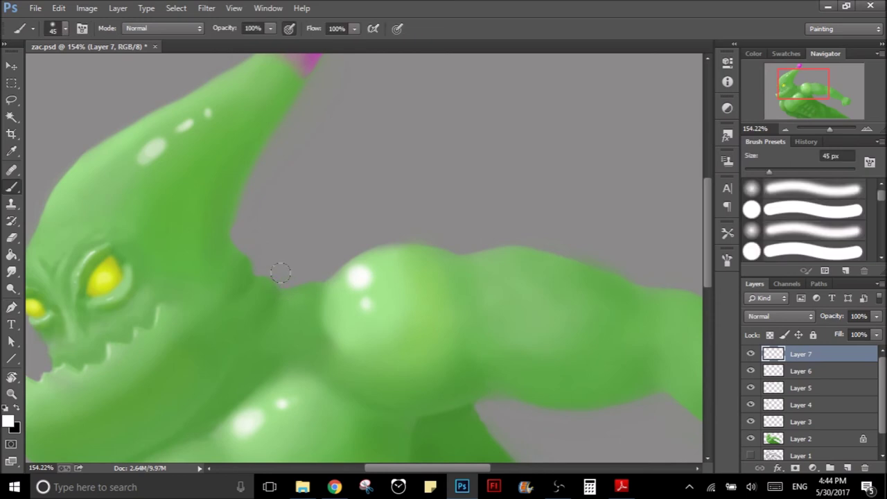
{"action": "key", "text": "bracketleft"}
{"action": "key", "text": "bracketleft"}
{"action": "key", "text": "bracketleft"}
{"action": "mouse_move", "coordinate": [319, 284]}
{"action": "left_mouse_down"}
{"action": "mouse_move", "coordinate": [282, 296]}
{"action": "mouse_move", "coordinate": [235, 250]}
{"action": "mouse_move", "coordinate": [238, 221]}
{"action": "left_mouse_up"}
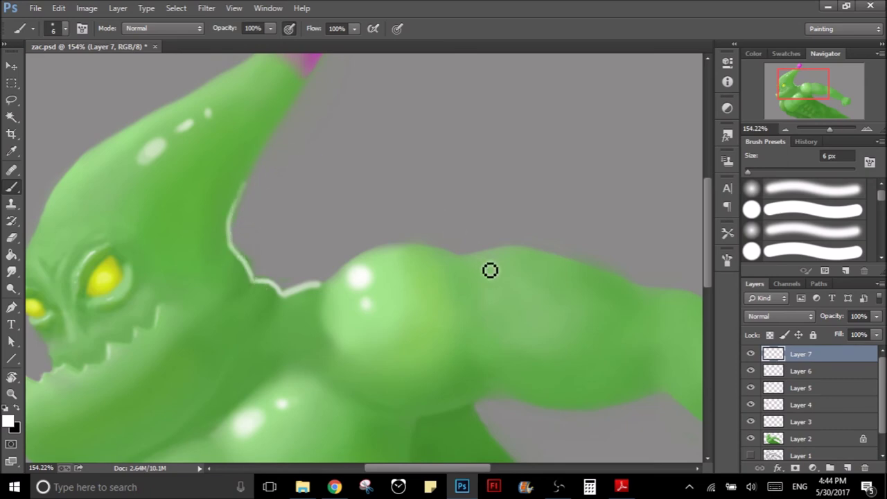
- Undo the old shoulder rim stroke and repaint the white rim light over the shoulder
{"action": "key", "text": "z"}
{"action": "left_click_drag", "start_coordinate": [463, 302], "coordinate": [390, 333]}
{"action": "key", "text": "b"}
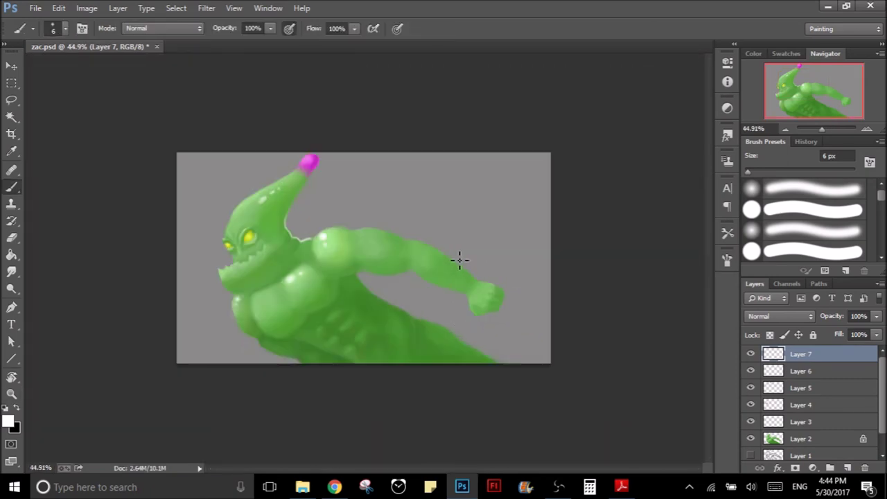
{"action": "key", "text": "z"}
{"action": "mouse_move", "coordinate": [376, 277]}
{"action": "left_mouse_down"}
{"action": "mouse_move", "coordinate": [493, 208]}
{"action": "mouse_move", "coordinate": [376, 178]}
{"action": "mouse_move", "coordinate": [230, 170]}
{"action": "left_mouse_up"}
{"action": "key", "text": "b"}
{"action": "key", "text": "ctrl+z"}
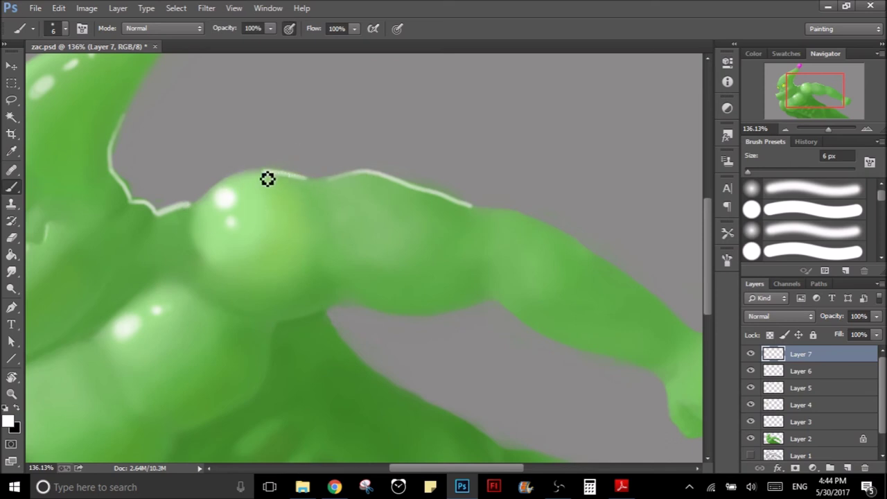
{"action": "key", "text": "ctrl+z"}
{"action": "left_click_drag", "start_coordinate": [313, 185], "coordinate": [230, 174]}
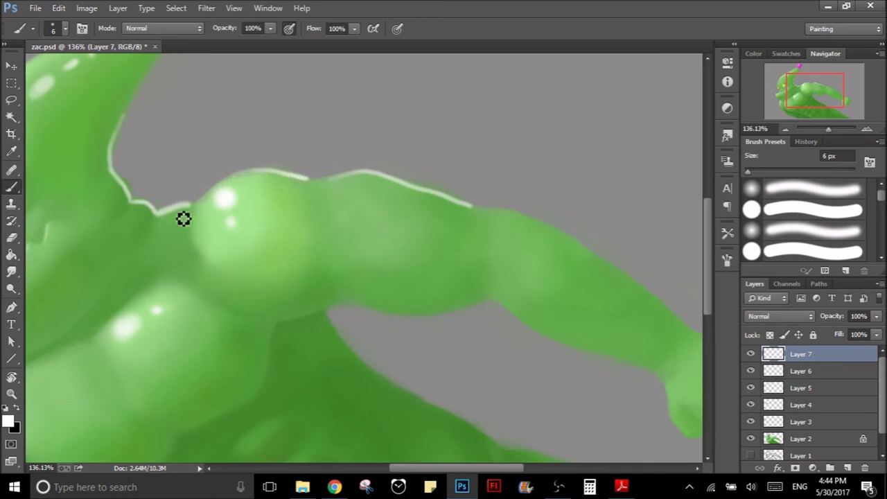
- Bring the forearm into view, try a short highlight on its upper edge, then undo it
{"action": "left_click_drag", "start_coordinate": [336, 242], "coordinate": [184, 224]}
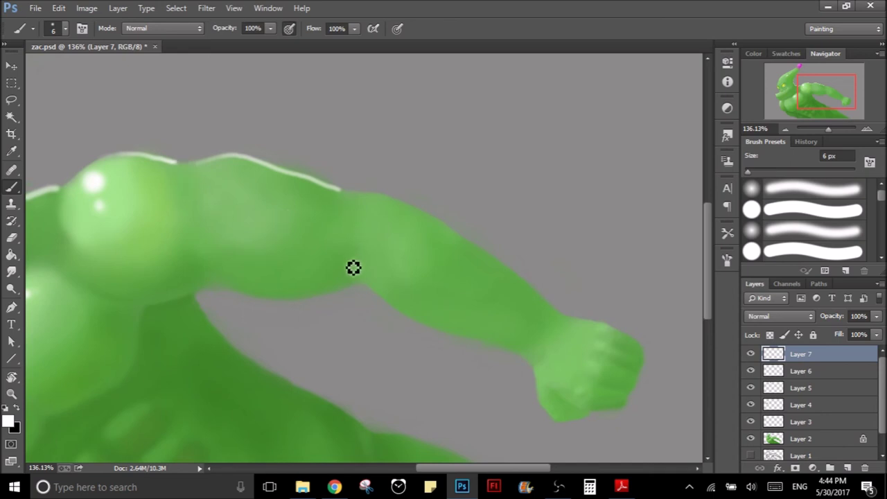
{"action": "left_click_drag", "start_coordinate": [353, 265], "coordinate": [311, 245]}
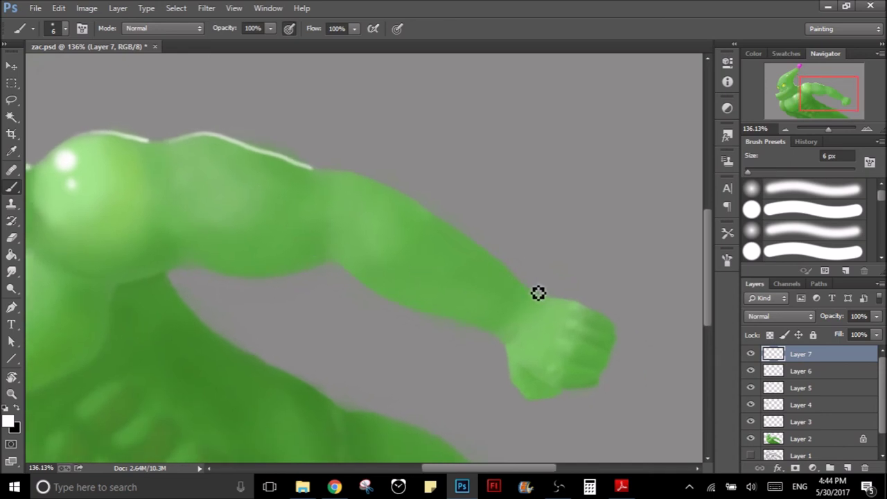
{"action": "left_click_drag", "start_coordinate": [522, 284], "coordinate": [384, 192]}
{"action": "key", "text": "ctrl+z"}
- Zoom out and back in on the shoulder and arm to review the rim light
{"action": "key", "text": "z"}
{"action": "mouse_move", "coordinate": [503, 266]}
{"action": "left_mouse_down"}
{"action": "mouse_move", "coordinate": [396, 289]}
{"action": "mouse_move", "coordinate": [406, 307]}
{"action": "left_mouse_up"}
{"action": "key", "text": "b"}
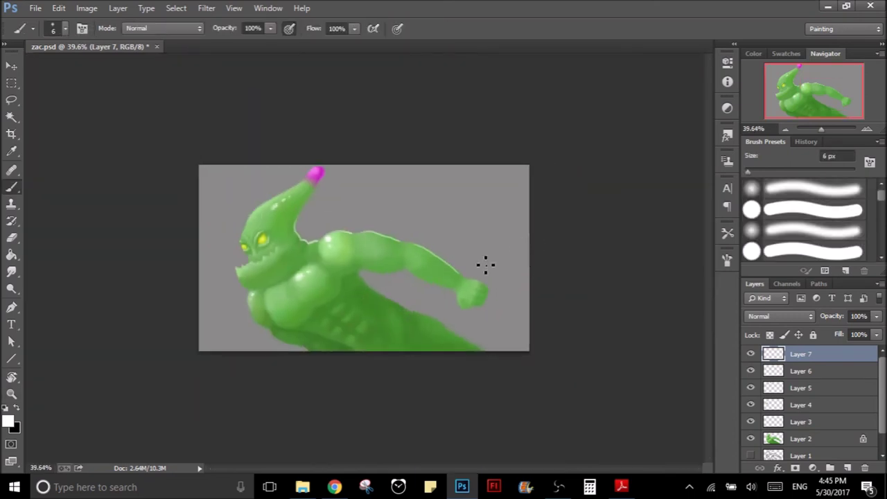
{"action": "key", "text": "z"}
{"action": "left_click_drag", "start_coordinate": [485, 263], "coordinate": [549, 305]}
{"action": "key", "text": "b"}
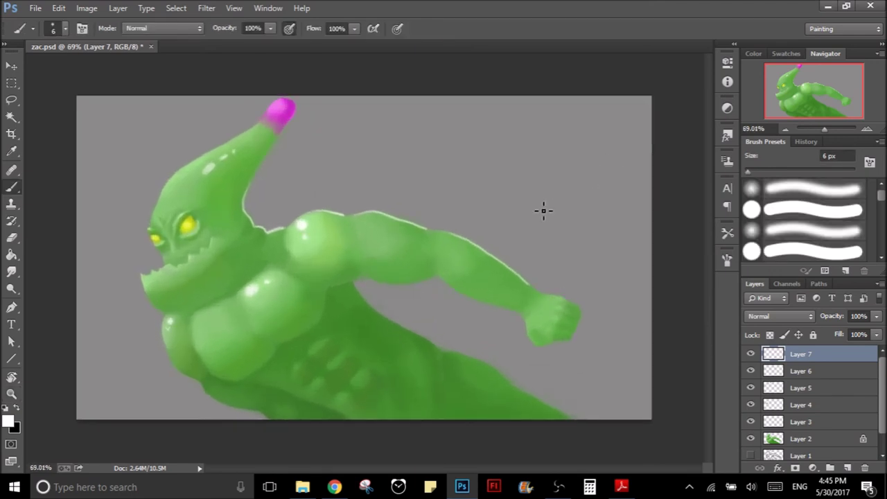
{"action": "key", "text": "z"}
{"action": "left_click_drag", "start_coordinate": [375, 245], "coordinate": [406, 229]}
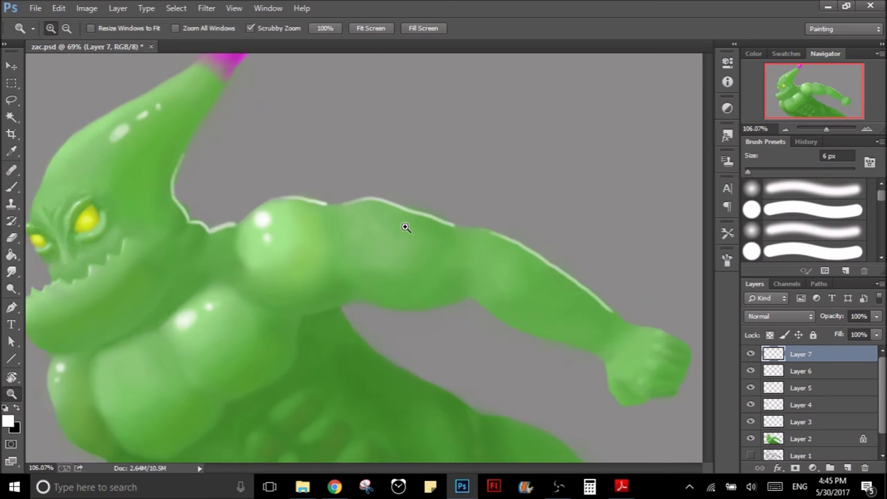
{"action": "key", "text": "b"}
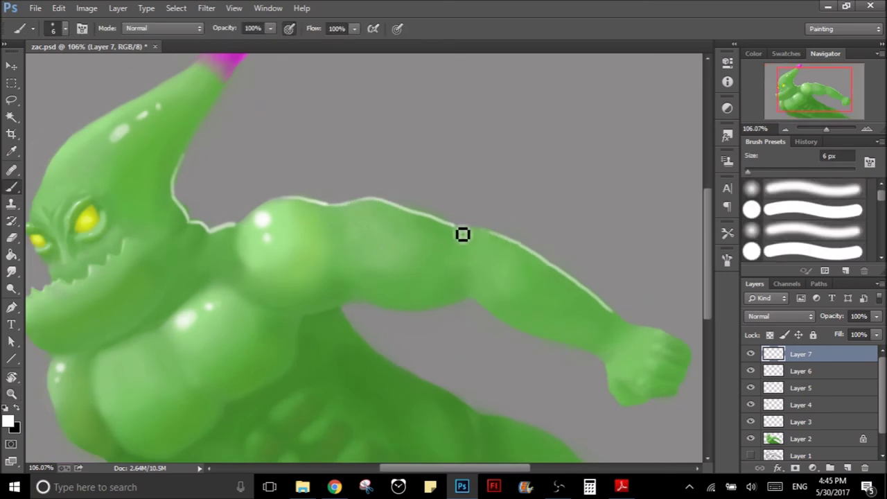
{"action": "scroll", "coordinate": [441, 245], "scroll_direction": "down", "scroll_amount": 3}
{"action": "scroll", "coordinate": [372, 264], "scroll_direction": "right", "scroll_amount": 5}
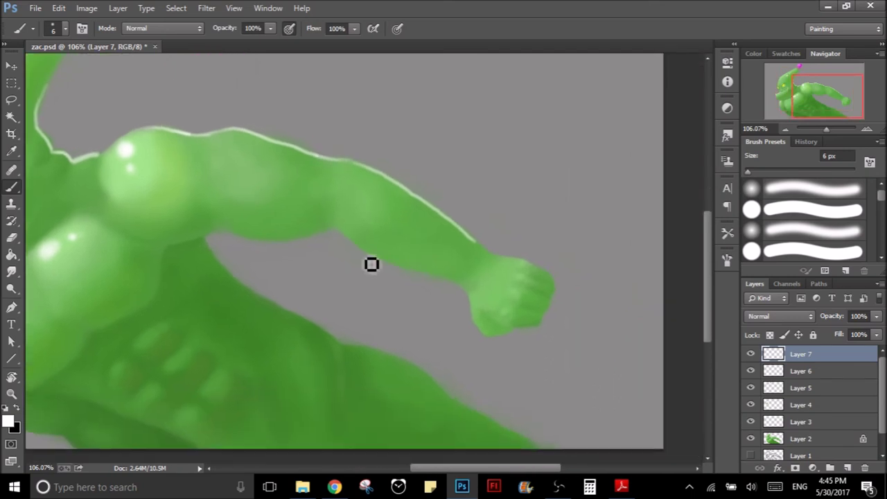
{"action": "scroll", "coordinate": [356, 266], "scroll_direction": "down", "scroll_amount": 5}
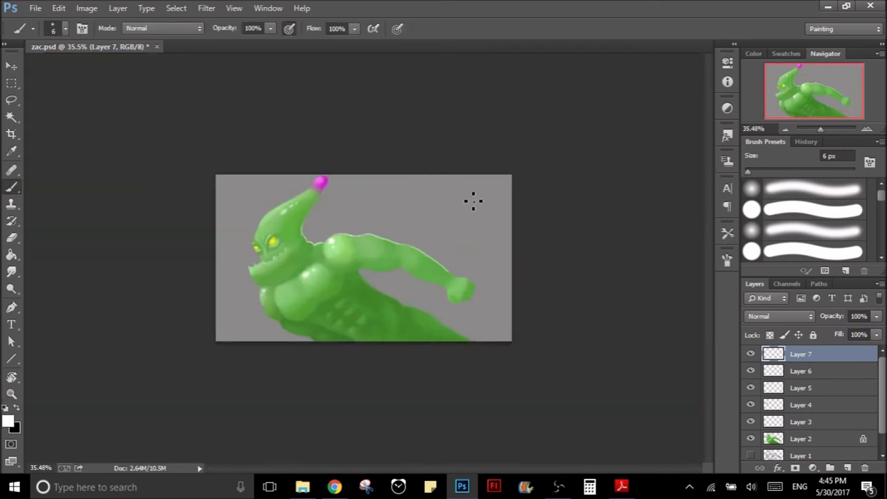
- Zoom to the fist, rotate the canvas, and extend the white forearm rim light to the wrist
{"action": "key", "text": "z"}
{"action": "left_click_drag", "start_coordinate": [559, 268], "coordinate": [546, 270]}
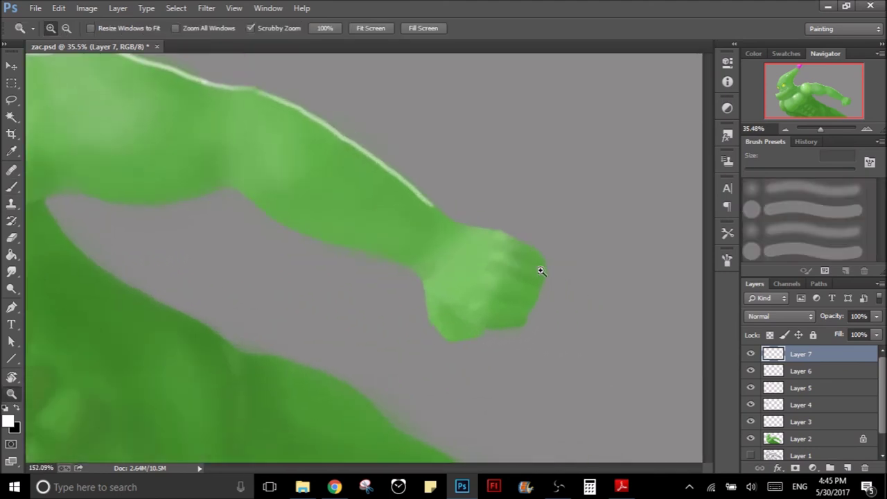
{"action": "key", "text": "r"}
{"action": "left_click_drag", "start_coordinate": [233, 257], "coordinate": [240, 353]}
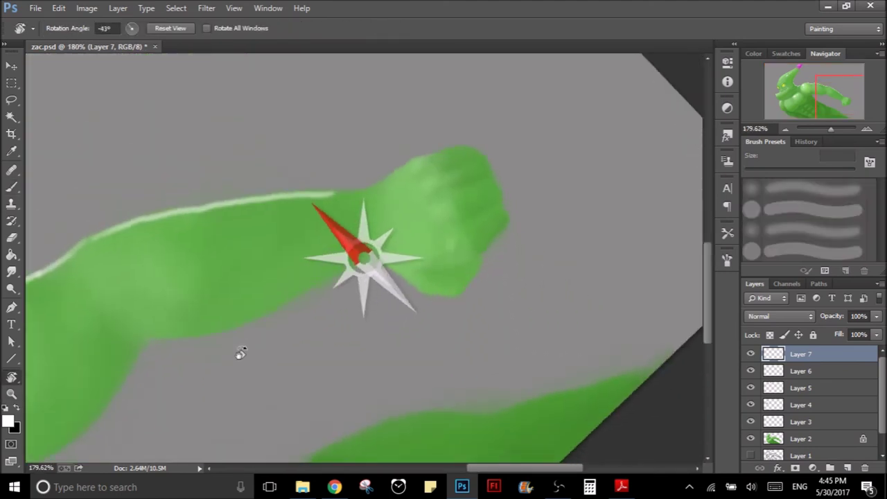
{"action": "key", "text": "b"}
{"action": "left_click_drag", "start_coordinate": [339, 195], "coordinate": [477, 159]}
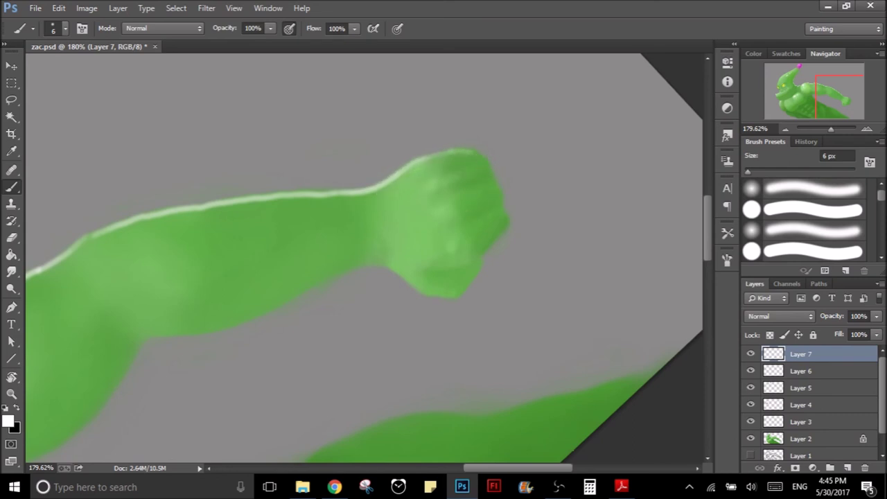
- Rotate the view to the body edge below the arm and paint the rim light along it
{"action": "mouse_move", "coordinate": [448, 169]}
{"action": "left_mouse_down"}
{"action": "mouse_move", "coordinate": [460, 264]}
{"action": "mouse_move", "coordinate": [546, 298]}
{"action": "mouse_move", "coordinate": [283, 253]}
{"action": "mouse_move", "coordinate": [293, 327]}
{"action": "mouse_move", "coordinate": [244, 265]}
{"action": "mouse_move", "coordinate": [220, 259]}
{"action": "mouse_move", "coordinate": [320, 273]}
{"action": "mouse_move", "coordinate": [493, 240]}
{"action": "left_mouse_up"}
{"action": "key", "text": "r"}
{"action": "left_click_drag", "start_coordinate": [504, 272], "coordinate": [438, 242]}
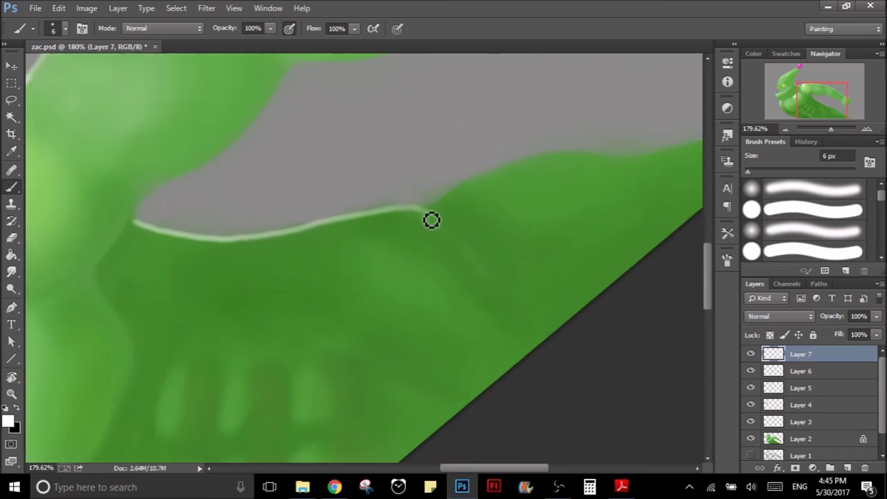
{"action": "mouse_move", "coordinate": [446, 228]}
{"action": "left_mouse_down"}
{"action": "mouse_move", "coordinate": [402, 262]}
{"action": "mouse_move", "coordinate": [517, 208]}
{"action": "mouse_move", "coordinate": [606, 204]}
{"action": "mouse_move", "coordinate": [519, 251]}
{"action": "mouse_move", "coordinate": [501, 252]}
{"action": "mouse_move", "coordinate": [677, 214]}
{"action": "left_mouse_up"}
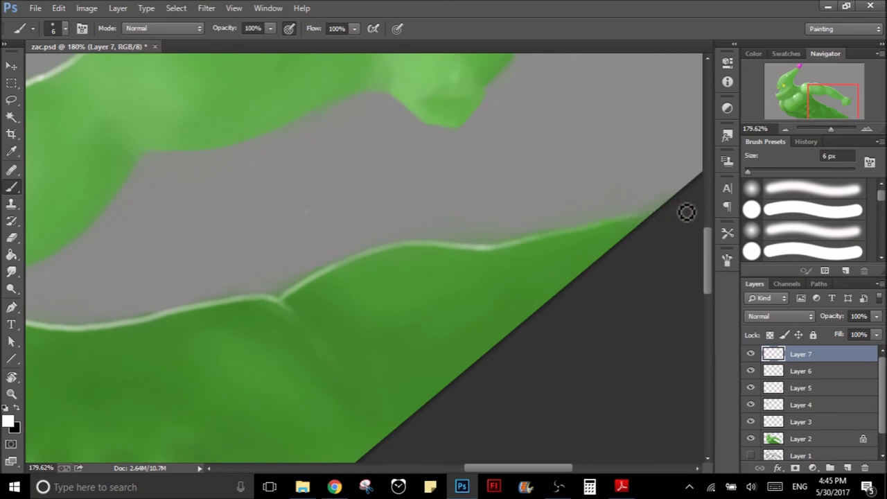
{"action": "key", "text": "r"}
{"action": "mouse_move", "coordinate": [513, 152]}
{"action": "left_mouse_down"}
{"action": "mouse_move", "coordinate": [454, 349]}
{"action": "mouse_move", "coordinate": [457, 321]}
{"action": "left_mouse_up"}
{"action": "key", "text": "b"}
{"action": "left_click_drag", "start_coordinate": [298, 205], "coordinate": [272, 253]}
{"action": "key", "text": "ctrl+z"}
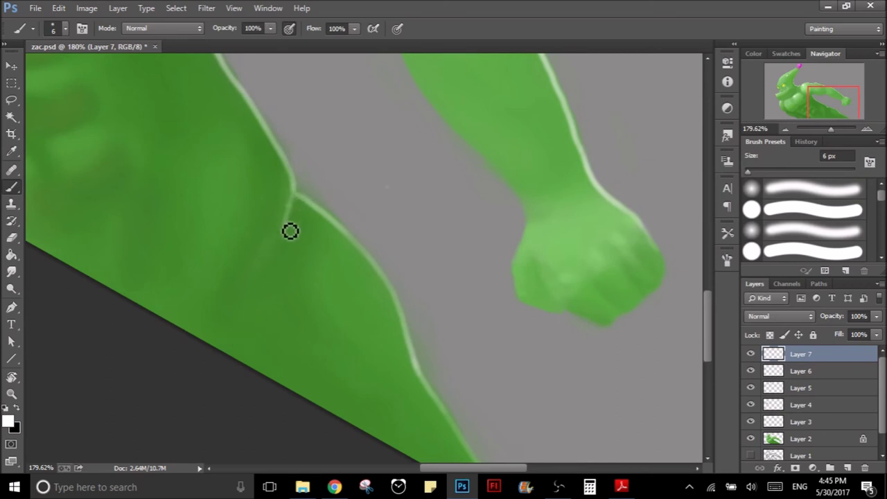
- Straighten the canvas rotation back to 0° and zoom out to review the whole painting
{"action": "left_click_drag", "start_coordinate": [323, 218], "coordinate": [308, 185]}
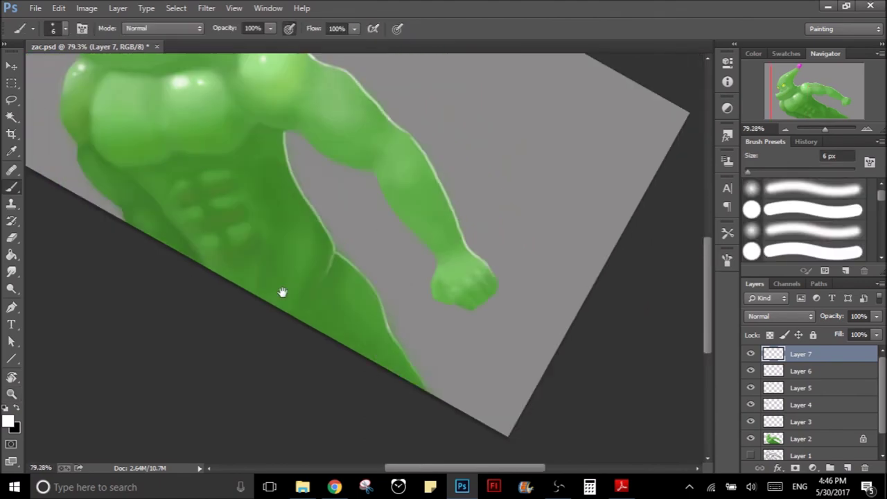
{"action": "key", "text": "r"}
{"action": "left_click_drag", "start_coordinate": [188, 271], "coordinate": [232, 59]}
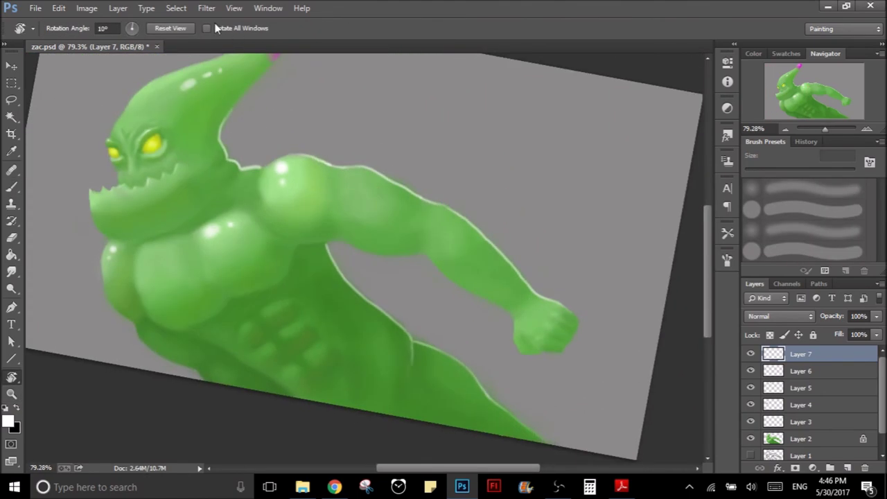
{"action": "left_click", "coordinate": [171, 27]}
{"action": "key", "text": "b"}
{"action": "left_click_drag", "start_coordinate": [511, 182], "coordinate": [437, 182]}
{"action": "key", "text": "b"}
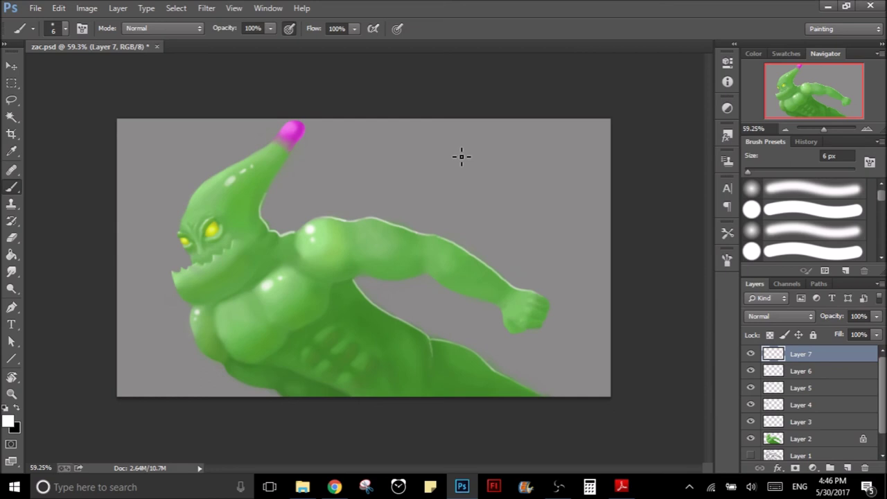
{"action": "key", "text": "ctrl+space"}
- Zoom in on the back edge, sample the body green and shift it yellower as paint colour
{"action": "left_click_drag", "start_coordinate": [416, 252], "coordinate": [428, 293]}
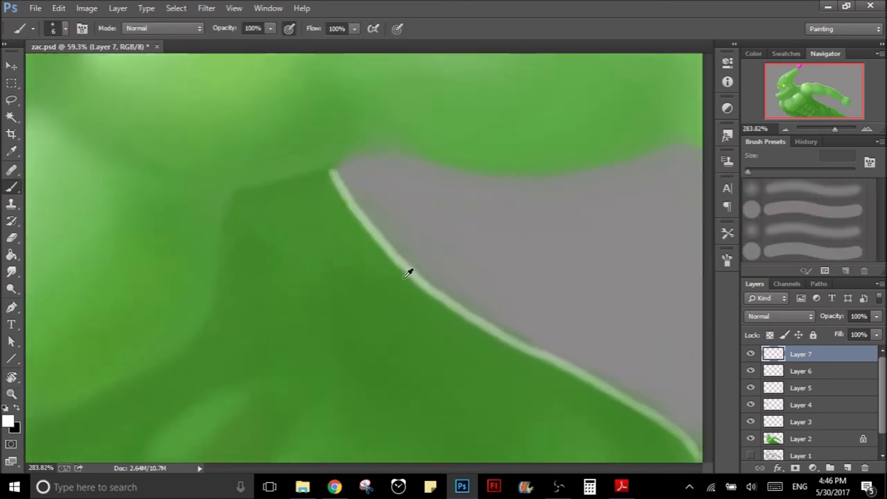
{"action": "left_click", "coordinate": [408, 273], "text": "alt"}
{"action": "left_click", "coordinate": [9, 421]}
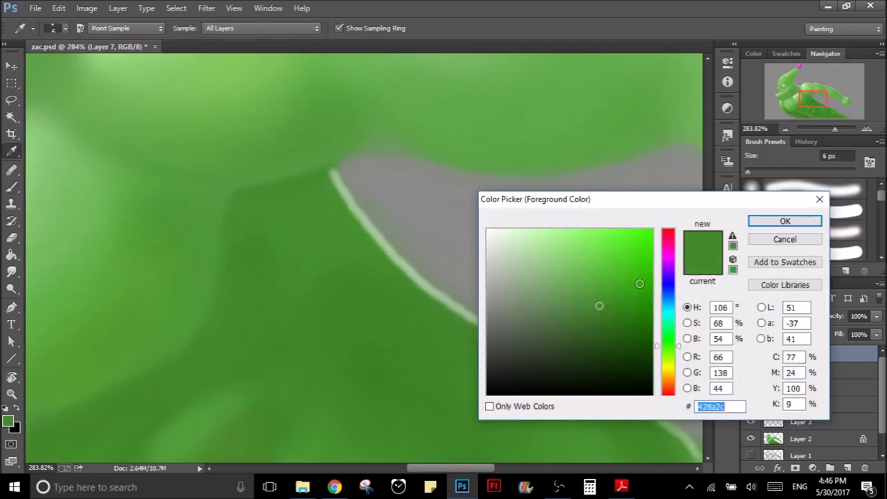
{"action": "left_click_drag", "start_coordinate": [669, 346], "coordinate": [669, 354]}
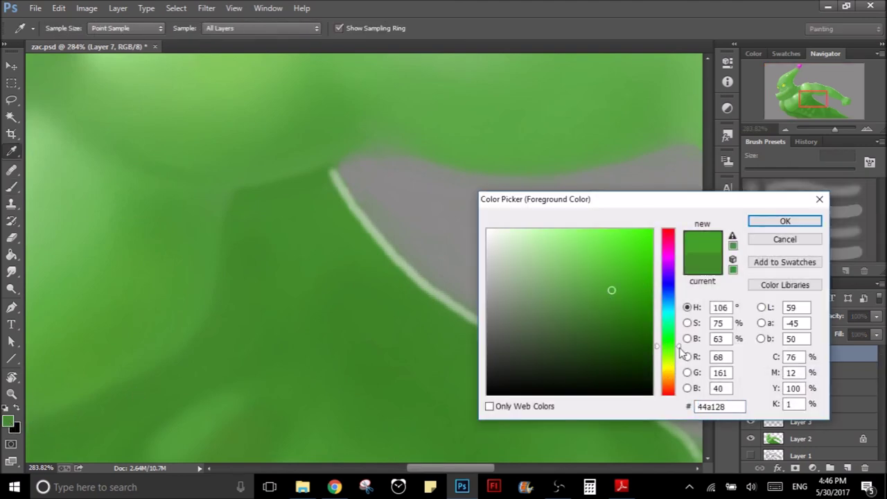
{"action": "left_click", "coordinate": [783, 222]}
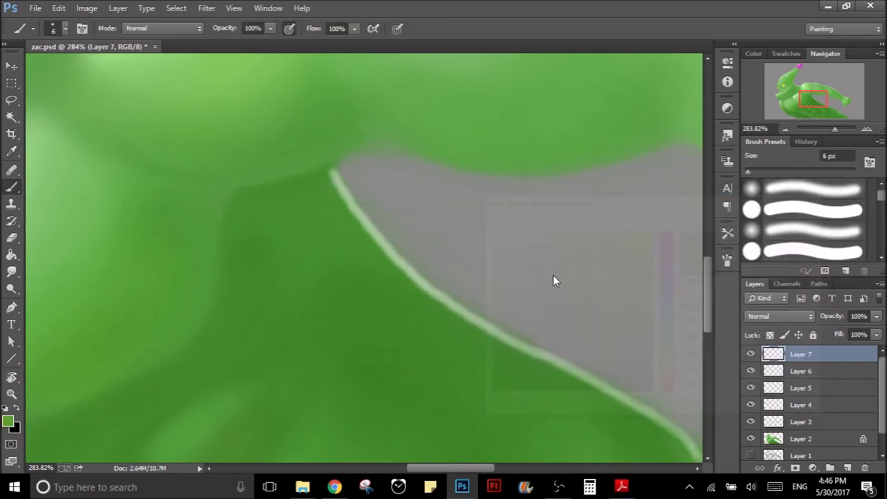
- Rotate the view and blend the yellow-green into and just below the rim line
{"action": "key", "text": "r"}
{"action": "mouse_move", "coordinate": [412, 242]}
{"action": "left_mouse_down"}
{"action": "mouse_move", "coordinate": [384, 346]}
{"action": "mouse_move", "coordinate": [244, 248]}
{"action": "mouse_move", "coordinate": [315, 175]}
{"action": "mouse_move", "coordinate": [308, 180]}
{"action": "left_mouse_up"}
{"action": "key", "text": "b"}
{"action": "key", "text": "bracketright"}
{"action": "key", "text": "bracketright"}
{"action": "key", "text": "bracketright"}
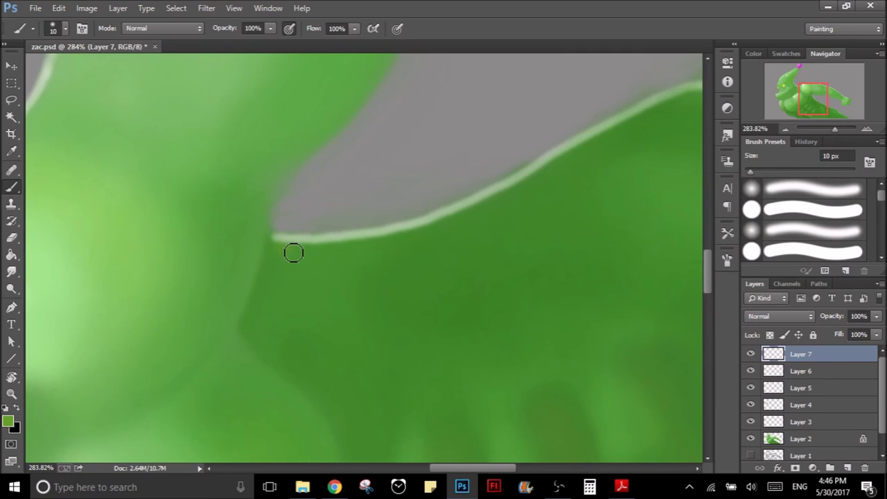
{"action": "scroll", "coordinate": [317, 252], "scroll_direction": "down", "scroll_amount": 3}
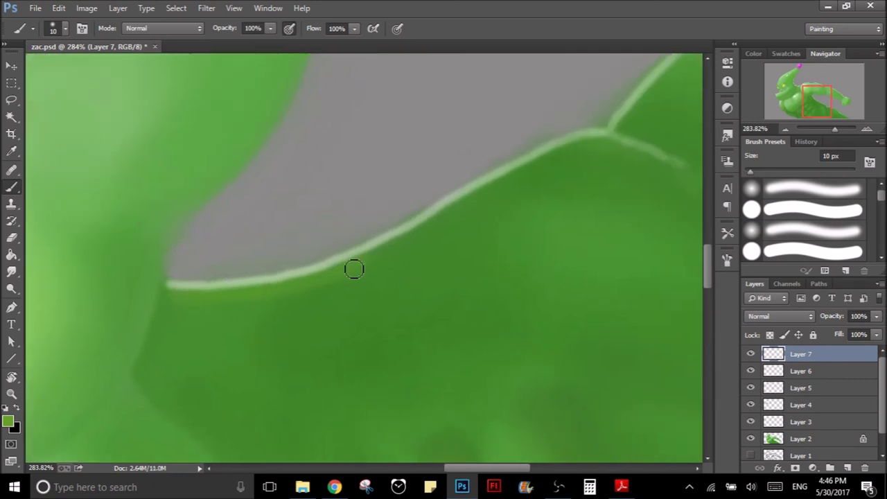
{"action": "left_click_drag", "start_coordinate": [353, 269], "coordinate": [416, 239]}
{"action": "key", "text": "bracketright"}
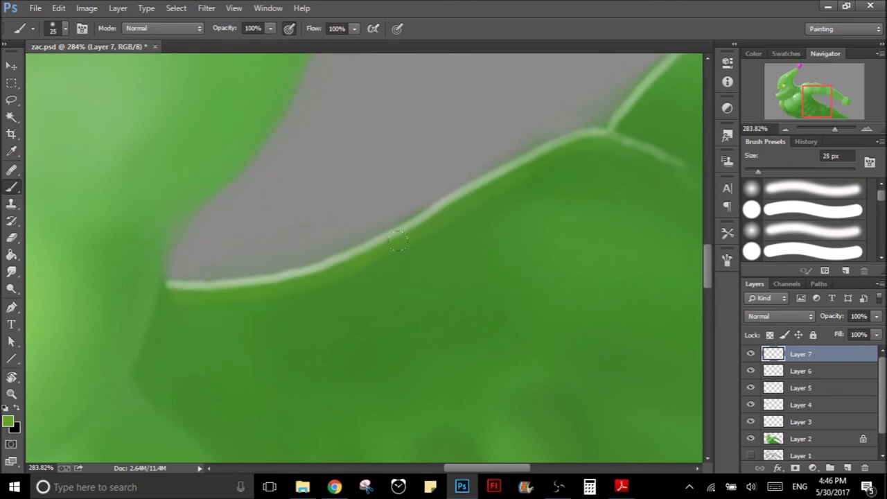
{"action": "left_click_drag", "start_coordinate": [387, 250], "coordinate": [247, 291]}
- Re-tilt the view along the next stretch of edge and shrink the brush to 10 px
{"action": "key", "text": "r"}
{"action": "left_click_drag", "start_coordinate": [511, 192], "coordinate": [357, 177]}
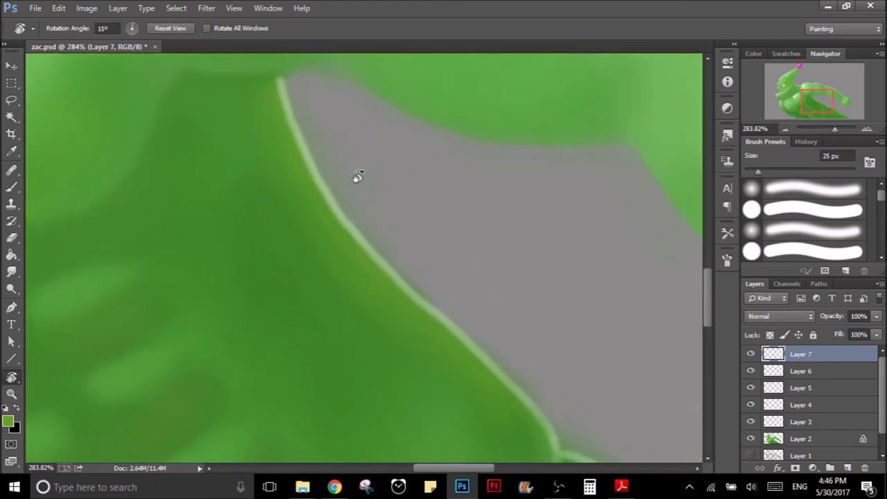
{"action": "key", "text": "b"}
{"action": "left_click_drag", "start_coordinate": [530, 242], "coordinate": [471, 271]}
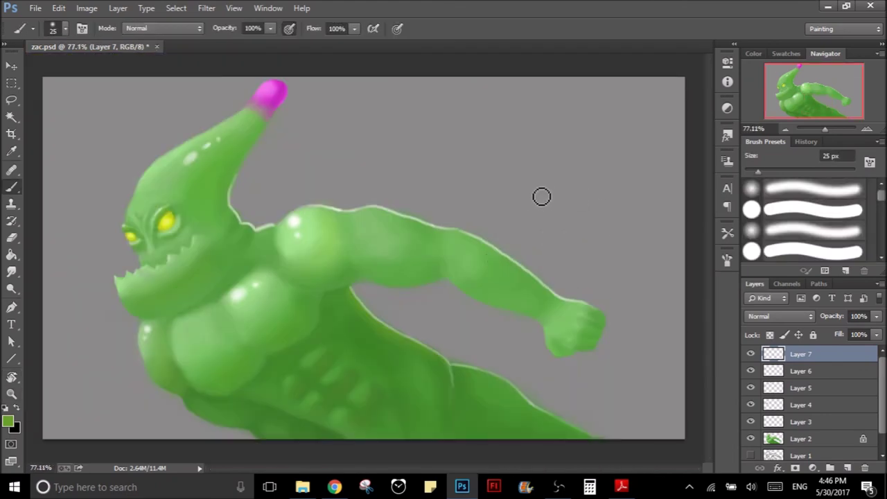
{"action": "key", "text": "r"}
{"action": "left_click_drag", "start_coordinate": [534, 375], "coordinate": [600, 357]}
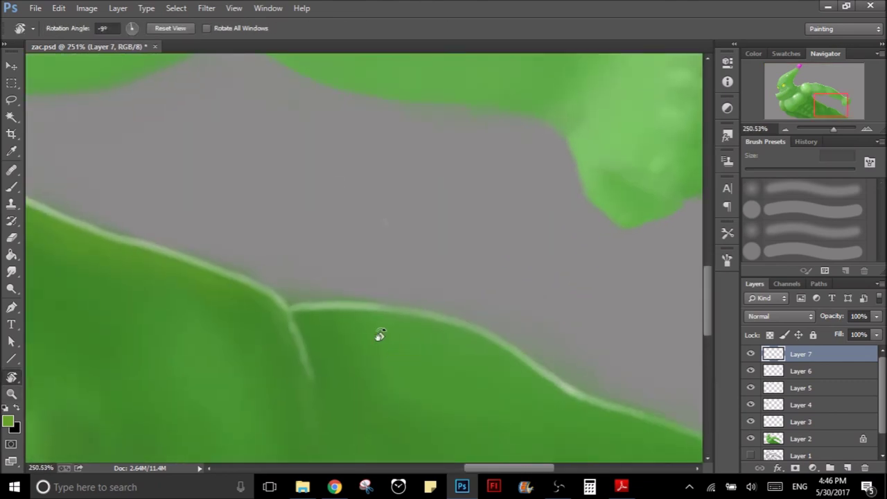
{"action": "key", "text": "b"}
{"action": "key", "text": "bracketleft"}
{"action": "key", "text": "bracketleft"}
{"action": "key", "text": "bracketleft"}
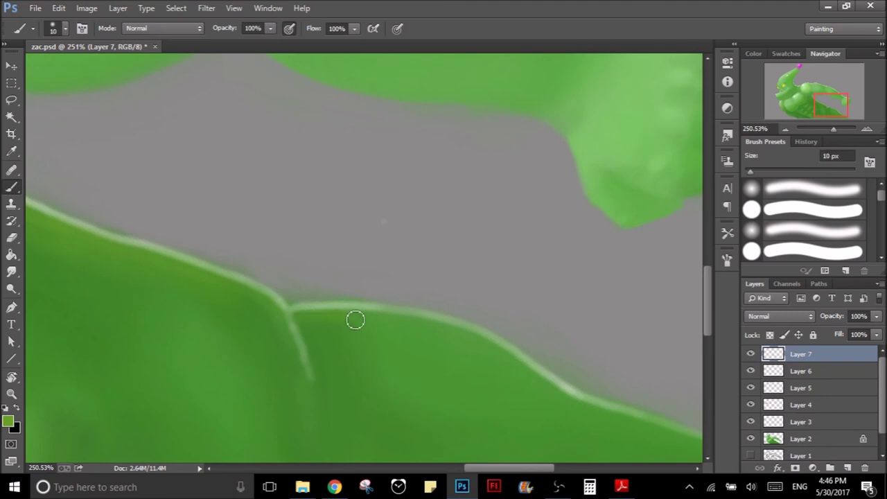
{"action": "key", "text": "r"}
{"action": "mouse_move", "coordinate": [325, 285]}
{"action": "left_mouse_down"}
{"action": "mouse_move", "coordinate": [366, 277]}
{"action": "mouse_move", "coordinate": [365, 328]}
{"action": "mouse_move", "coordinate": [477, 229]}
{"action": "mouse_move", "coordinate": [519, 238]}
{"action": "mouse_move", "coordinate": [404, 299]}
{"action": "mouse_move", "coordinate": [630, 242]}
{"action": "mouse_move", "coordinate": [623, 245]}
{"action": "left_mouse_up"}
{"action": "key", "text": "r"}
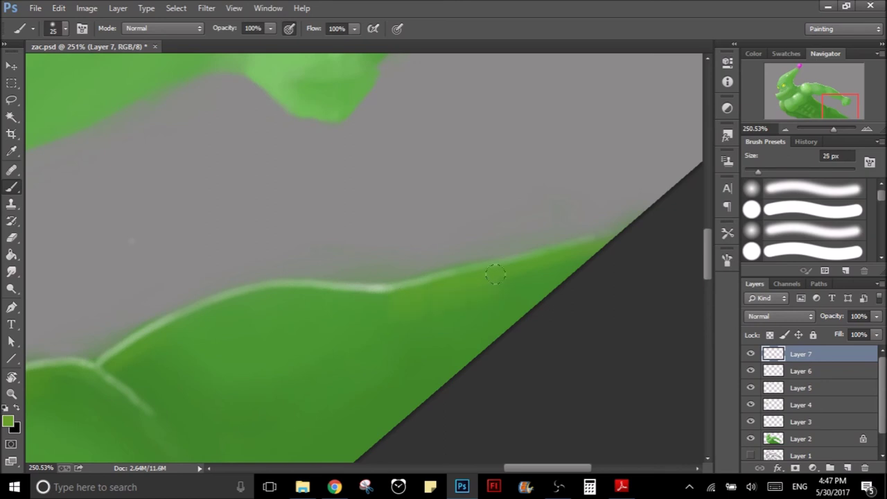
{"action": "key", "text": "alt"}
- Sample the edge green and pick a brighter yellow-green #4d9837, with a 15 px brush
{"action": "left_click", "coordinate": [242, 308], "text": "alt"}
{"action": "left_click", "coordinate": [10, 422]}
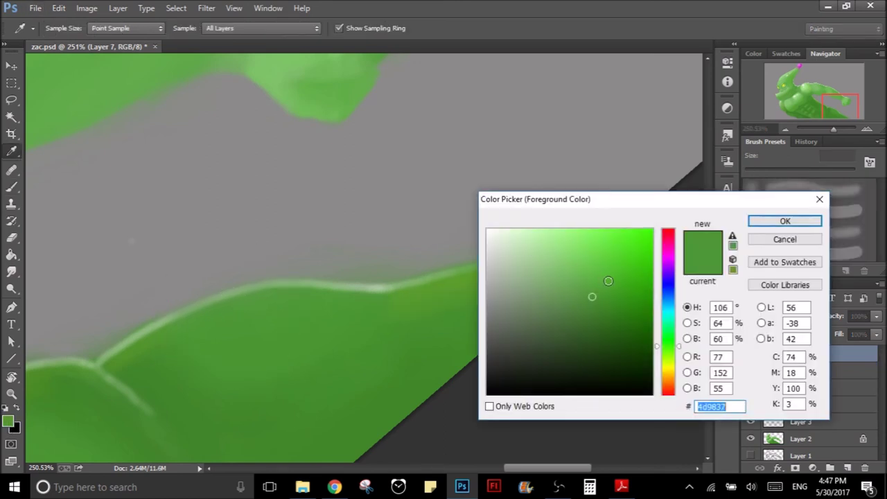
{"action": "left_click", "coordinate": [605, 285]}
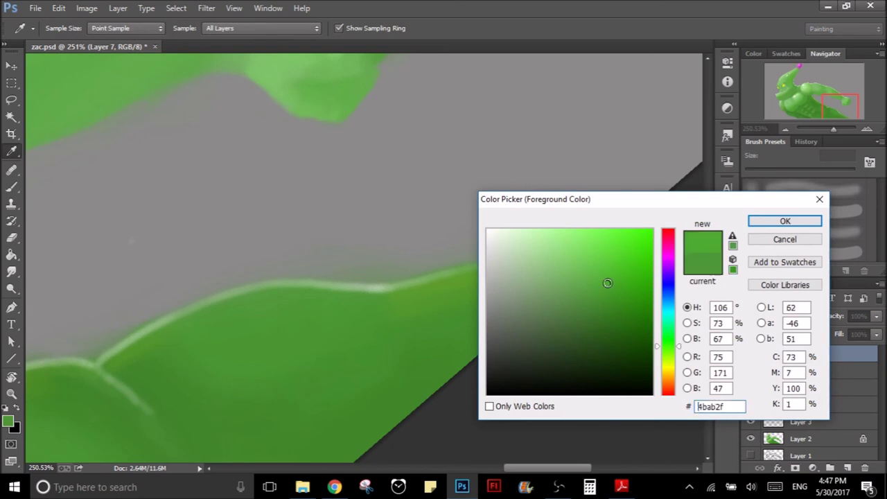
{"action": "left_click", "coordinate": [678, 357]}
{"action": "left_click", "coordinate": [784, 221]}
{"action": "key", "text": "bracketleft"}
{"action": "key", "text": "bracketleft"}
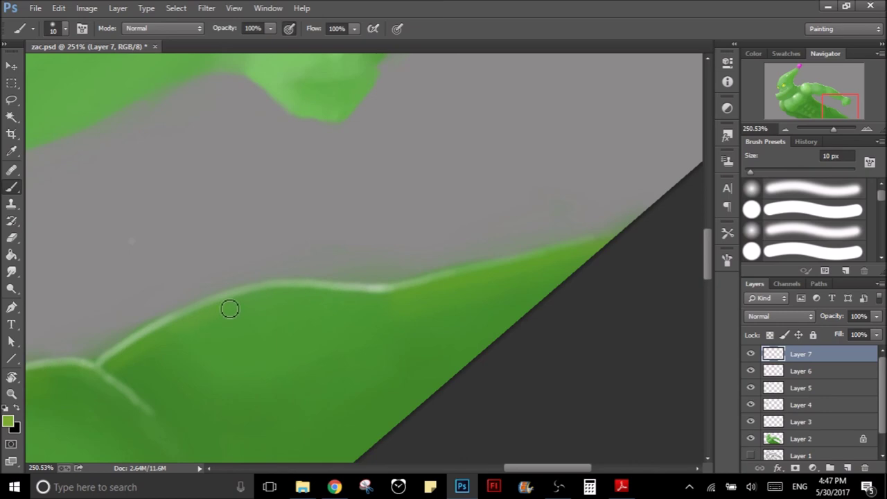
{"action": "key", "text": "bracketright"}
{"action": "key", "text": "bracketright"}
{"action": "key", "text": "bracketright"}
- Level the view, zoom out to the whole creature, and save zac.psd
{"action": "key", "text": "r"}
{"action": "left_click_drag", "start_coordinate": [363, 233], "coordinate": [453, 295]}
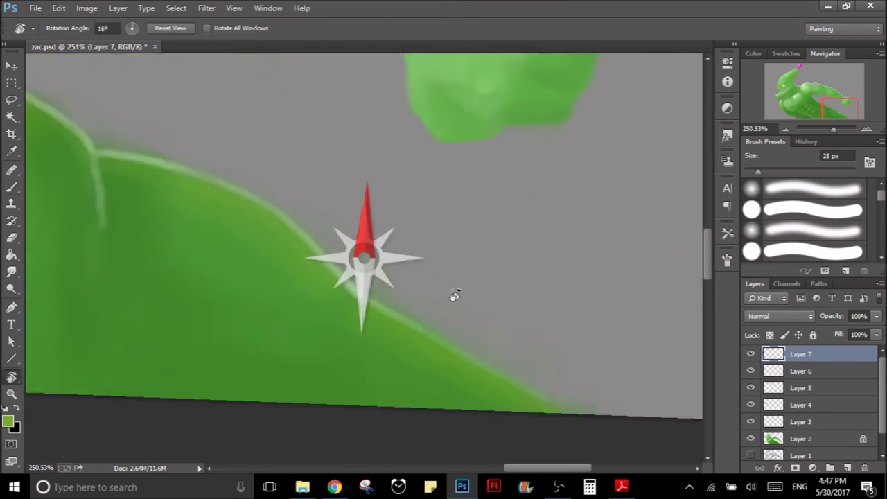
{"action": "left_click", "coordinate": [182, 33]}
{"action": "key", "text": "z"}
{"action": "left_click_drag", "start_coordinate": [429, 191], "coordinate": [345, 219]}
{"action": "key", "text": "b"}
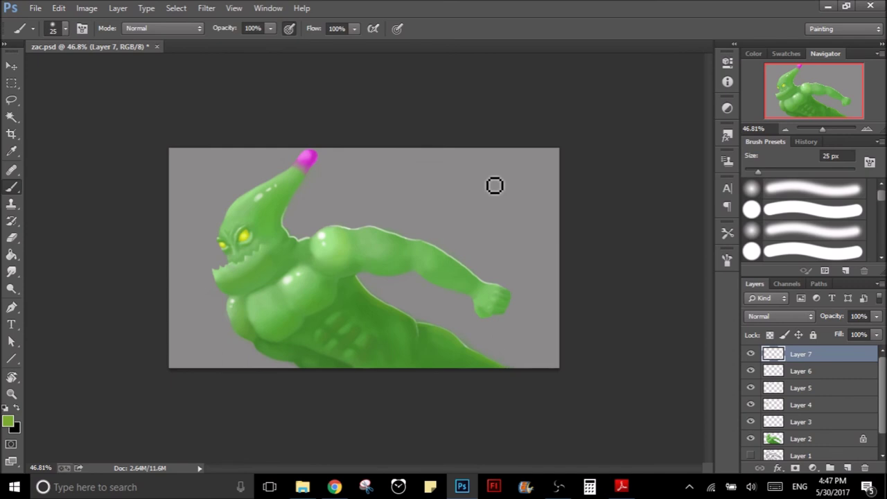
{"action": "key", "text": "ctrl+s"}
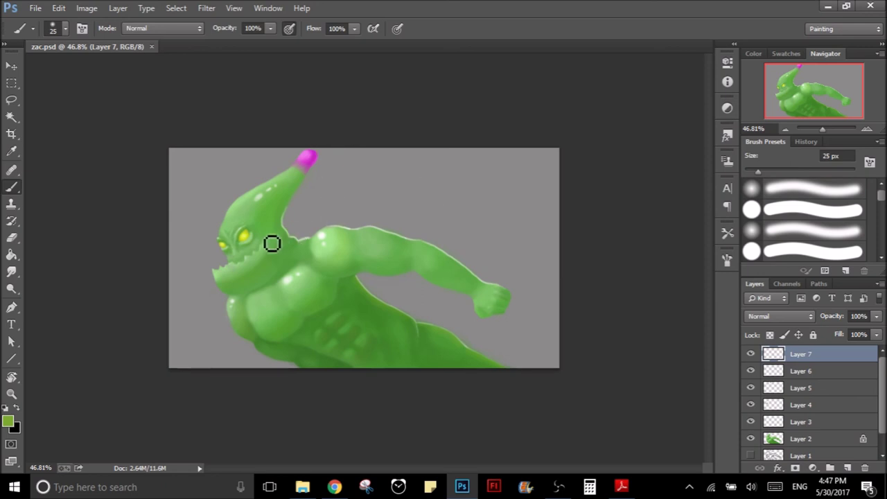
{"action": "key", "text": "z"}
{"action": "left_click_drag", "start_coordinate": [296, 239], "coordinate": [377, 223]}
- Sample the neck-notch green, shift it to yellow-green and set a 10 px brush
{"action": "key", "text": "b"}
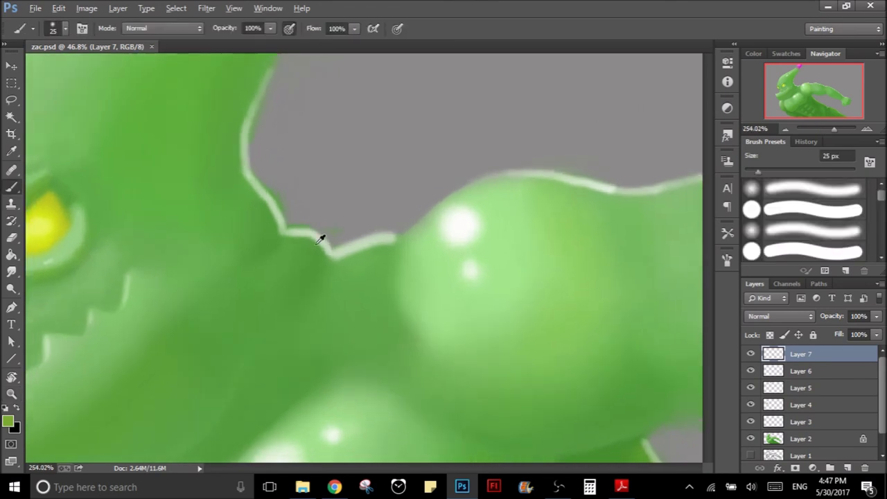
{"action": "left_click", "coordinate": [321, 239], "text": "alt"}
{"action": "left_click", "coordinate": [10, 422]}
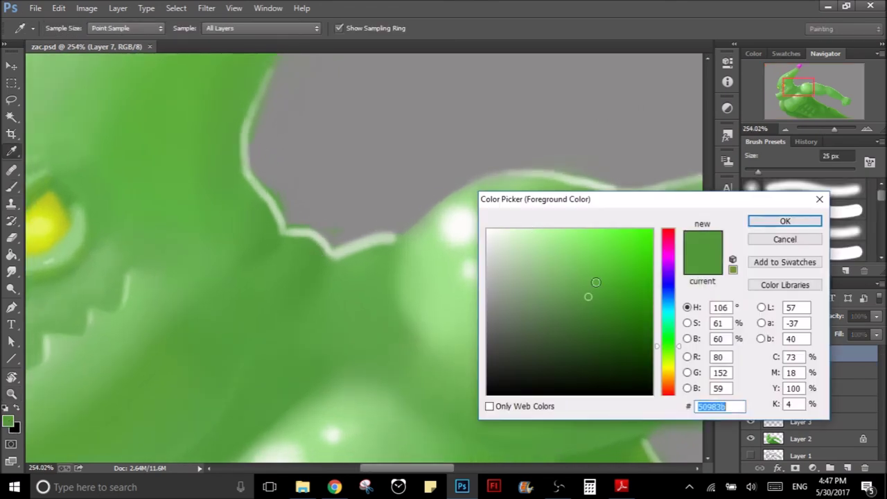
{"action": "left_click_drag", "start_coordinate": [679, 346], "coordinate": [678, 358]}
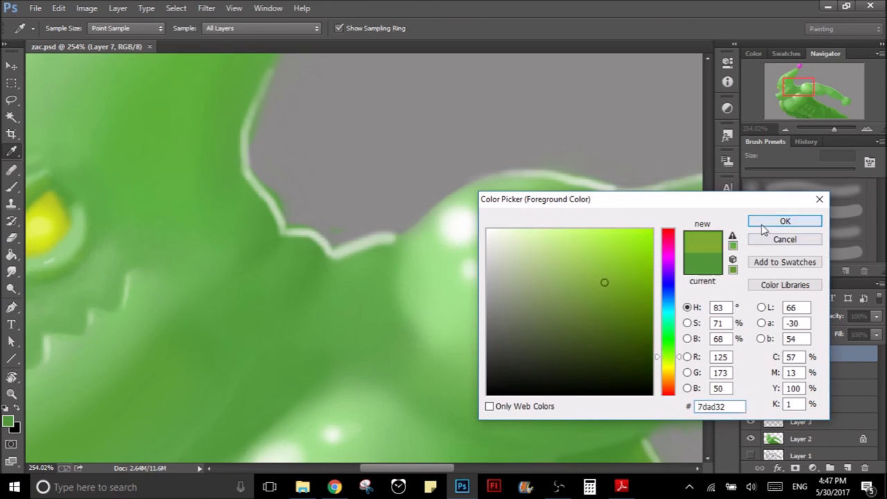
{"action": "left_click", "coordinate": [784, 221]}
{"action": "key", "text": "bracketleft"}
{"action": "key", "text": "bracketleft"}
{"action": "key", "text": "bracketleft"}
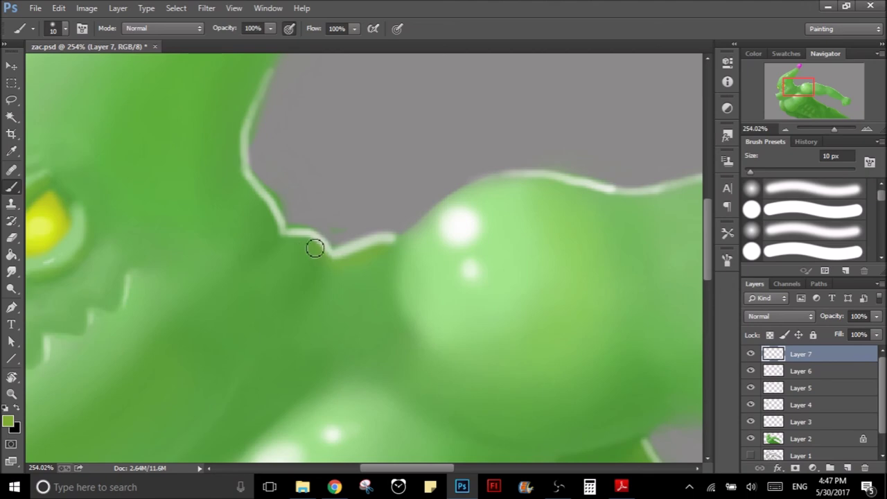
- Paint along the neck, shoulder and upper-arm outlines with brushes between 8 and 20 px
{"action": "left_click_drag", "start_coordinate": [270, 226], "coordinate": [302, 292]}
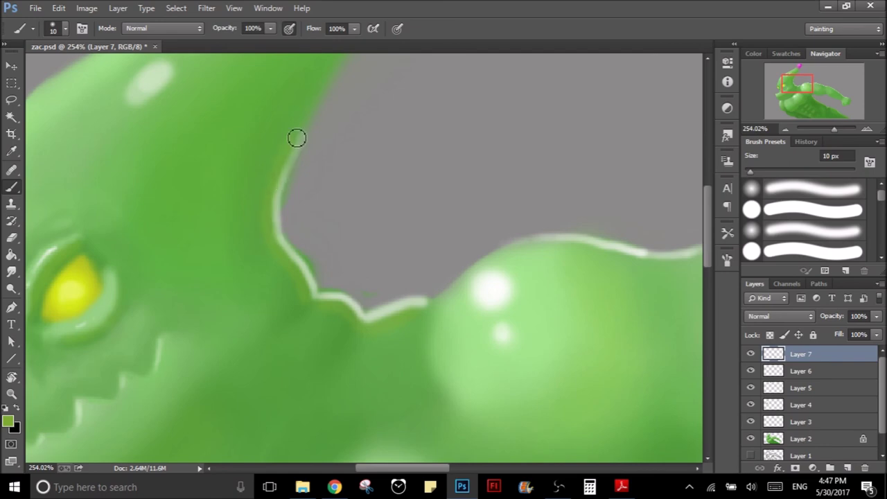
{"action": "key", "text": "bracketright"}
{"action": "left_click_drag", "start_coordinate": [380, 284], "coordinate": [168, 253]}
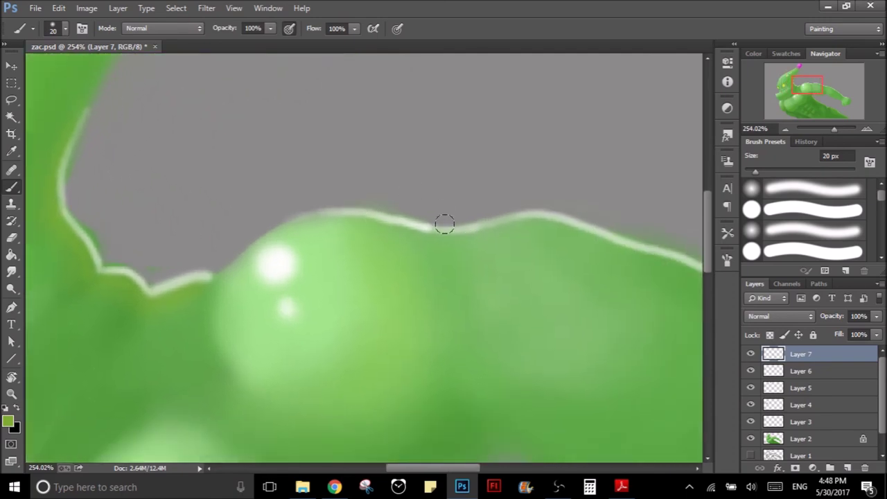
{"action": "key", "text": "bracketleft"}
{"action": "key", "text": "bracketleft"}
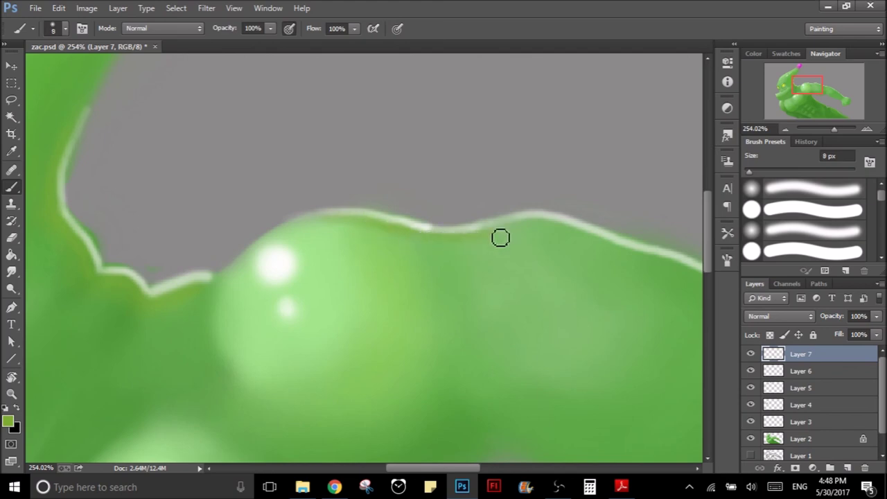
{"action": "left_click_drag", "start_coordinate": [424, 263], "coordinate": [201, 200]}
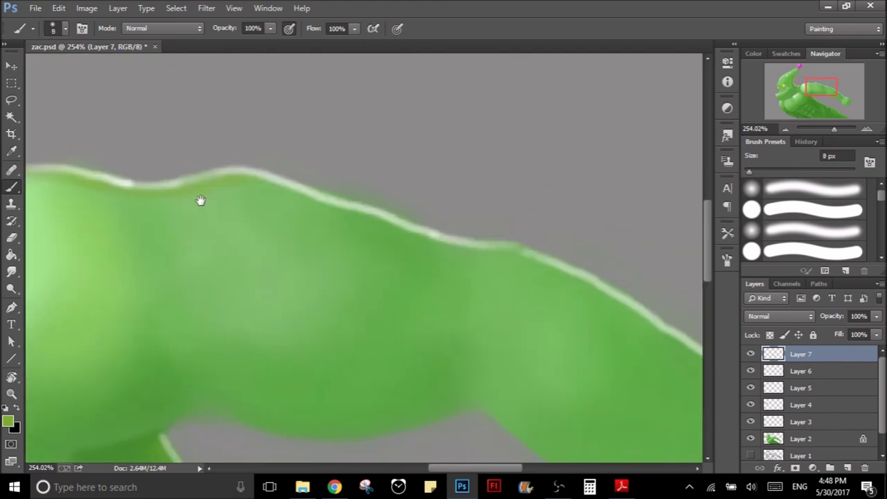
{"action": "left_click_drag", "start_coordinate": [125, 230], "coordinate": [212, 262]}
{"action": "key", "text": "bracketleft"}
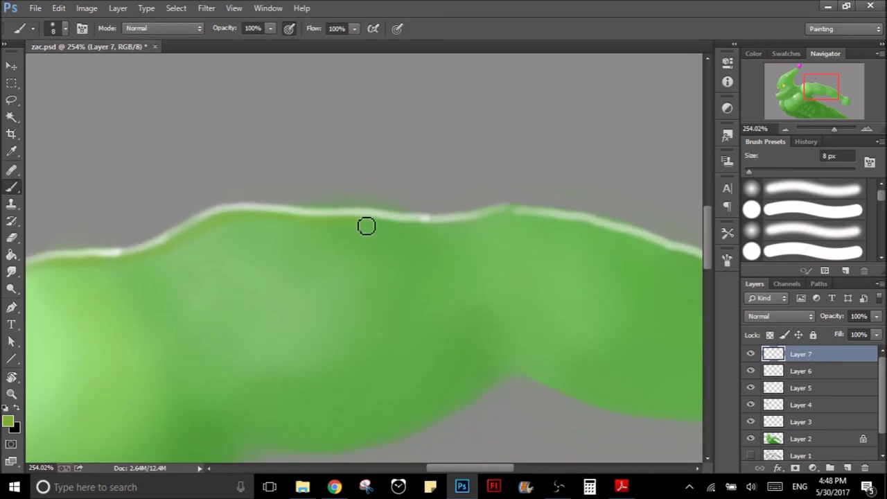
{"action": "left_click_drag", "start_coordinate": [604, 242], "coordinate": [293, 224]}
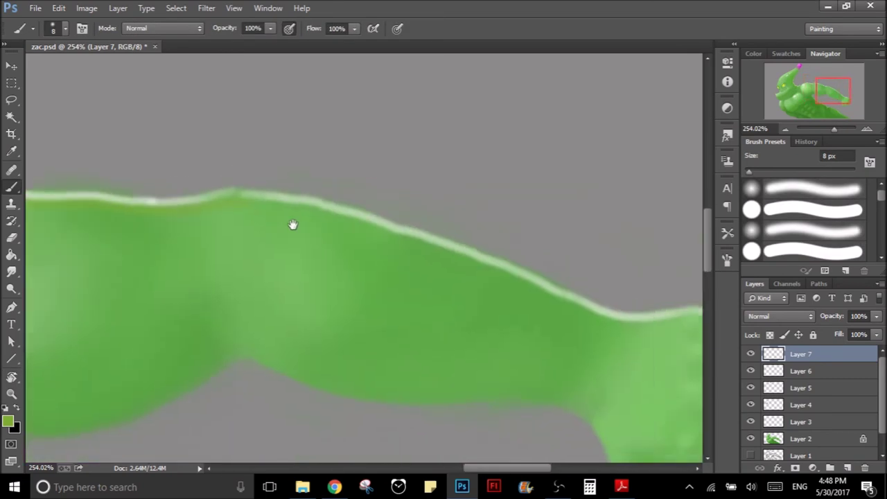
- Paint the white rim along the arm's top edge across the wrist toward the fist
{"action": "key", "text": "r"}
{"action": "mouse_move", "coordinate": [143, 249]}
{"action": "left_mouse_down"}
{"action": "mouse_move", "coordinate": [297, 257]}
{"action": "mouse_move", "coordinate": [245, 289]}
{"action": "mouse_move", "coordinate": [101, 253]}
{"action": "left_mouse_up"}
{"action": "key", "text": "b"}
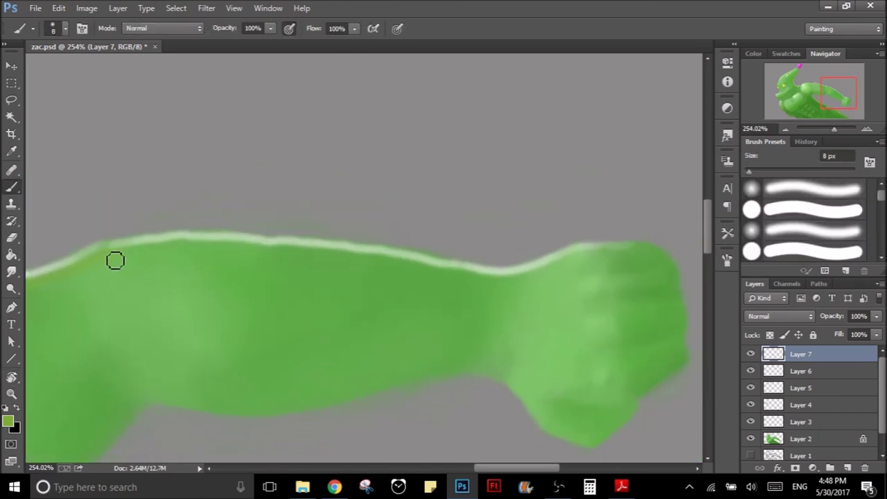
{"action": "mouse_move", "coordinate": [161, 253]}
{"action": "left_mouse_down"}
{"action": "mouse_move", "coordinate": [350, 254]}
{"action": "mouse_move", "coordinate": [340, 259]}
{"action": "mouse_move", "coordinate": [450, 277]}
{"action": "mouse_move", "coordinate": [540, 277]}
{"action": "left_mouse_up"}
{"action": "mouse_move", "coordinate": [478, 283]}
{"action": "left_mouse_down"}
{"action": "mouse_move", "coordinate": [539, 280]}
{"action": "mouse_move", "coordinate": [633, 252]}
{"action": "left_mouse_up"}
{"action": "key", "text": "bracketright"}
{"action": "key", "text": "bracketright"}
{"action": "key", "text": "bracketright"}
{"action": "key", "text": "bracketright"}
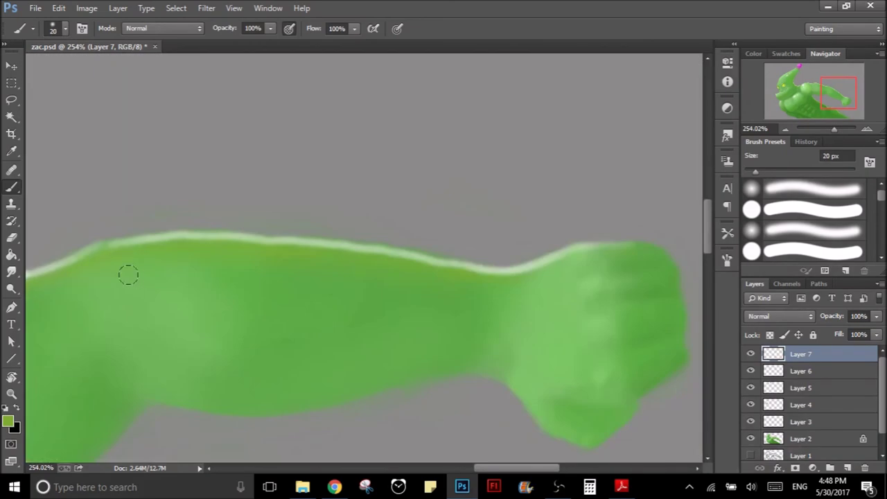
- Soften the arm's white rim with green using a 15 px brush, then zoom out to check
{"action": "left_click_drag", "start_coordinate": [128, 276], "coordinate": [415, 202]}
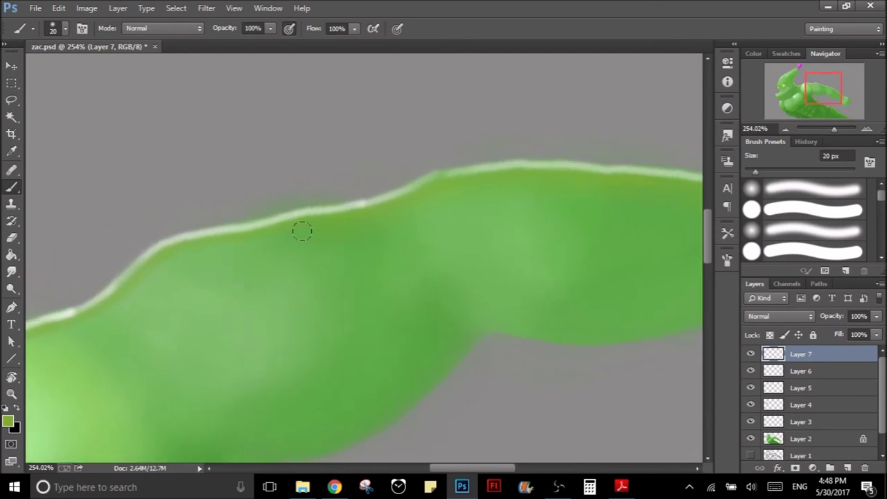
{"action": "left_click_drag", "start_coordinate": [362, 234], "coordinate": [515, 272]}
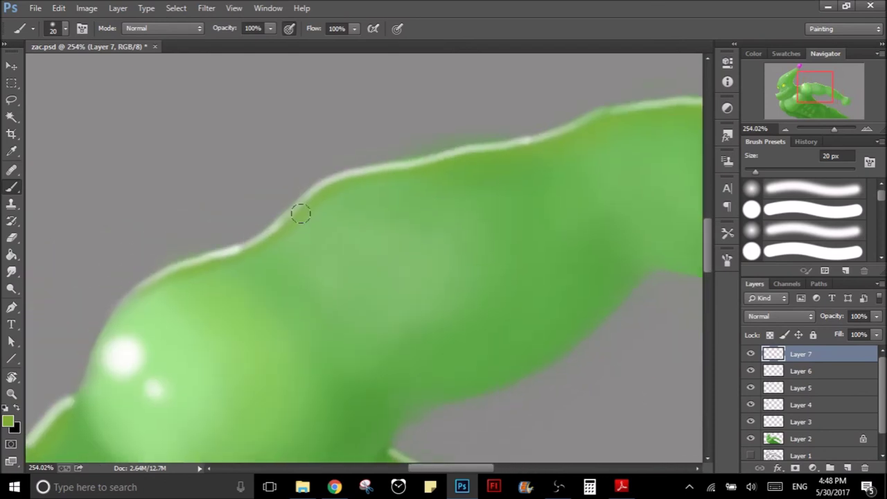
{"action": "left_click_drag", "start_coordinate": [249, 258], "coordinate": [140, 297]}
{"action": "key", "text": "r"}
{"action": "left_click_drag", "start_coordinate": [374, 155], "coordinate": [418, 221]}
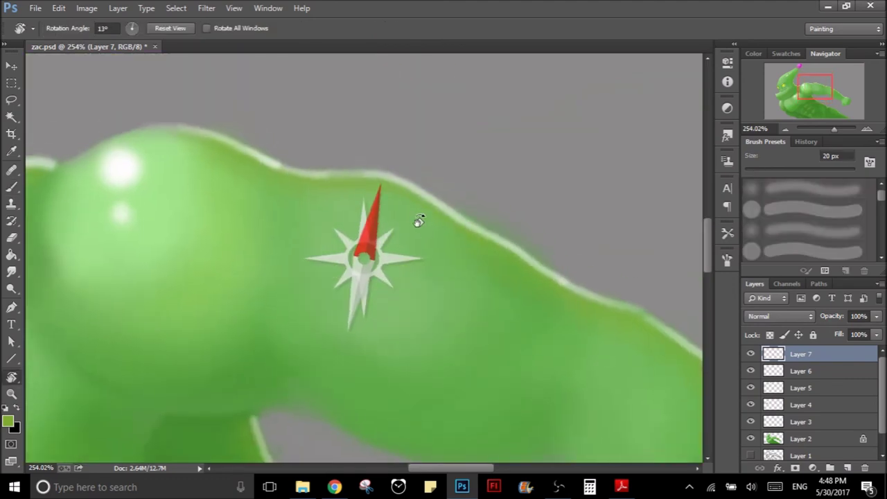
{"action": "key", "text": "z"}
{"action": "mouse_move", "coordinate": [451, 155]}
{"action": "left_mouse_down"}
{"action": "mouse_move", "coordinate": [395, 183]}
{"action": "mouse_move", "coordinate": [312, 41]}
{"action": "left_mouse_up"}
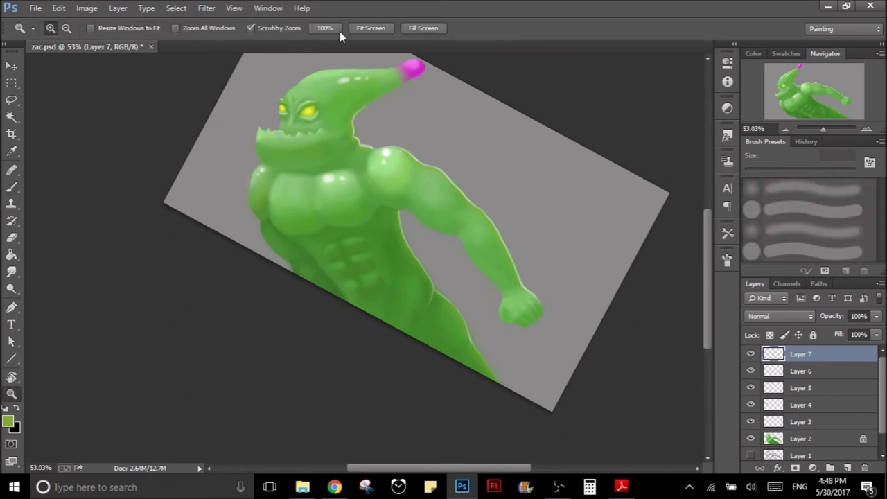
- Place a test 'RAR' text near the head and discard it
{"action": "key", "text": "b"}
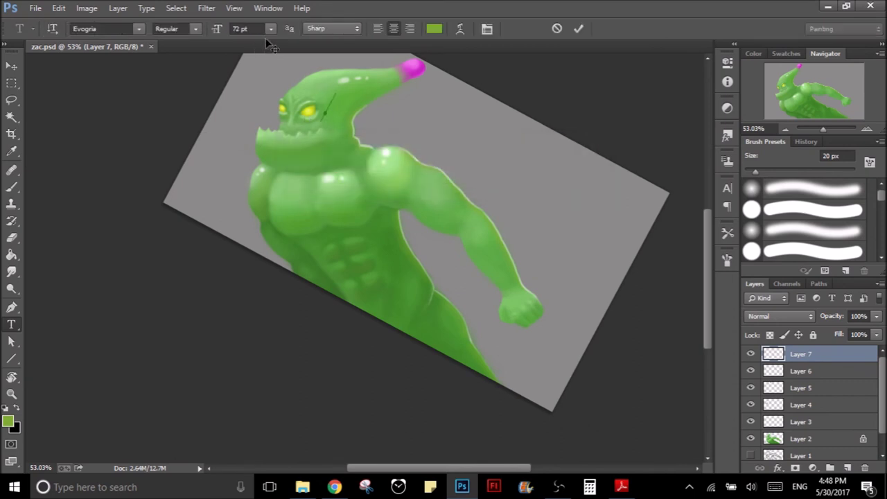
{"action": "left_click", "coordinate": [323, 104]}
{"action": "left_click", "coordinate": [830, 361]}
{"action": "type", "text": "rrr"}
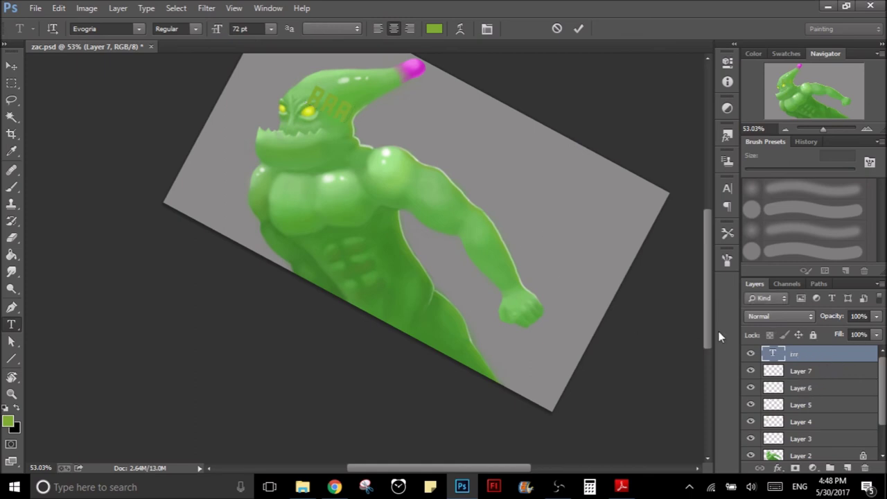
{"action": "key", "text": "Escape"}
- Reset the canvas rotation to level and return to the Brush tool
{"action": "key", "text": "b"}
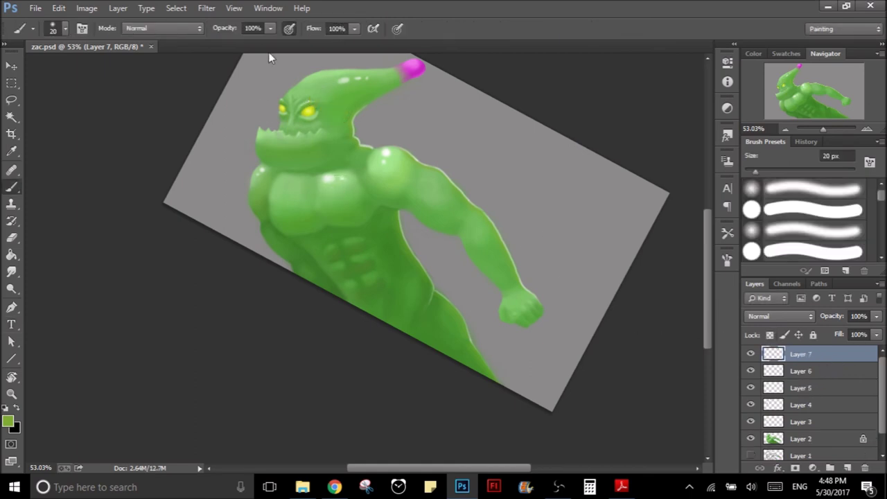
{"action": "key", "text": "r"}
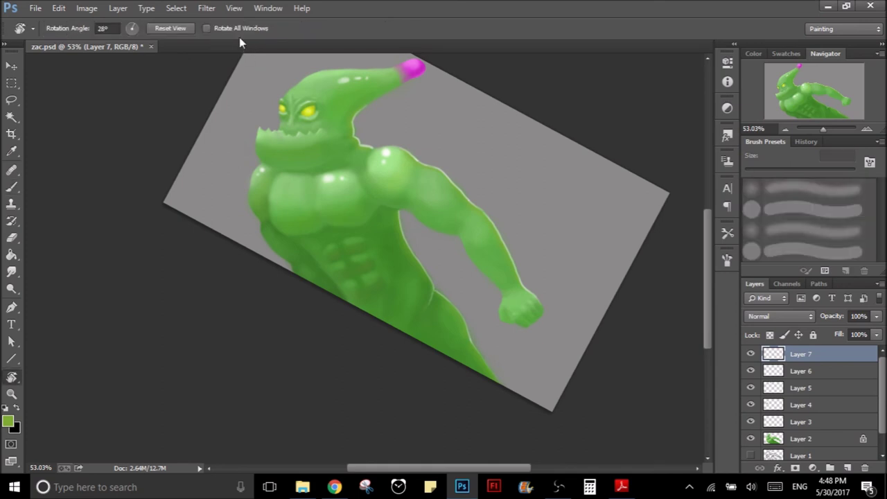
{"action": "left_click", "coordinate": [180, 33]}
{"action": "key", "text": "b"}
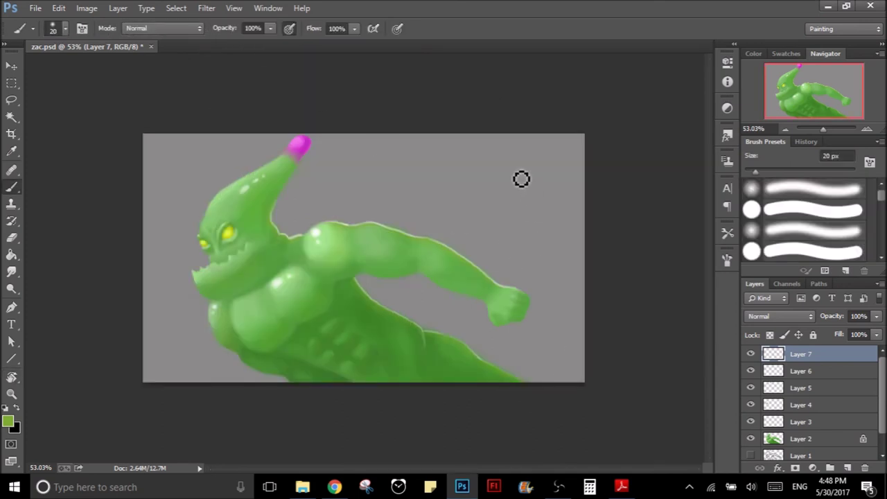